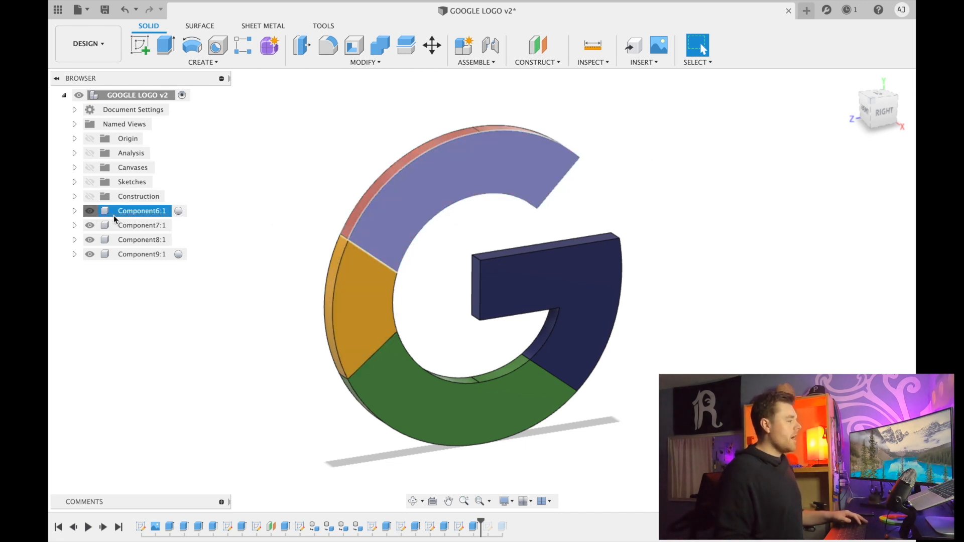
Hide the red segment of the logo and examine the connecting tab on the end of the yellow segment
click(89, 211)
click(376, 178)
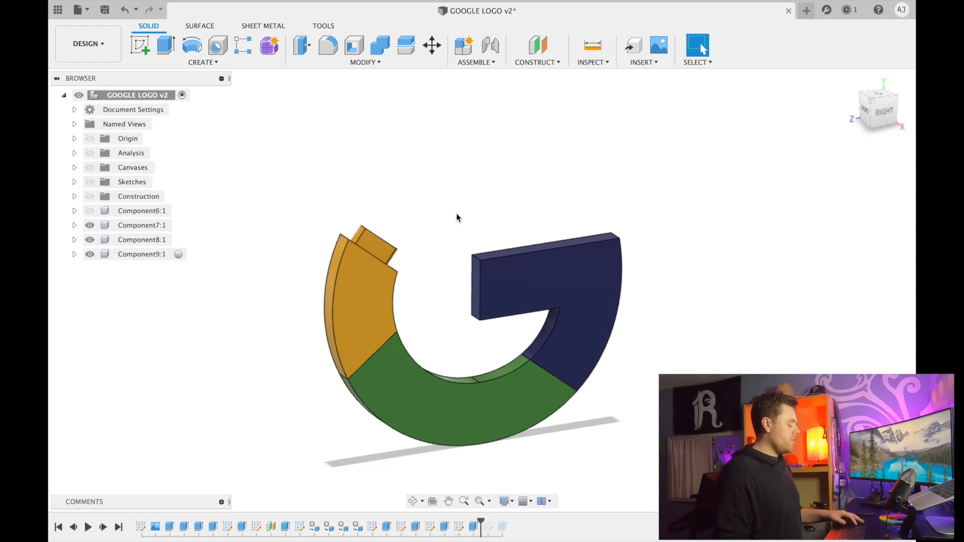
shift+middle_drag(457, 214, 355, 240)
scroll(368, 242, up, 5)
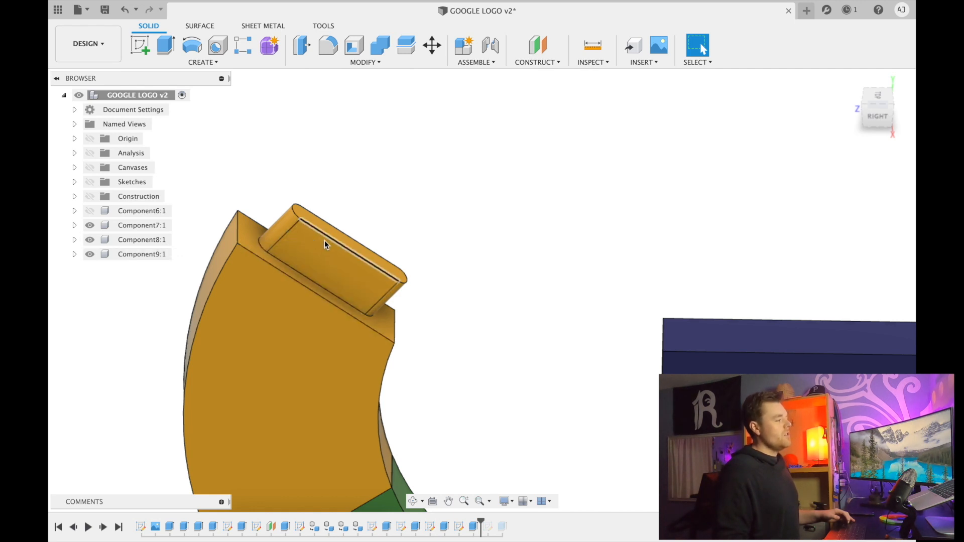
Show the red segment again and view the complete G logo
click(103, 211)
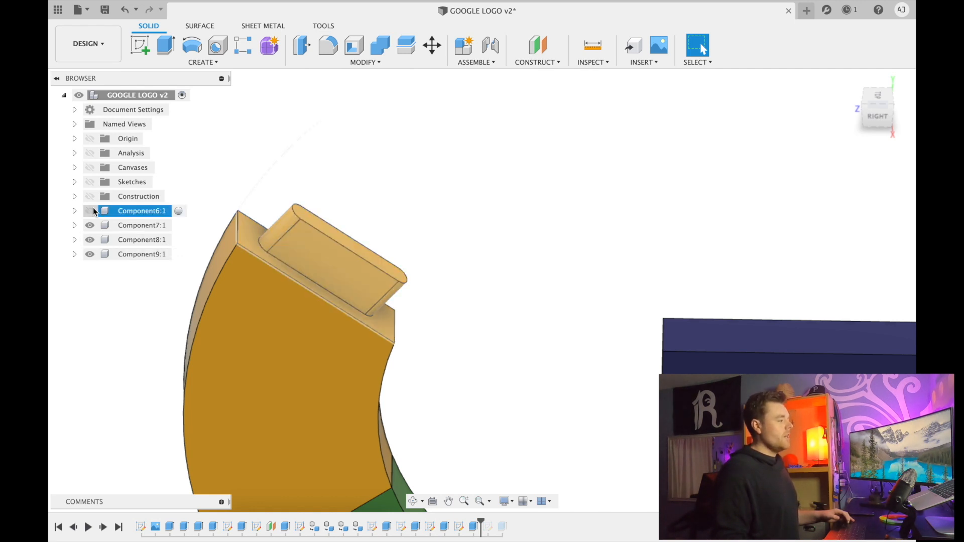
click(90, 210)
scroll(395, 188, down, 3)
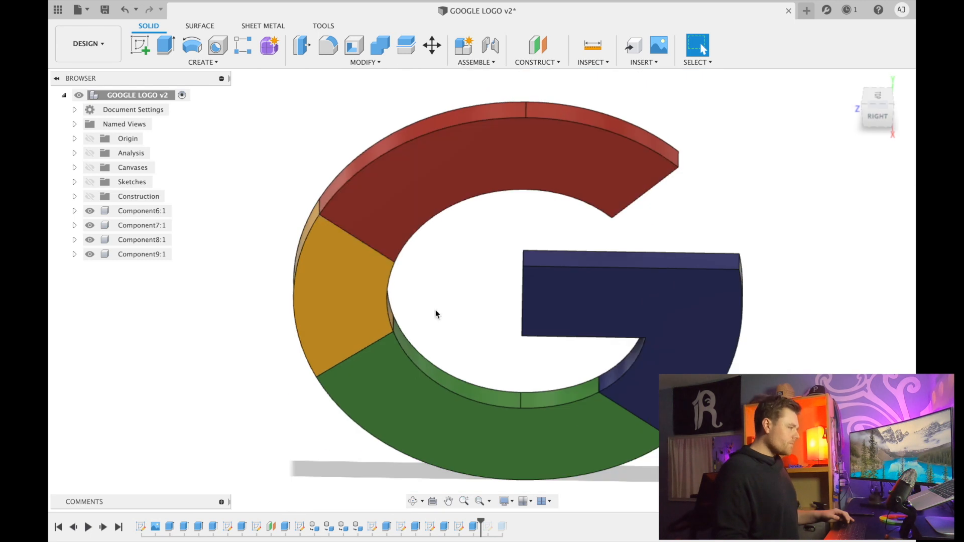
shift+middle_drag(457, 307, 468, 287)
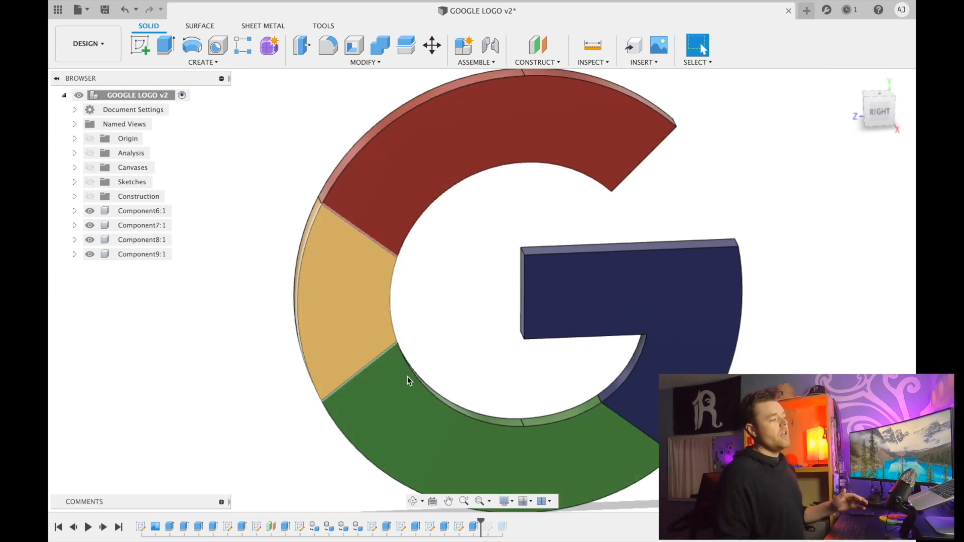
scroll(790, 294, down, 3)
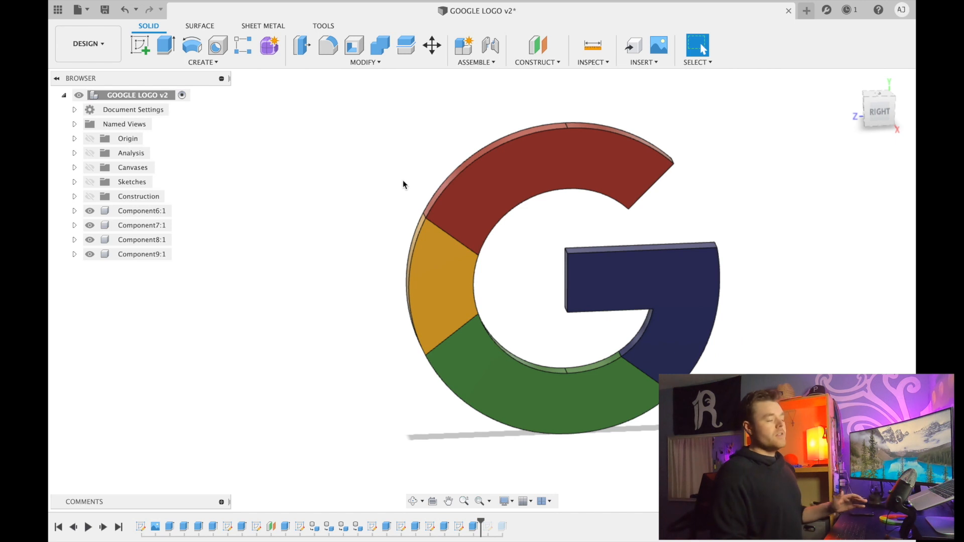
Hide the red segment once more and examine the yellow segment's protruding tab from several angles
click(476, 195)
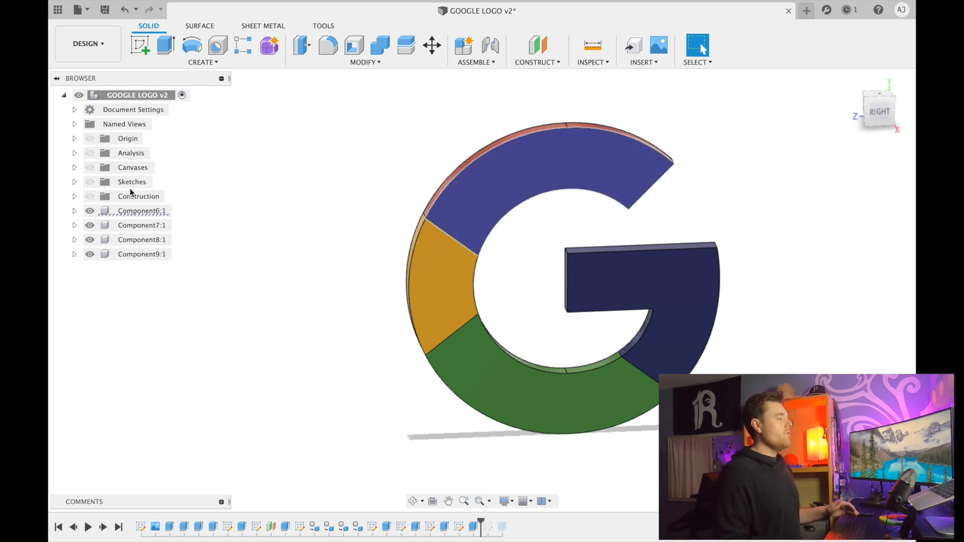
click(93, 213)
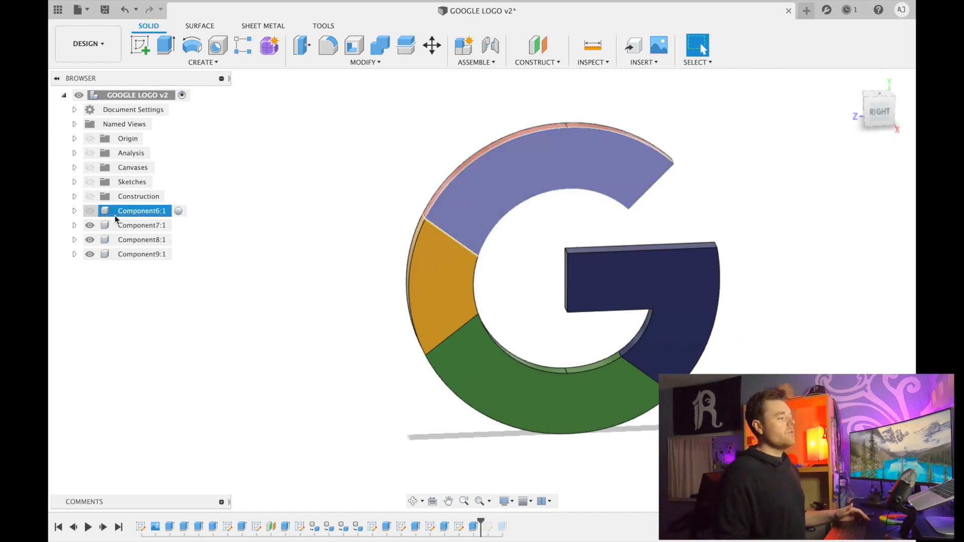
click(480, 194)
scroll(469, 237, up, 2)
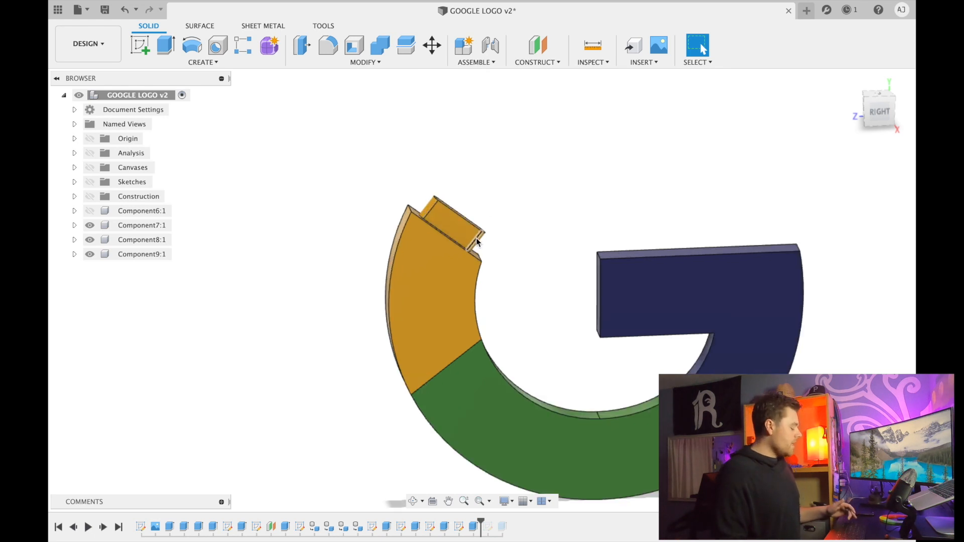
shift+middle_drag(477, 240, 485, 212)
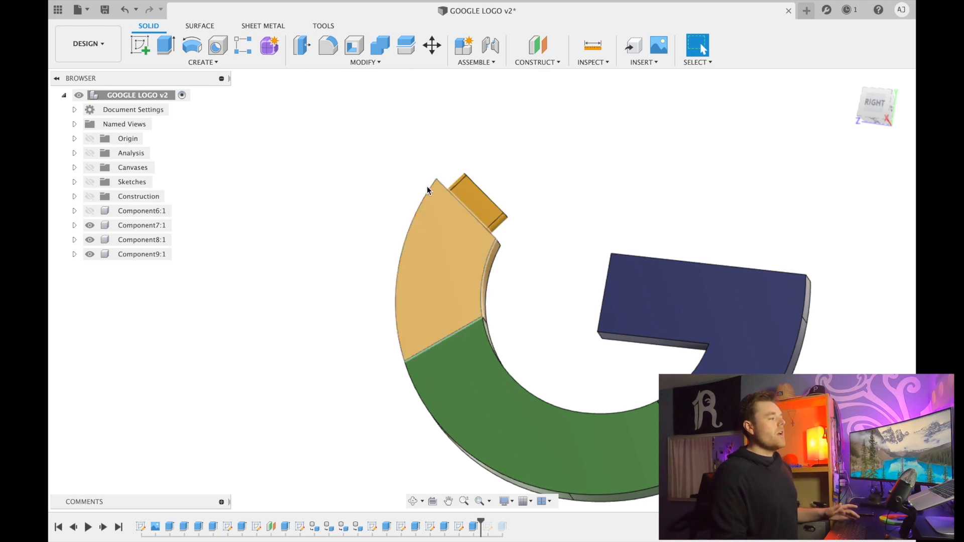
scroll(495, 243, up, 3)
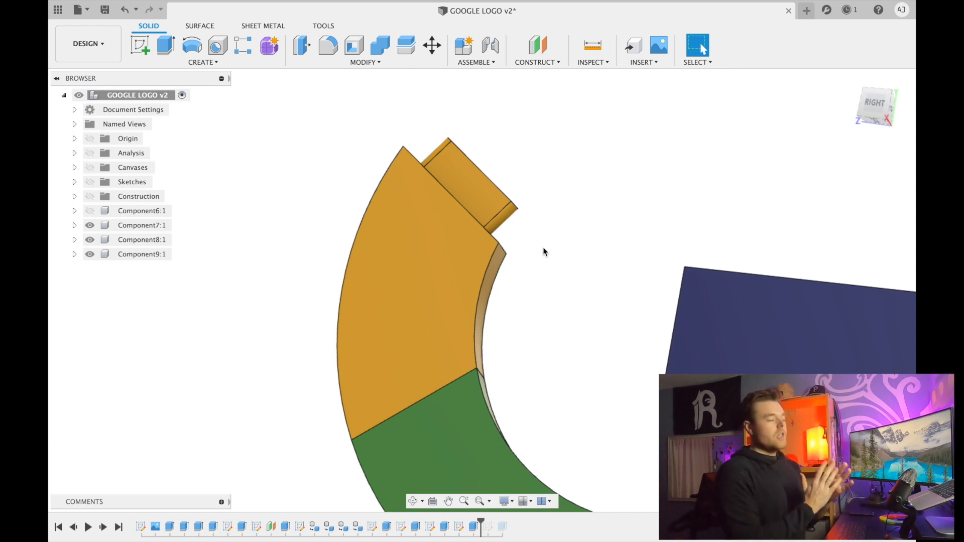
scroll(488, 167, down, 3)
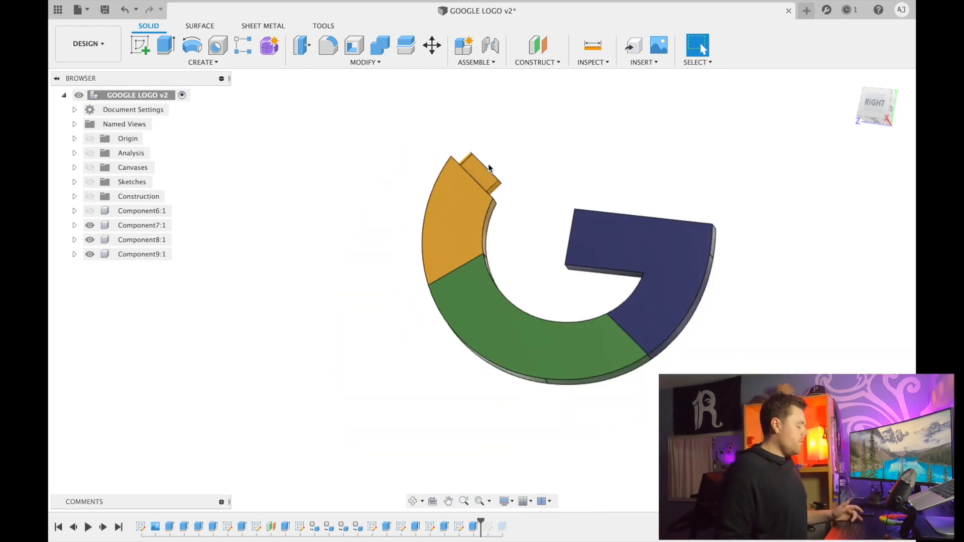
shift+middle_drag(497, 191, 486, 195)
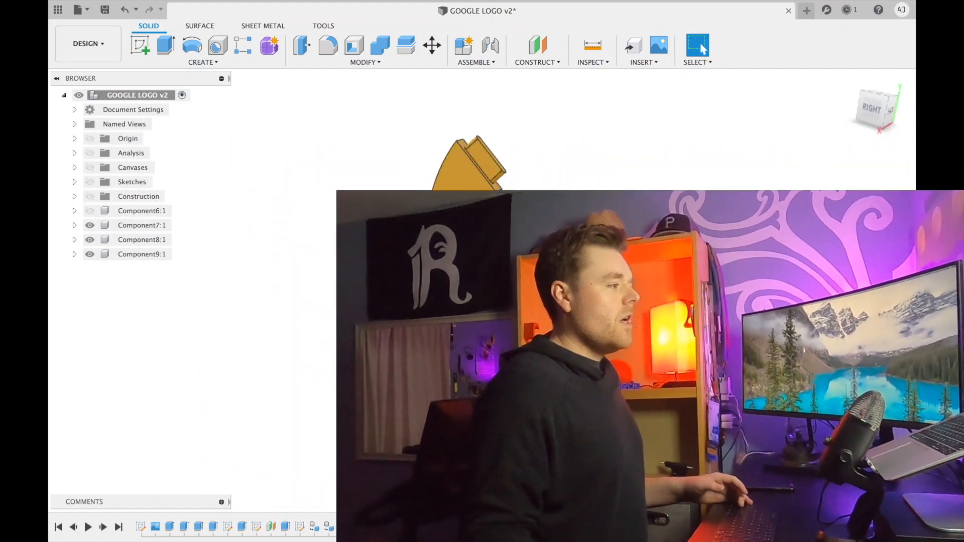
shift+middle_drag(508, 201, 507, 173)
scroll(505, 195, up, 2)
scroll(499, 194, up, 3)
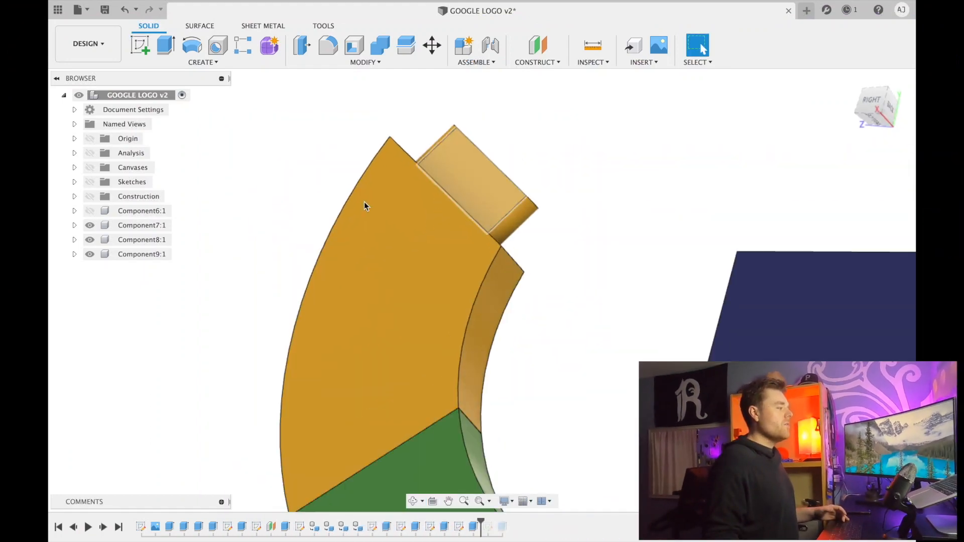
Restore the red segment's visibility and inspect the assembled logo around the yellow segment from different angles
click(94, 210)
scroll(387, 234, down, 4)
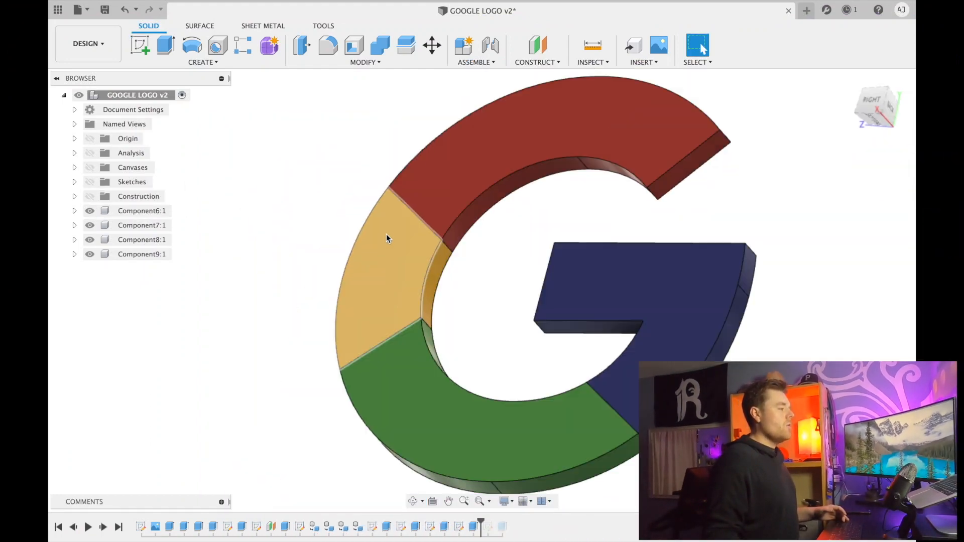
shift+middle_drag(465, 256, 447, 218)
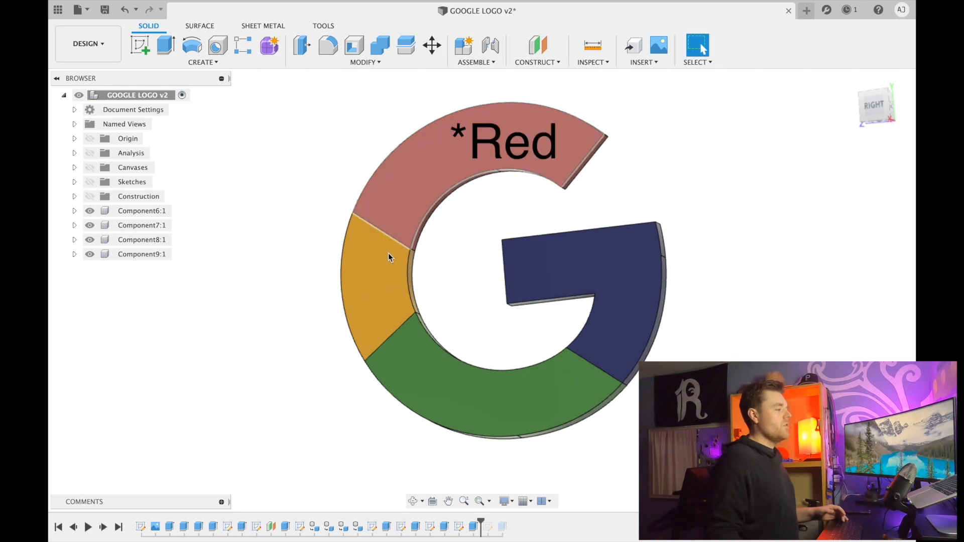
scroll(397, 352, up, 10)
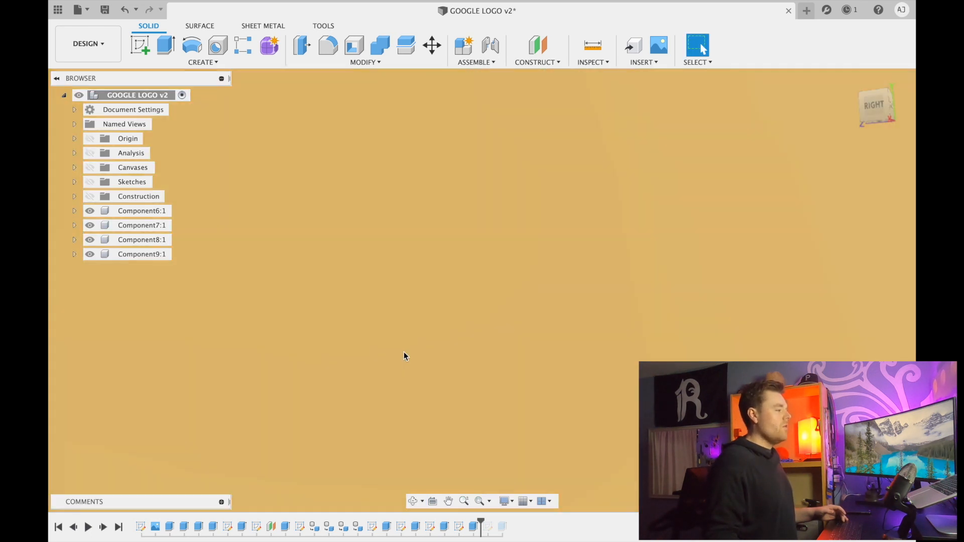
scroll(570, 254, down, 3)
shift+middle_drag(563, 290, 600, 246)
scroll(600, 246, down, 7)
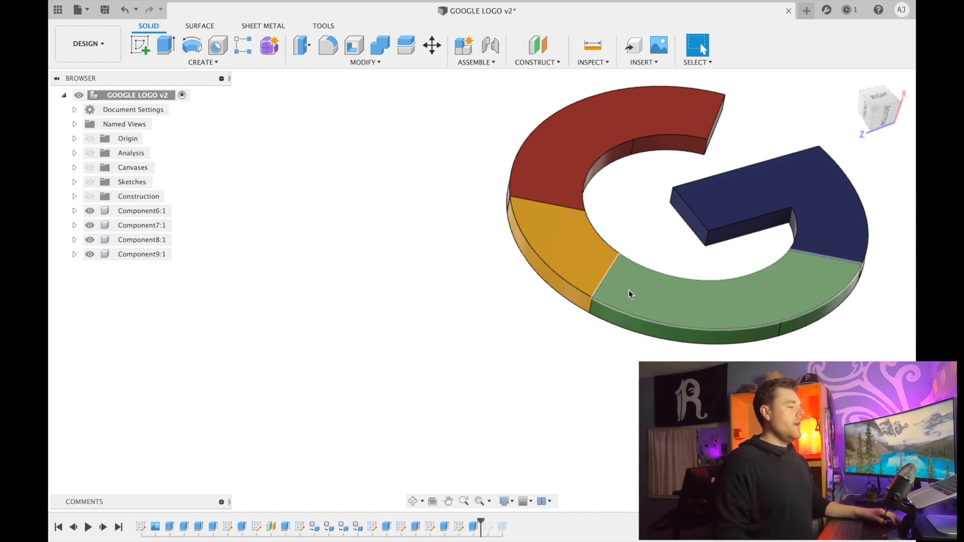
Hide the yellow segment and examine the rounded slots in the adjoining ends of the red and green segments
scroll(630, 287, up, 5)
click(557, 262)
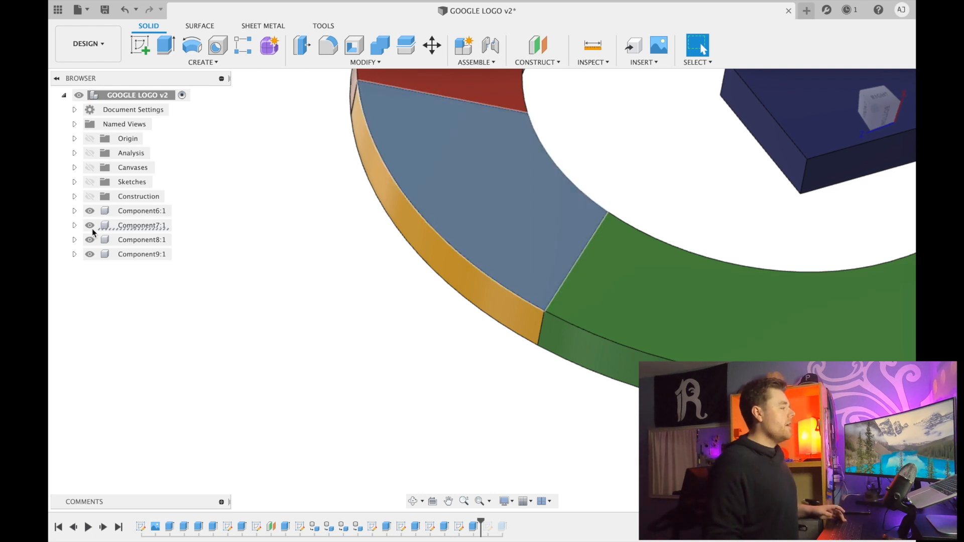
key(v)
shift+middle_drag(463, 338, 483, 338)
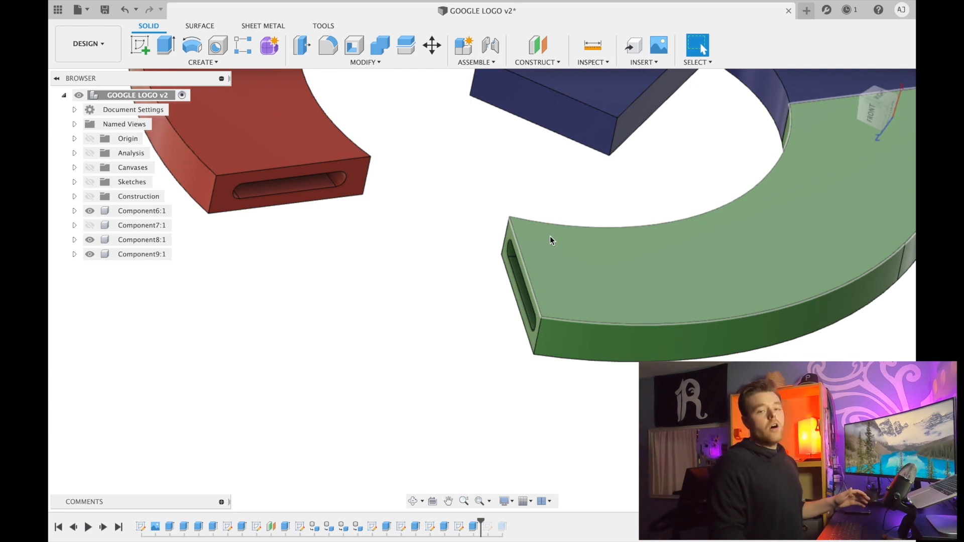
shift+middle_drag(598, 234, 598, 319)
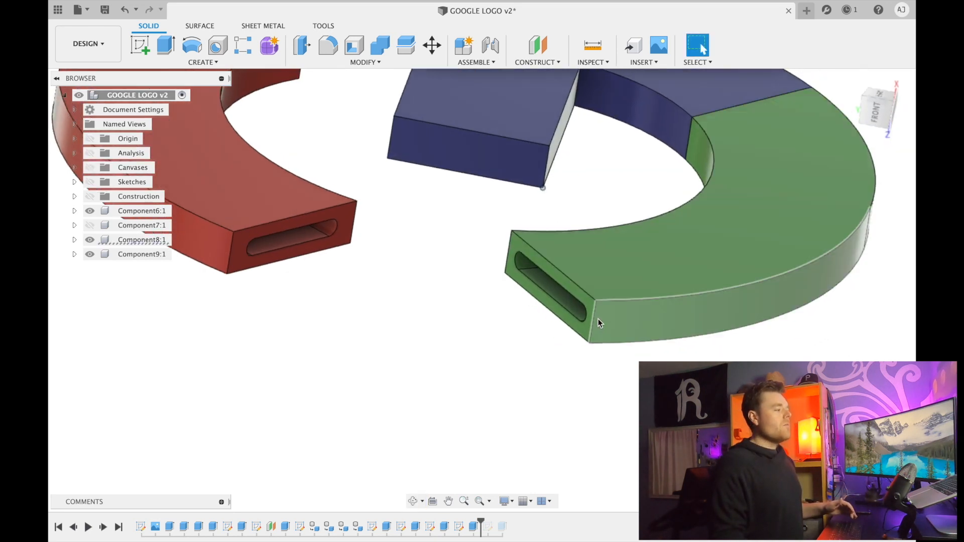
scroll(598, 319, up, 1)
scroll(566, 297, up, 3)
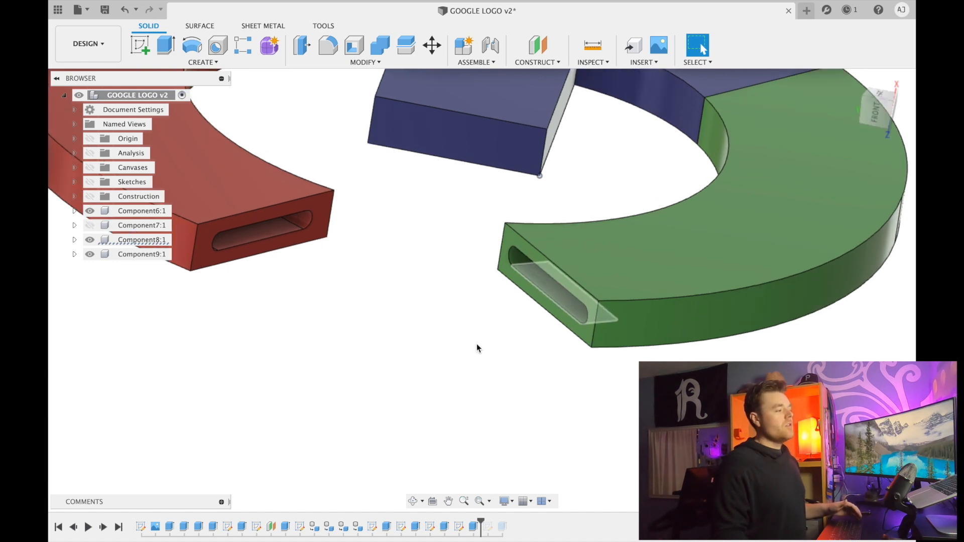
shift+middle_drag(516, 325, 495, 277)
scroll(509, 282, up, 5)
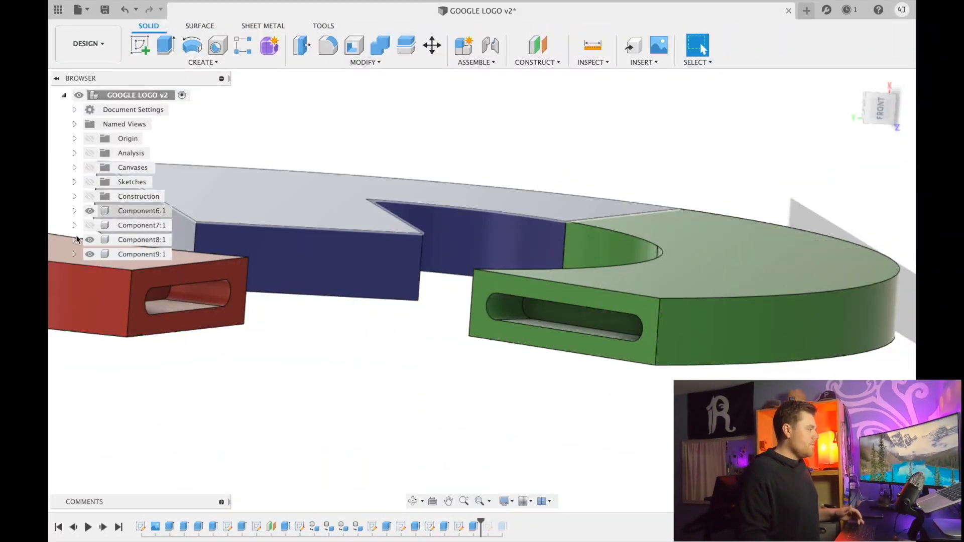
Show the yellow segment again and hide the green one to examine the joint features on the yellow and blue ends
click(86, 226)
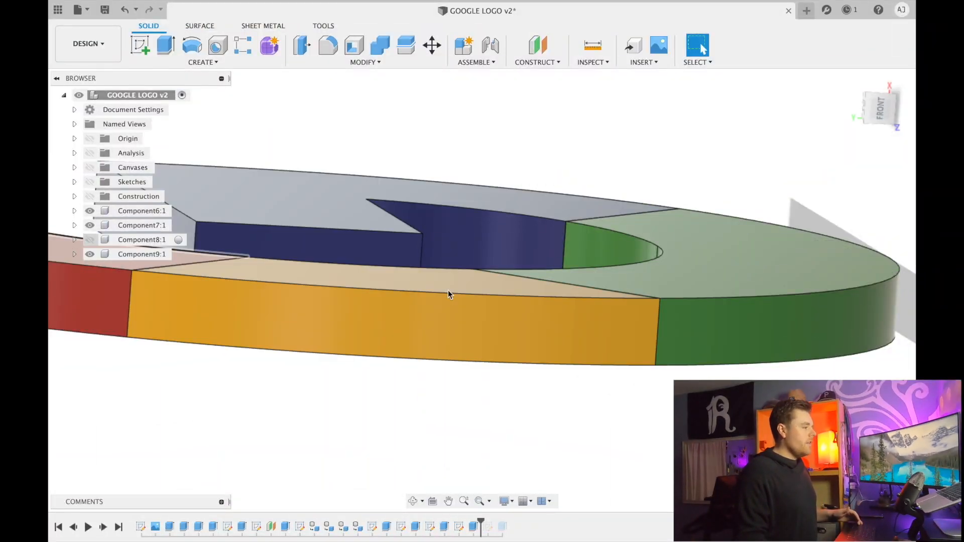
shift+middle_drag(728, 331, 682, 327)
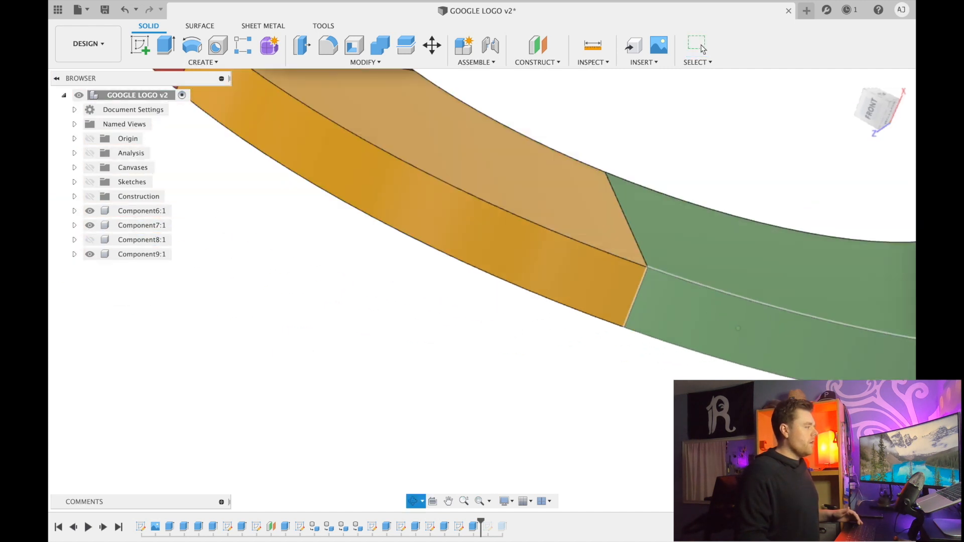
click(89, 254)
click(90, 239)
shift+middle_drag(647, 266, 577, 269)
scroll(378, 369, down, 10)
mouse_move(475, 395)
shift+middle_down()
mouse_move(496, 405)
mouse_move(477, 402)
shift+middle_up()
scroll(476, 401, up, 8)
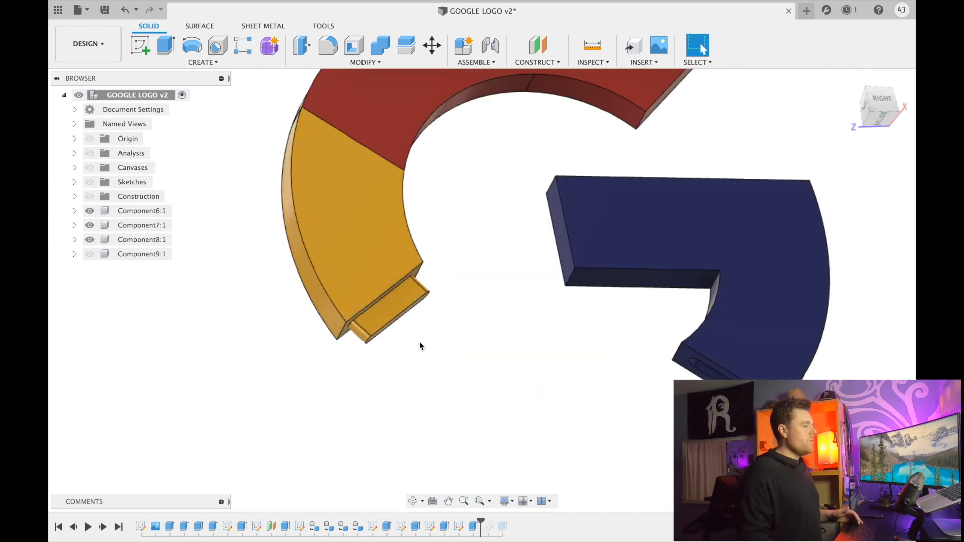
scroll(420, 343, down, 5)
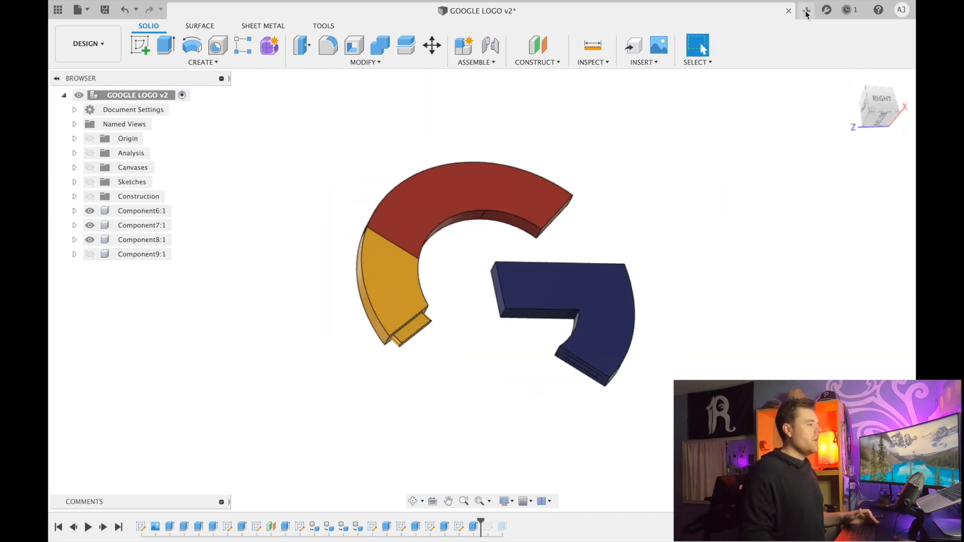
Create a new design and save it as Google_Assy in the google logo folder of Youtube Project Folder
key(ctrl+n)
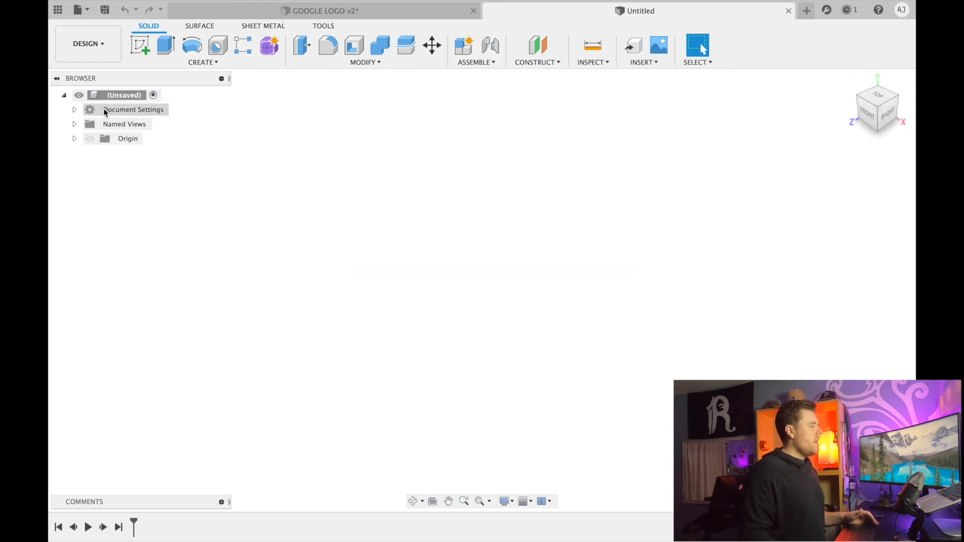
click(64, 95)
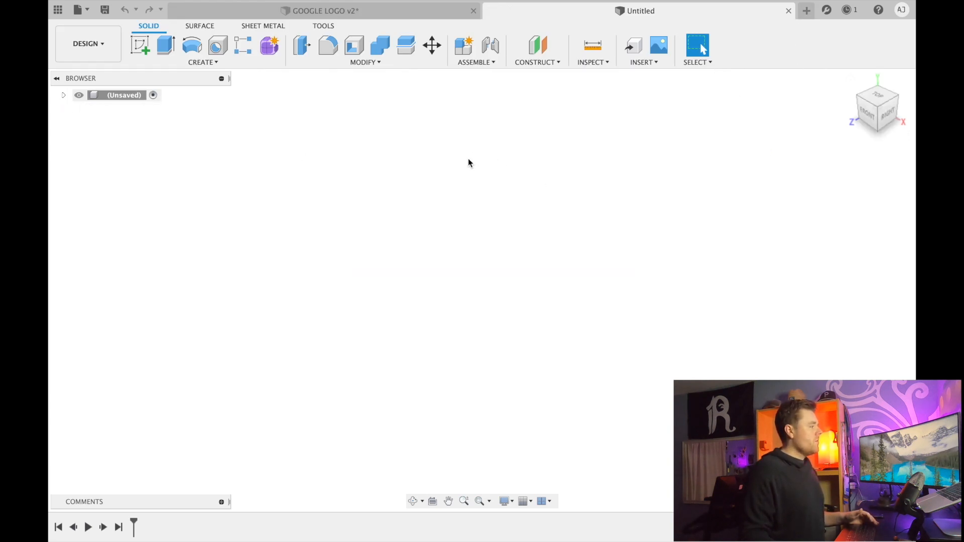
click(109, 54)
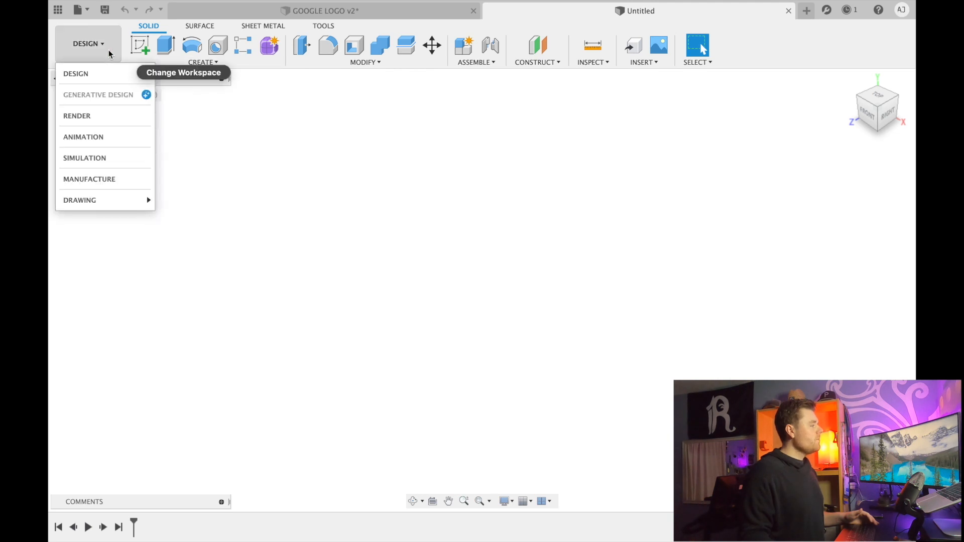
click(387, 122)
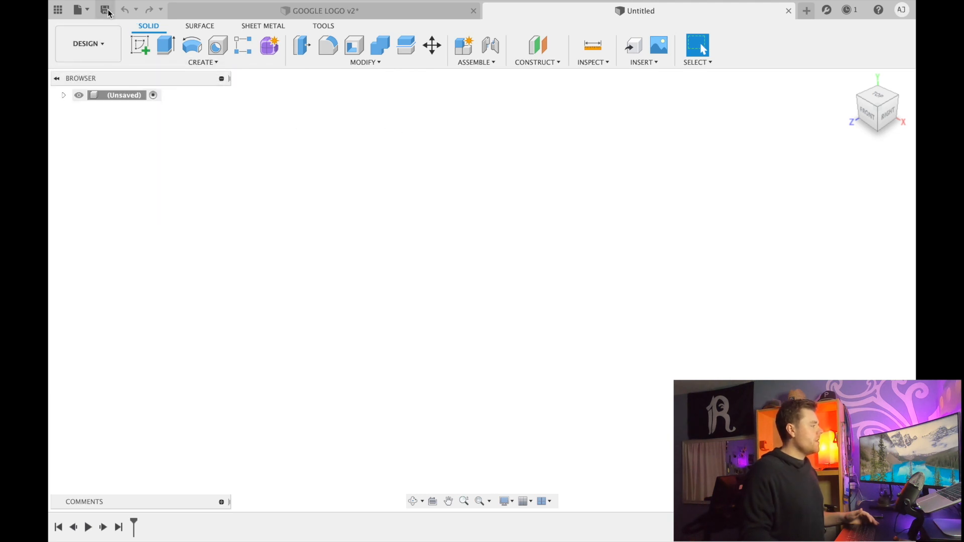
click(106, 10)
text(Google_Assy)
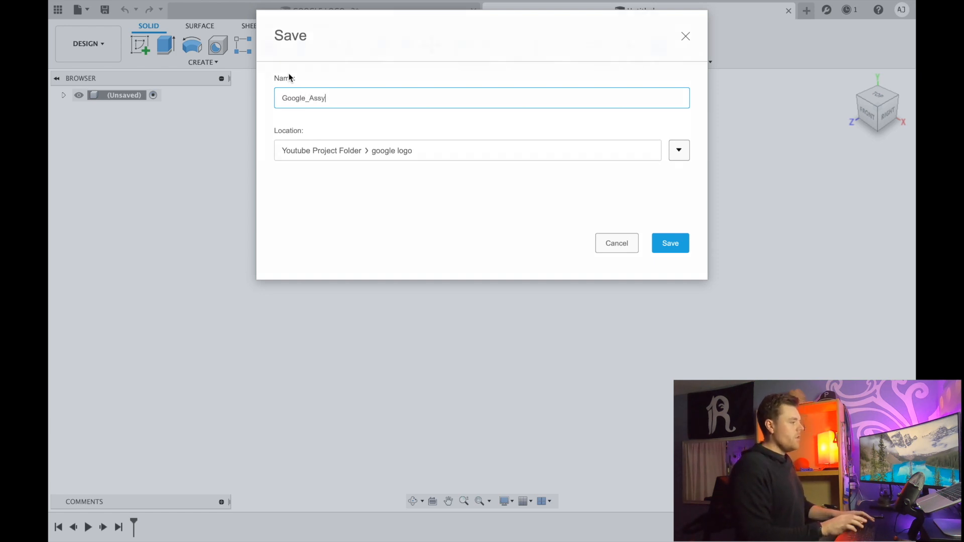
key(Return)
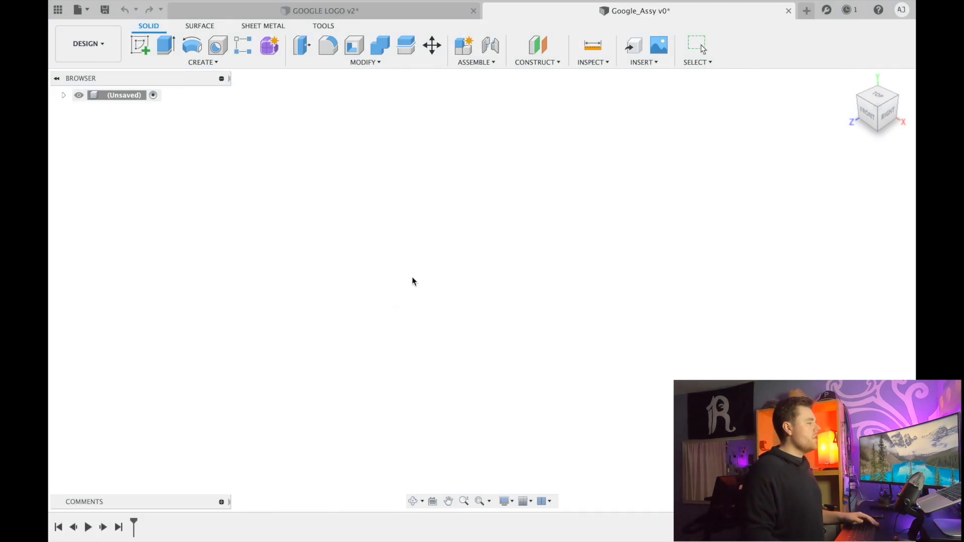
Switch to the Chrome browser and run a Google image search for "google logo svg file"
click(86, 11)
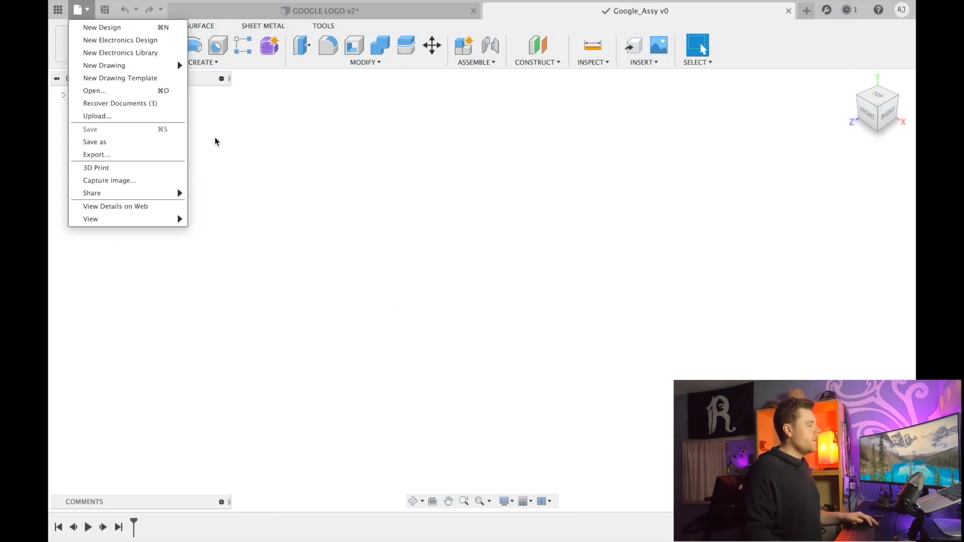
click(437, 144)
key(ctrl+Right)
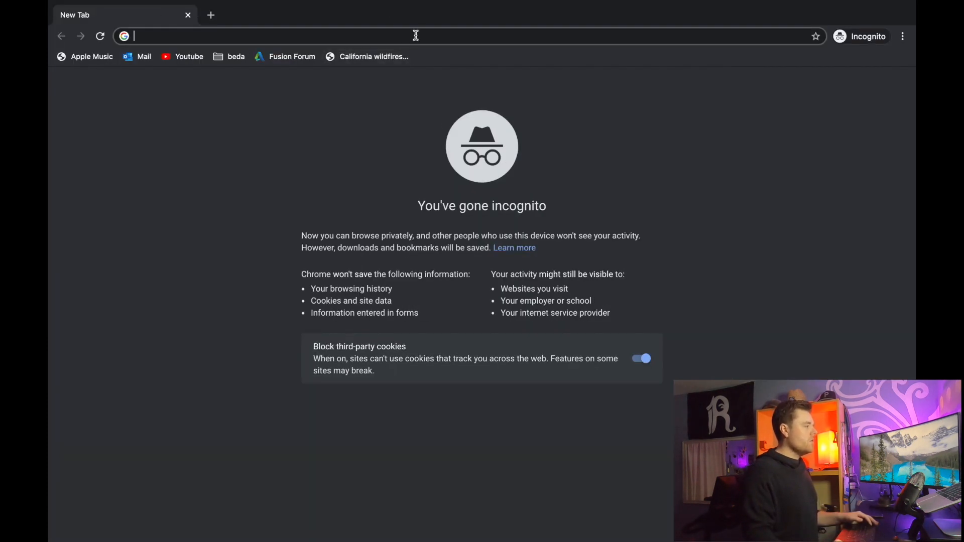
text(google.com)
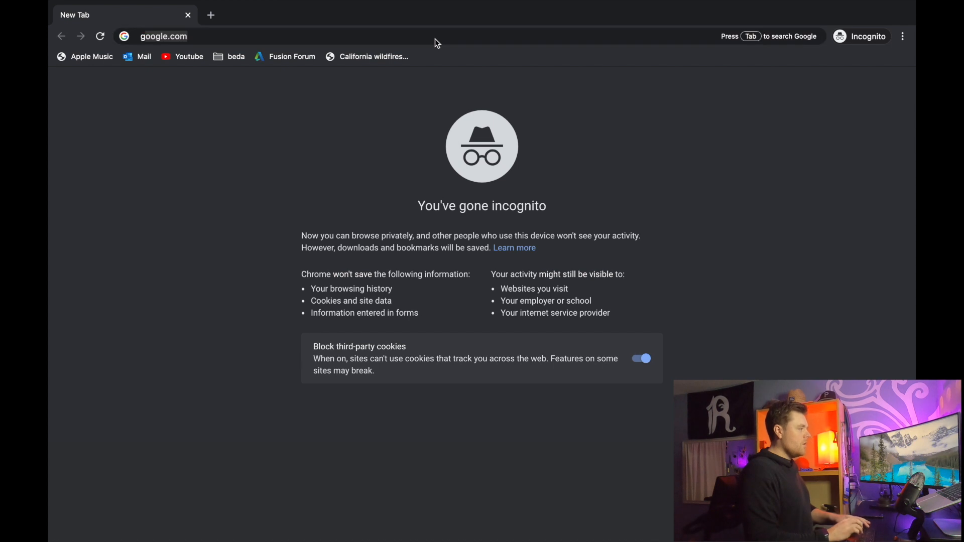
text( logo svg file)
key(Return)
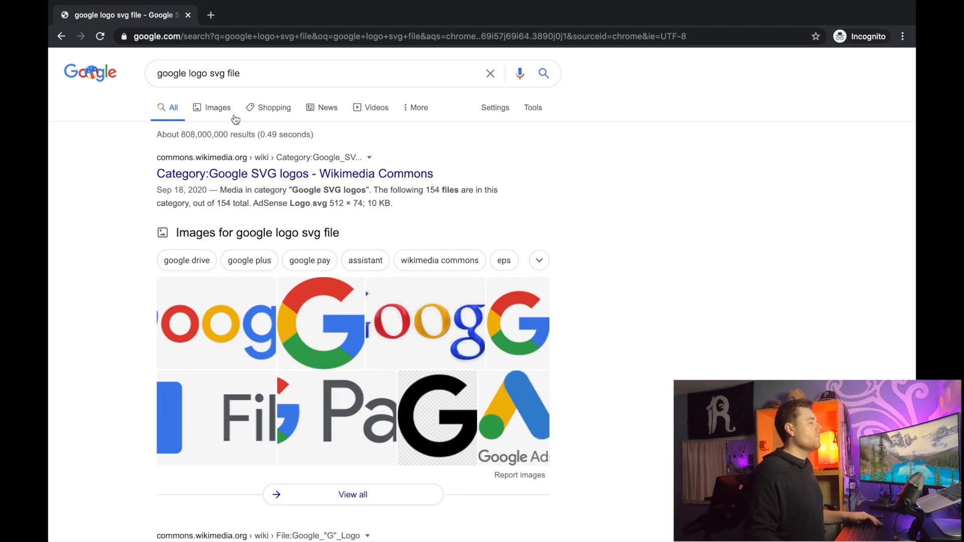
click(229, 116)
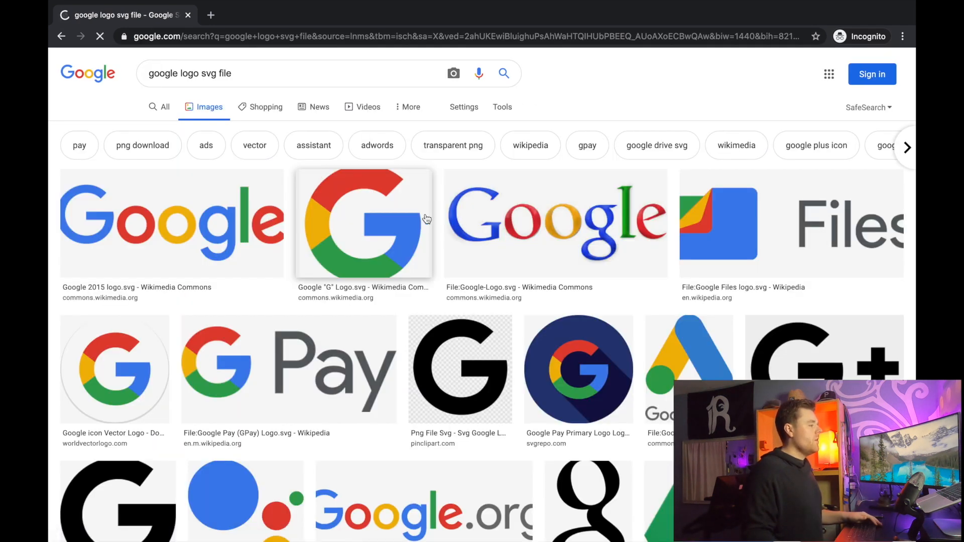
Preview the Google "G" Logo.svg and Google icon Vector Logo images among the search results
click(400, 220)
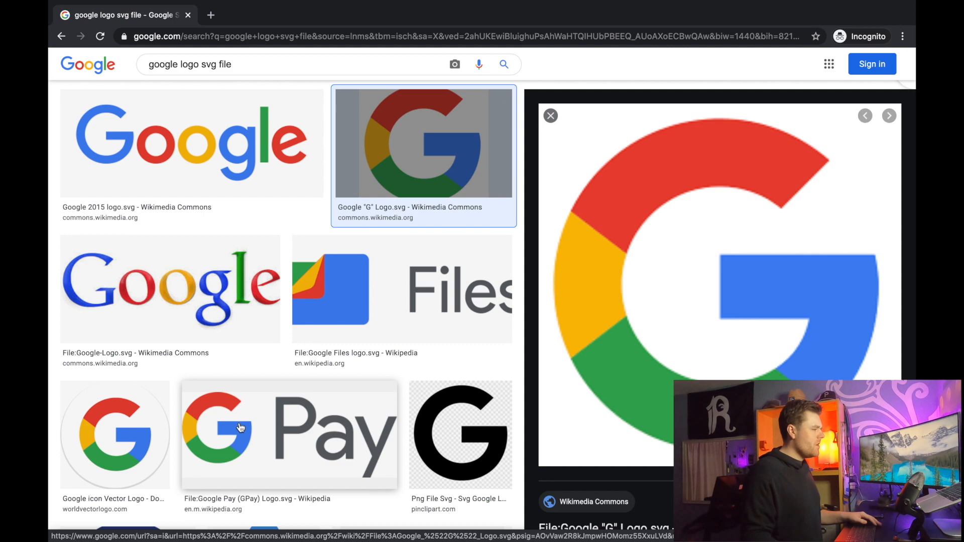
scroll(244, 293, down, 5)
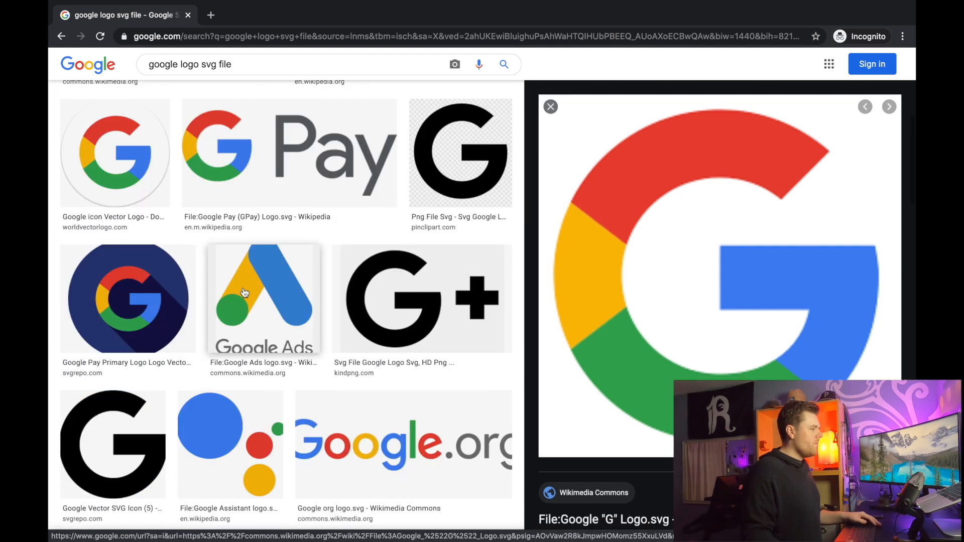
scroll(245, 292, up, 3)
click(115, 311)
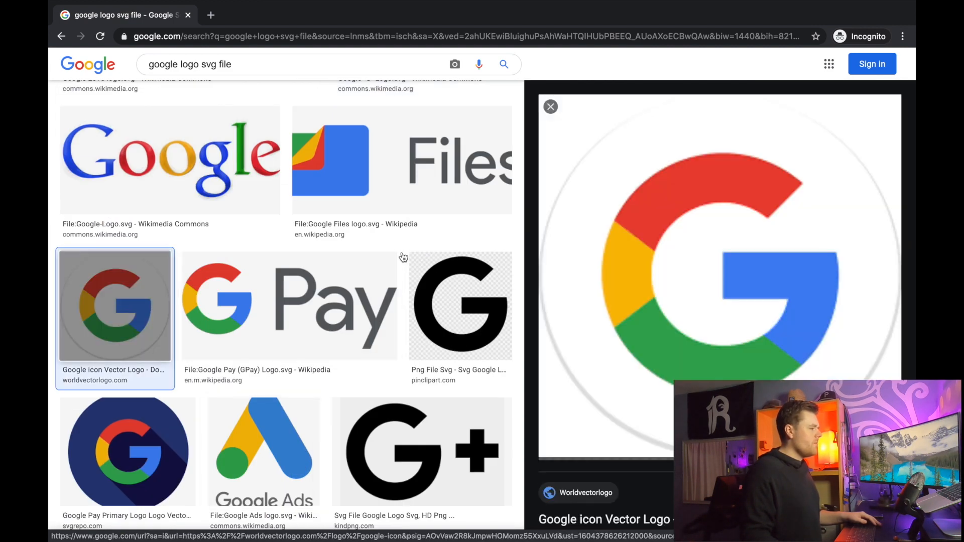
scroll(403, 257, up, 4)
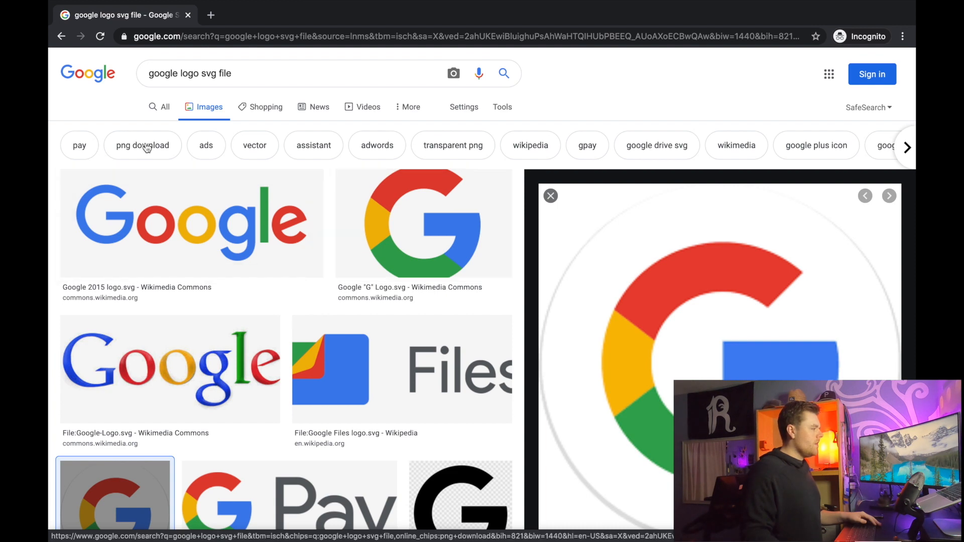
Narrow the image results to vector and preview the Google Favicon 2015 vector image from seeklogo.net
click(260, 146)
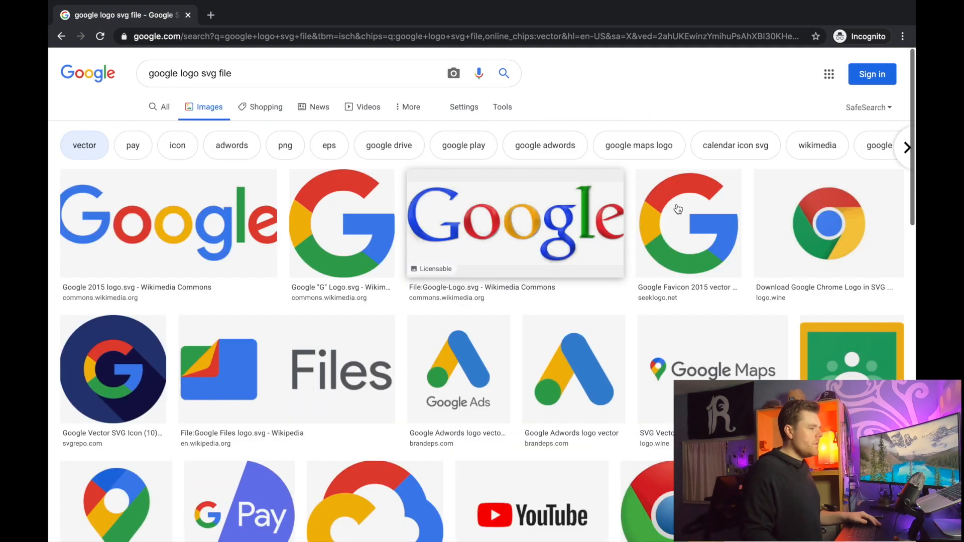
click(673, 216)
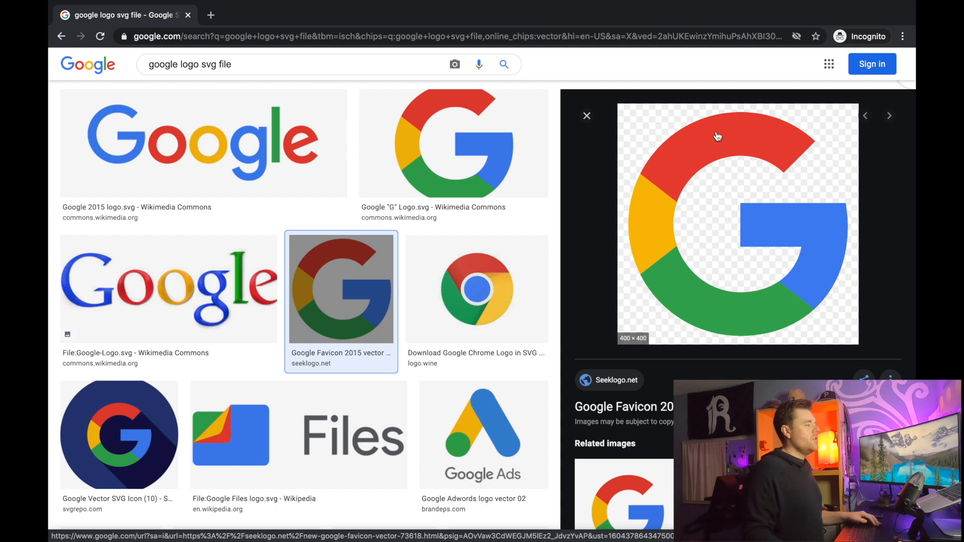
right_click(769, 145)
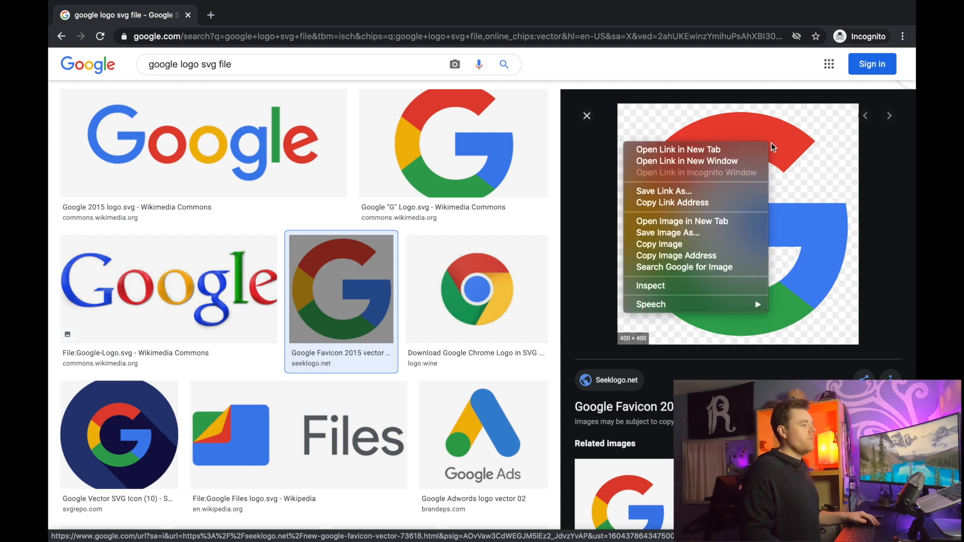
click(685, 25)
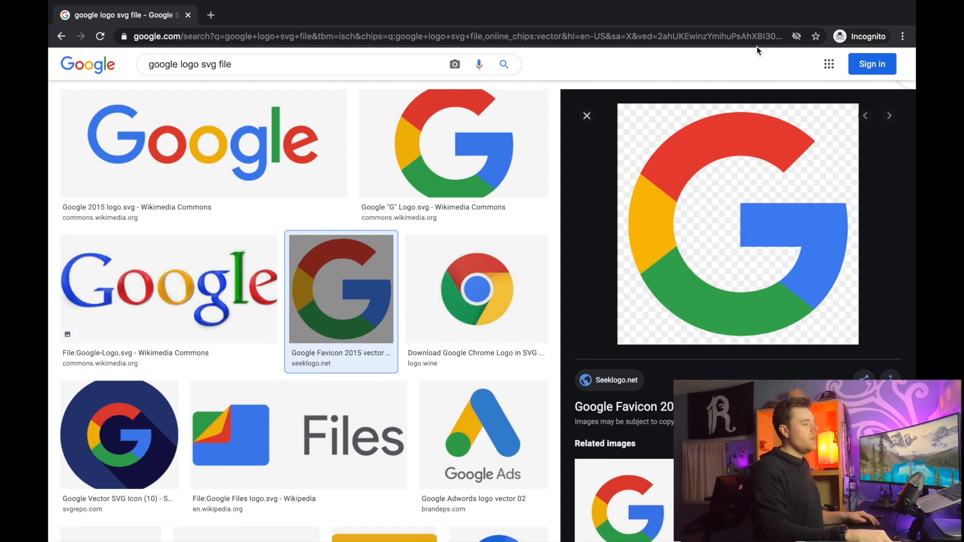
Switch back to Fusion 360, start a sketch on the horizontal ground plane and draw a vertical line through the origin
key(ctrl+Left)
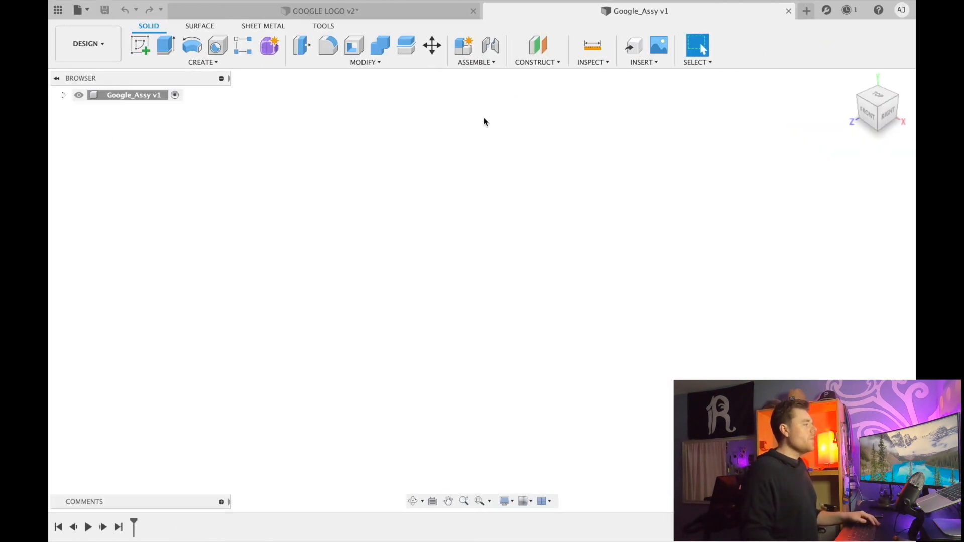
click(140, 49)
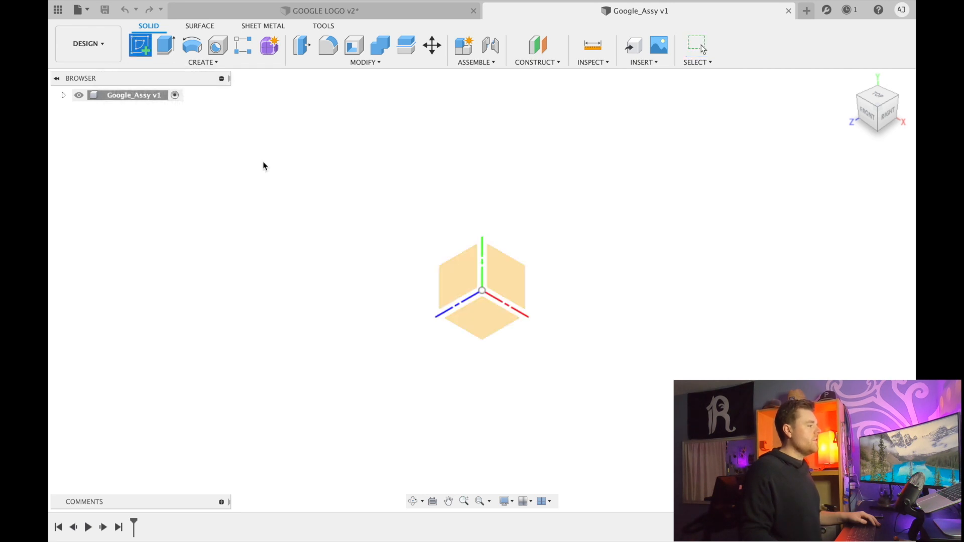
click(483, 320)
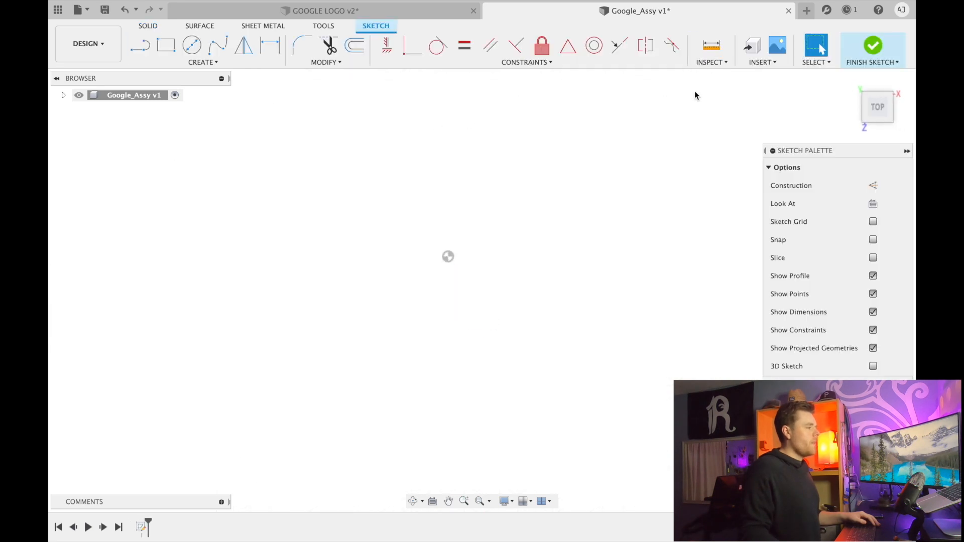
key(l)
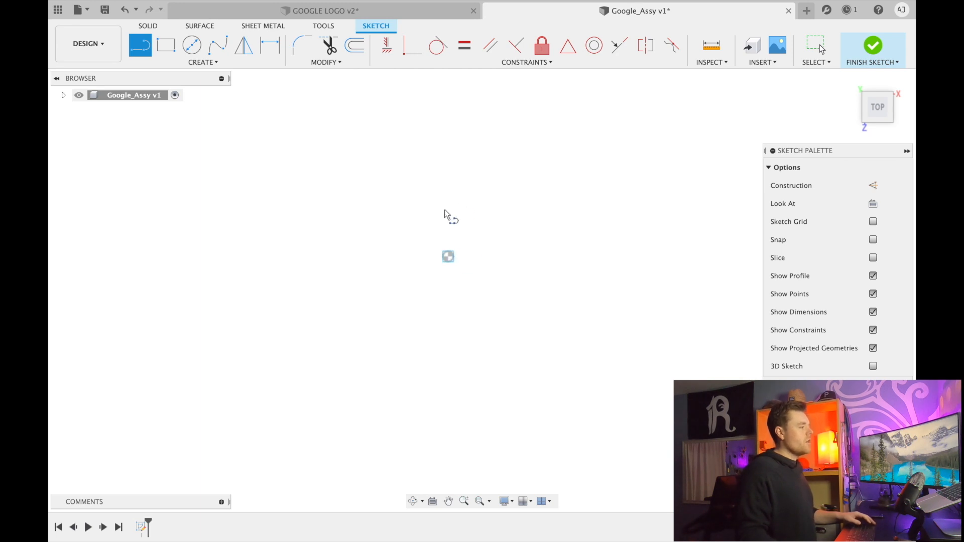
click(447, 179)
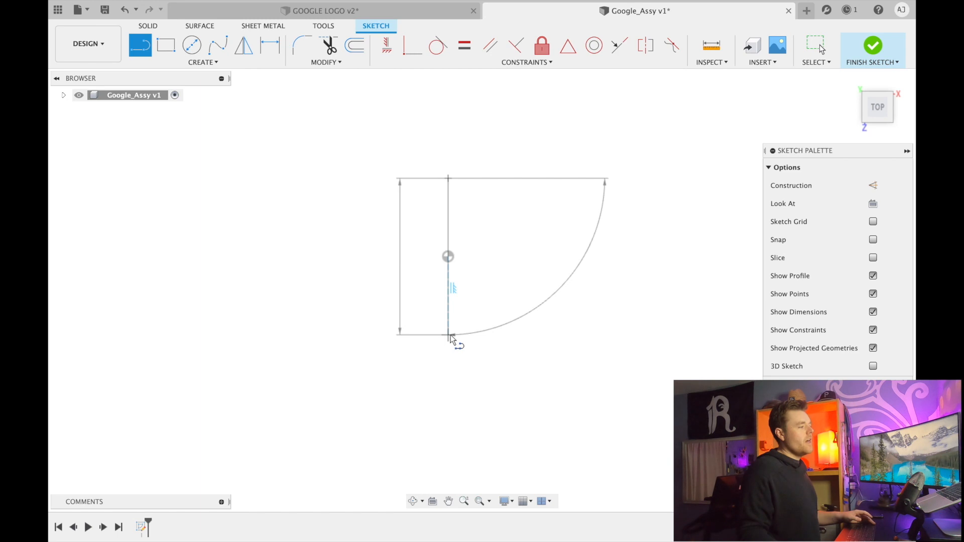
click(450, 334)
key(Escape)
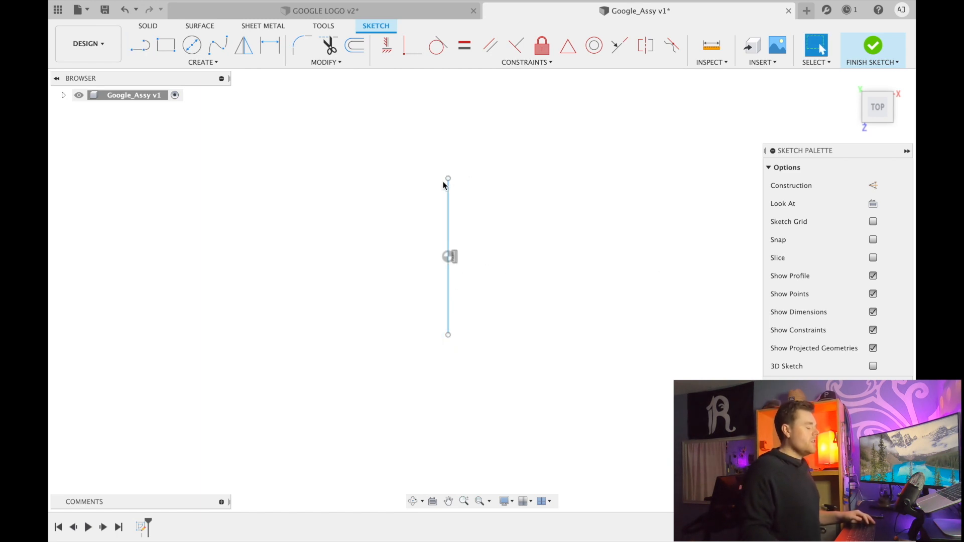
Draw a horizontal line about 70 mm long across the vertical line, passing through the origin
key(l)
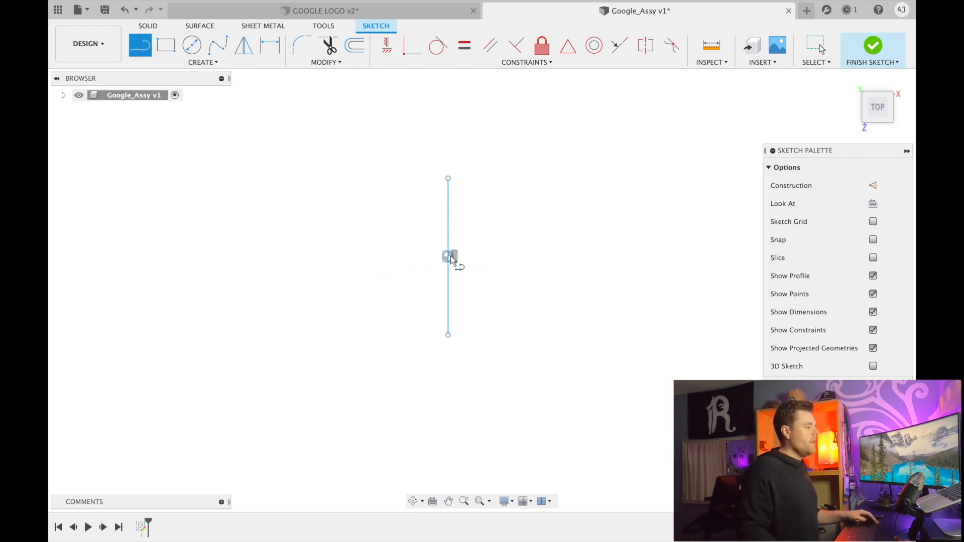
click(368, 257)
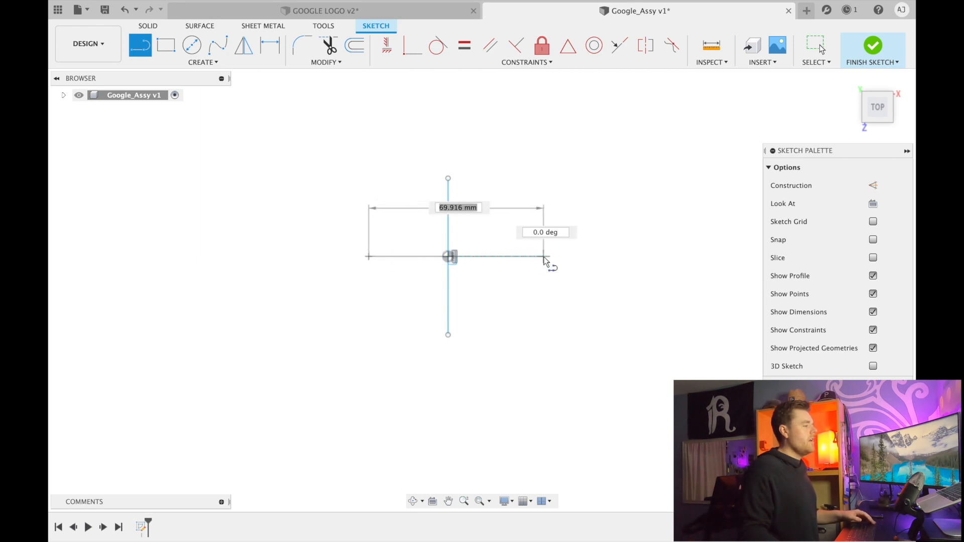
click(543, 256)
key(Escape)
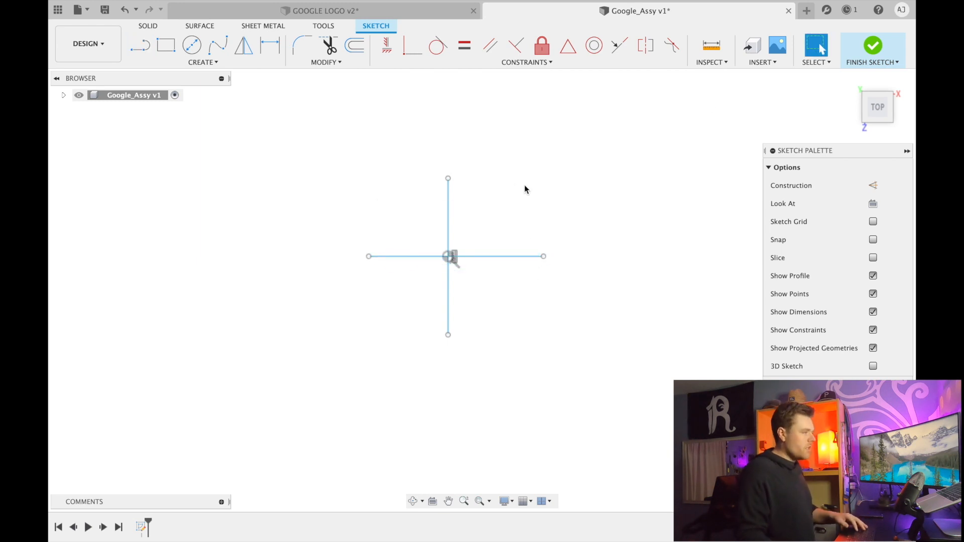
Apply a symmetry constraint to the vertical line's two endpoints about the horizontal line
click(645, 45)
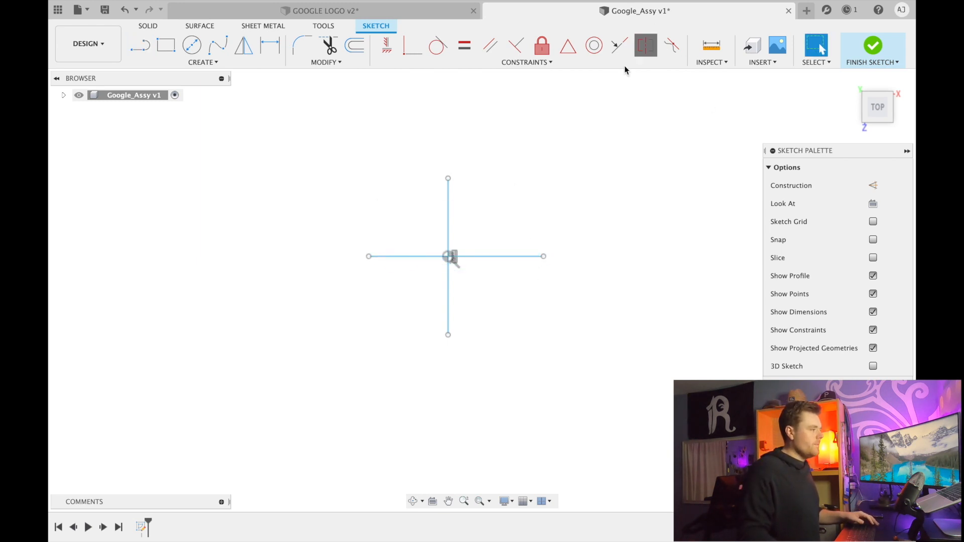
click(448, 179)
click(448, 335)
click(538, 257)
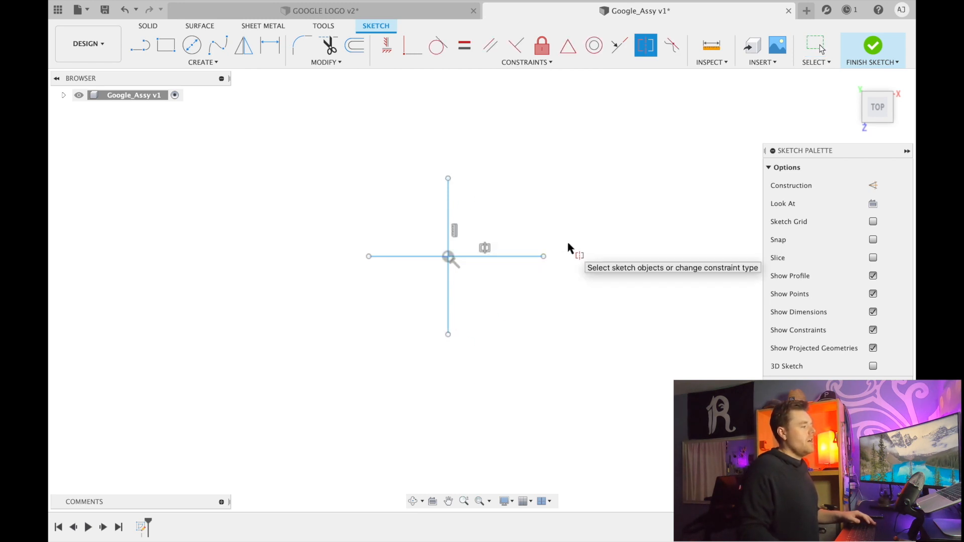
key(Escape)
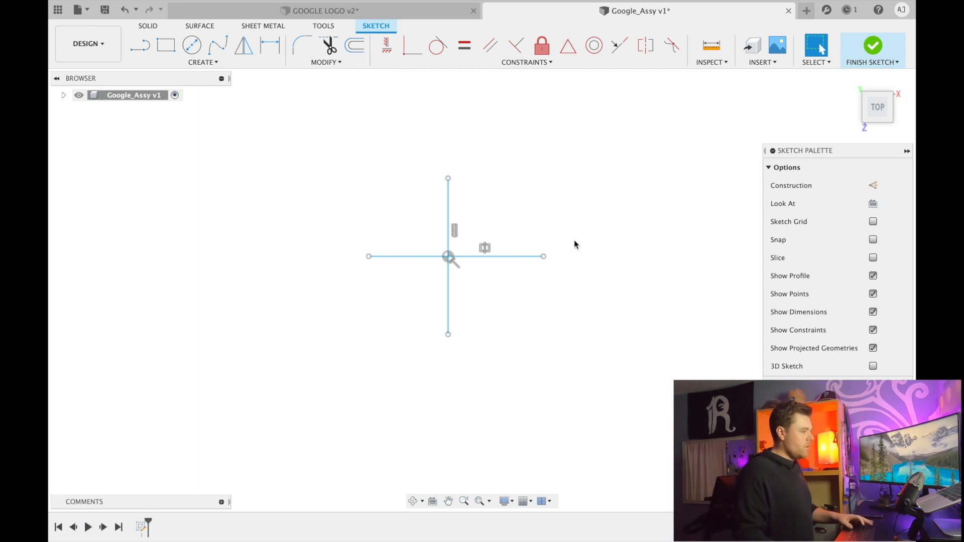
Dimension the vertical line's length to 7.5 in
key(d)
click(448, 204)
click(494, 213)
text(7.5in)
key(Return)
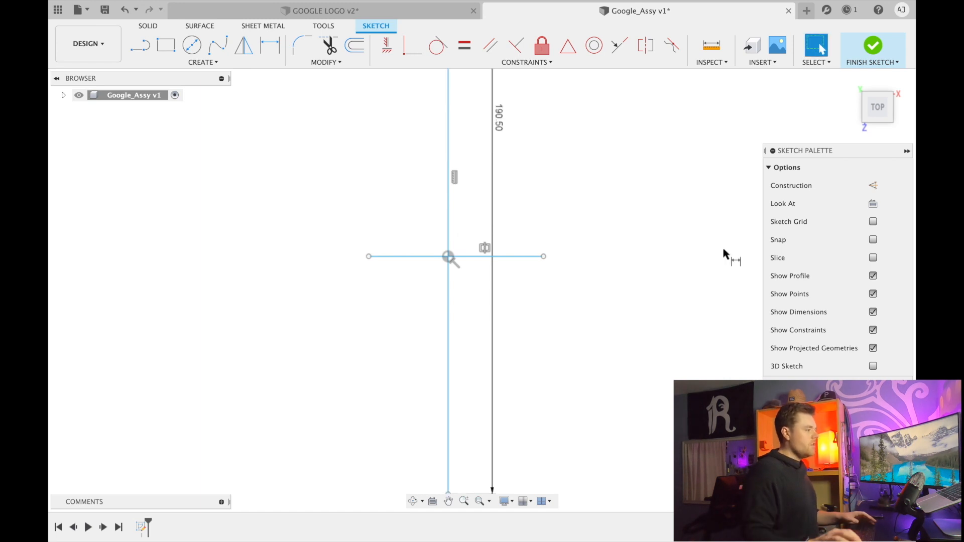
Apply a symmetry constraint to the horizontal line's two endpoints about the vertical line
scroll(581, 243, down, 5)
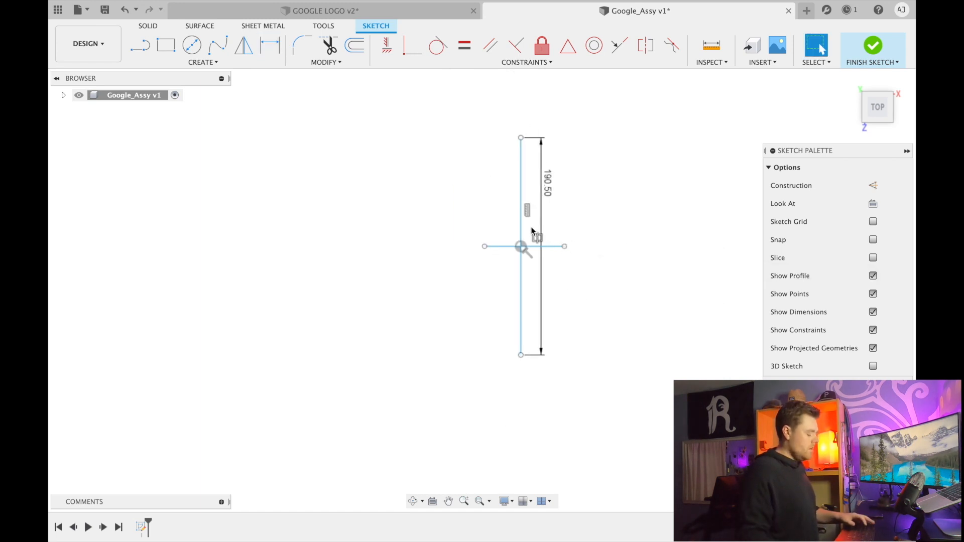
key(d)
key(Escape)
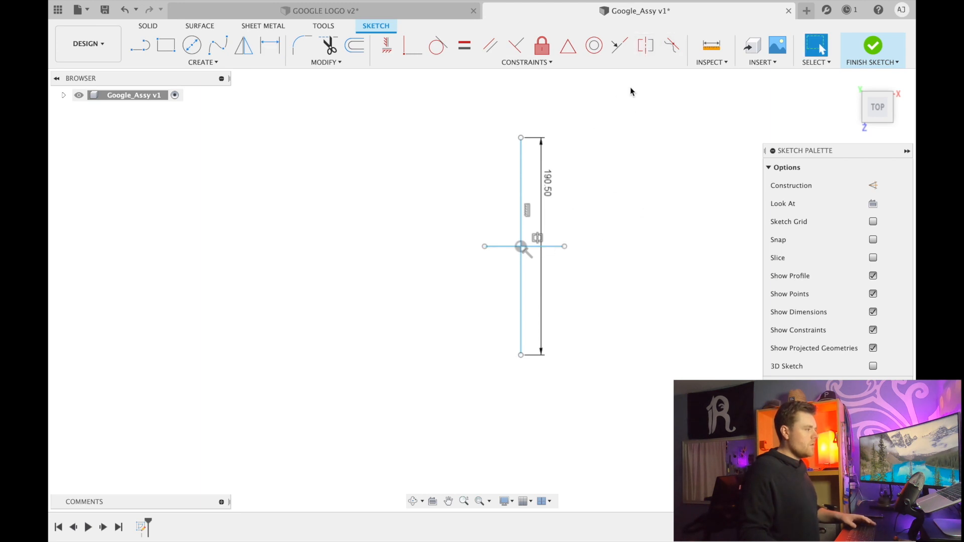
click(641, 50)
click(565, 246)
click(521, 216)
key(Escape)
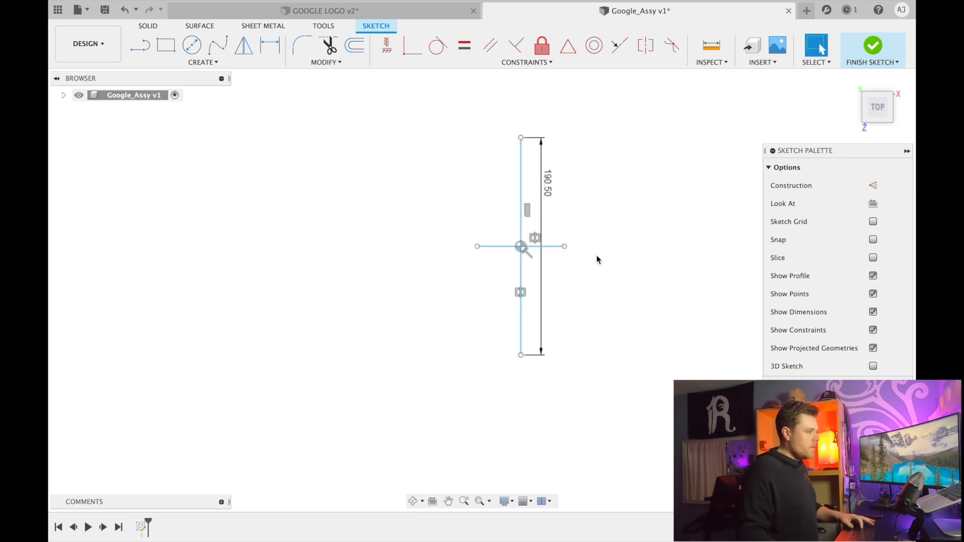
Dimension the horizontal line's length to 7.5 in, matching the vertical line
key(d)
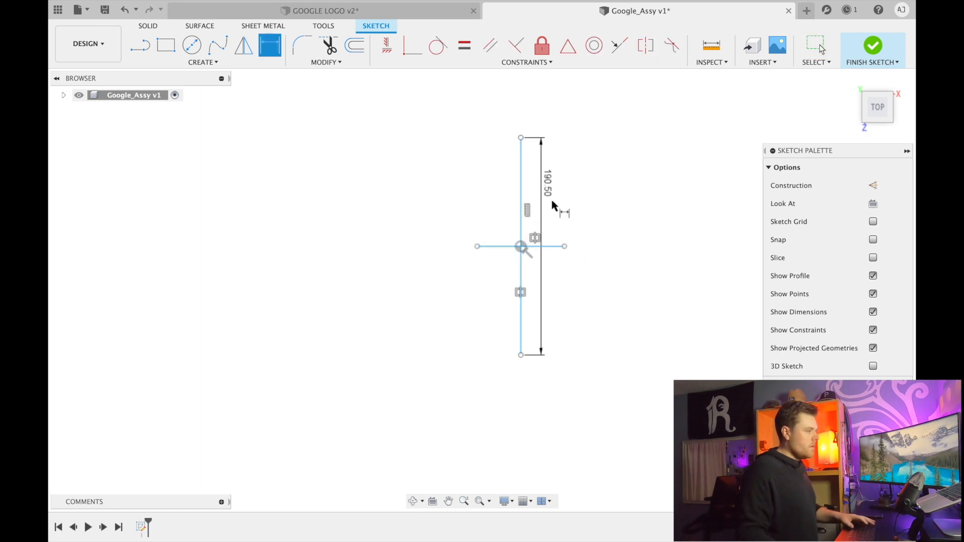
click(557, 246)
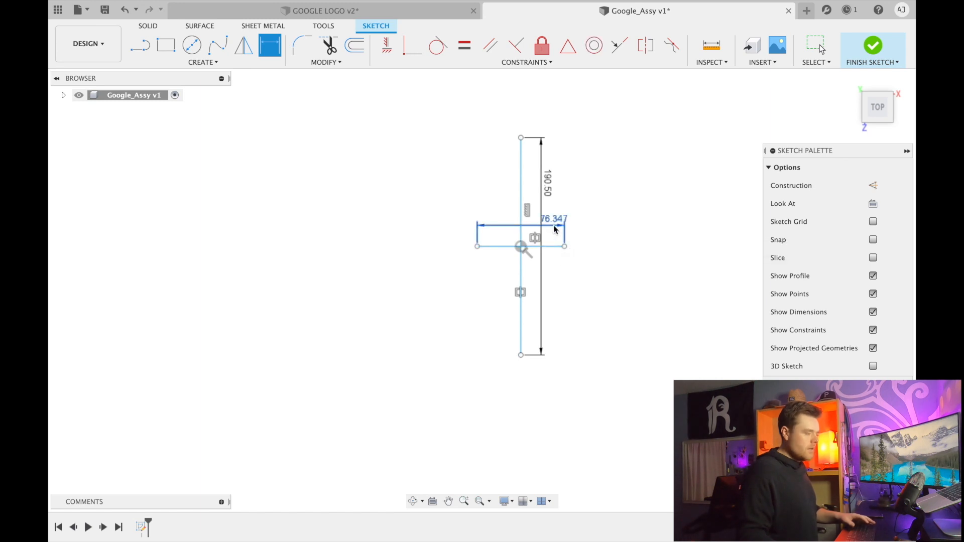
click(554, 225)
text(7.5)
key(Return)
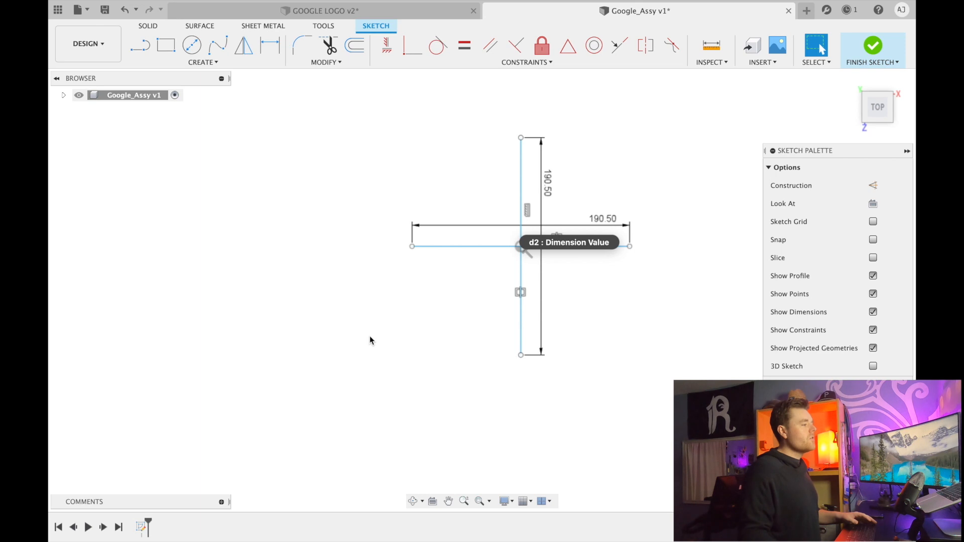
Convert the horizontal and vertical 7.5 in lines to construction lines
scroll(373, 336, down, 2)
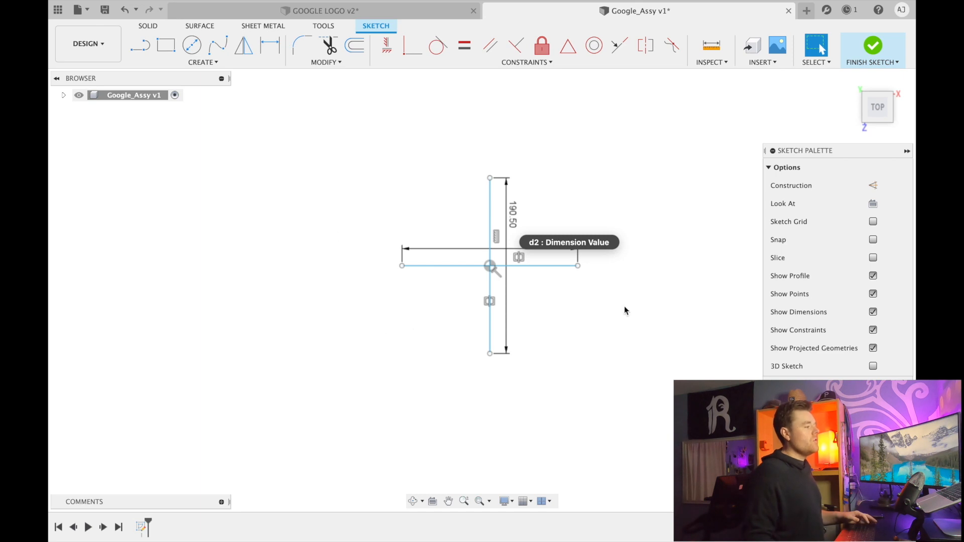
scroll(546, 308, up, 2)
scroll(550, 311, down, 1)
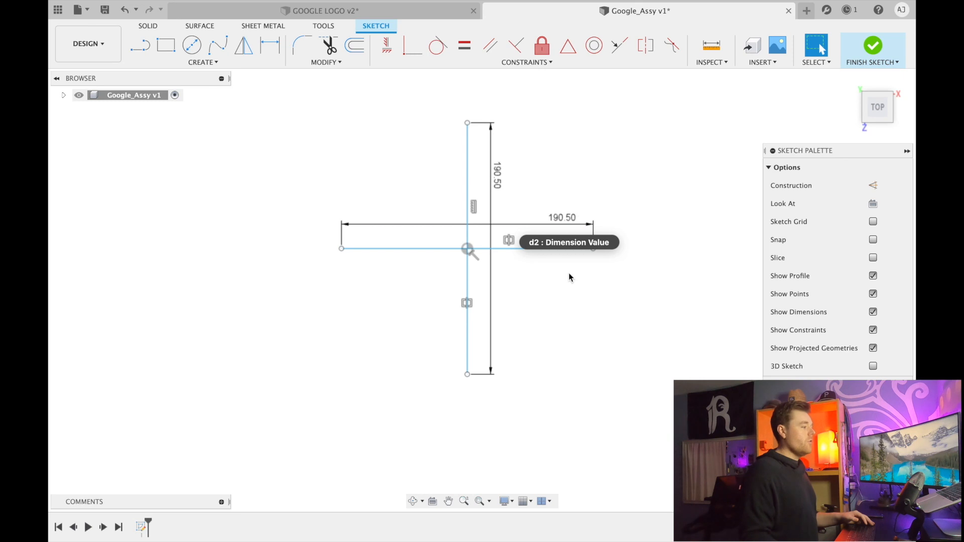
click(497, 250)
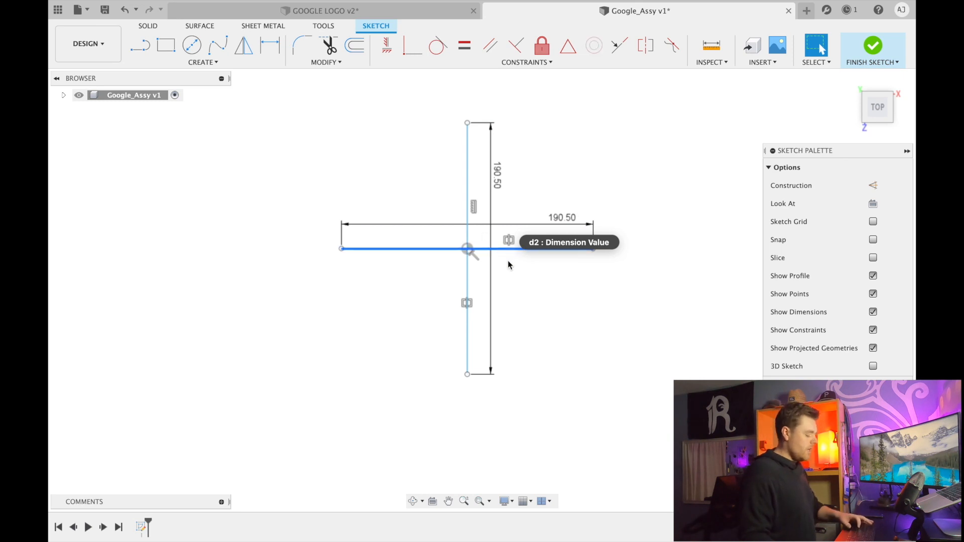
key(x)
click(468, 216)
key(x)
click(685, 241)
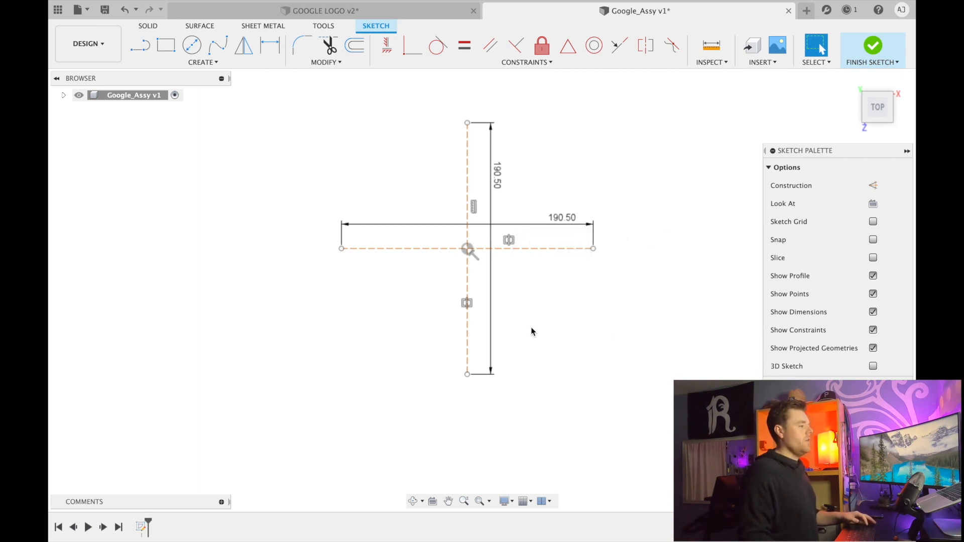
Insert Google__G__Logo.svg into the sketch and move it so the G sits centred on the construction lines
scroll(607, 334, up, 1)
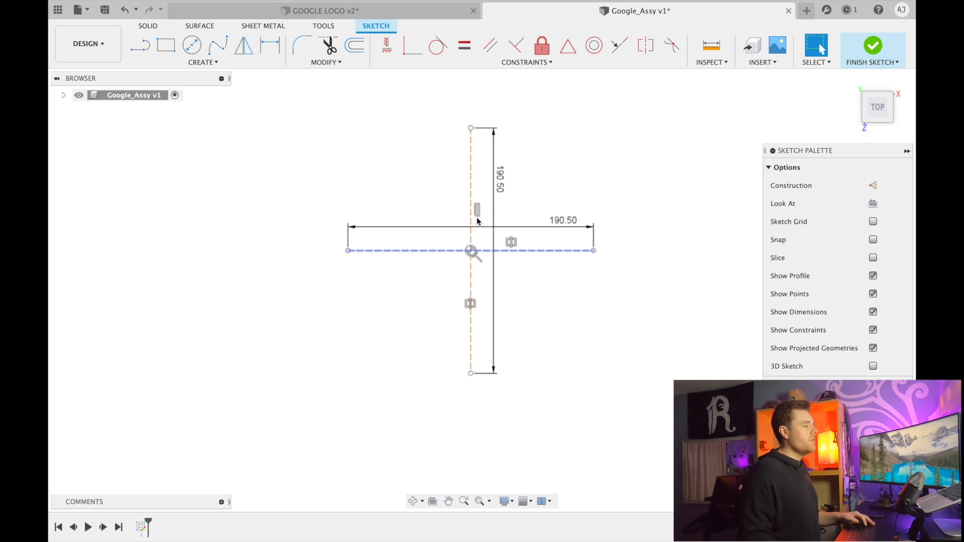
click(775, 63)
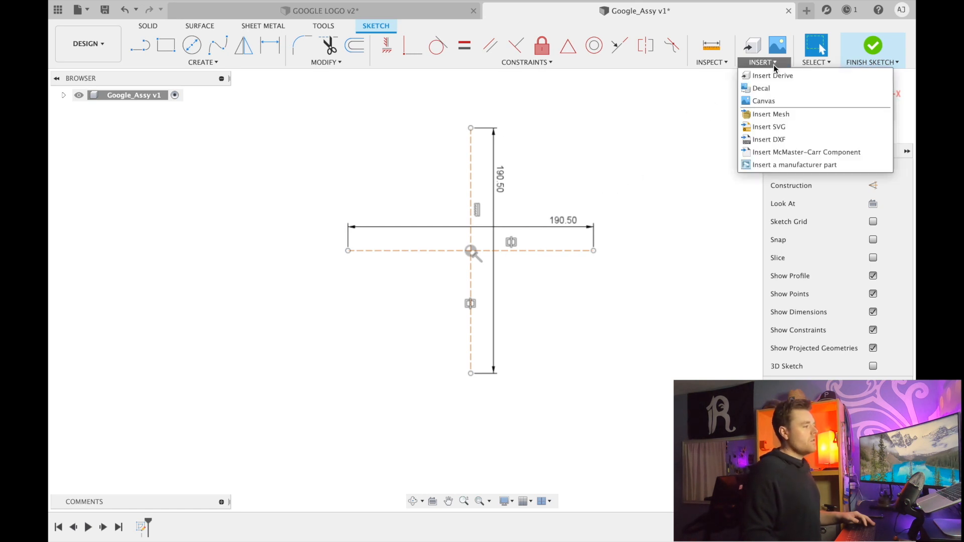
click(779, 127)
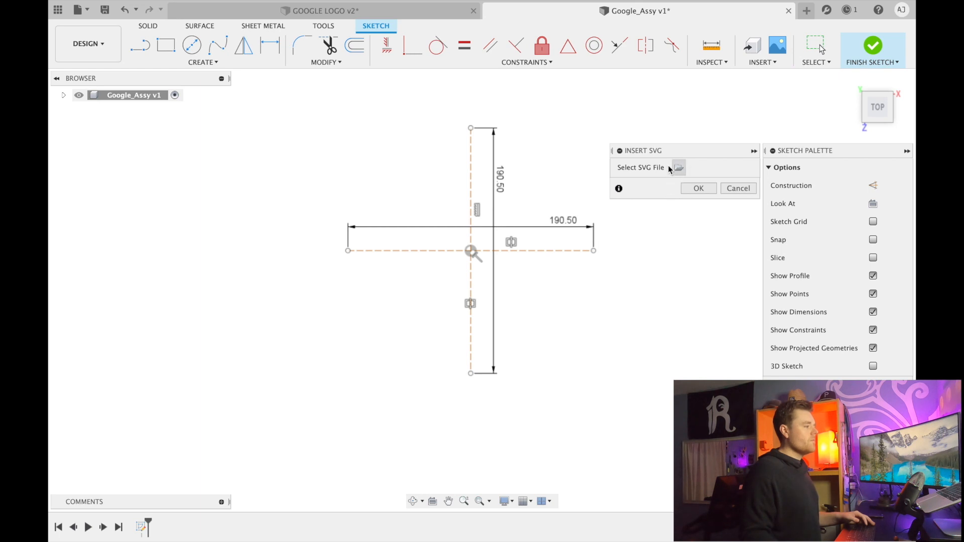
click(679, 167)
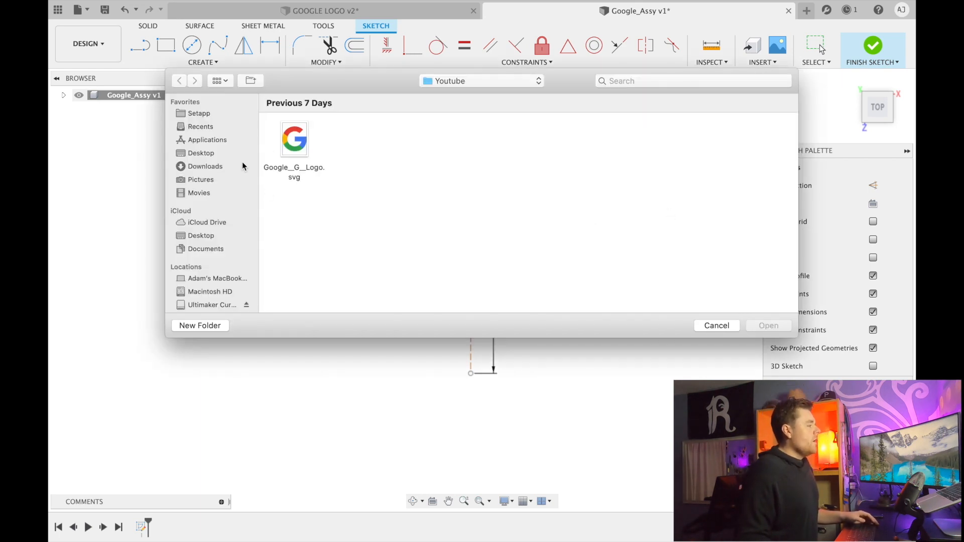
click(295, 150)
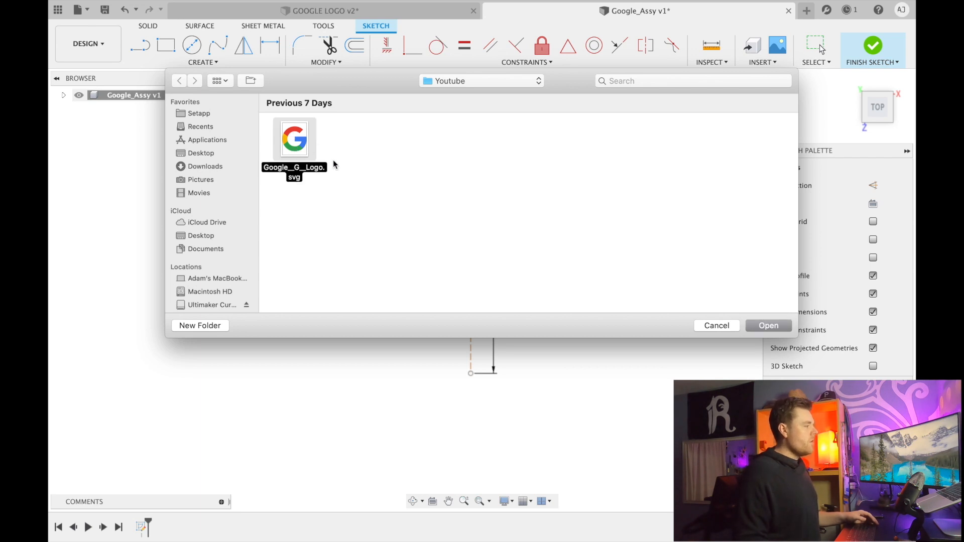
double_click(306, 141)
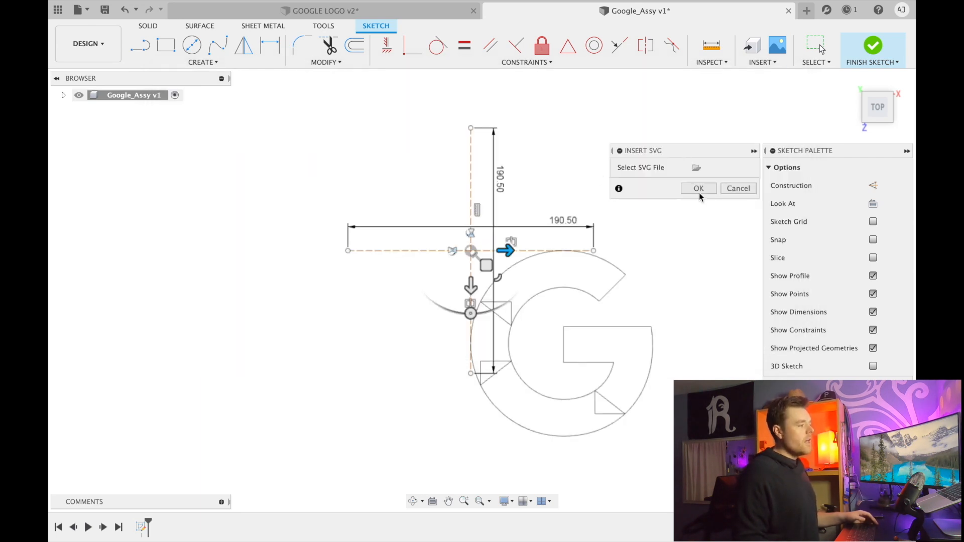
drag(486, 265, 369, 149)
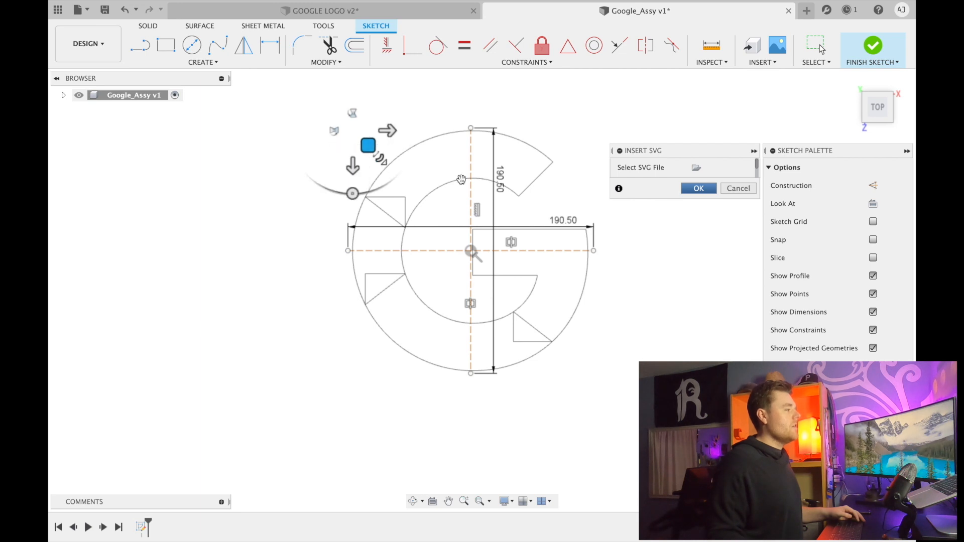
click(697, 189)
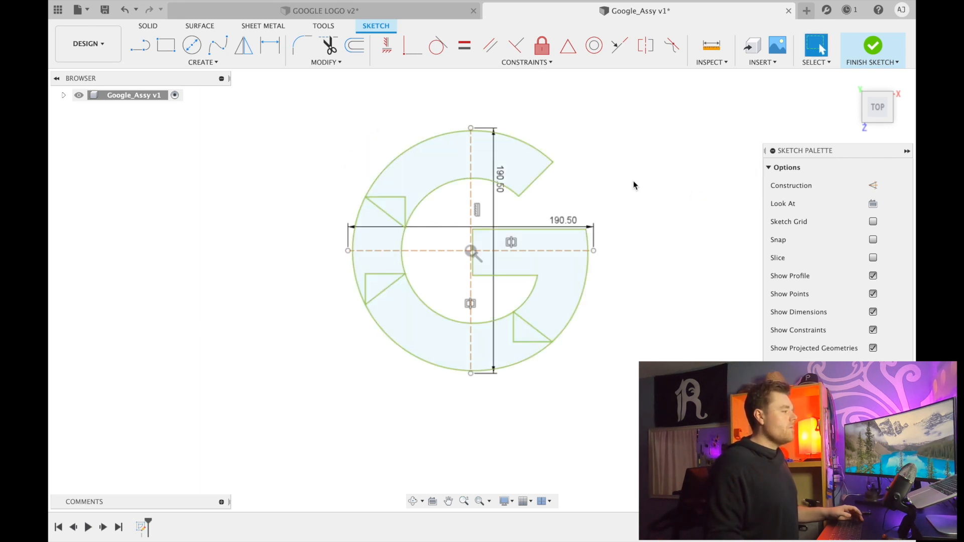
Check the separate profile regions of the inserted G and finish the sketch
click(537, 171)
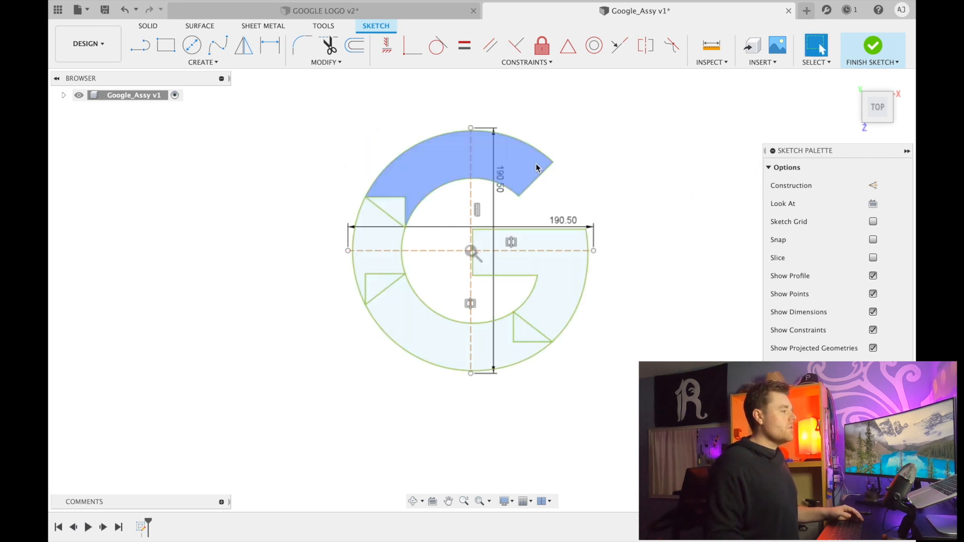
click(388, 224)
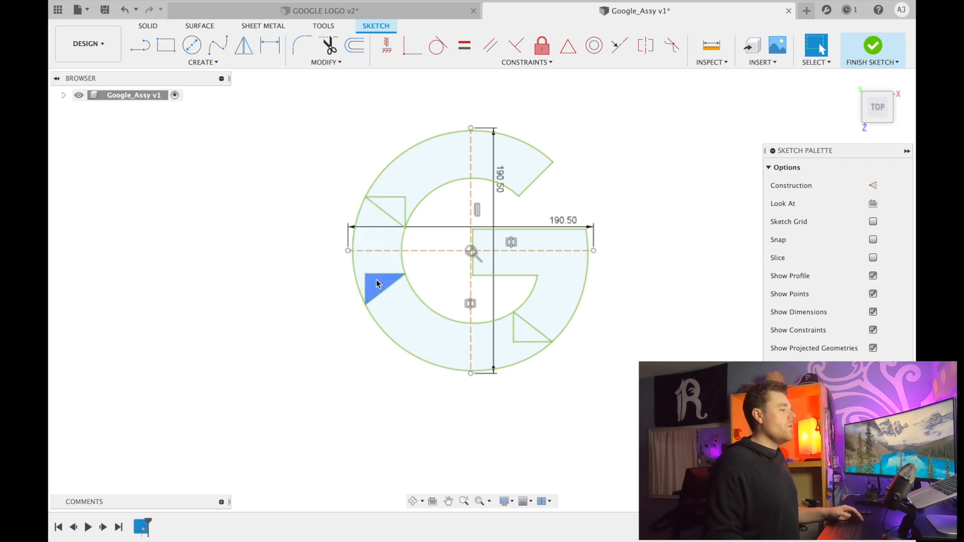
click(522, 327)
click(544, 291)
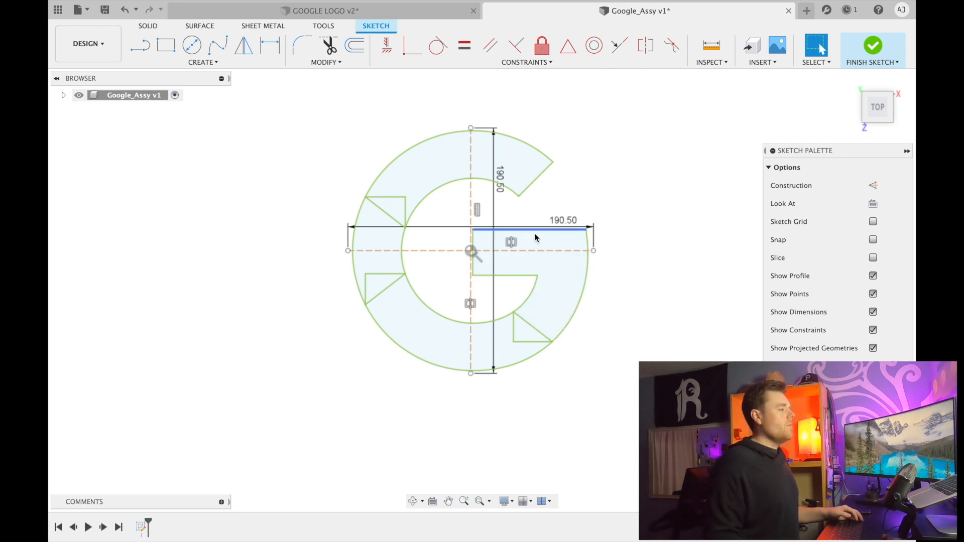
click(577, 239)
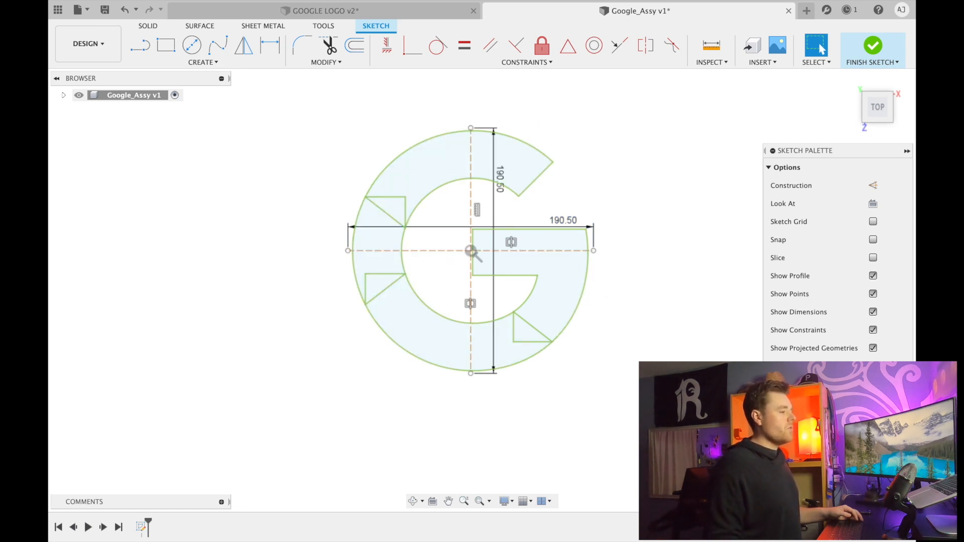
click(882, 387)
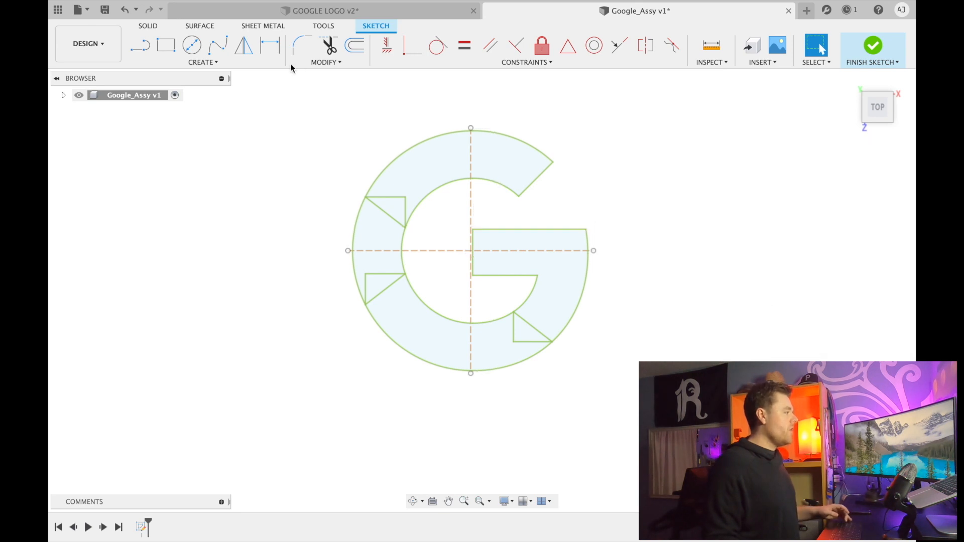
Extrude all seven profile regions of the G by 10 mm as a new body
click(166, 51)
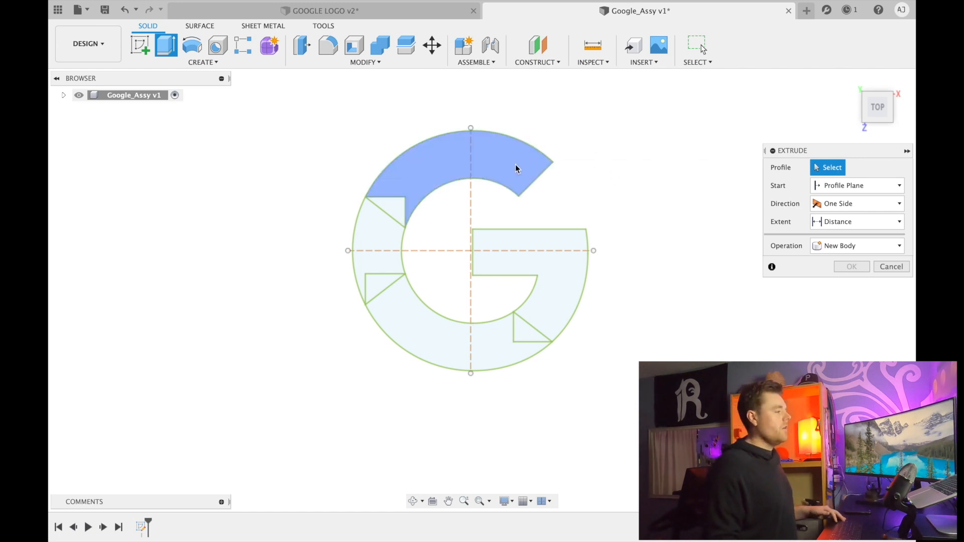
click(409, 194)
click(376, 233)
click(376, 284)
click(432, 347)
click(523, 335)
click(542, 240)
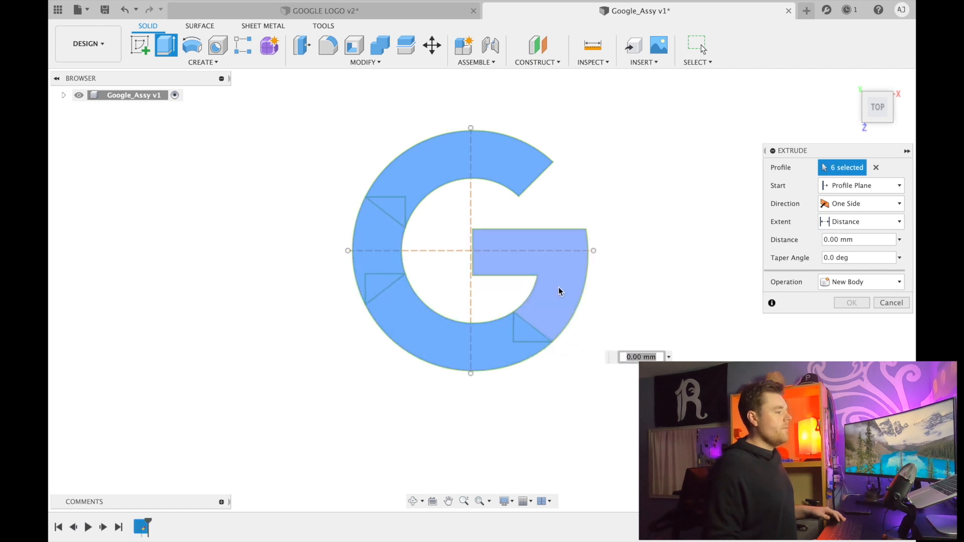
click(560, 291)
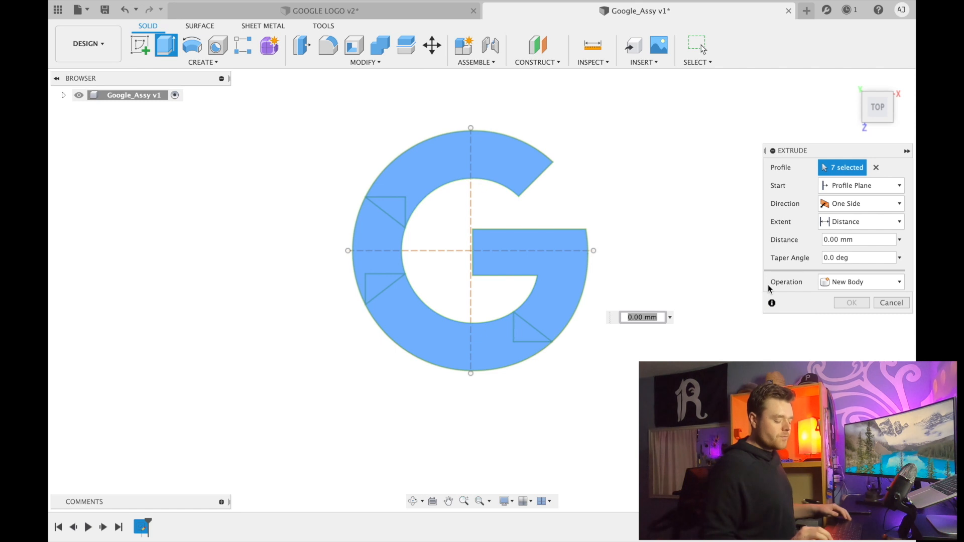
text(10)
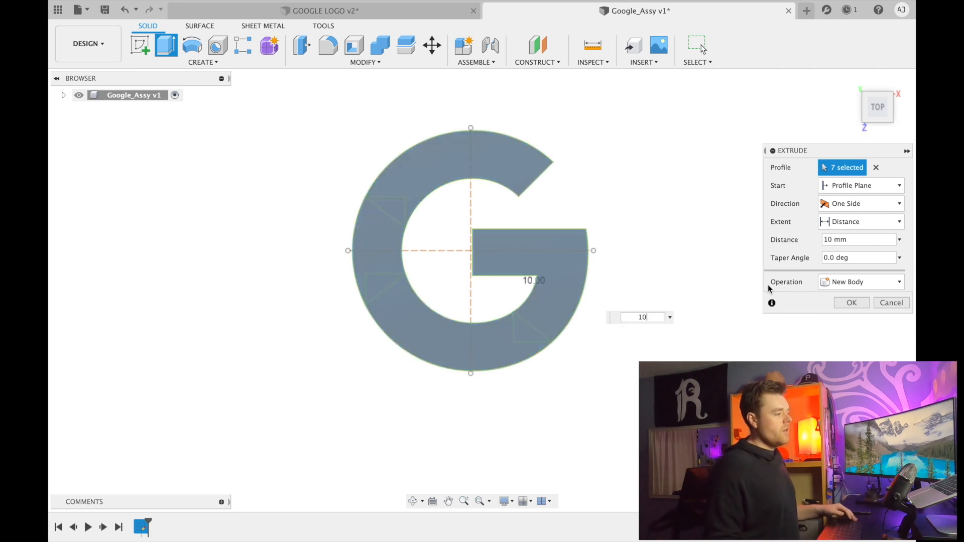
click(852, 302)
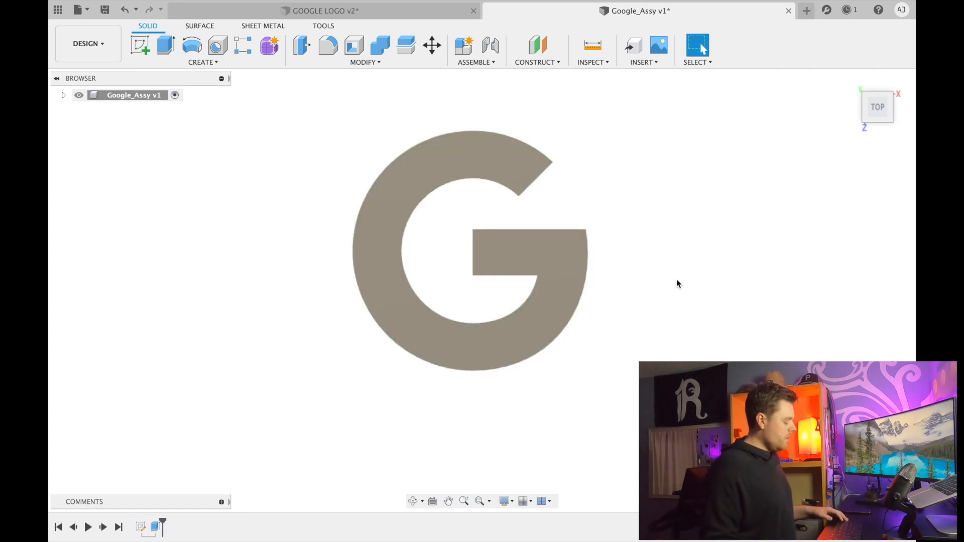
shift+middle_drag(538, 316, 584, 297)
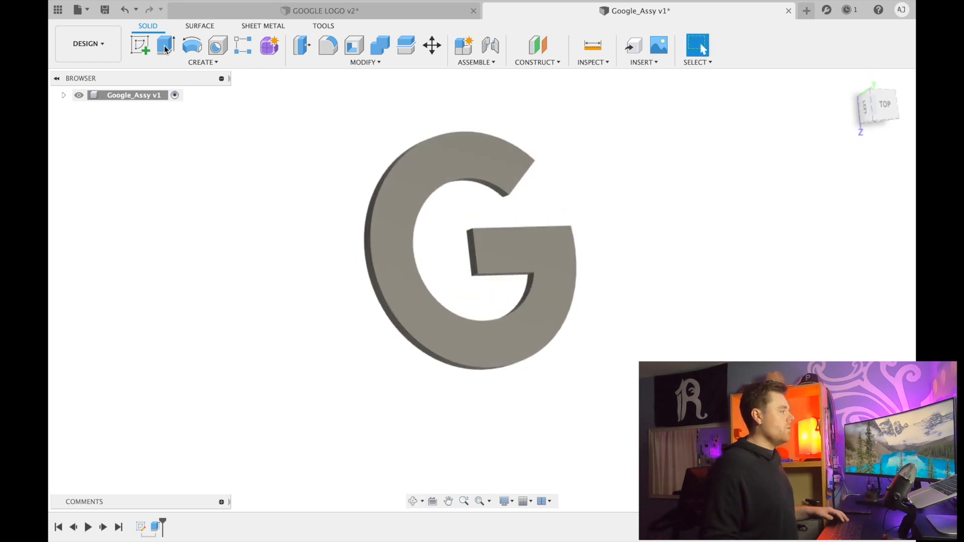
click(78, 10)
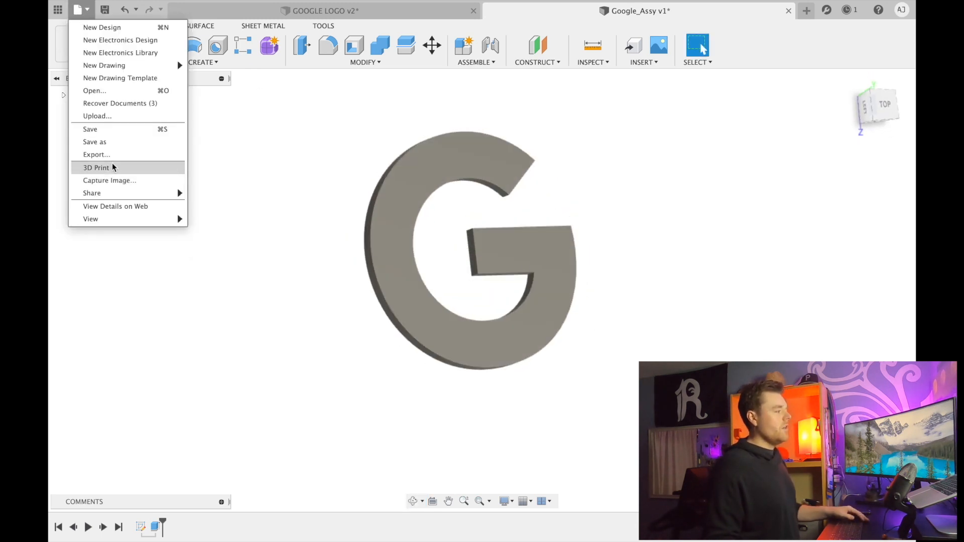
click(329, 84)
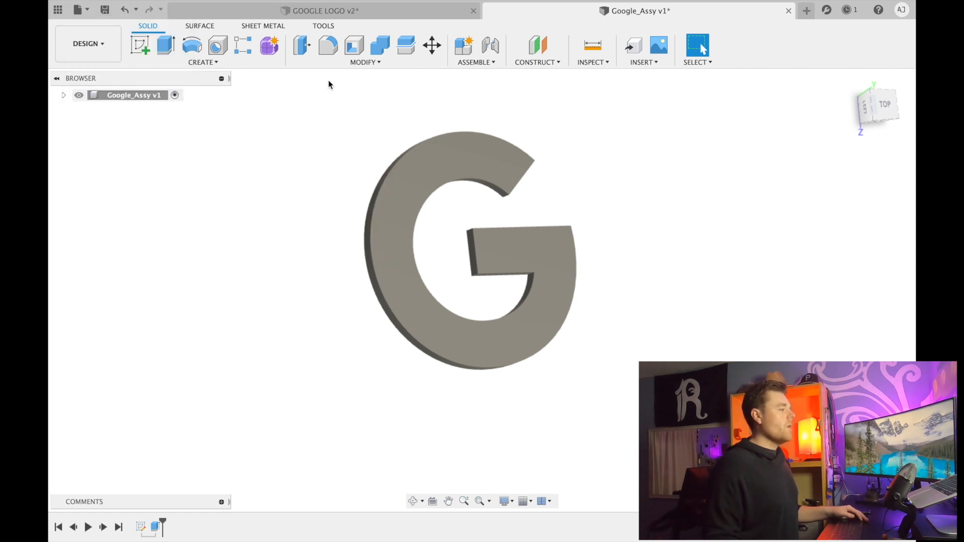
shift+middle_drag(562, 139, 547, 159)
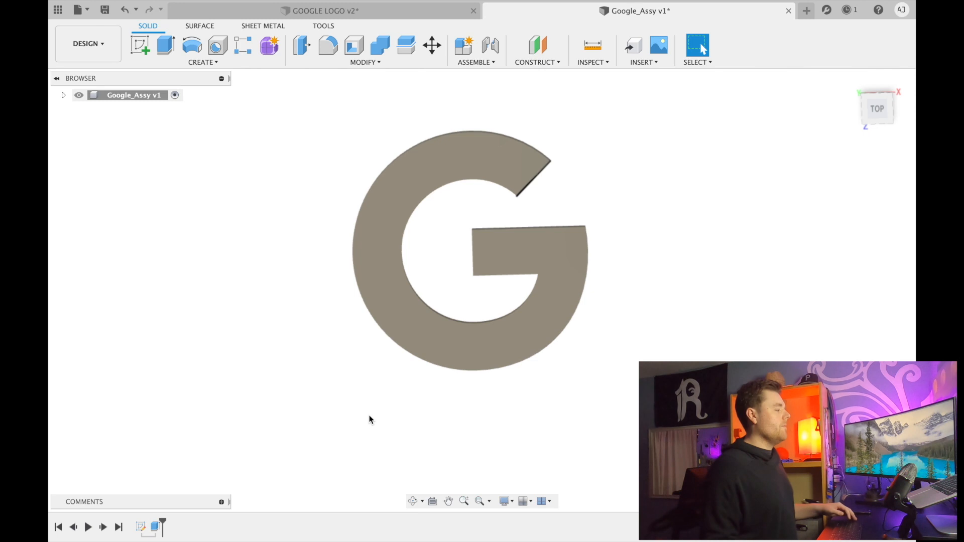
click(141, 529)
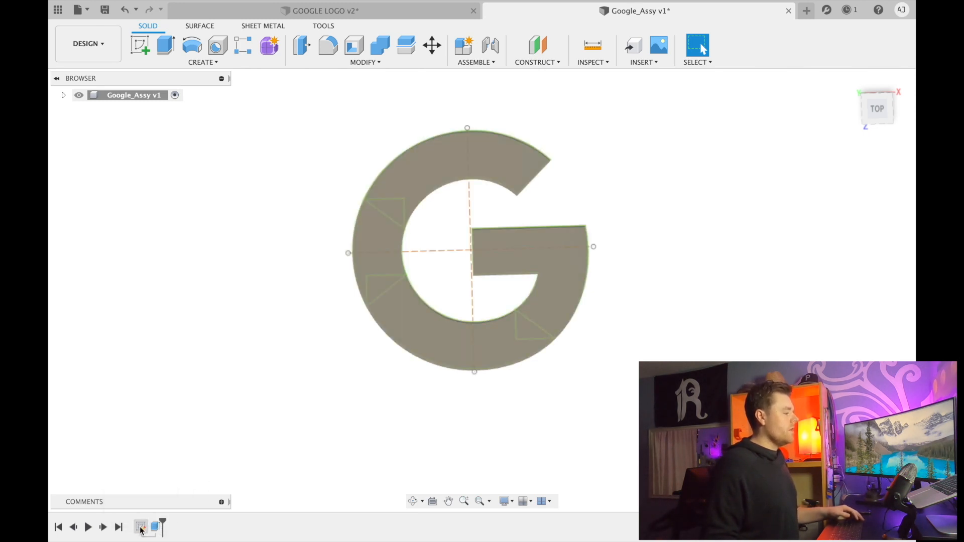
right_click(141, 528)
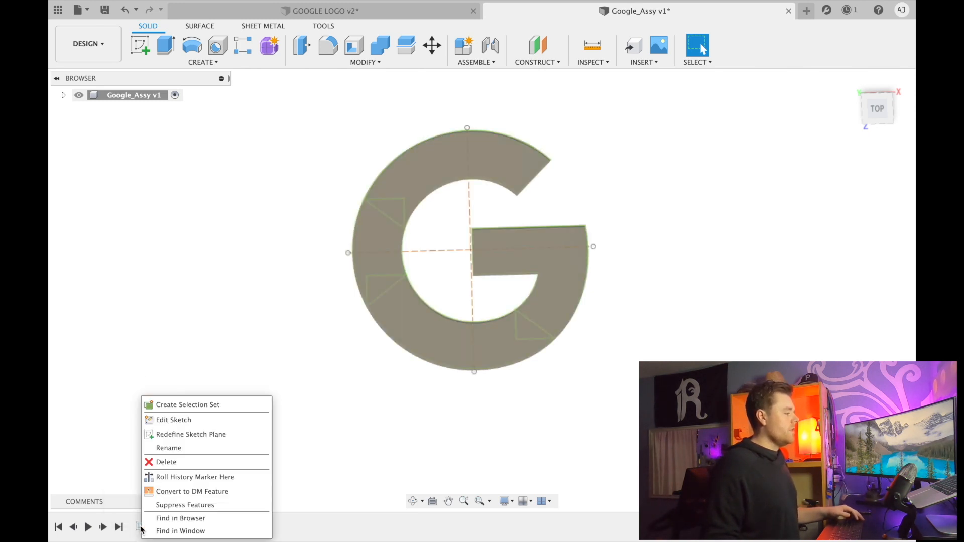
click(162, 424)
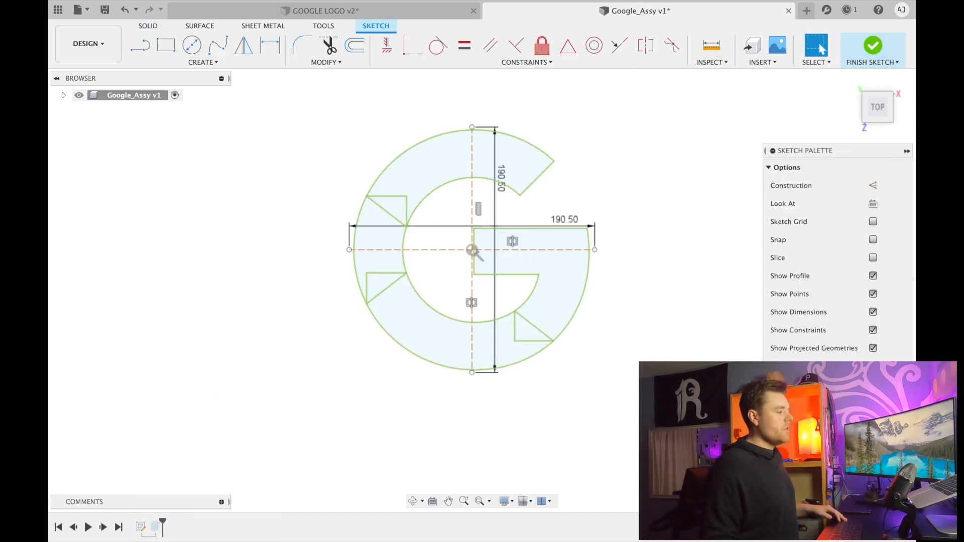
click(885, 387)
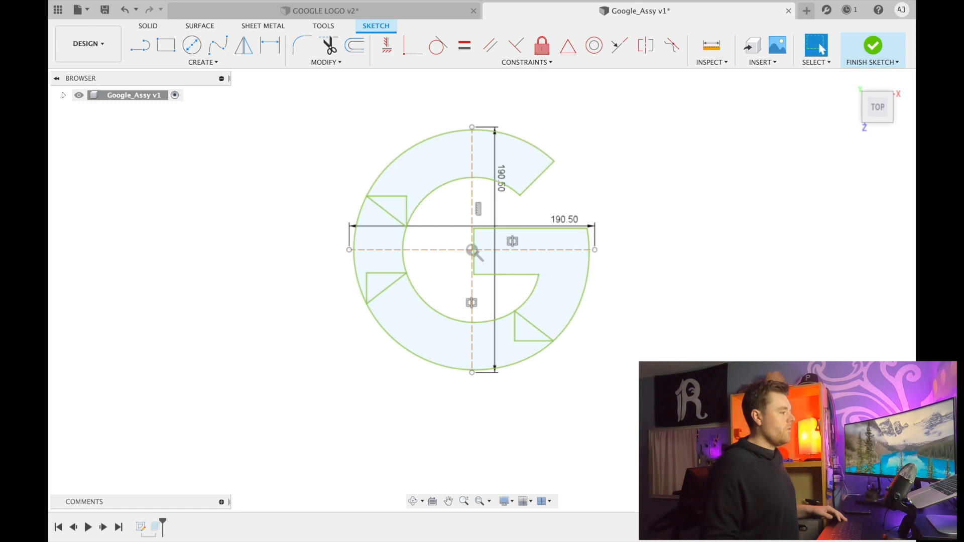
Delete the extrusion of the whole G from the design history
click(154, 531)
right_click(154, 532)
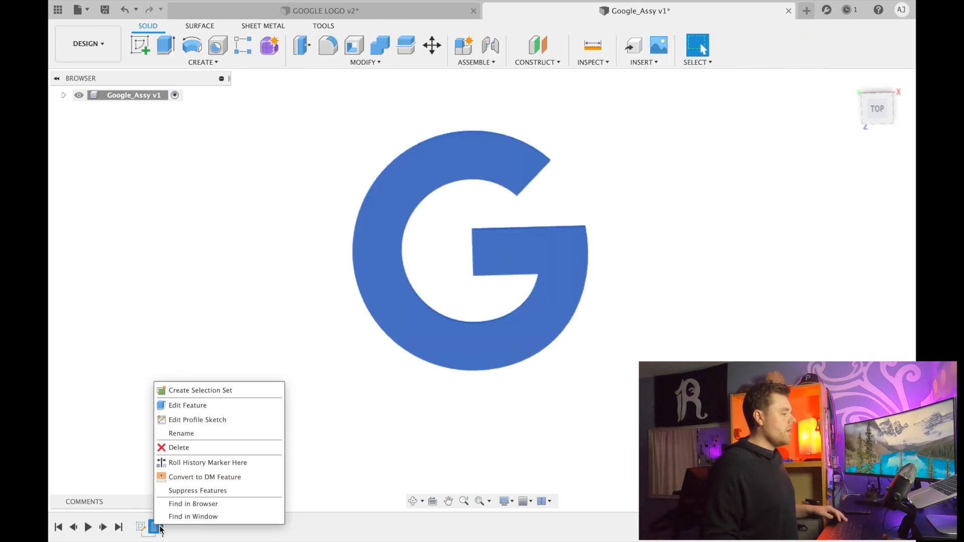
click(180, 450)
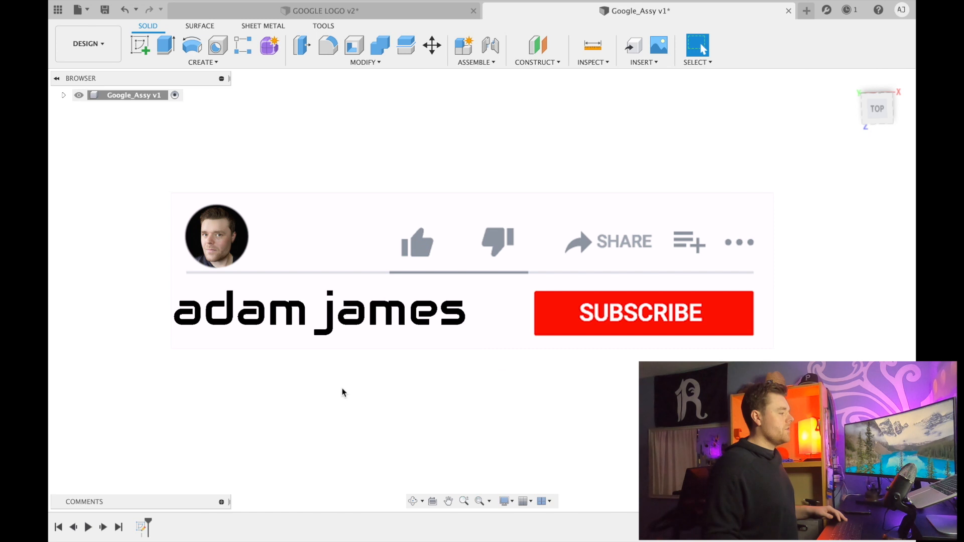
Show the G logo sketch again and extrude only its upper arc profile by 10 mm as a new body
click(63, 96)
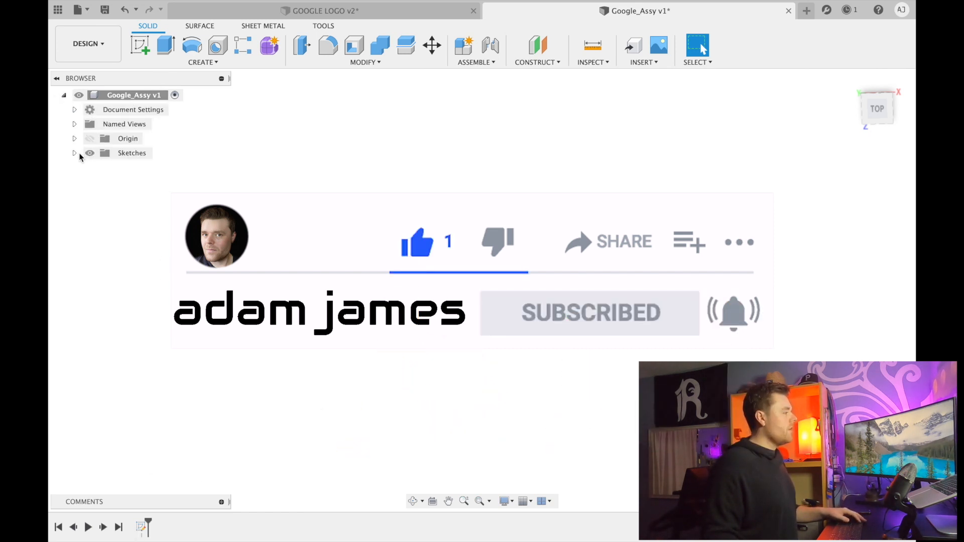
click(100, 168)
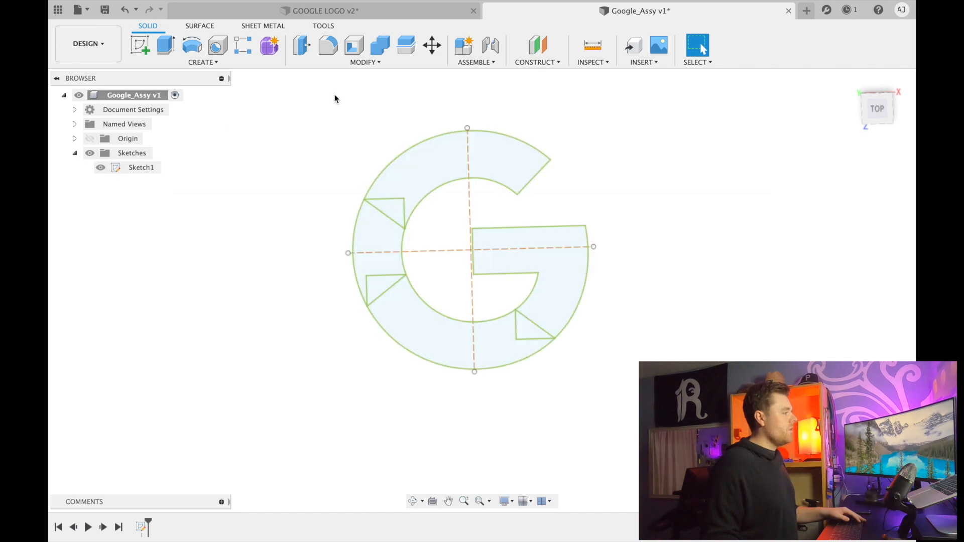
click(163, 50)
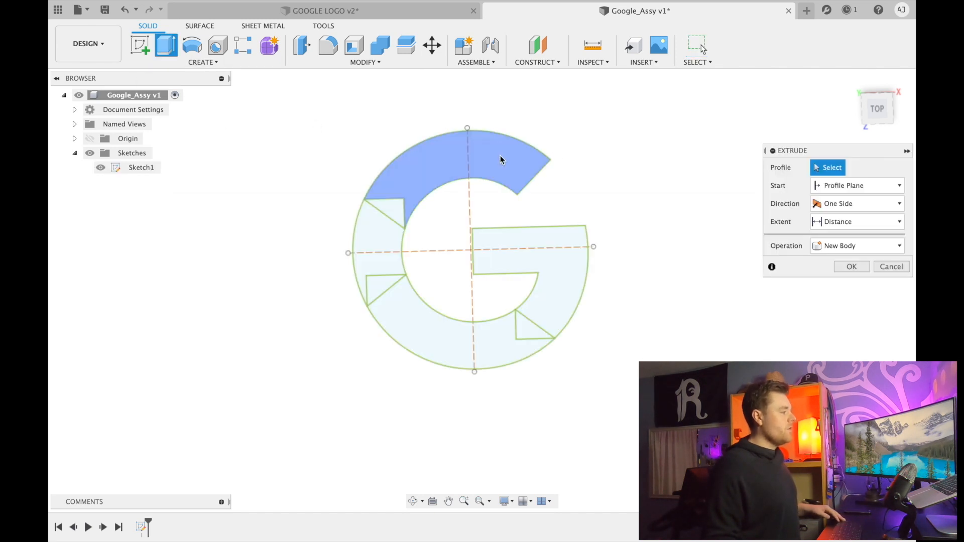
click(487, 165)
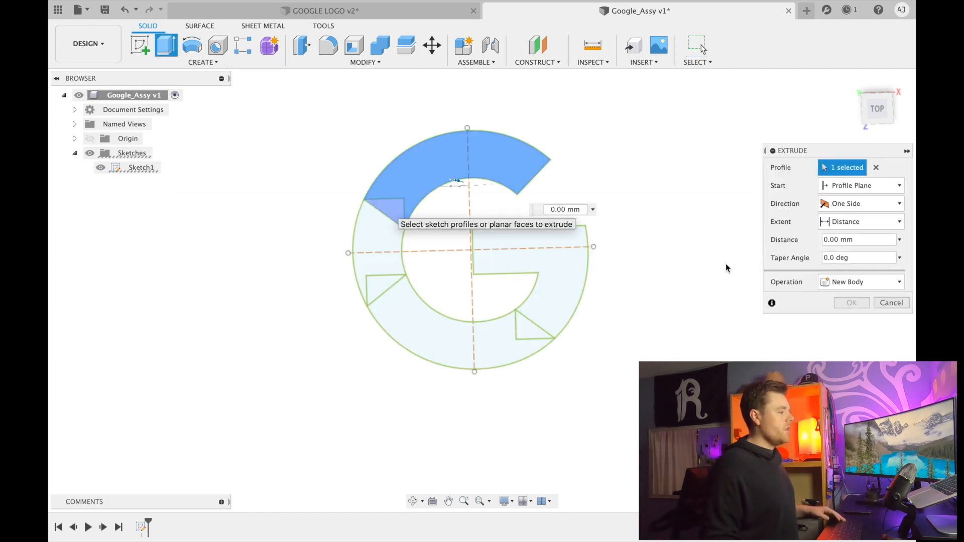
right_click(389, 210)
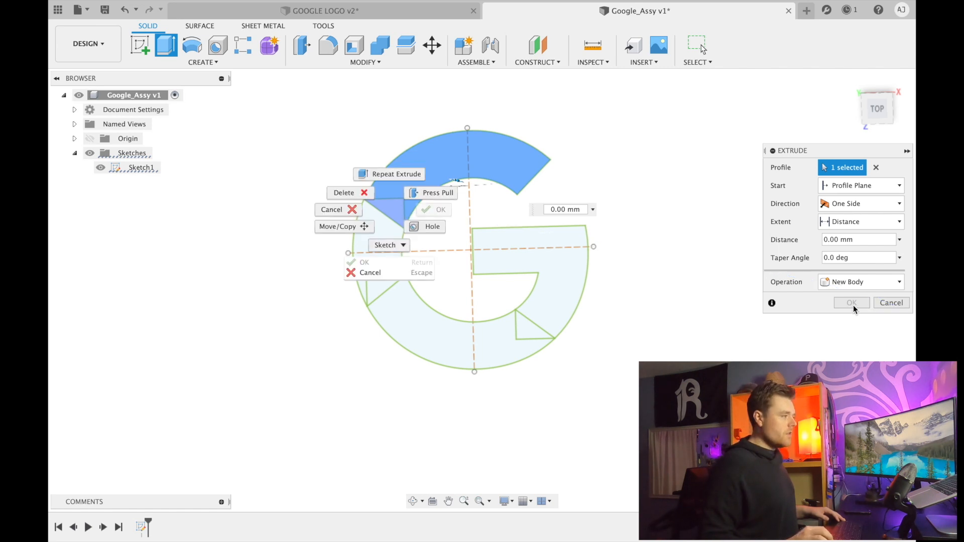
click(569, 209)
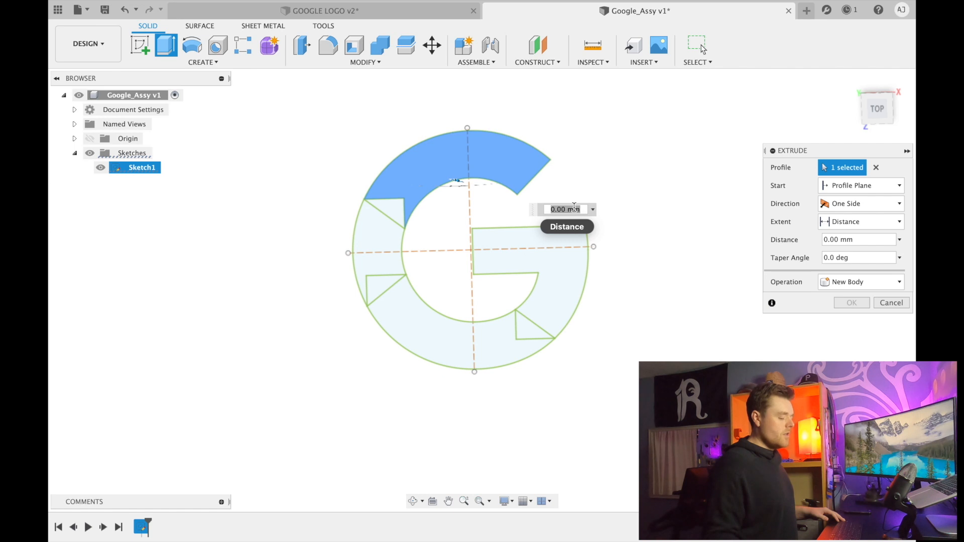
text(10)
key(Return)
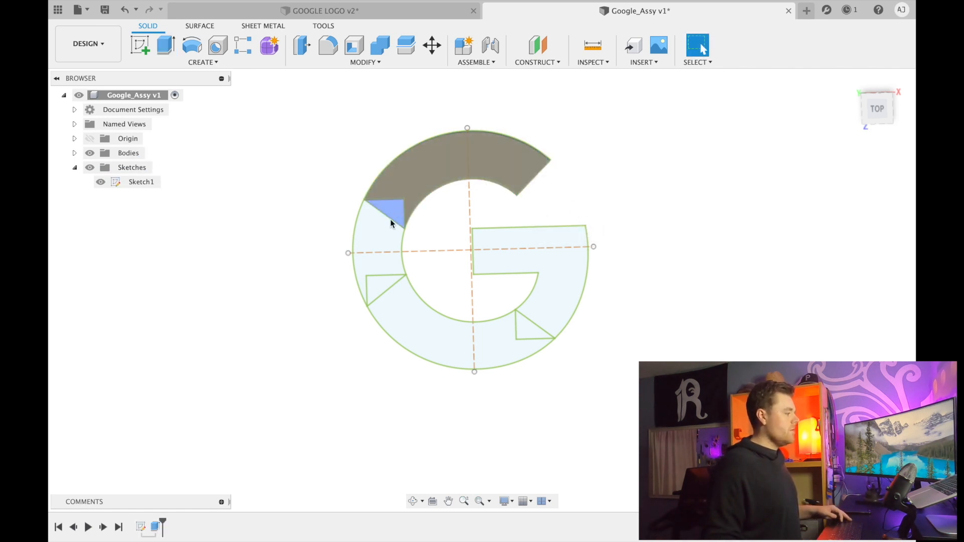
Edit the upper arc's extrusion to include the small triangular profile at the arc's lower-left end
right_click(152, 527)
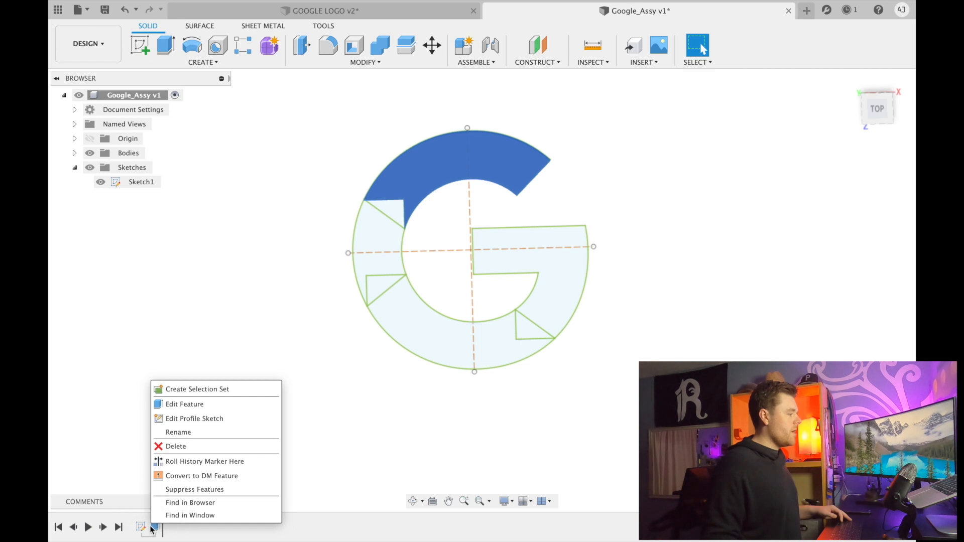
click(179, 411)
click(384, 213)
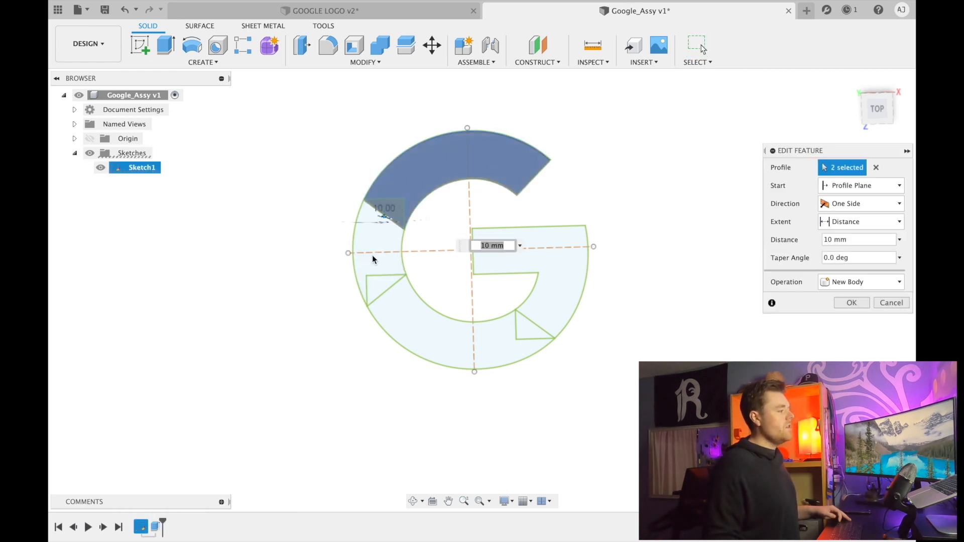
click(852, 303)
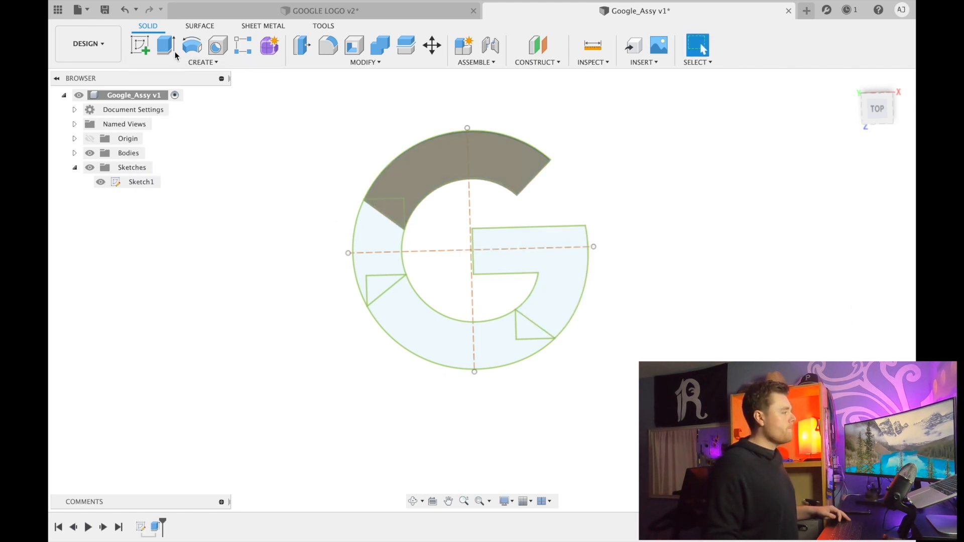
Extrude the G's left section together with its adjoining lower triangle by 10 mm as a new body
key(e)
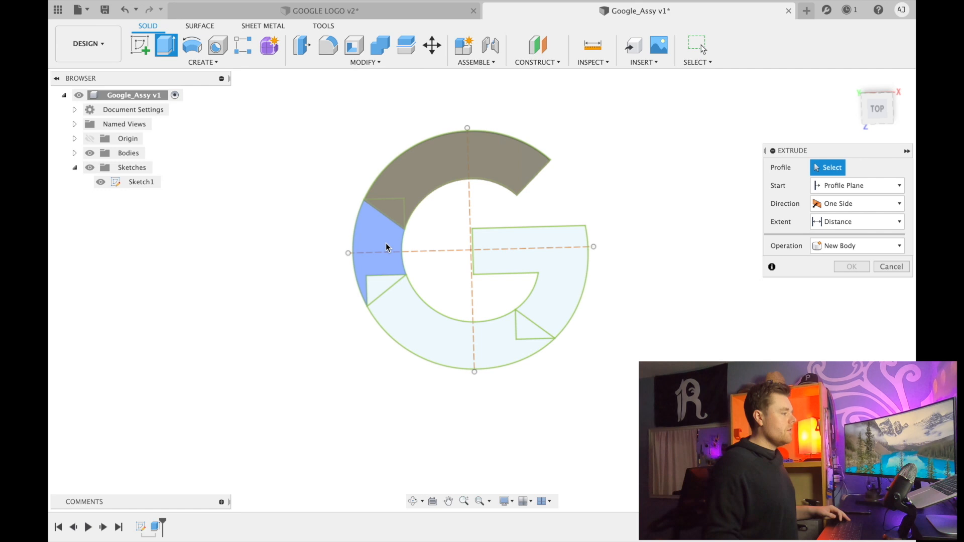
click(386, 243)
right_drag(380, 285, 865, 232)
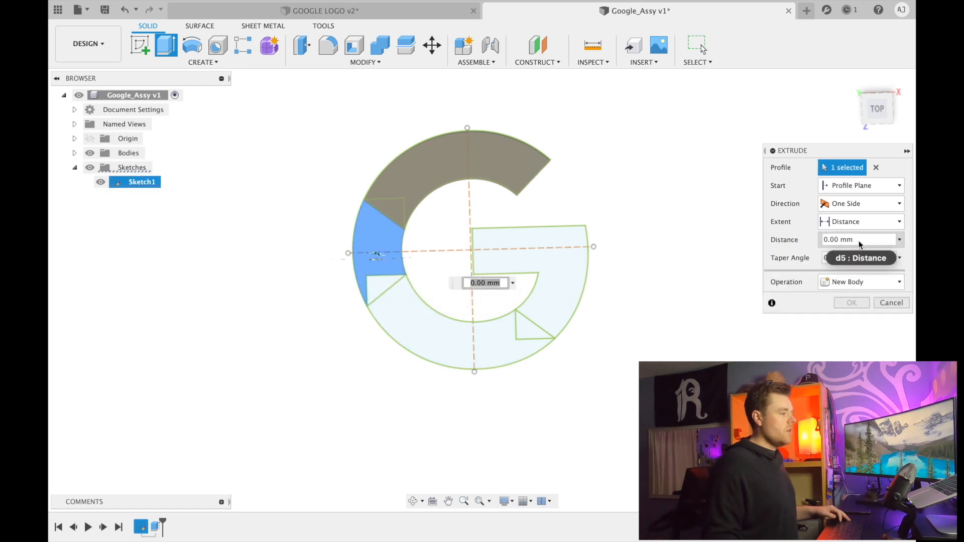
click(389, 284)
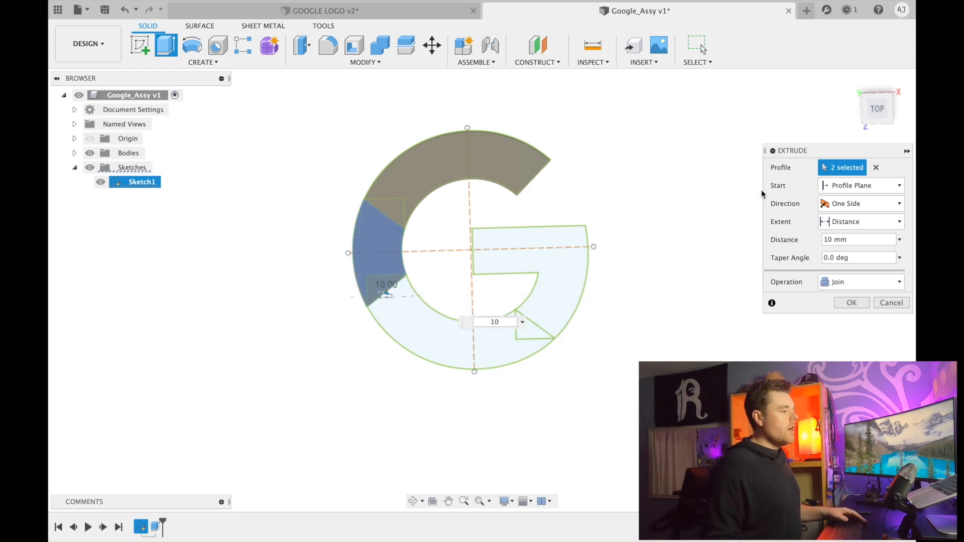
click(849, 283)
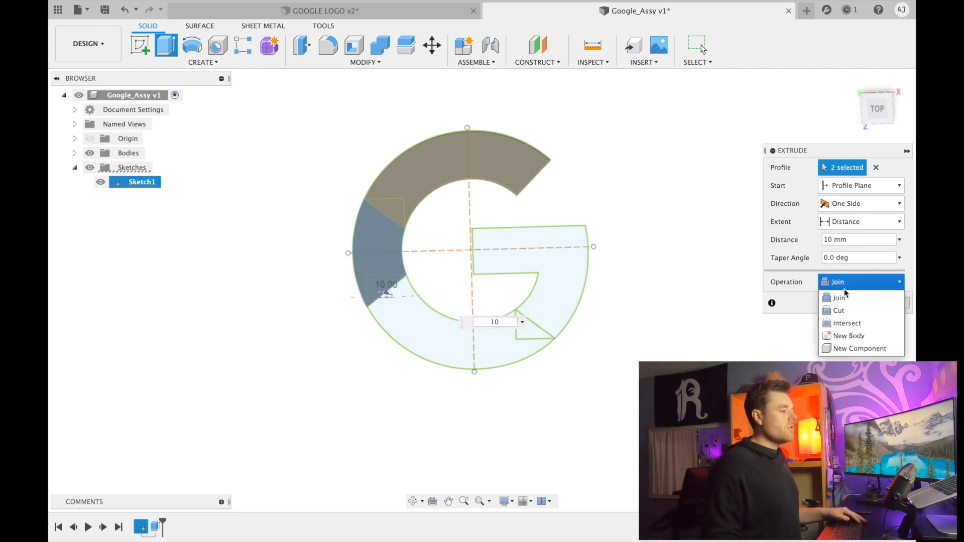
click(866, 336)
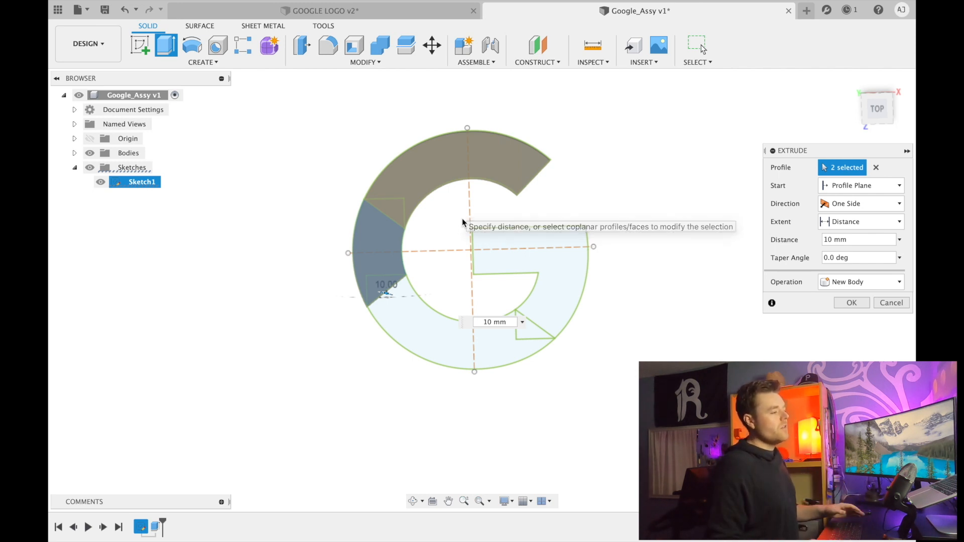
click(852, 303)
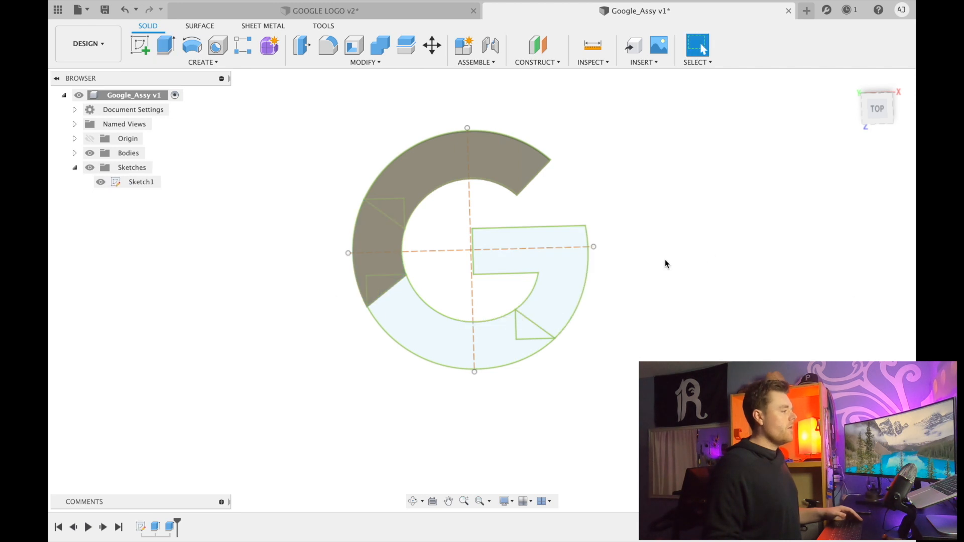
Extrude the G's lower arc together with the triangle at its right end by 10 mm as a new body
click(166, 46)
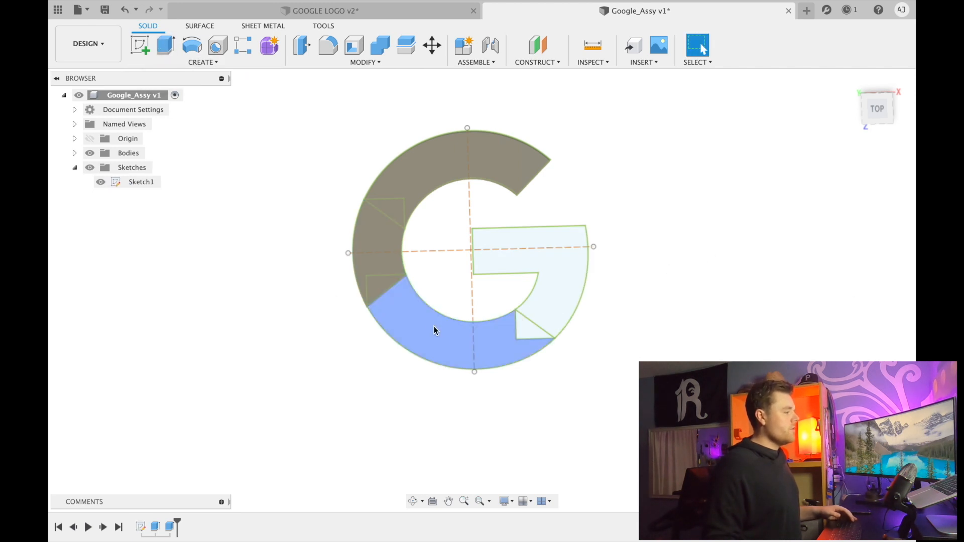
click(450, 336)
click(527, 331)
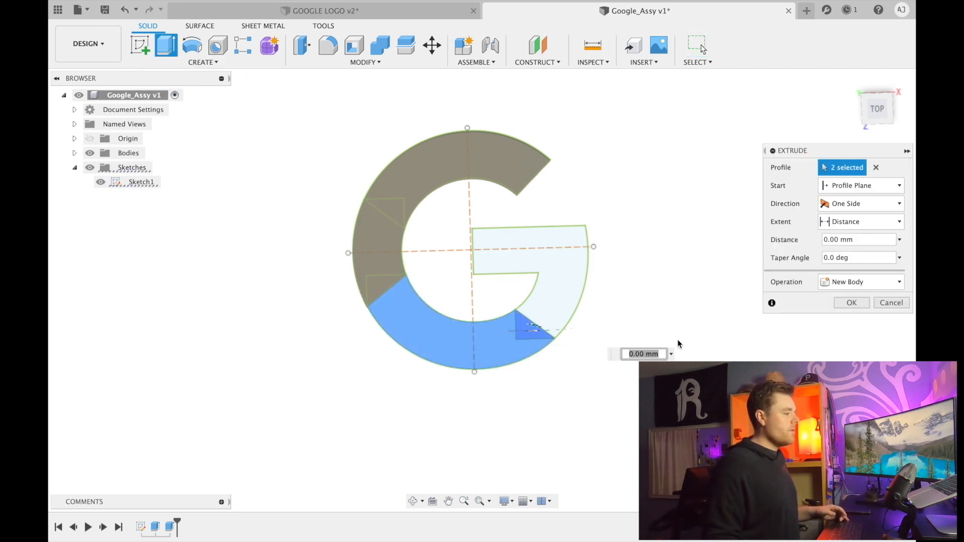
text(10)
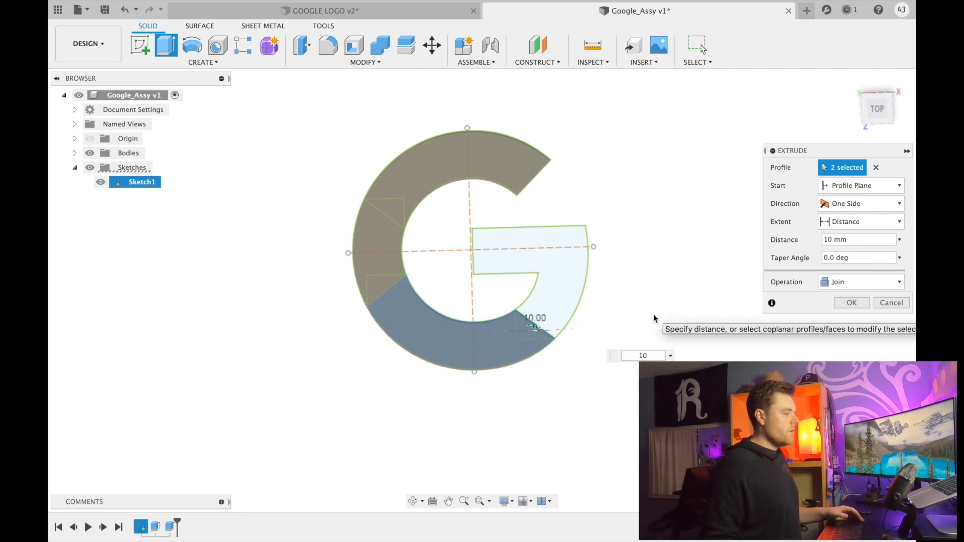
click(857, 285)
click(856, 336)
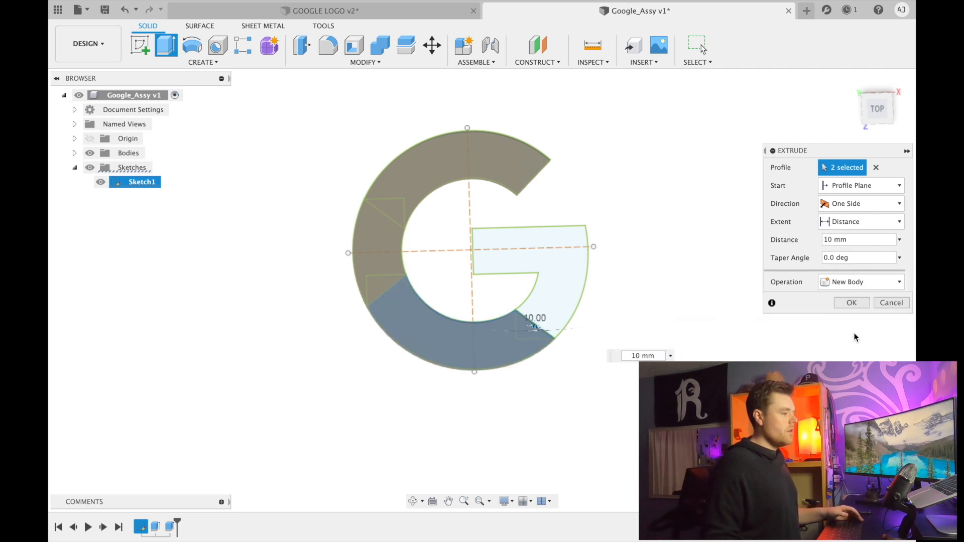
click(857, 303)
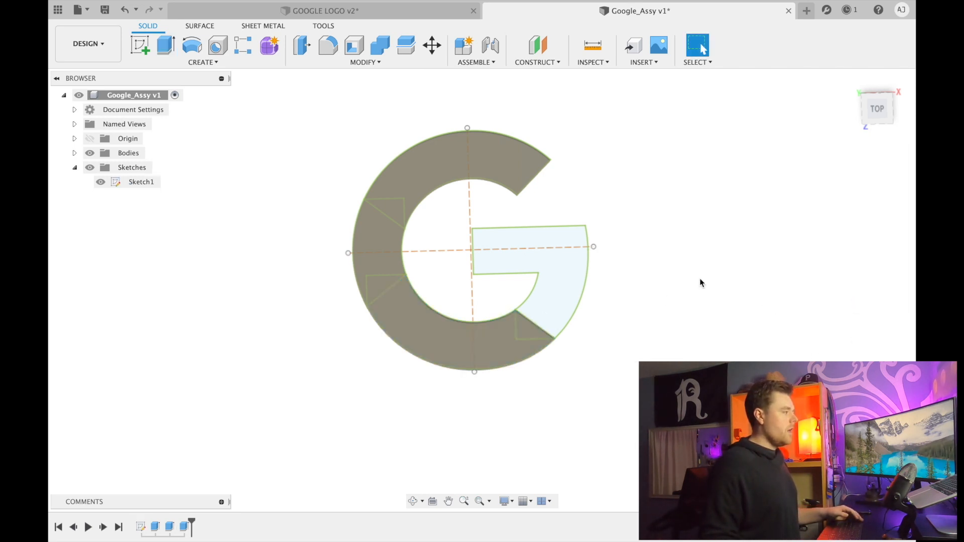
Extrude the remaining right section of the G with its crossbar by 10 mm as a new body
click(584, 267)
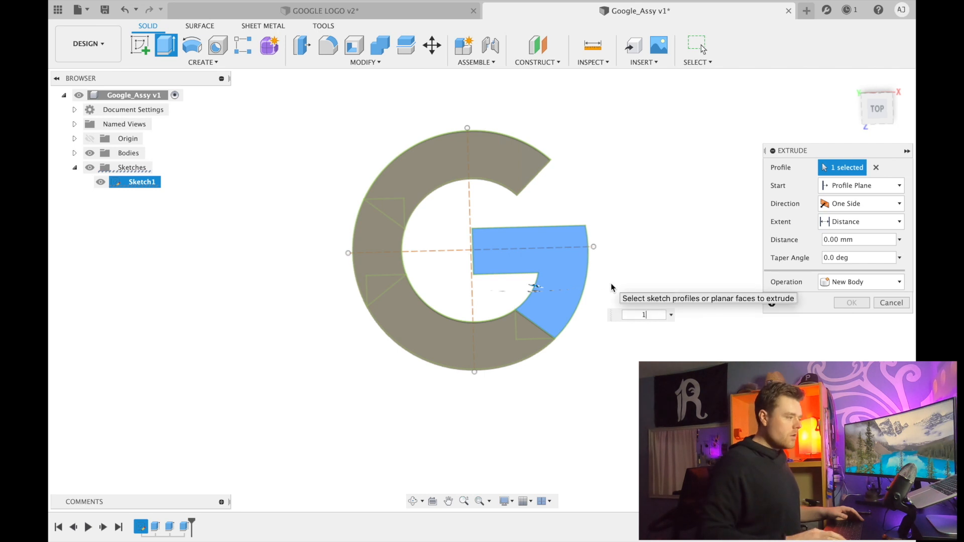
text(10)
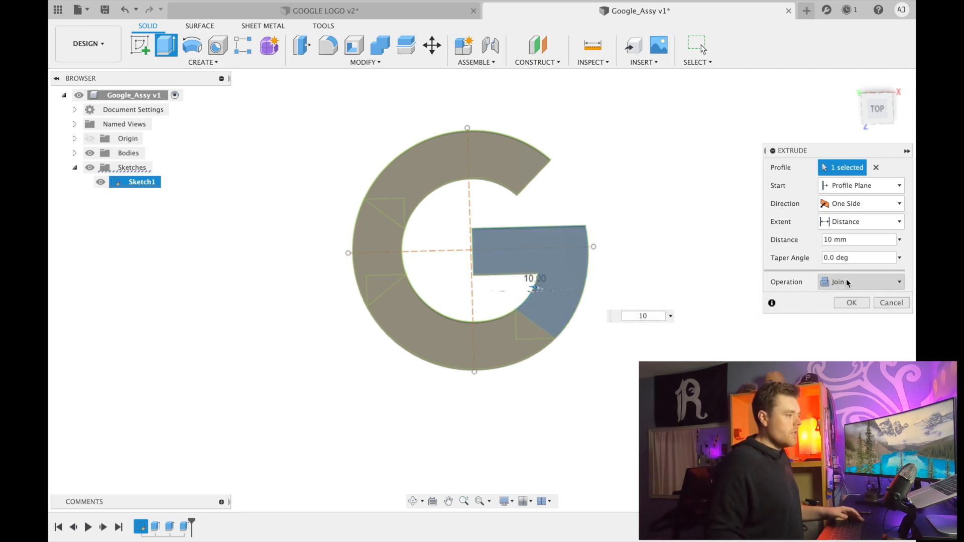
click(847, 283)
click(845, 337)
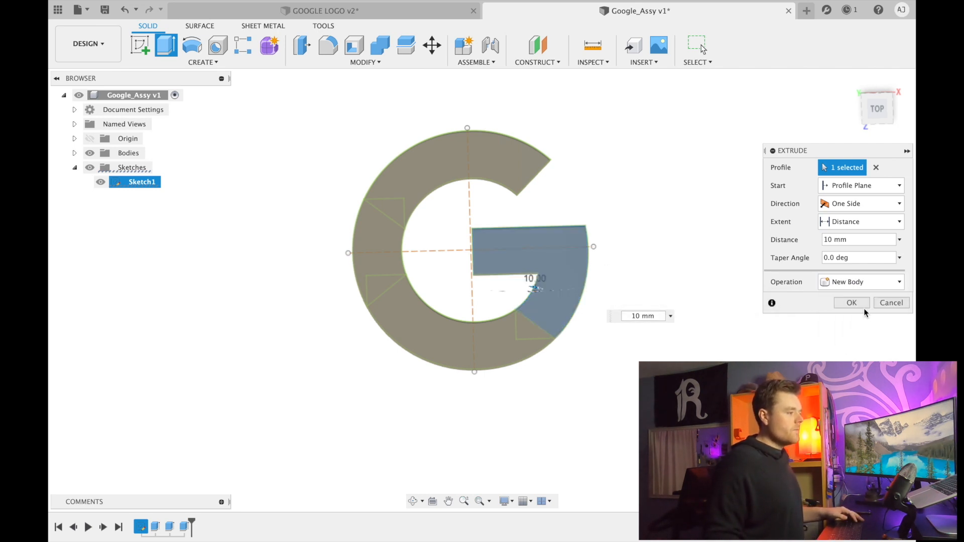
click(863, 303)
Open the appearance settings for the upper arc body, search the library for RED and apply Acrylic (Red) to it
mouse_move(678, 238)
shift+middle_down()
mouse_move(695, 239)
mouse_move(685, 242)
shift+middle_up()
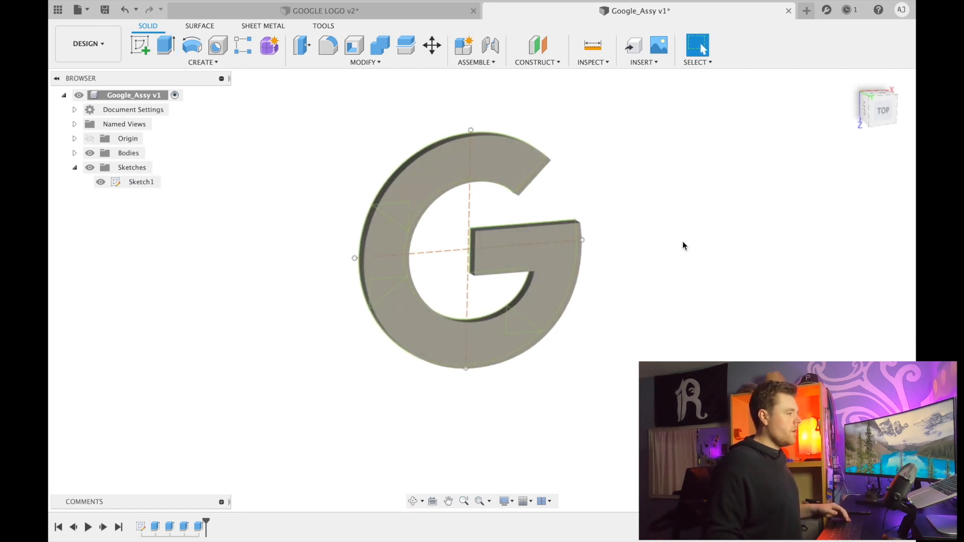
scroll(413, 175, up, 5)
middle_drag(430, 217, 464, 216)
scroll(543, 267, down, 3)
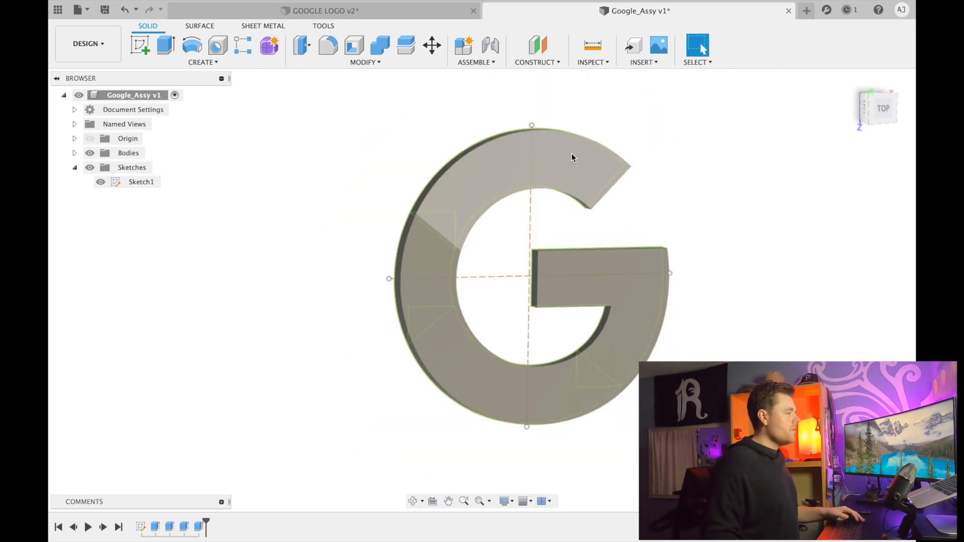
click(74, 153)
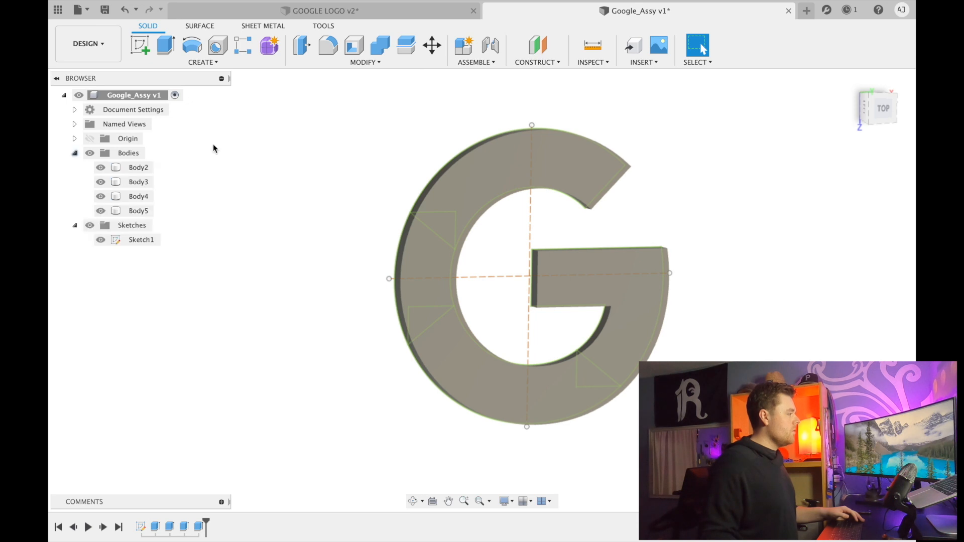
right_click(143, 168)
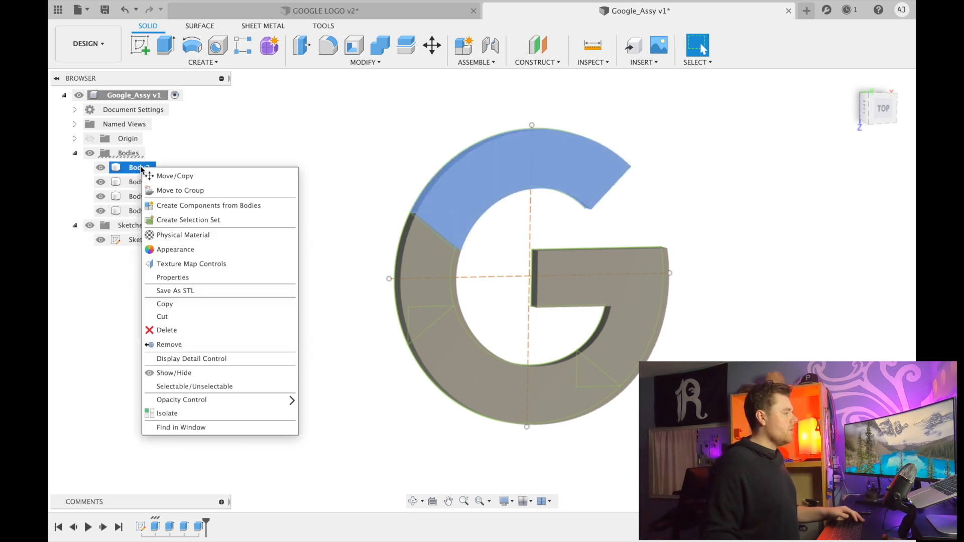
click(170, 251)
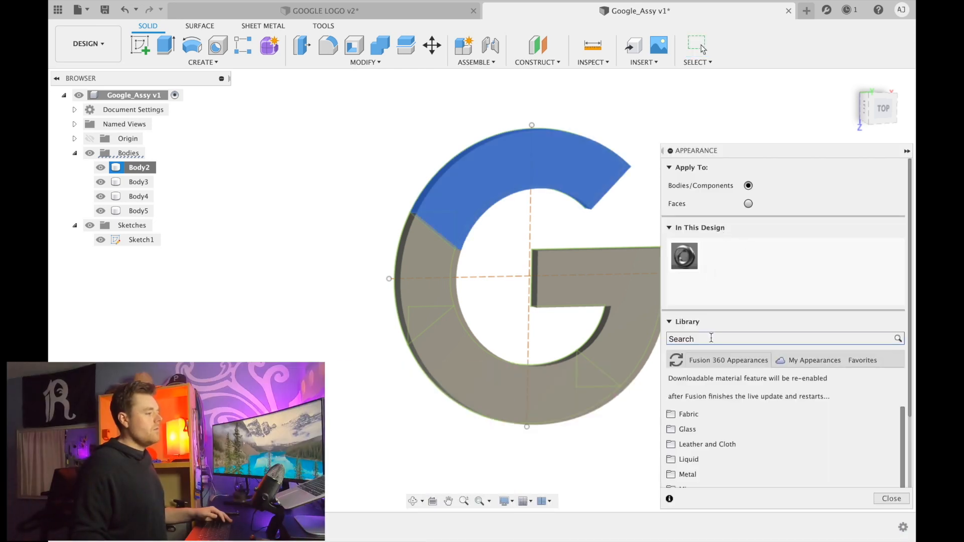
click(711, 339)
text(RED)
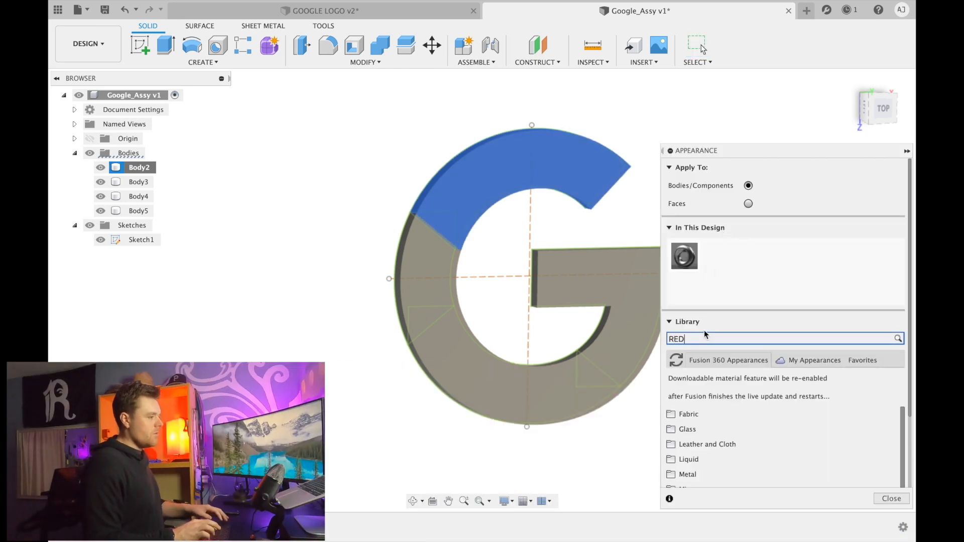
key(Return)
drag(772, 435, 518, 179)
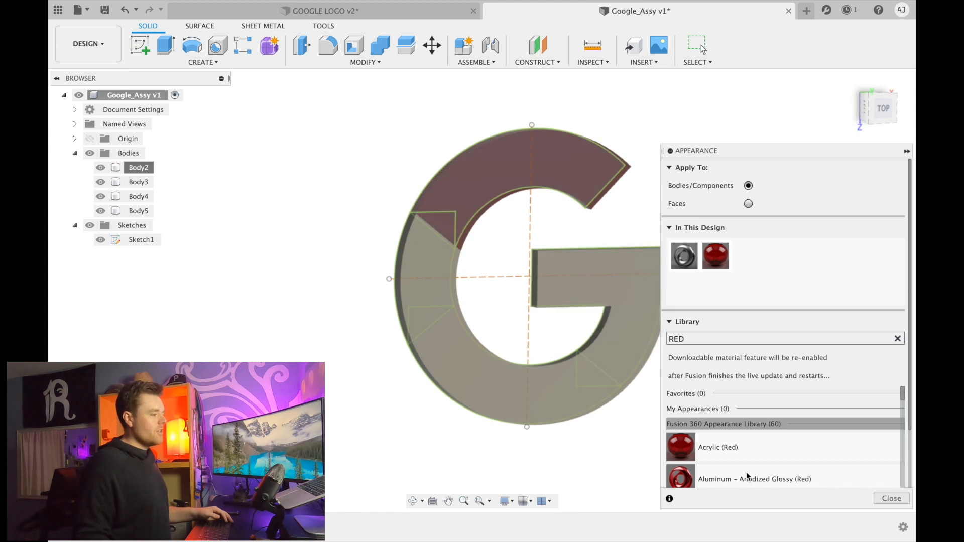
Replace the upper arc's appearance with Aluminum - Anodized Rough (Red) from the library
scroll(746, 471, down, 3)
scroll(746, 422, down, 5)
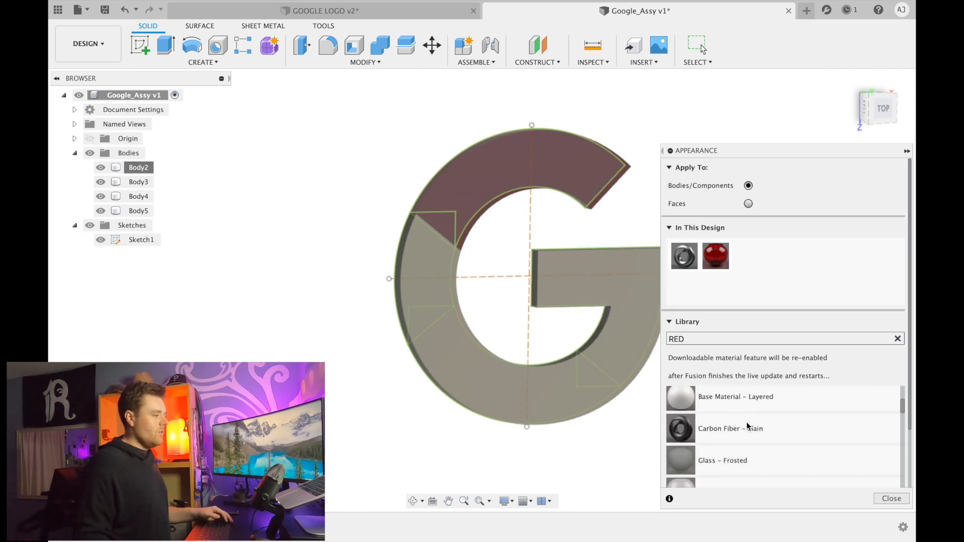
scroll(746, 425, up, 10)
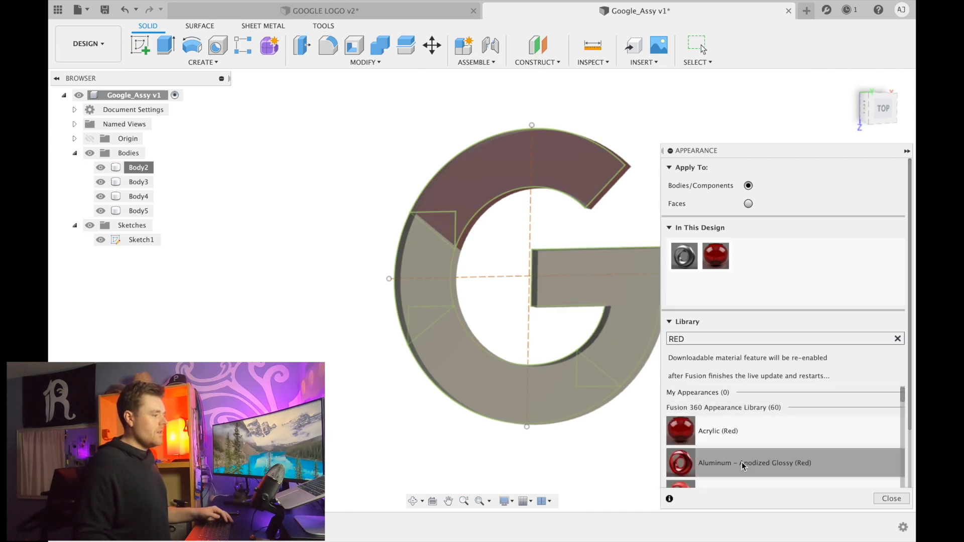
scroll(741, 469, down, 1)
drag(716, 447, 495, 172)
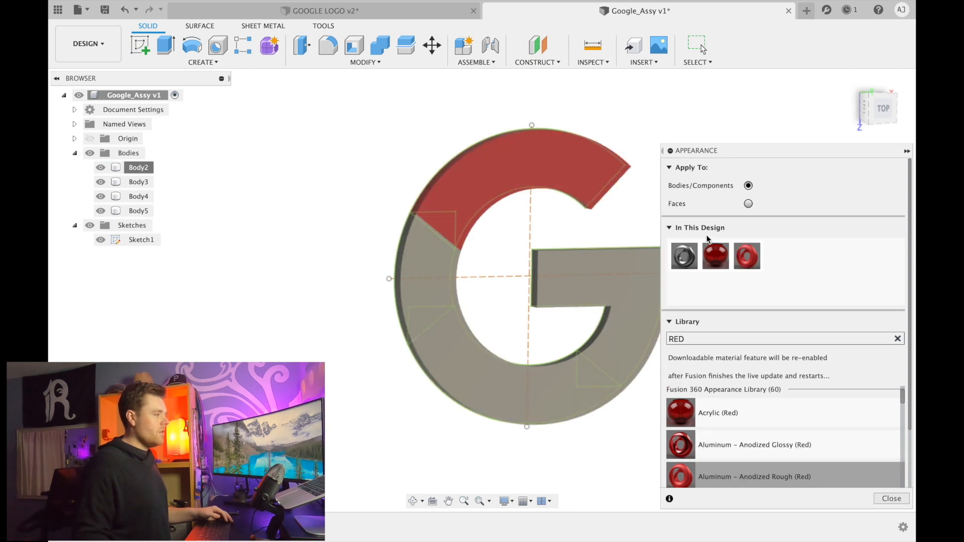
Search the appearance library for YELLOW and apply a yellow paint to the left arc body of the G
click(141, 186)
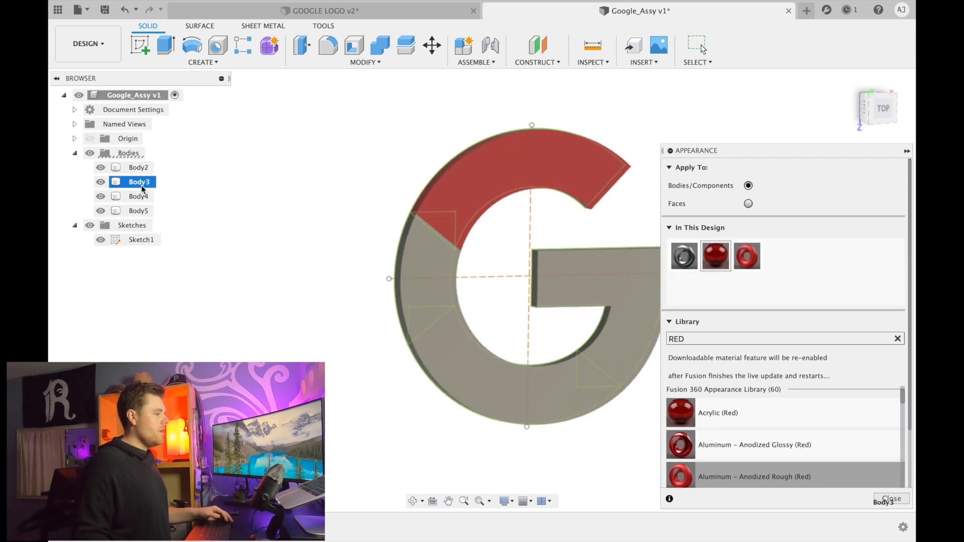
double_click(756, 339)
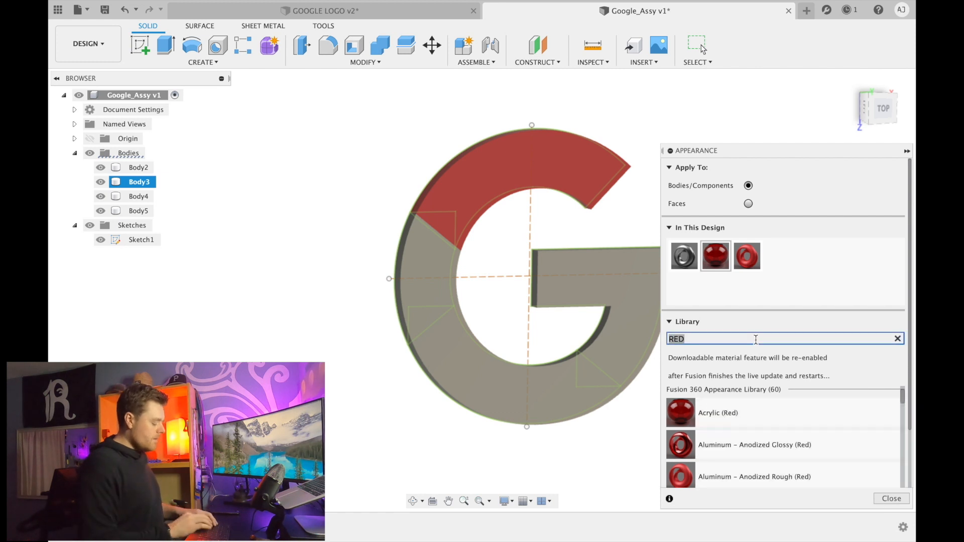
text(YELLOW)
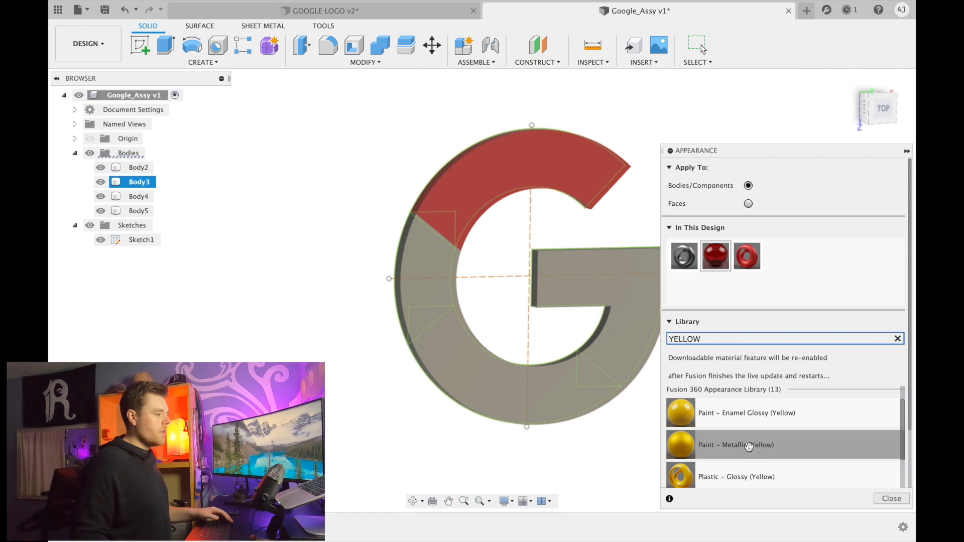
drag(687, 425, 431, 293)
Search the appearance library for GREEN and apply Paint - Metallic (Green) to the lower arc body
double_click(763, 337)
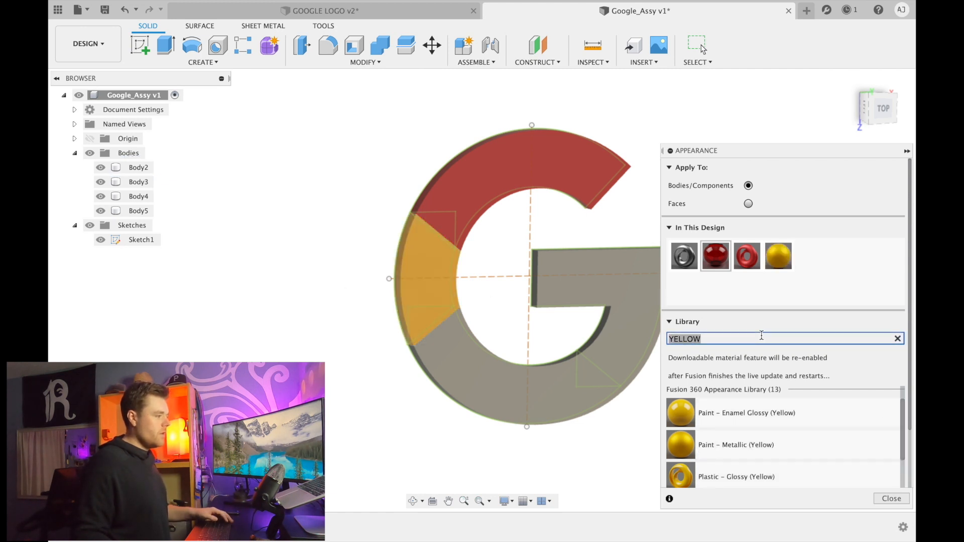
text(GREE)
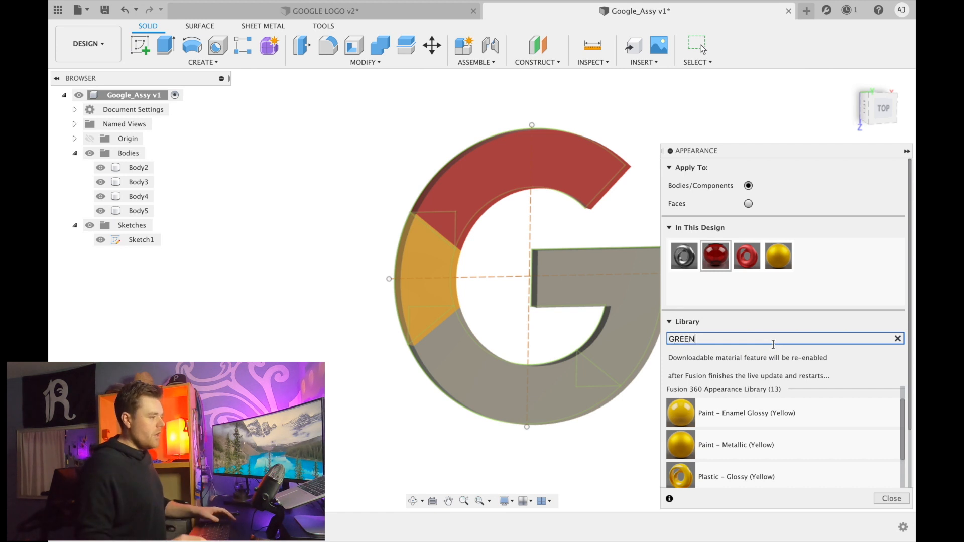
text(N)
scroll(784, 435, down, 1)
scroll(785, 436, down, 1)
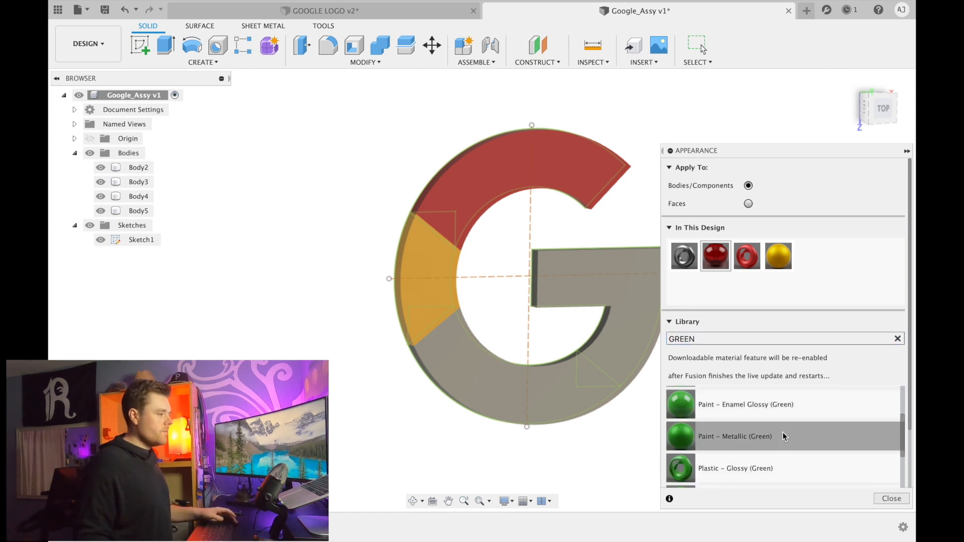
mouse_move(767, 422)
mouse_down()
mouse_move(510, 344)
mouse_move(492, 380)
mouse_move(483, 370)
mouse_up()
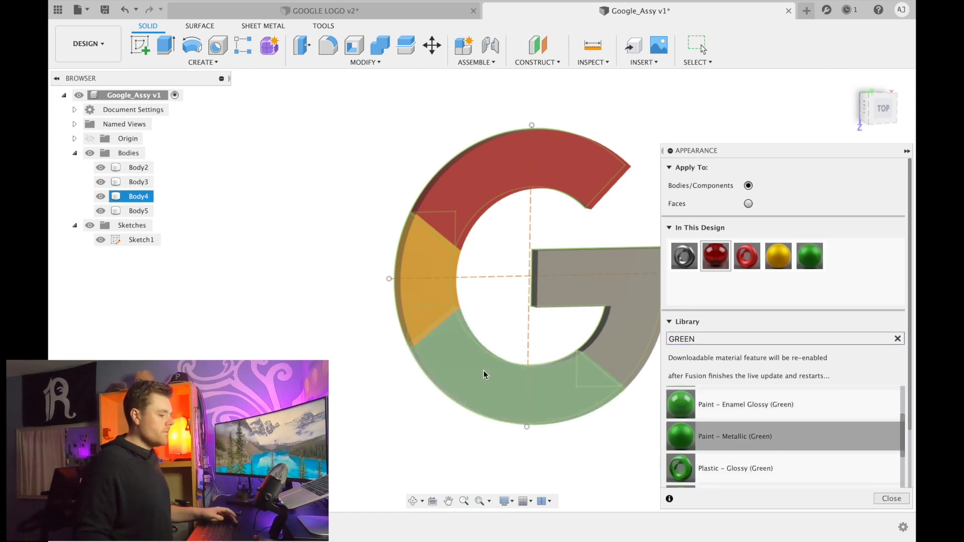
Search the appearance library for BLUE, apply LED (Blue) to the crossbar body and close the appearance settings
text(BLUE)
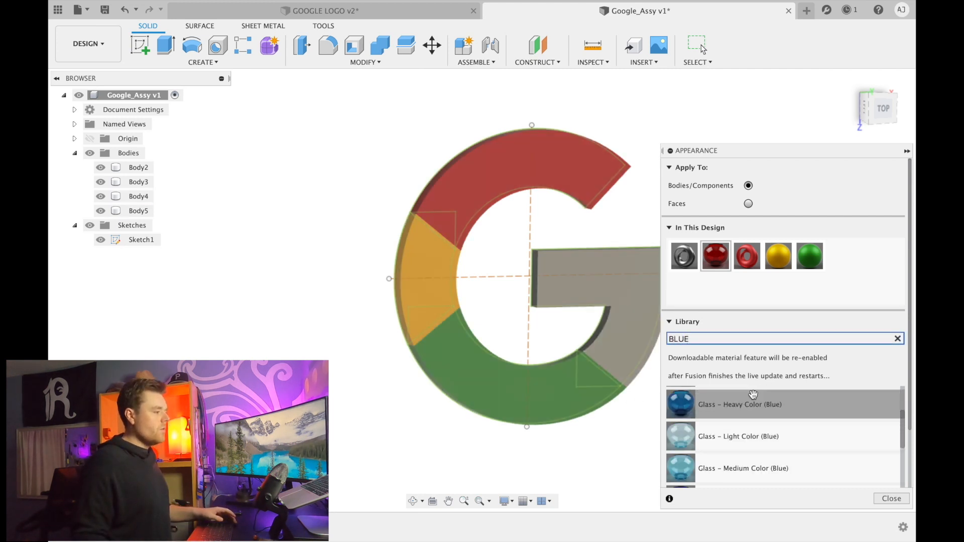
scroll(758, 419, down, 3)
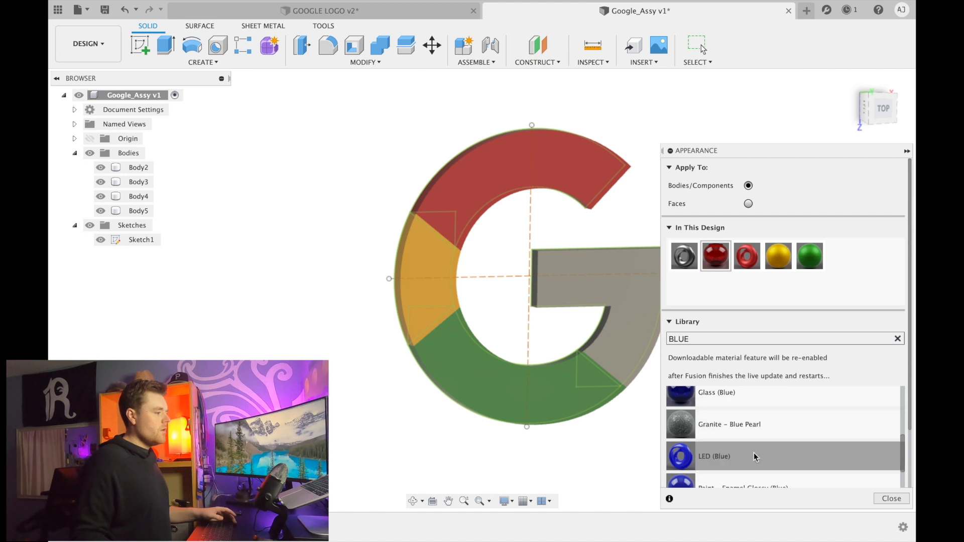
drag(753, 461, 660, 304)
drag(646, 291, 646, 291)
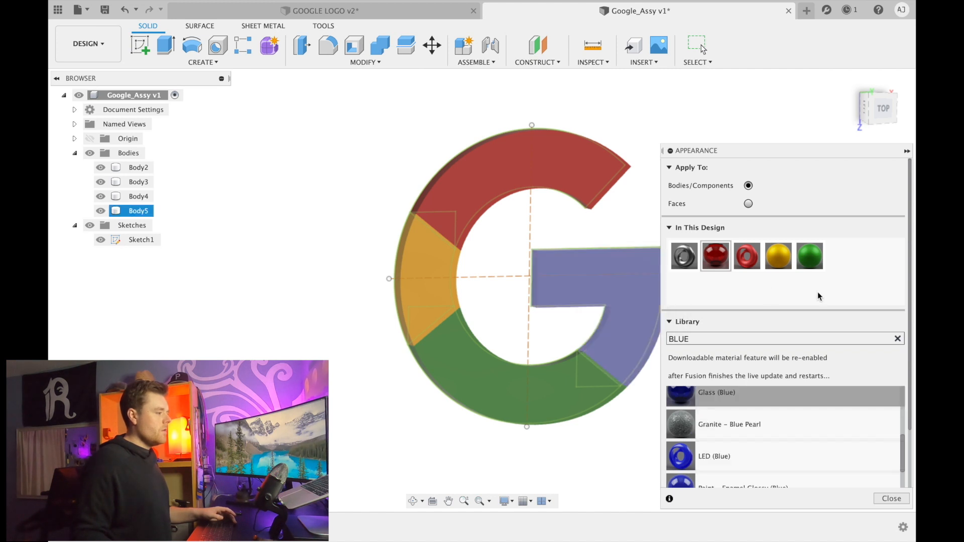
click(892, 498)
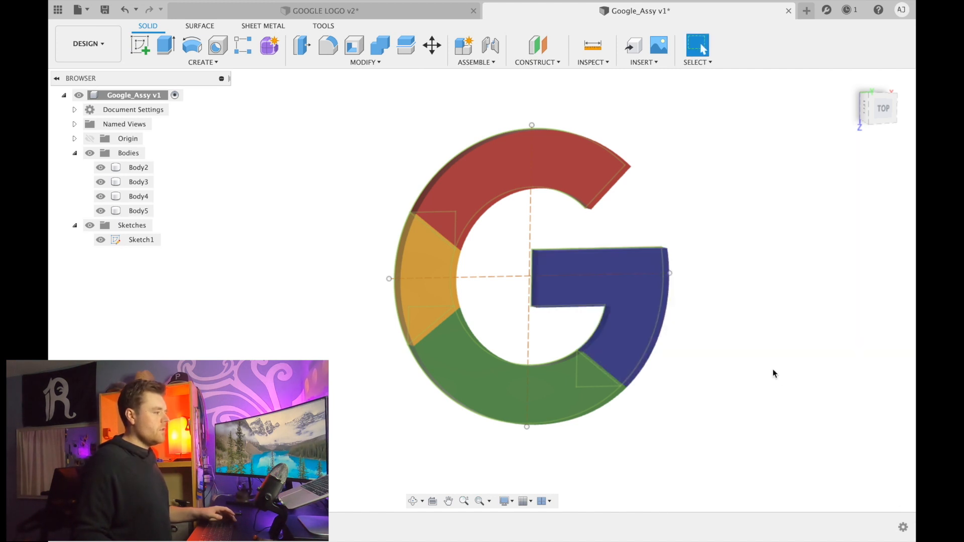
Examine the coloured G from several angles and check how it is divided into separate bodies
click(600, 305)
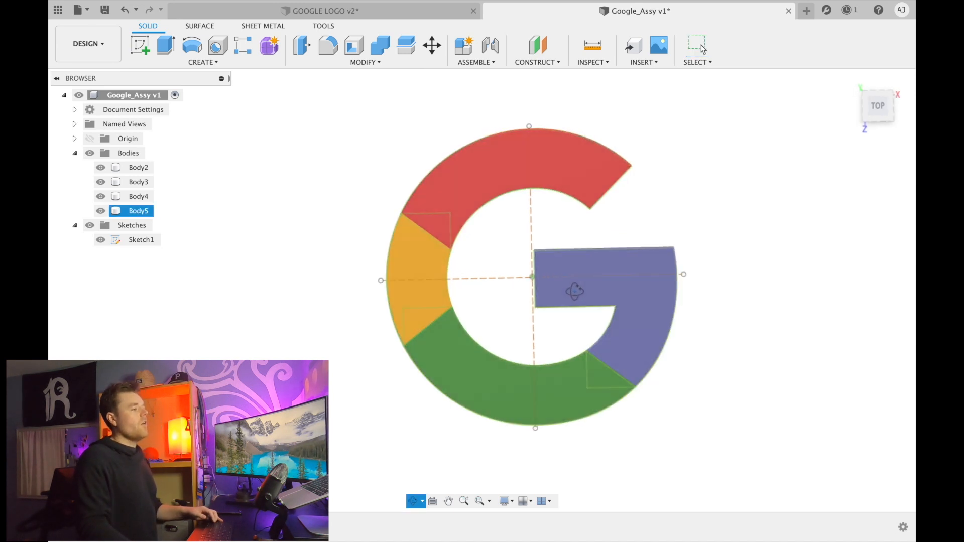
click(498, 276)
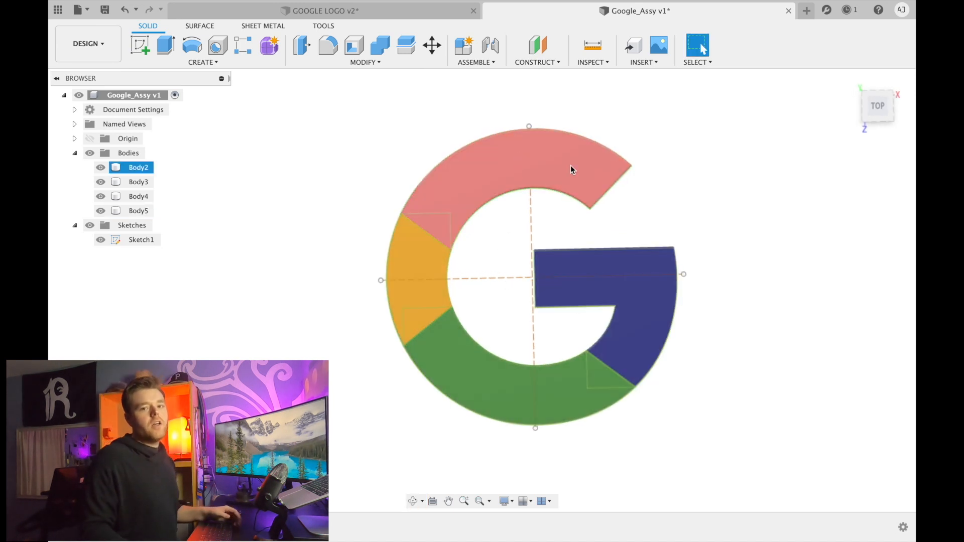
shift+middle_drag(673, 190, 688, 199)
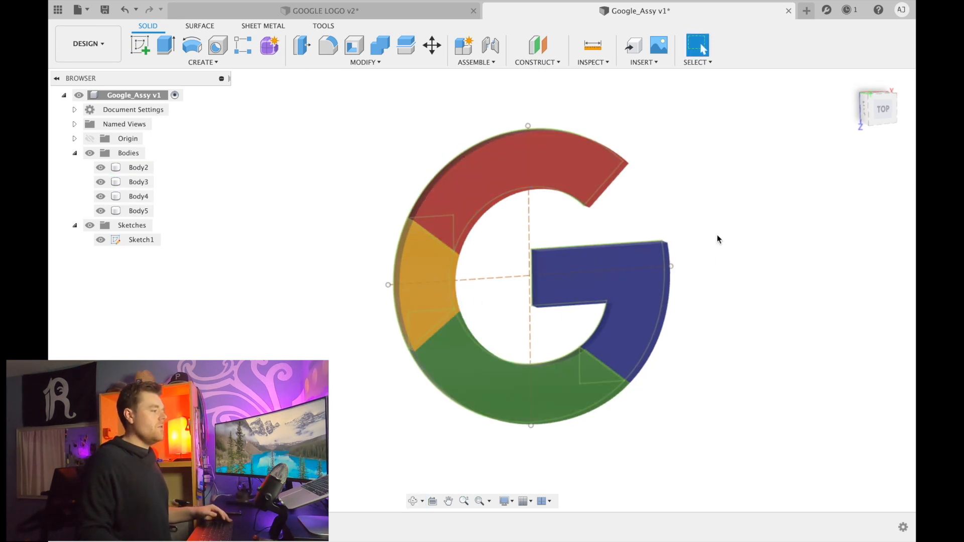
shift+middle_drag(653, 233, 652, 226)
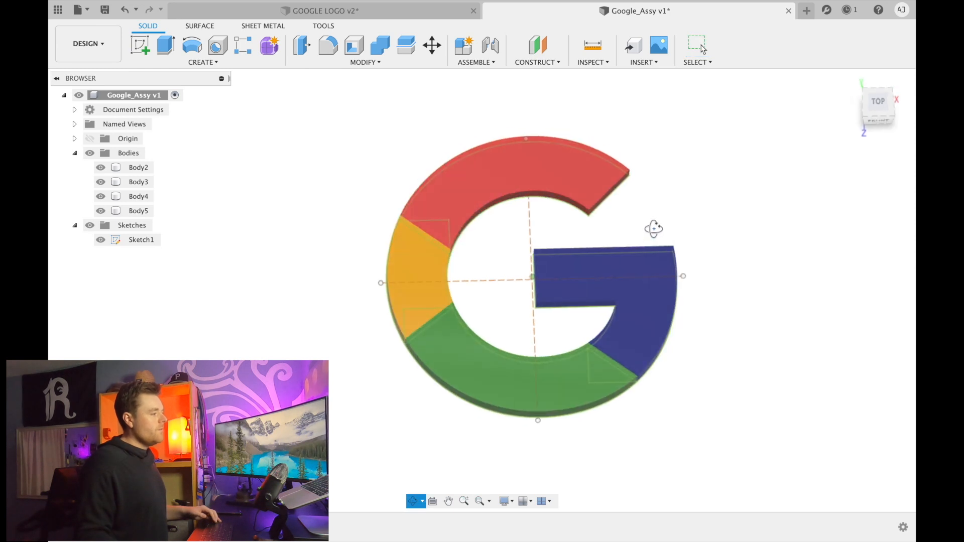
right_click(132, 95)
click(405, 131)
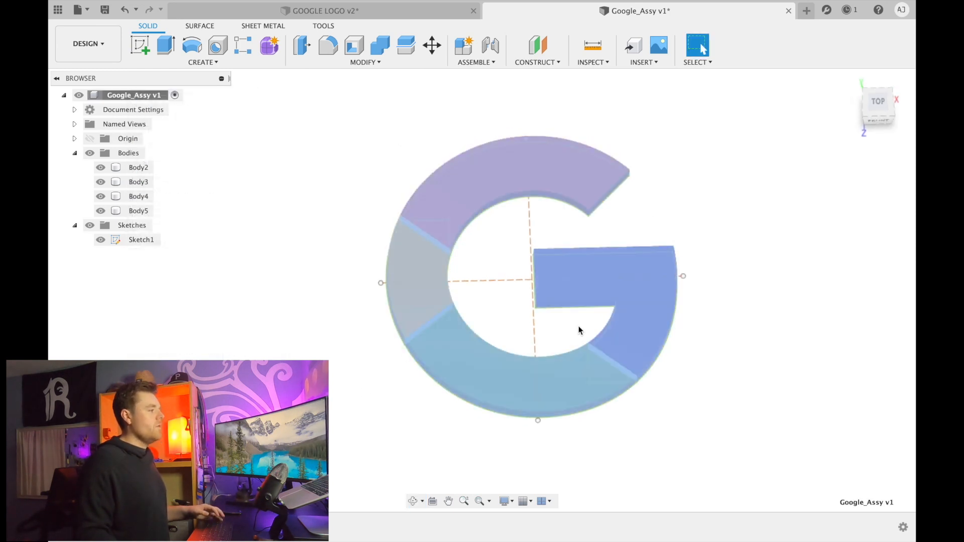
click(375, 239)
click(244, 170)
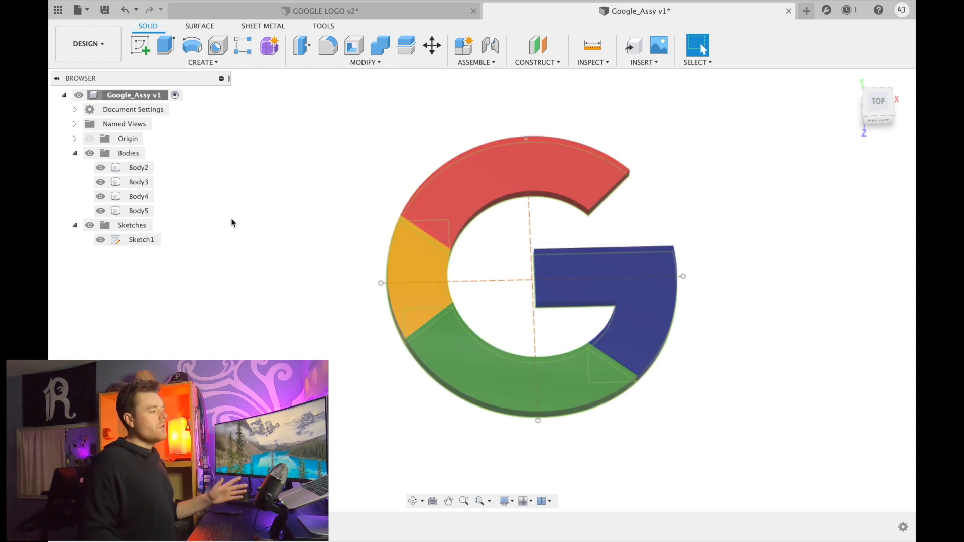
click(451, 178)
click(303, 246)
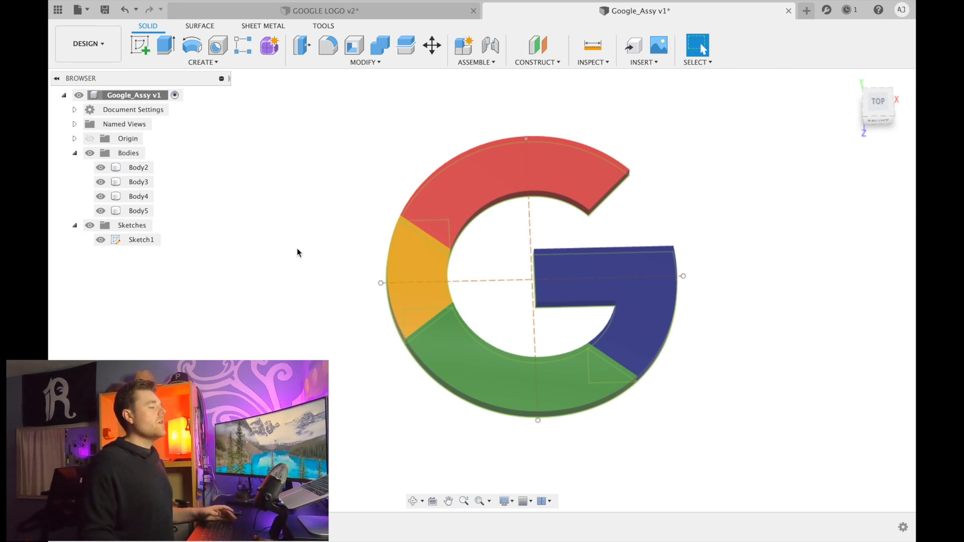
click(75, 155)
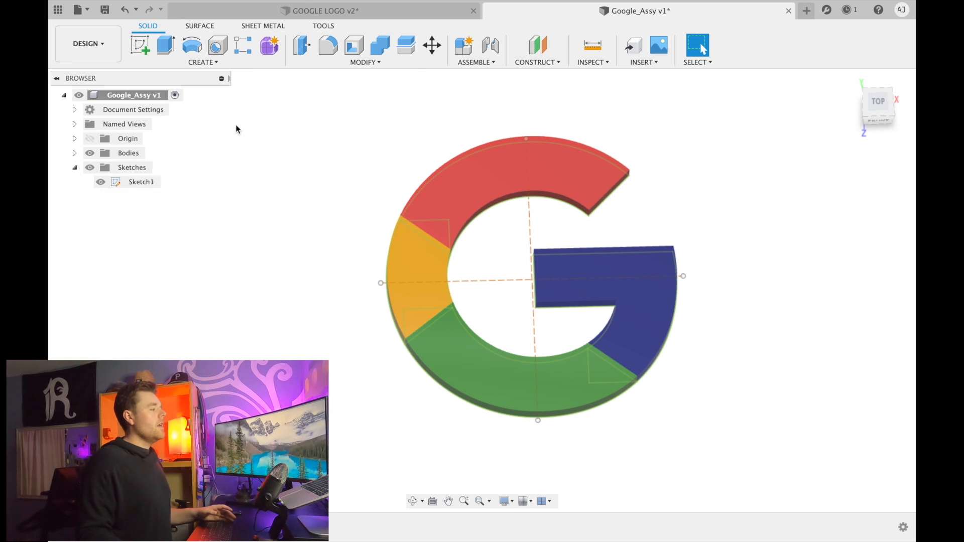
click(75, 154)
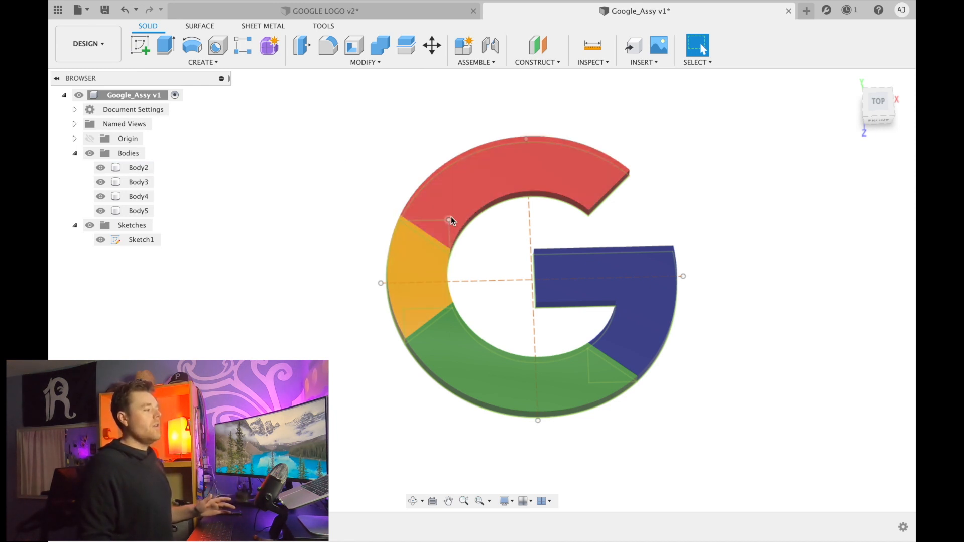
shift+middle_drag(461, 191, 472, 200)
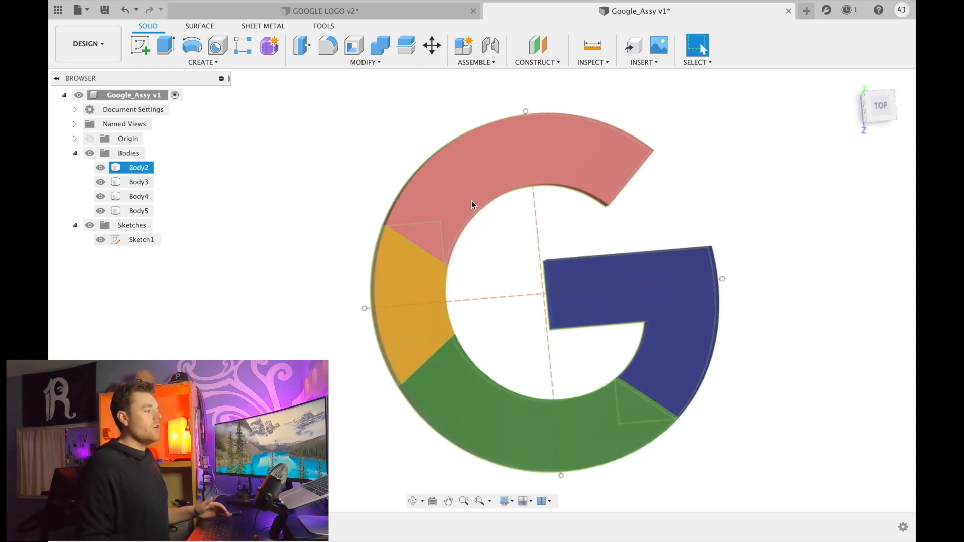
click(513, 159)
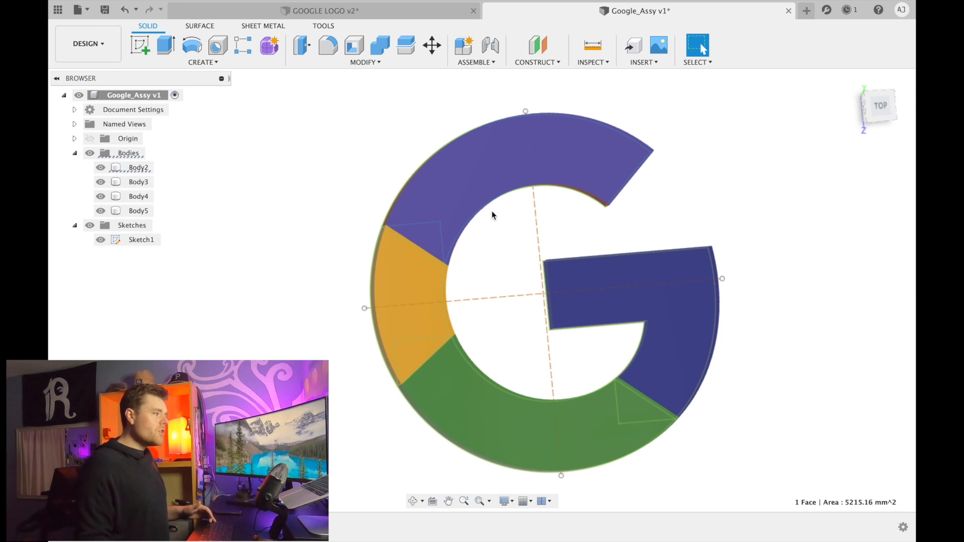
click(409, 279)
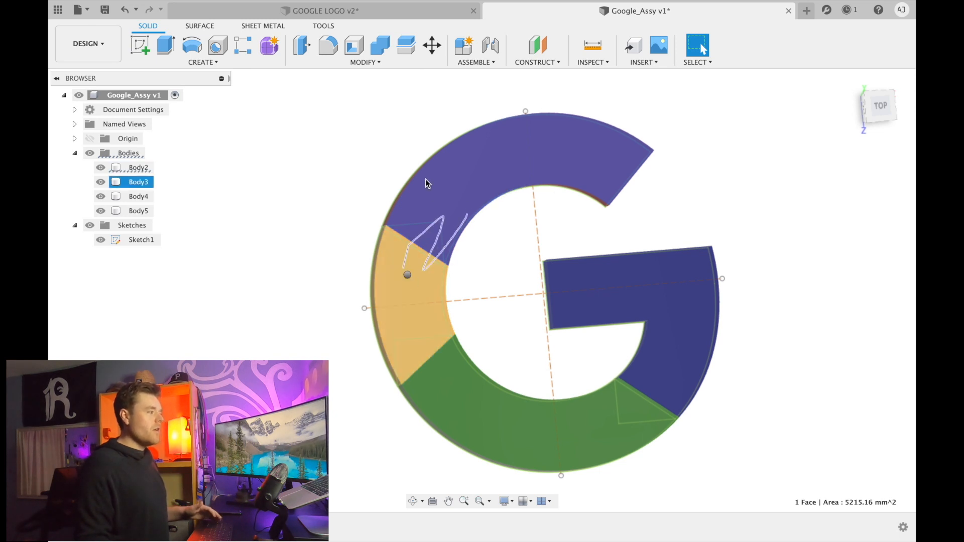
click(369, 156)
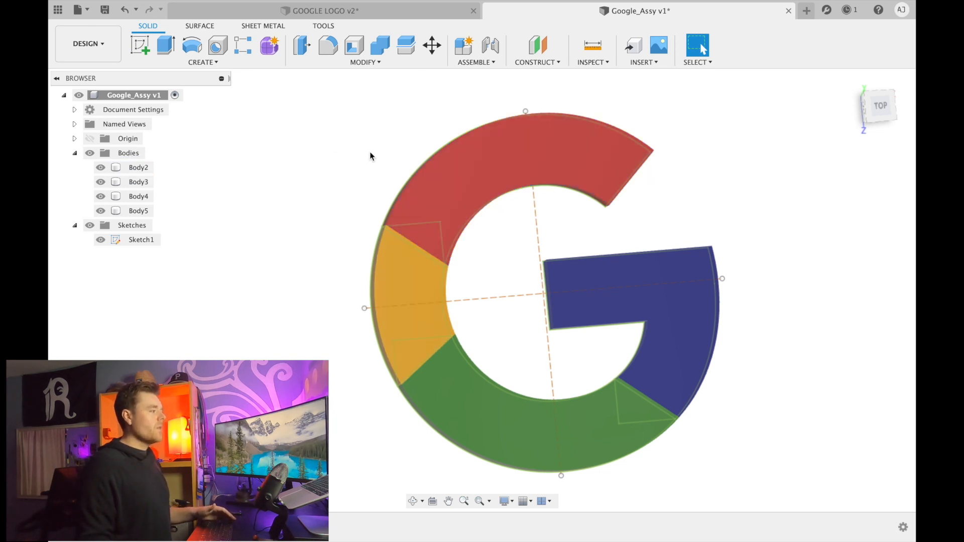
click(213, 168)
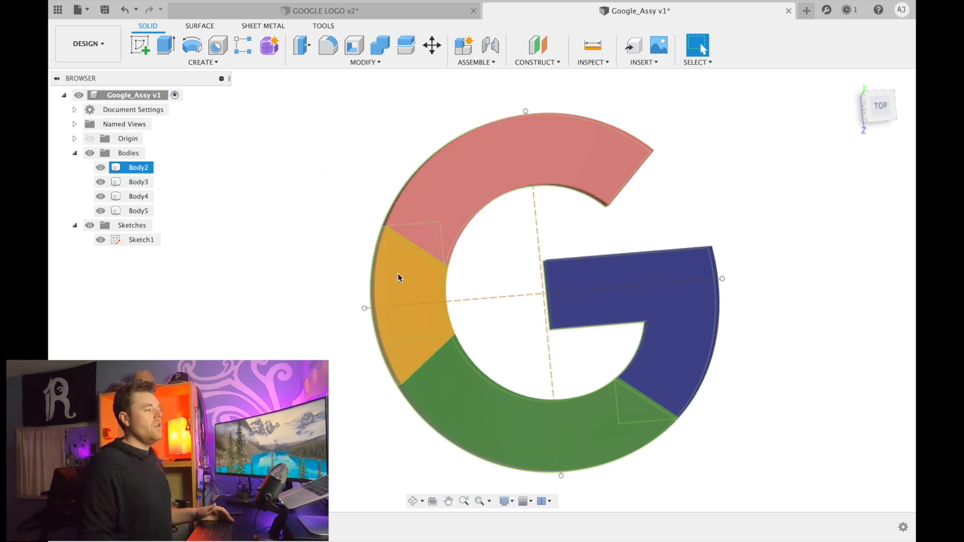
click(422, 247)
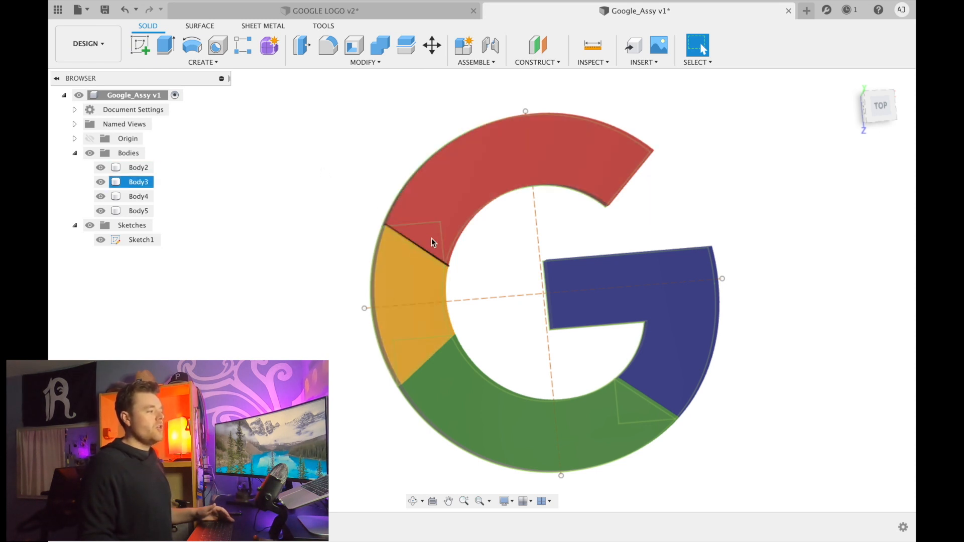
right_click(114, 97)
click(142, 107)
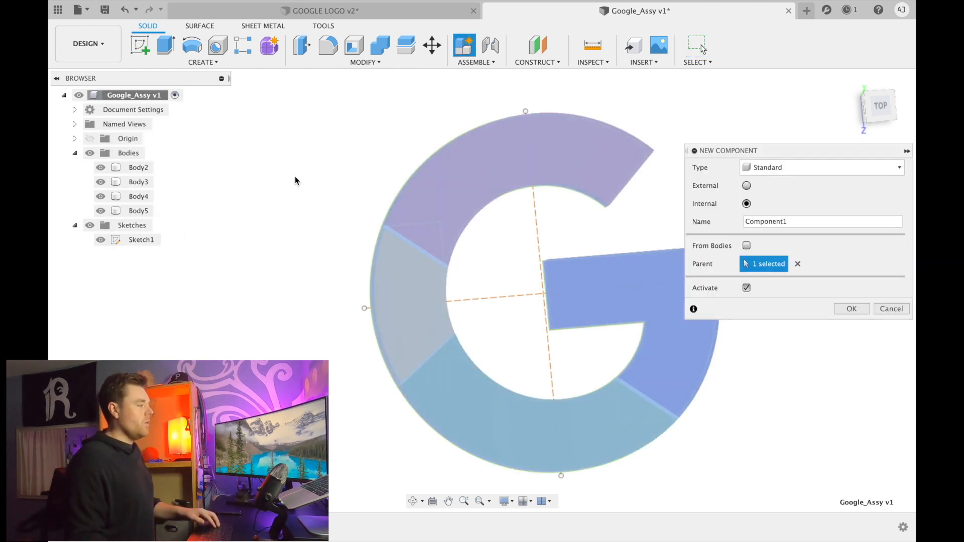
click(529, 158)
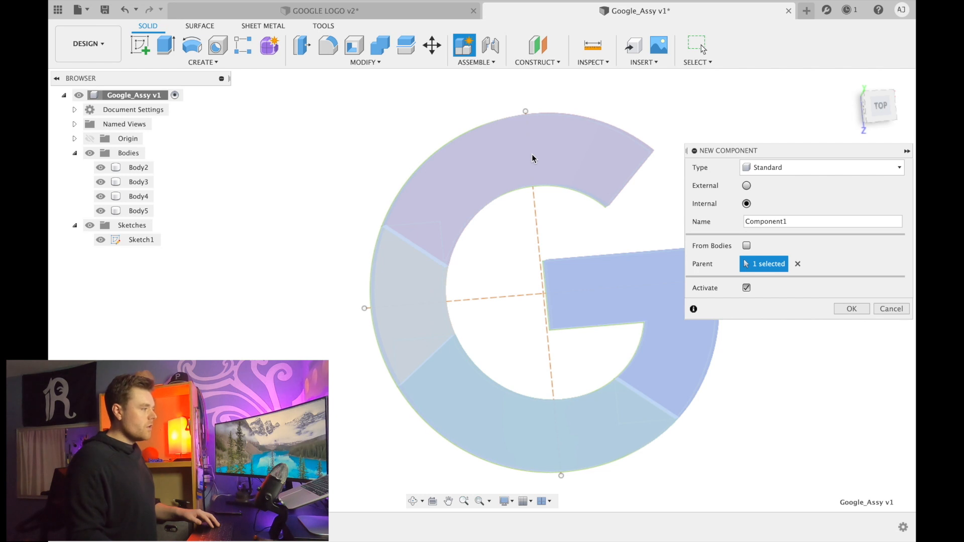
click(137, 168)
click(848, 310)
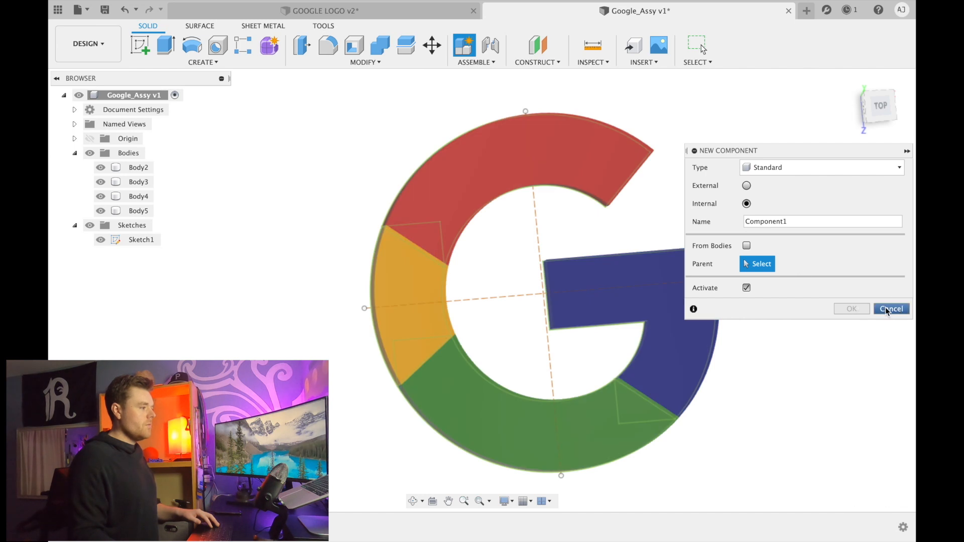
Create an internal standard component under Google_Assy and move the red upper arc body into it
click(156, 101)
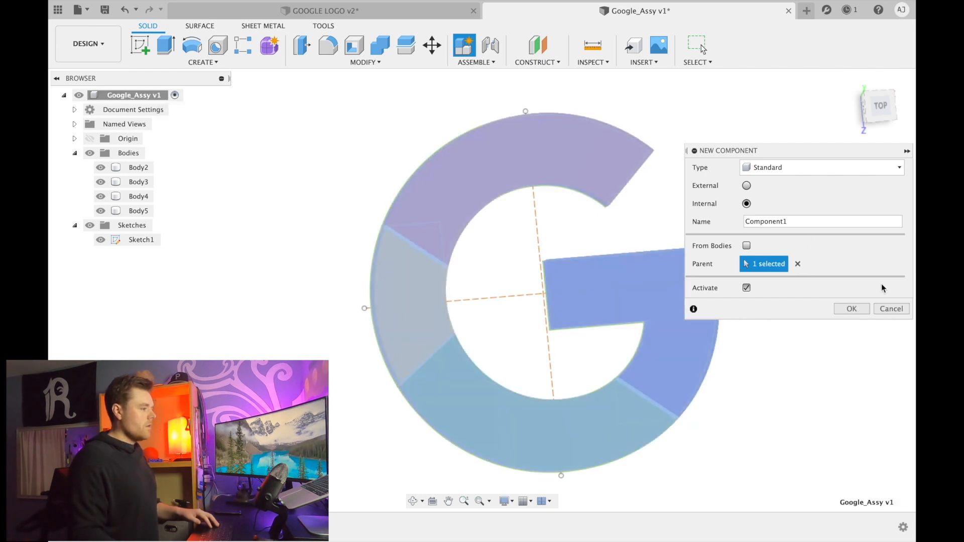
click(846, 311)
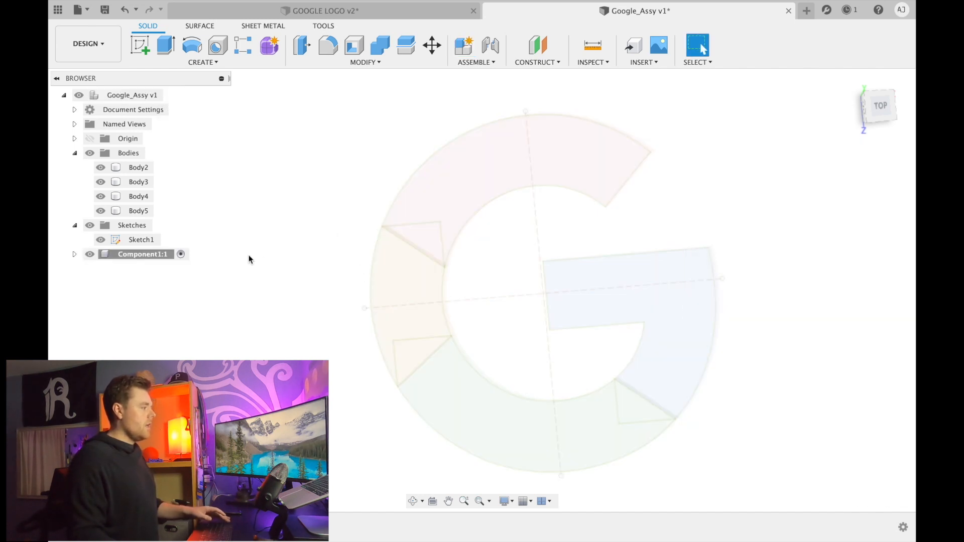
click(145, 168)
drag(149, 167, 141, 255)
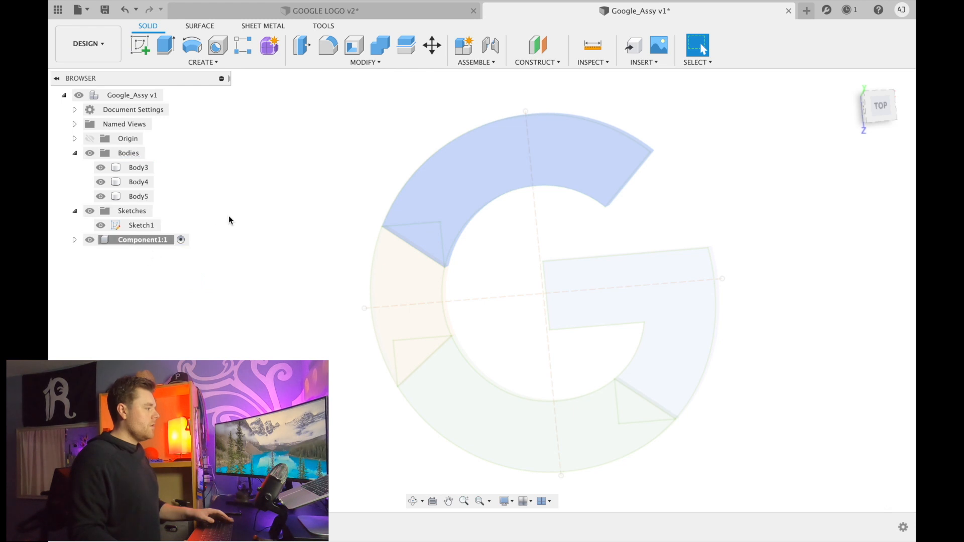
Rename the new component holding the upper arc as RED
double_click(153, 240)
text(RED)
key(Return)
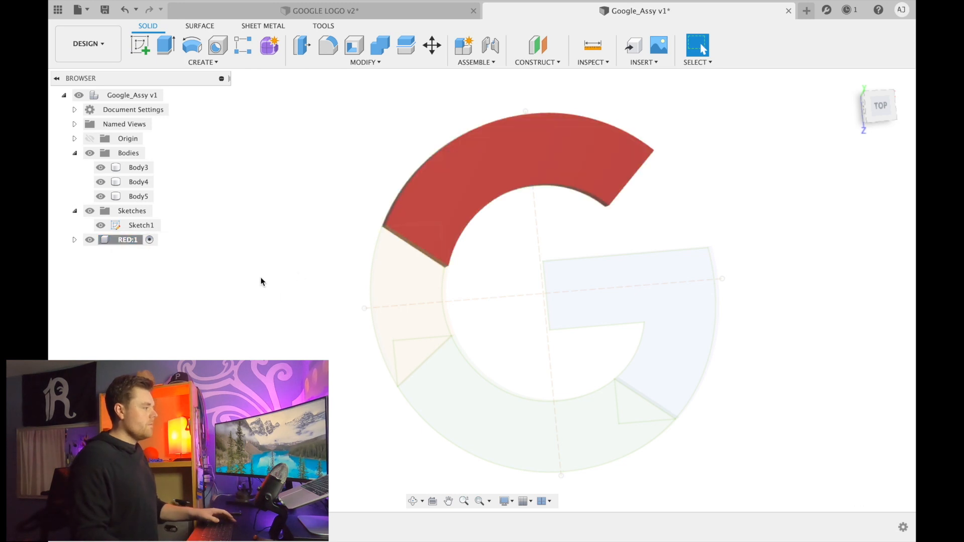
Create an internal standard component named YELLOW under Google_Assy and move the yellow arc body, Body3, into it
click(134, 170)
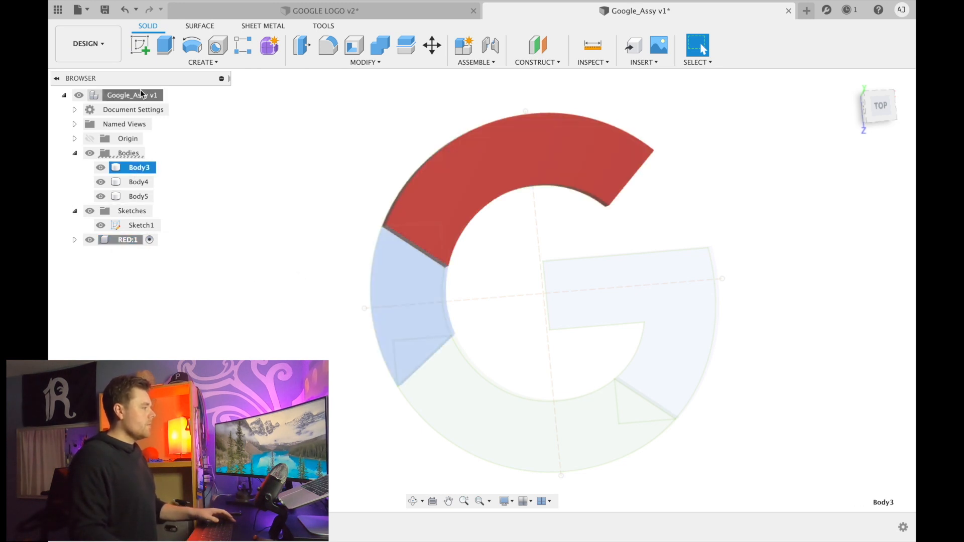
click(141, 97)
right_click(141, 97)
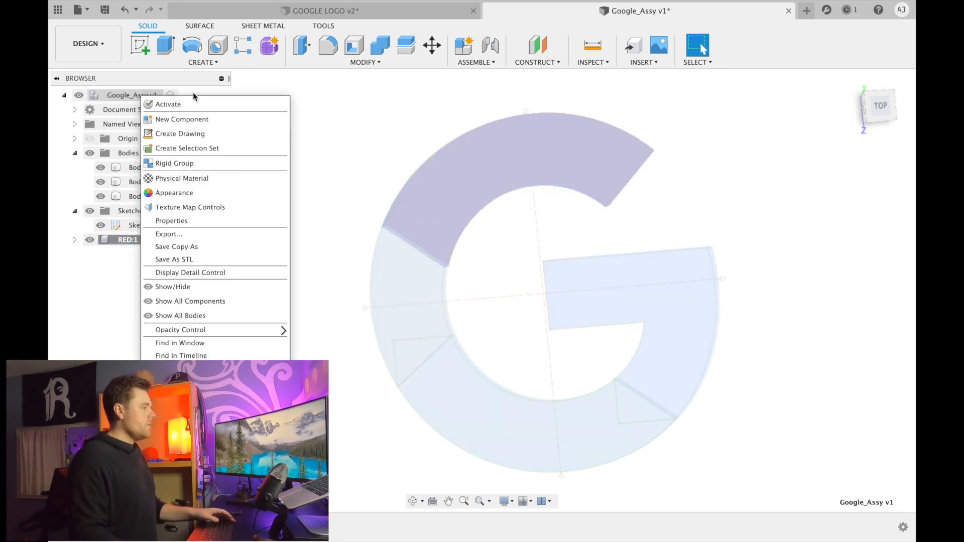
click(197, 121)
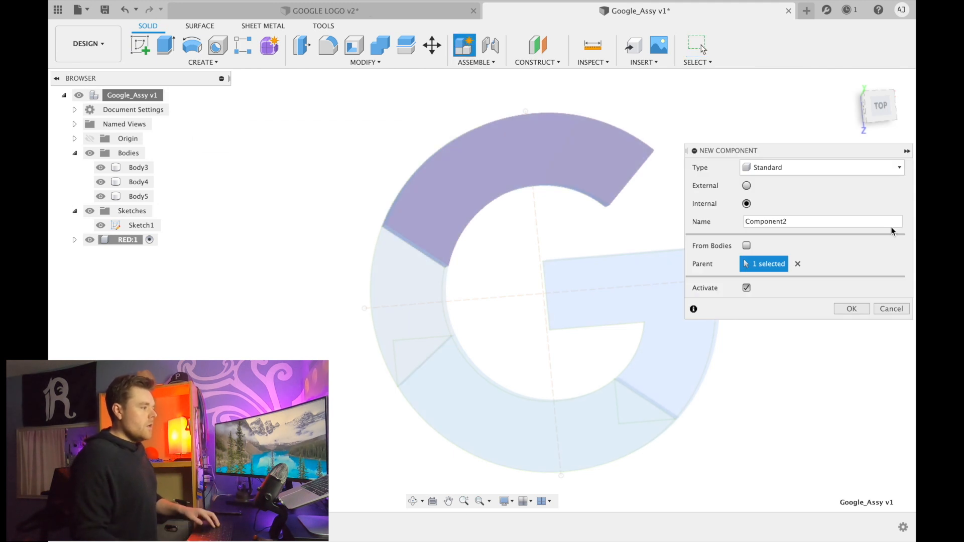
double_click(804, 222)
text(Y)
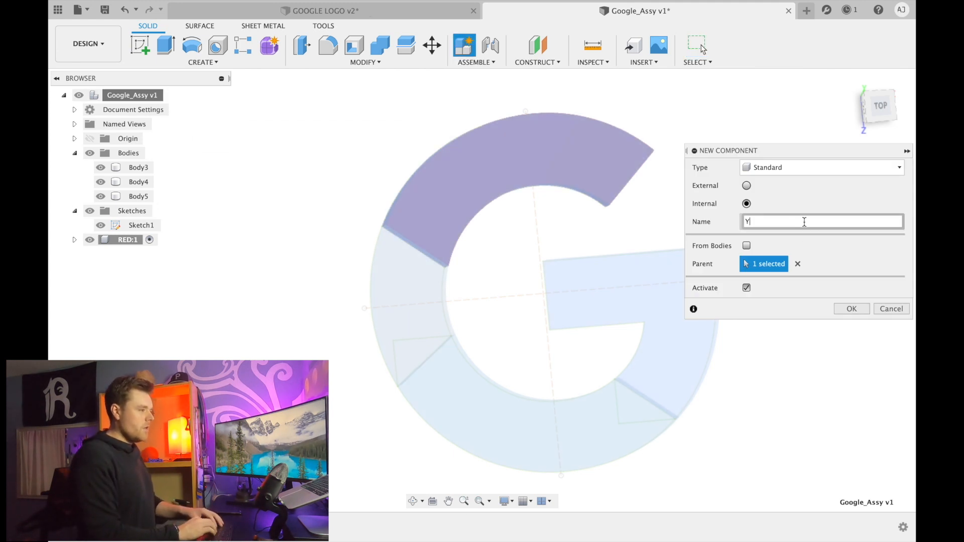
text(ELOW)
key(BackSpace)
key(BackSpace)
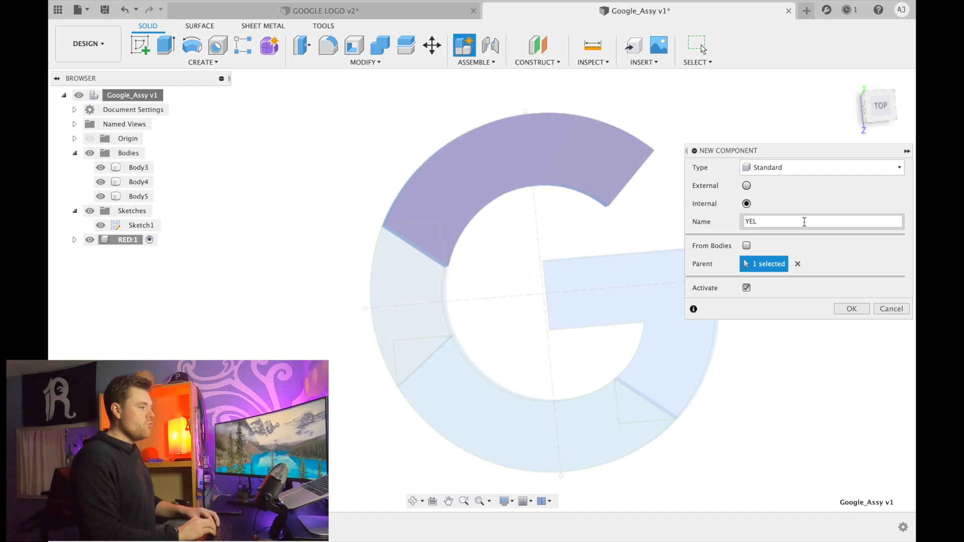
text(LOW)
key(Return)
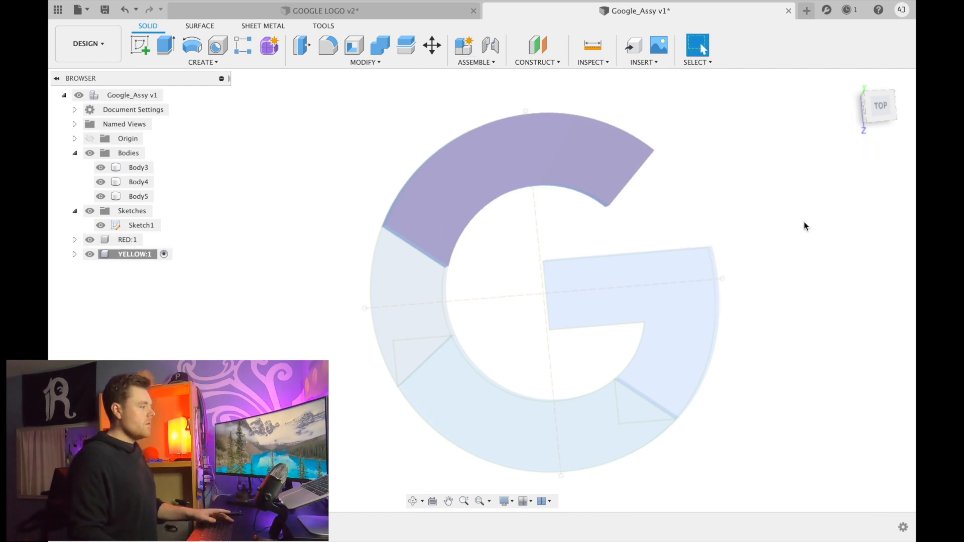
click(146, 169)
drag(145, 169, 134, 258)
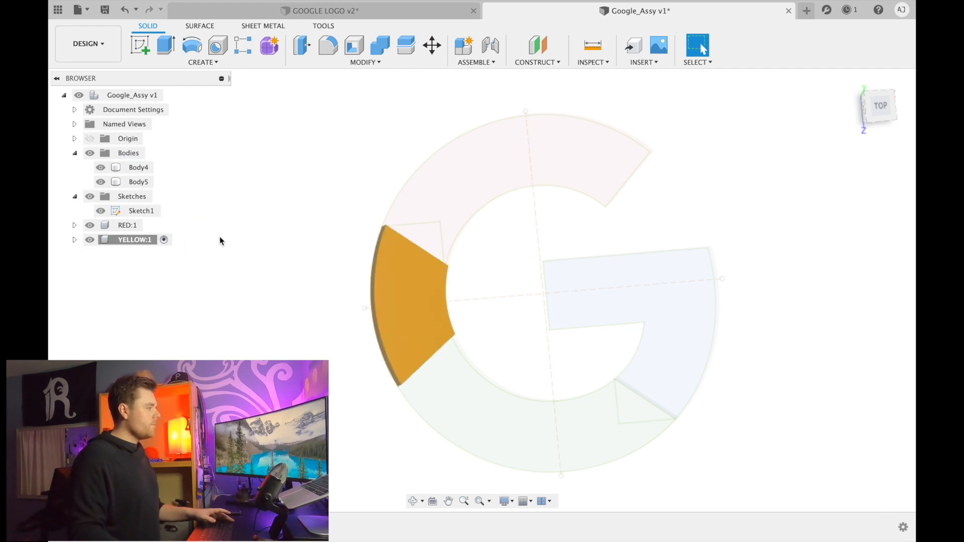
Create an internal standard component named GREEN under Google_Assy and move the green lower arc body, Body4, into it
right_click(136, 97)
click(186, 120)
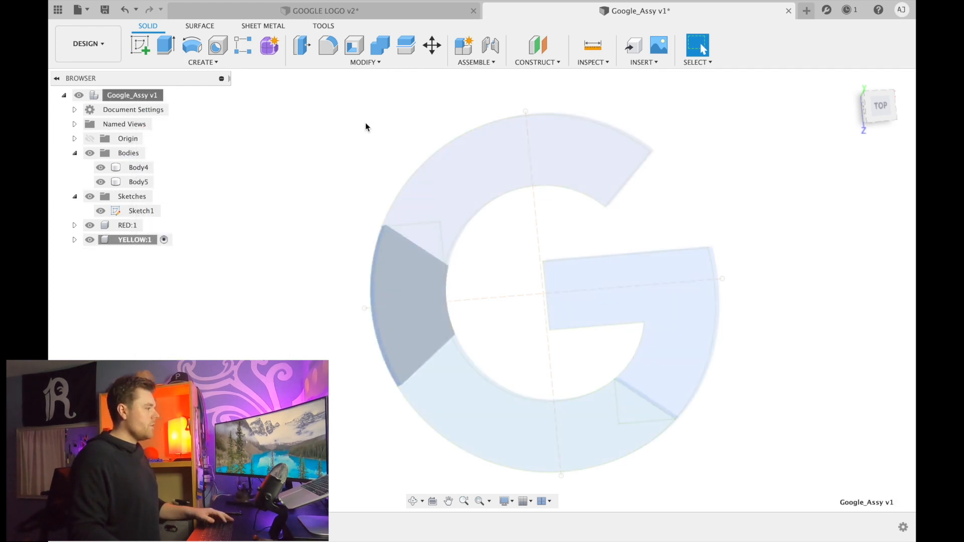
double_click(819, 221)
text(GREE)
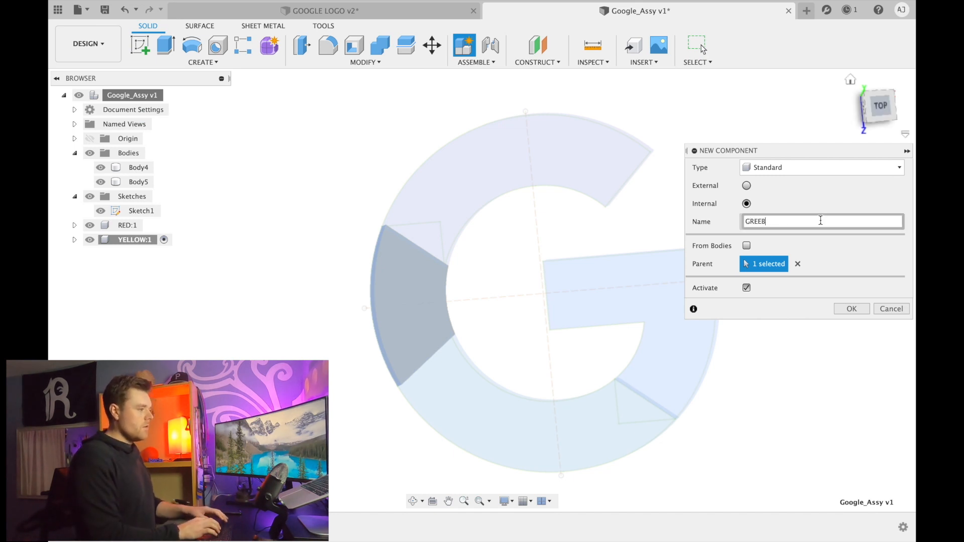
text(N)
key(Return)
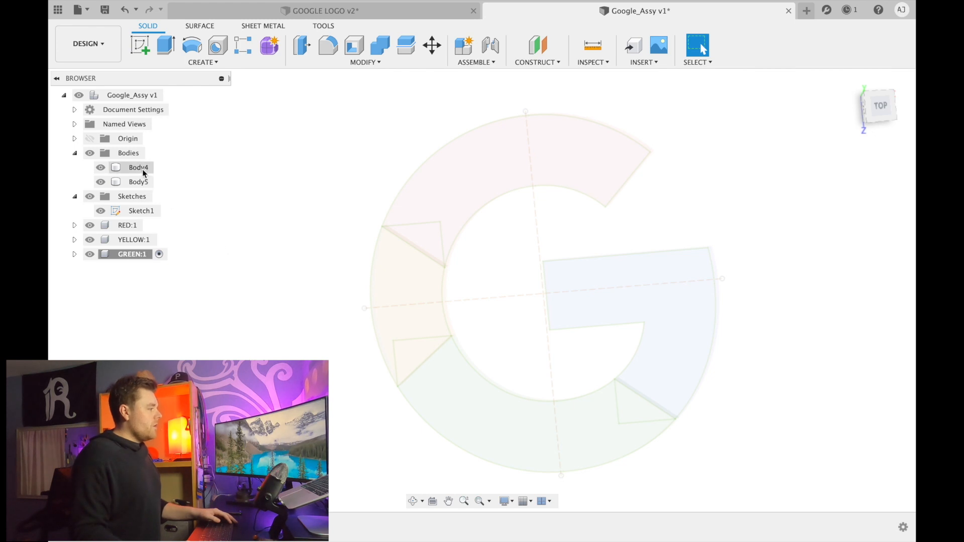
click(139, 168)
drag(136, 172, 131, 254)
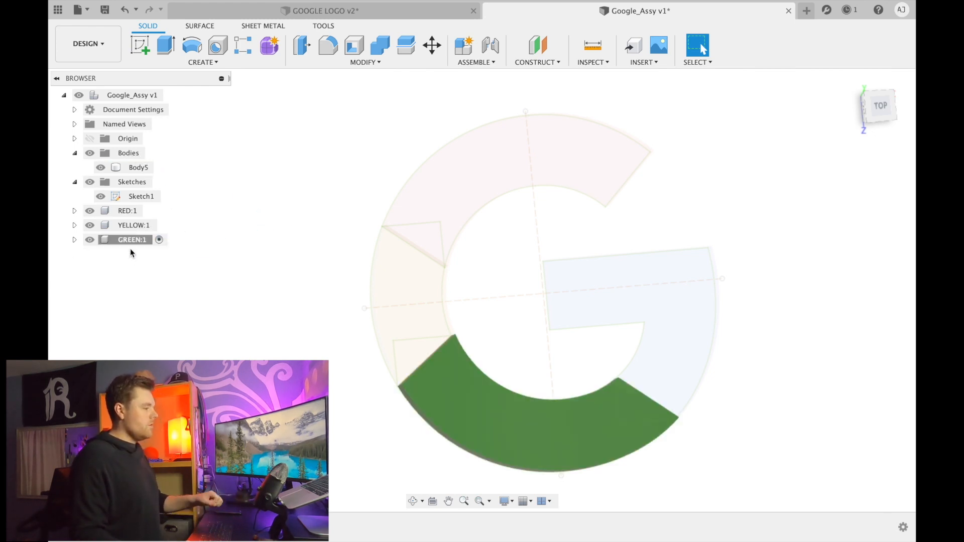
Create an internal standard component named BLUE under Google_Assy and move the blue crossbar body, Body5, into it
click(136, 171)
click(212, 168)
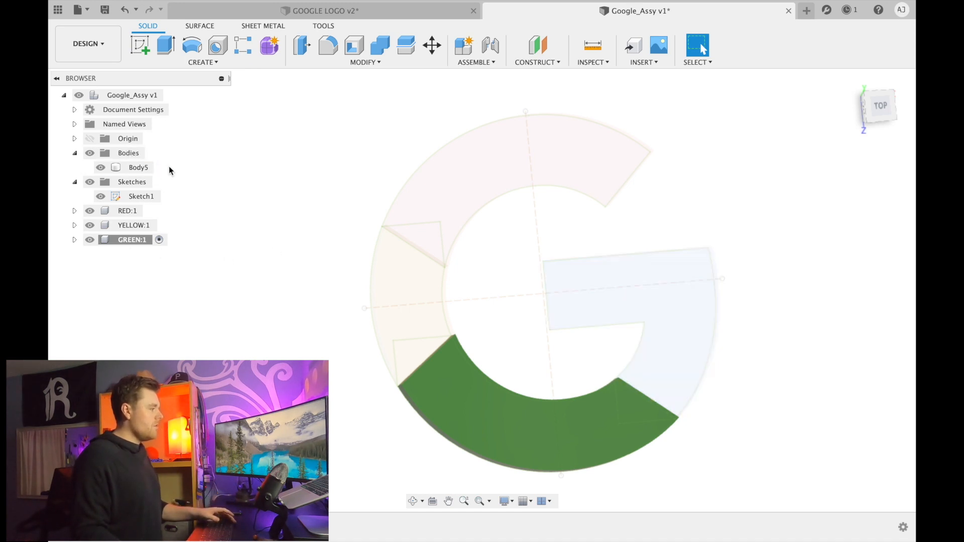
click(136, 171)
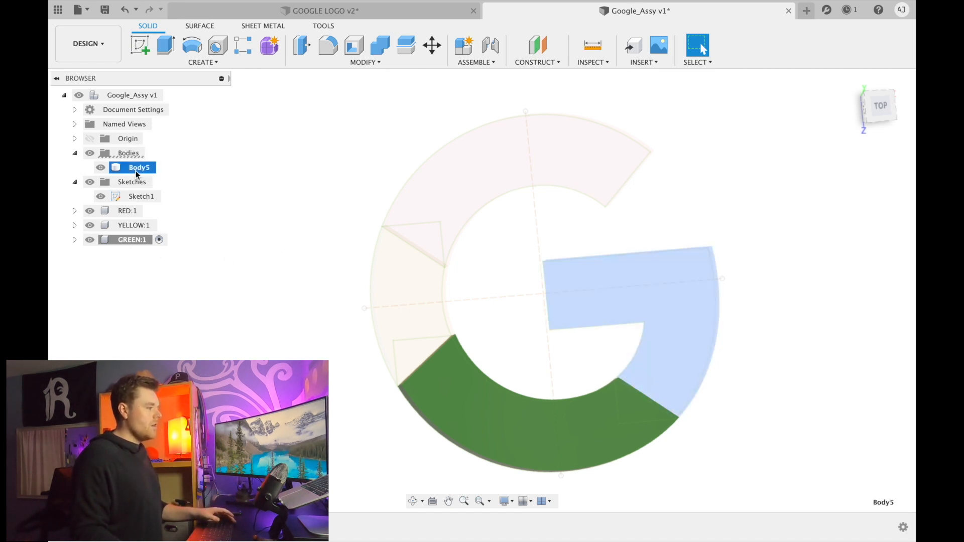
click(329, 152)
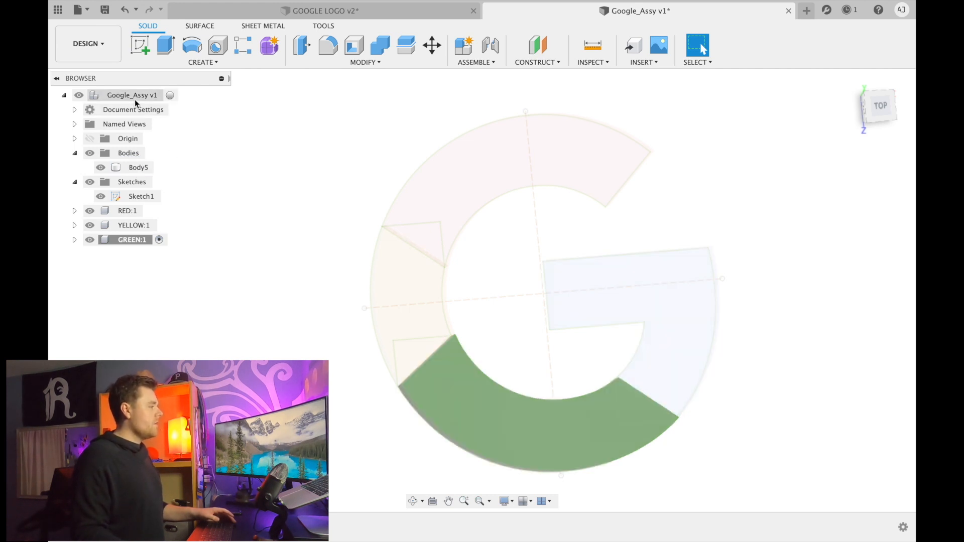
right_click(135, 100)
click(185, 125)
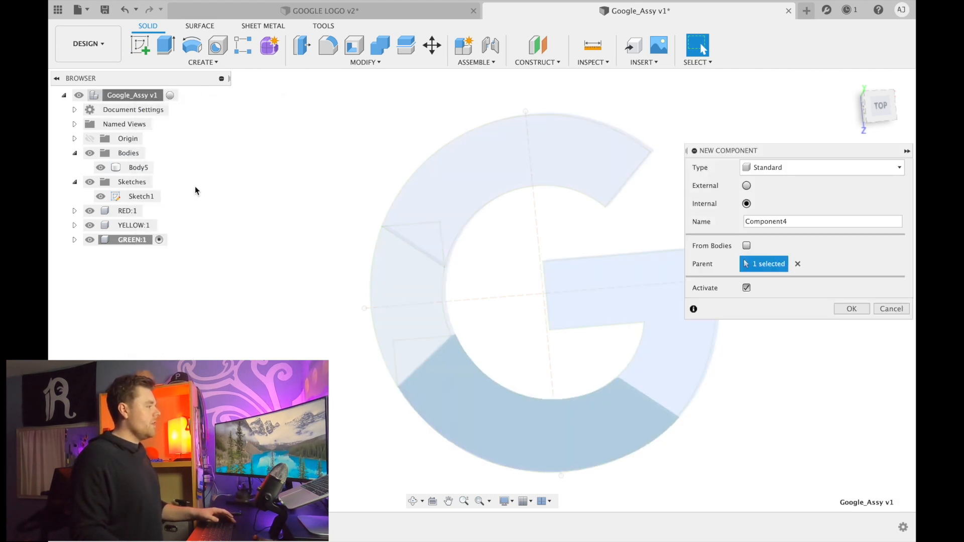
double_click(802, 221)
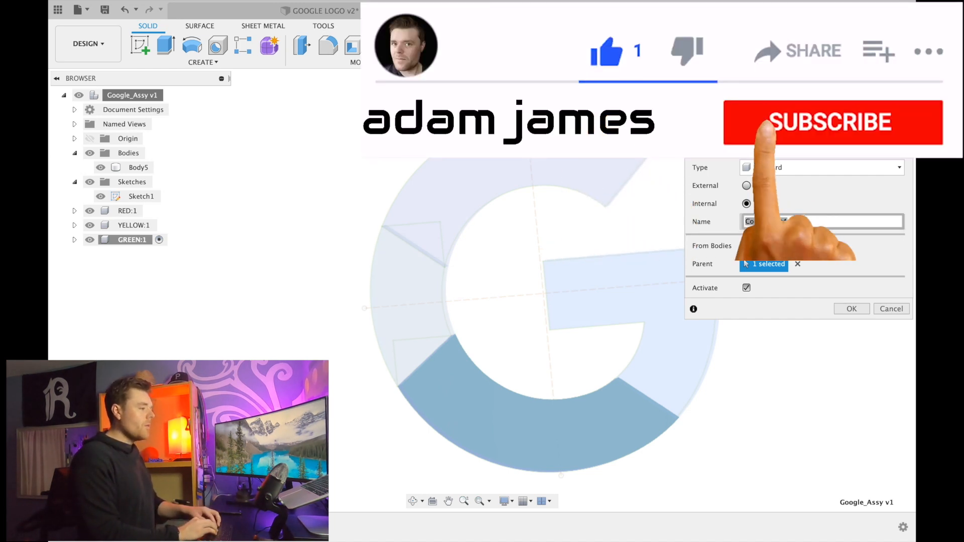
key(BackSpace)
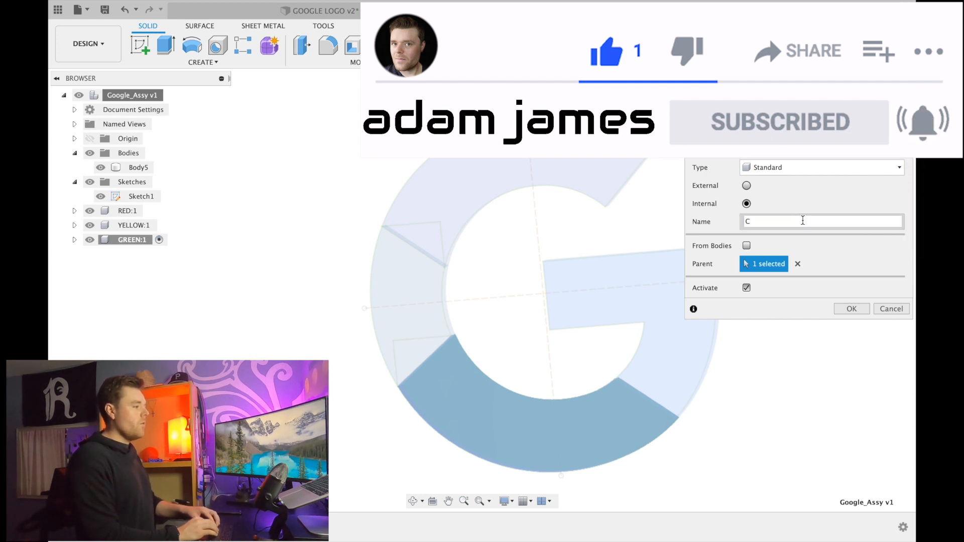
text(BL)
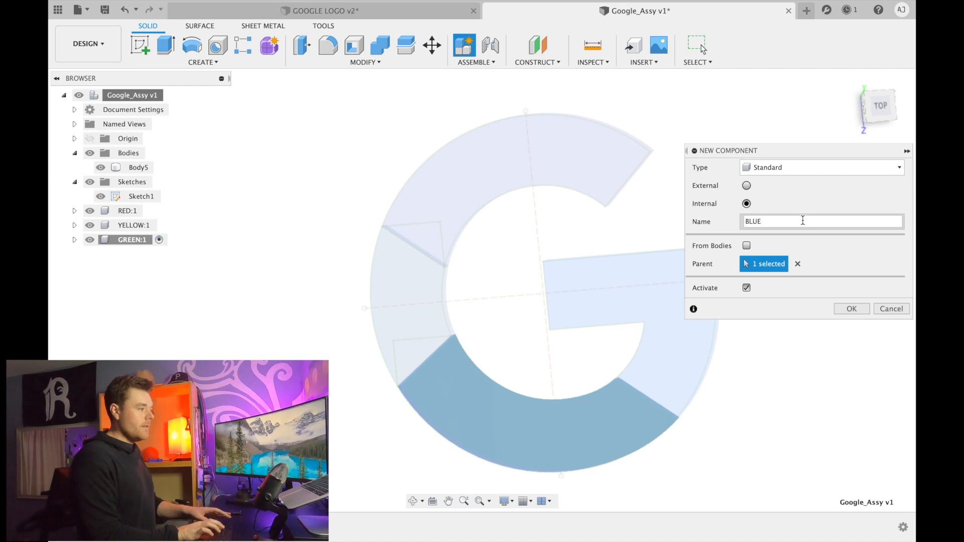
text(UE)
key(Return)
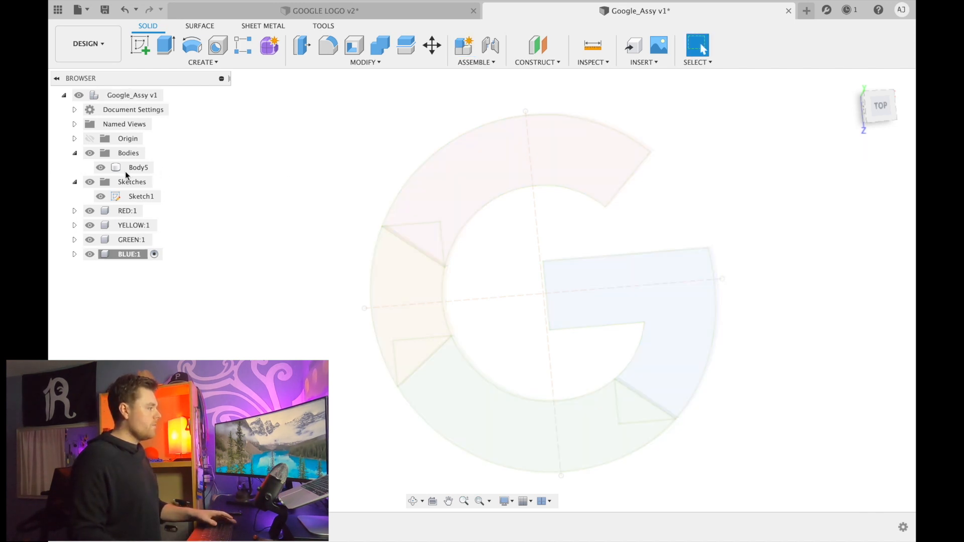
drag(126, 172, 153, 251)
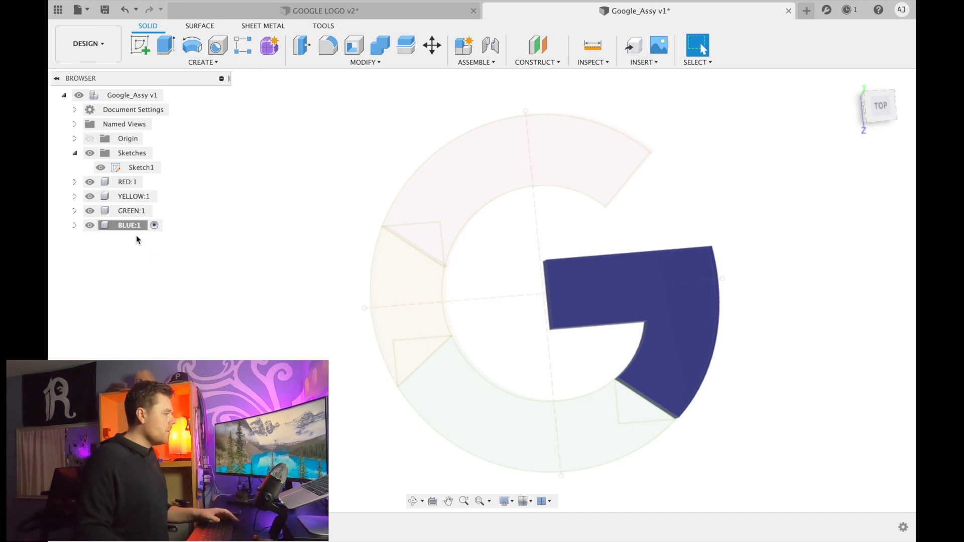
Check the GREEN, YELLOW and RED components by activating each in turn, ending with the whole Google_Assy active
click(158, 211)
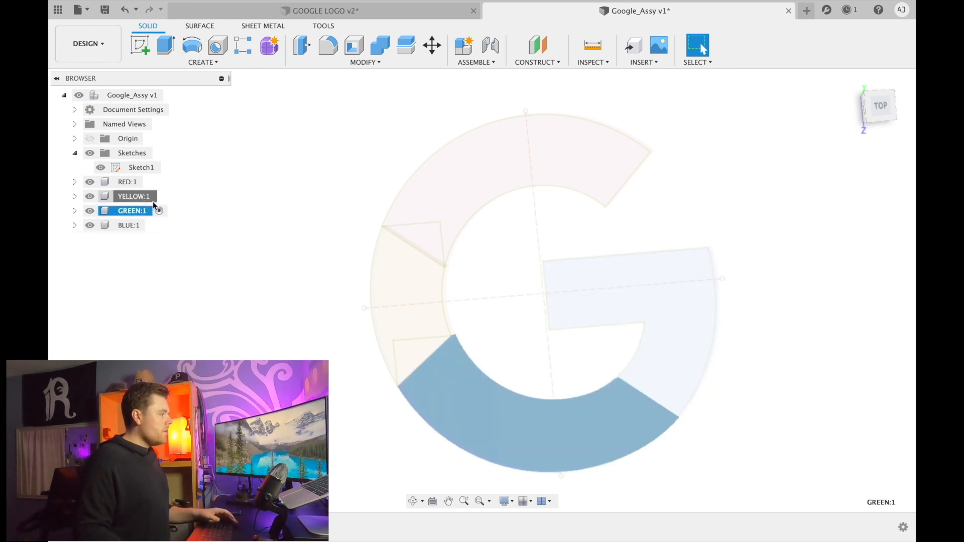
click(164, 196)
click(126, 183)
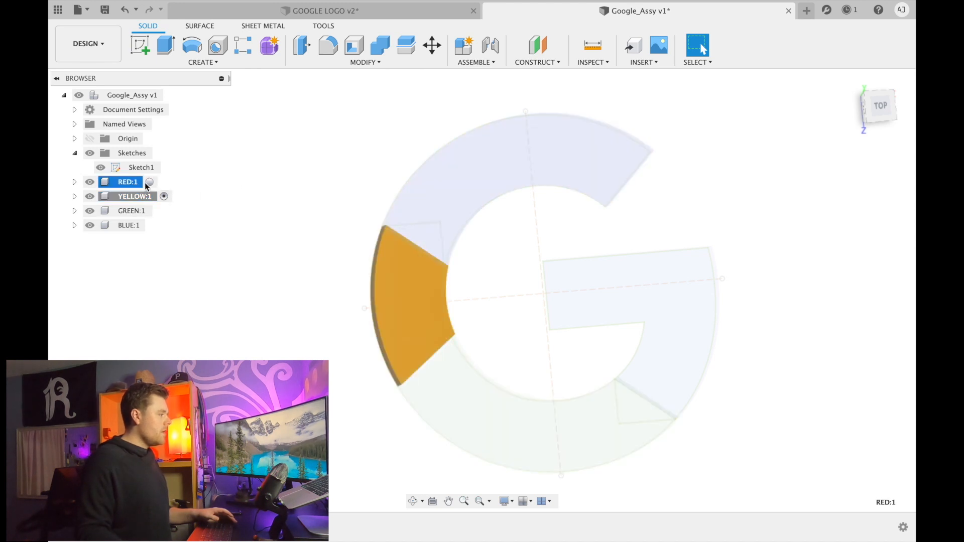
click(149, 182)
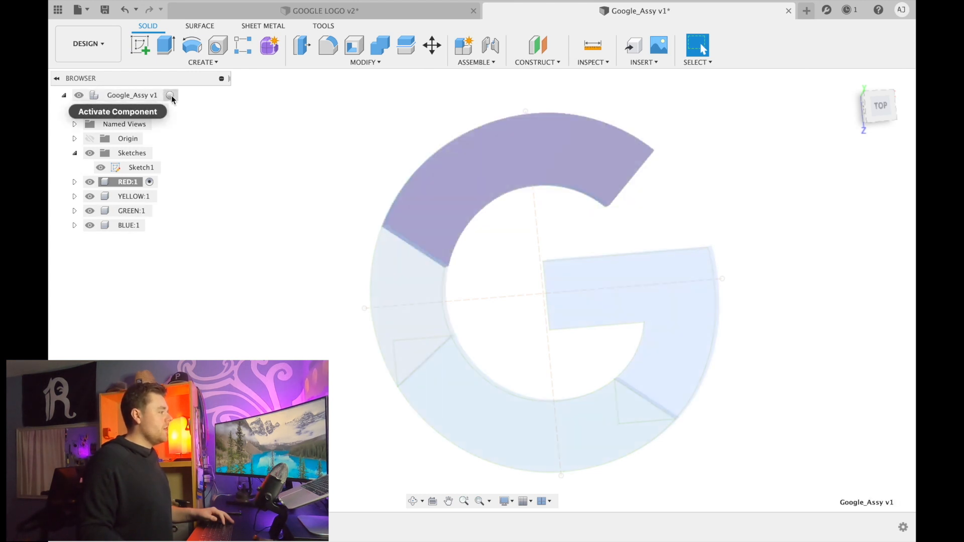
click(171, 95)
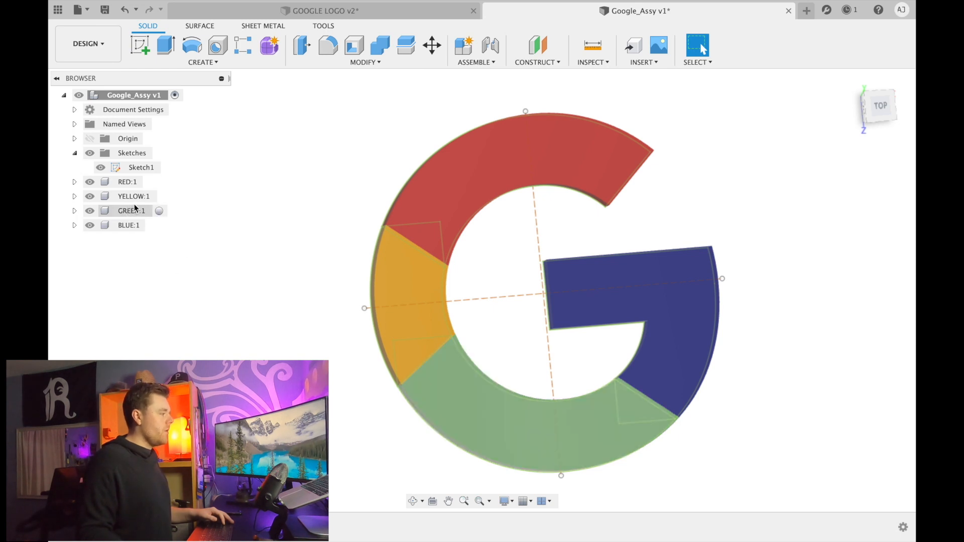
Activate the GREEN component and hide the YELLOW component next to it
click(160, 211)
click(301, 234)
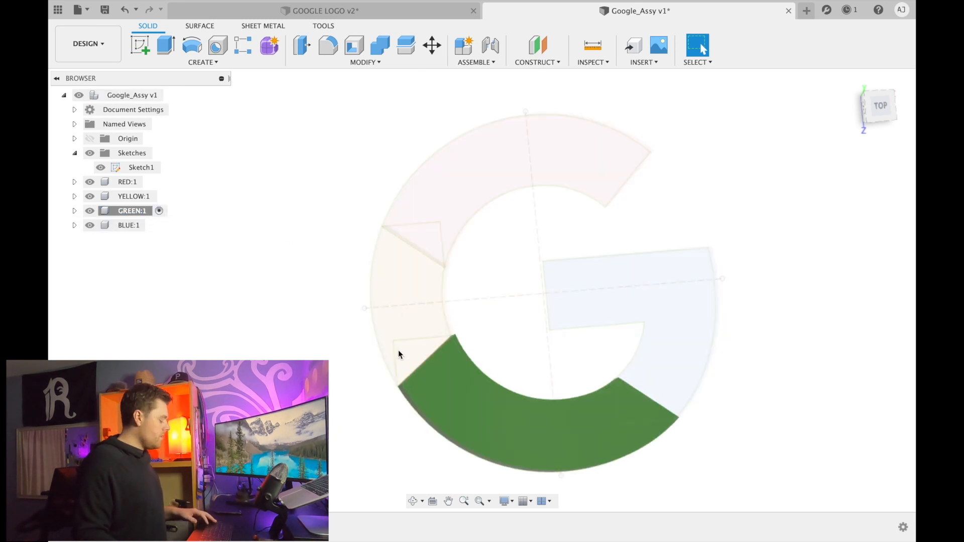
drag(404, 353, 420, 355)
key(Escape)
click(420, 291)
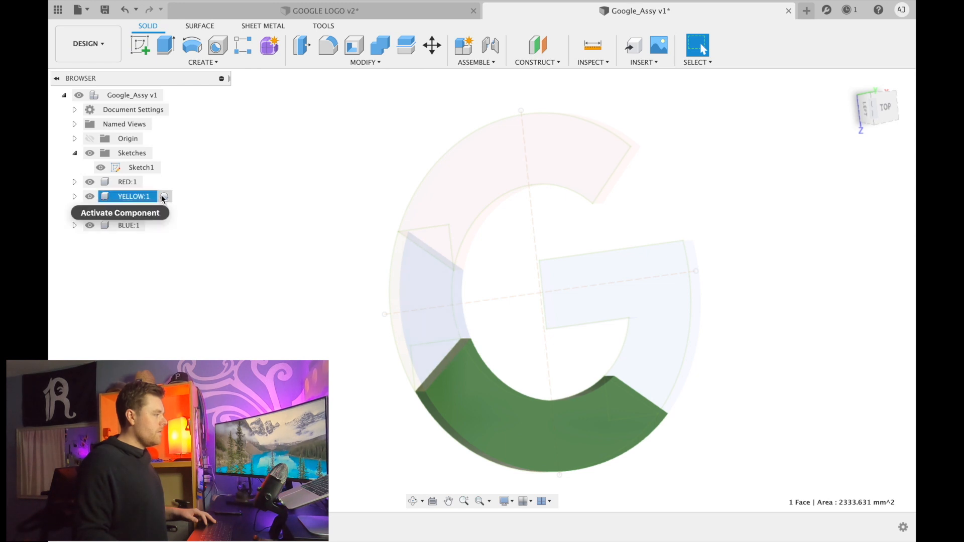
click(88, 198)
Start a sketch on the end face of the green arc that meets the yellow arc
shift+middle_drag(394, 363, 511, 407)
scroll(504, 389, up, 3)
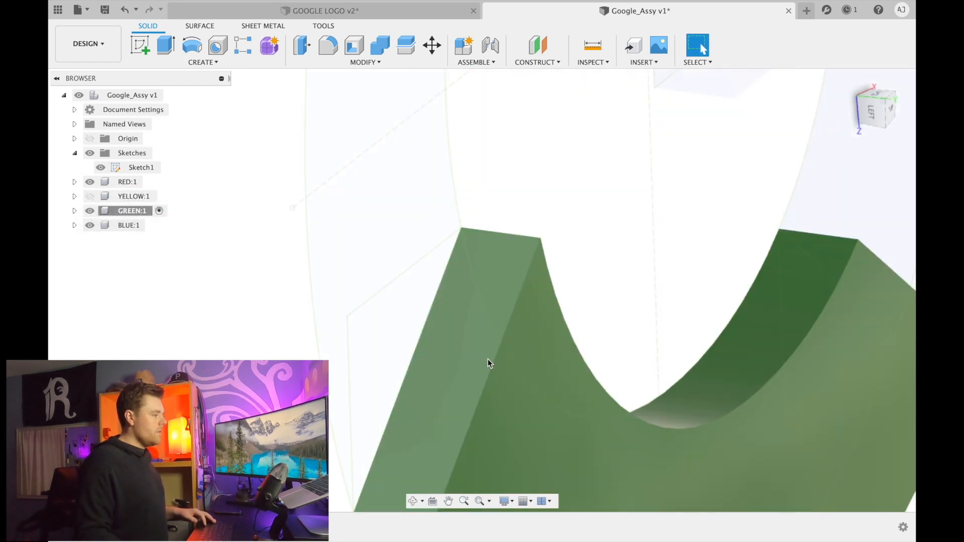
click(482, 345)
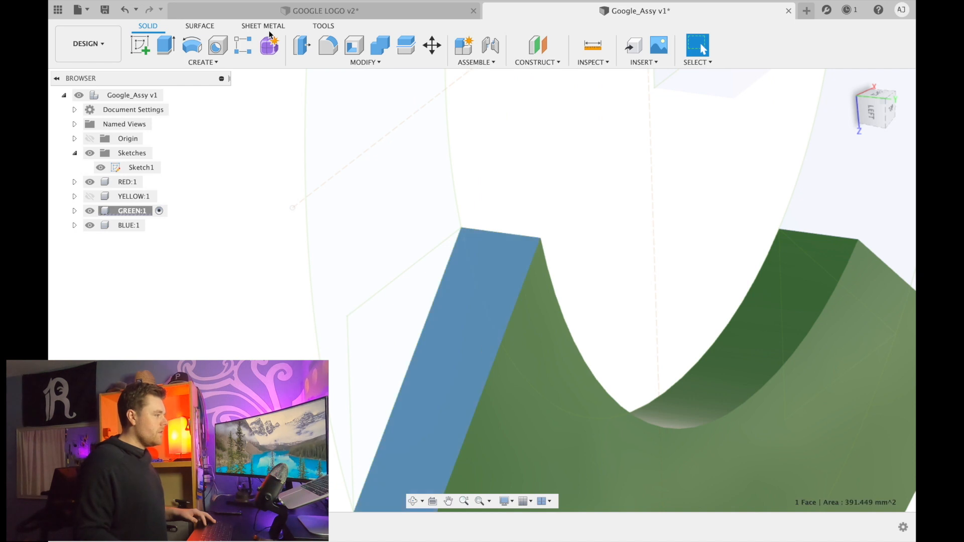
click(140, 46)
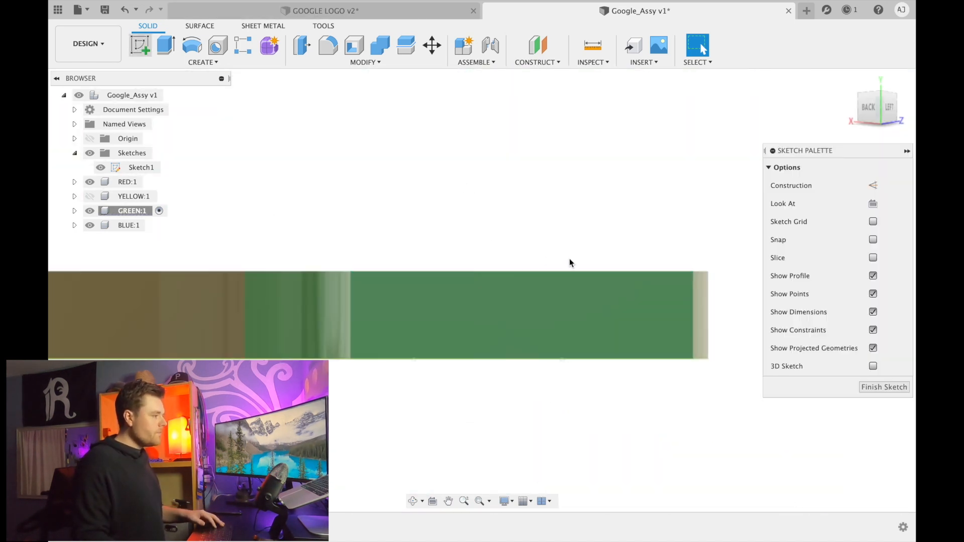
Switch the visual style to Shaded with Visible Edges Only
click(512, 503)
mouse_move(554, 397)
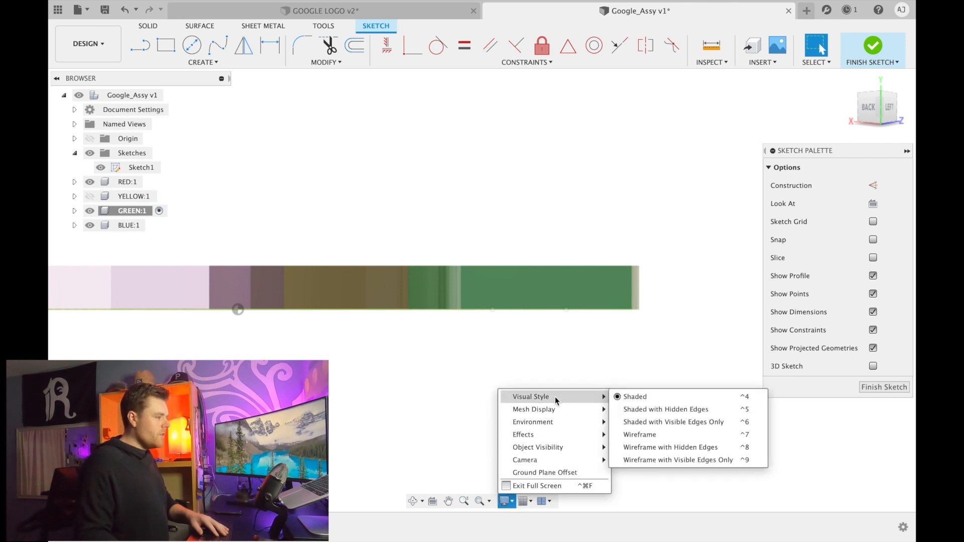
click(704, 421)
Sketch a horizontal line across the green end face, joining the midpoints of its two short edges
shift+middle_drag(688, 393, 496, 293)
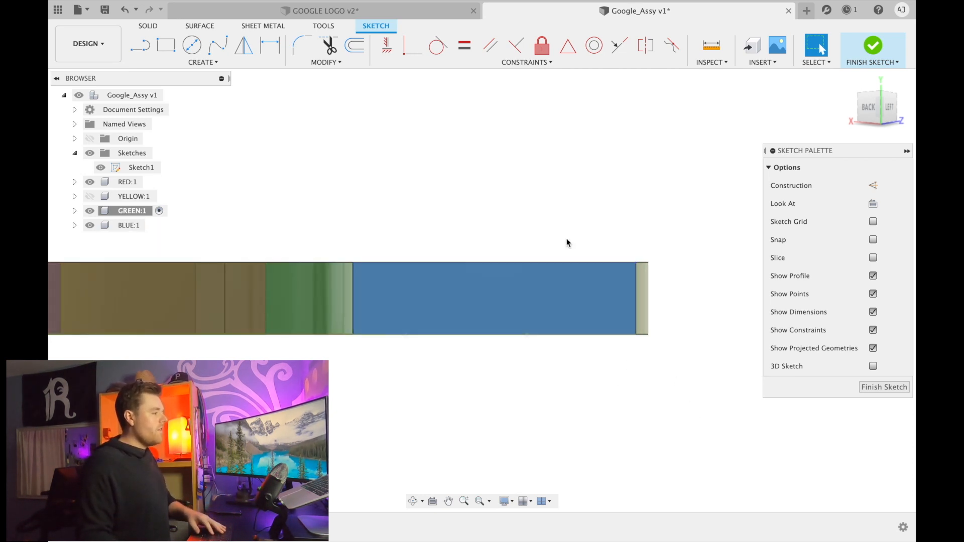
key(l)
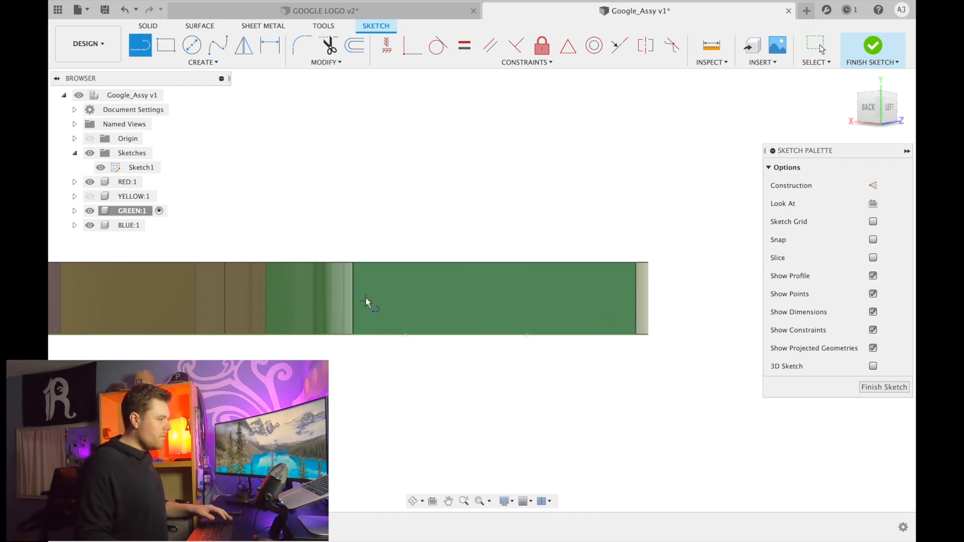
click(353, 299)
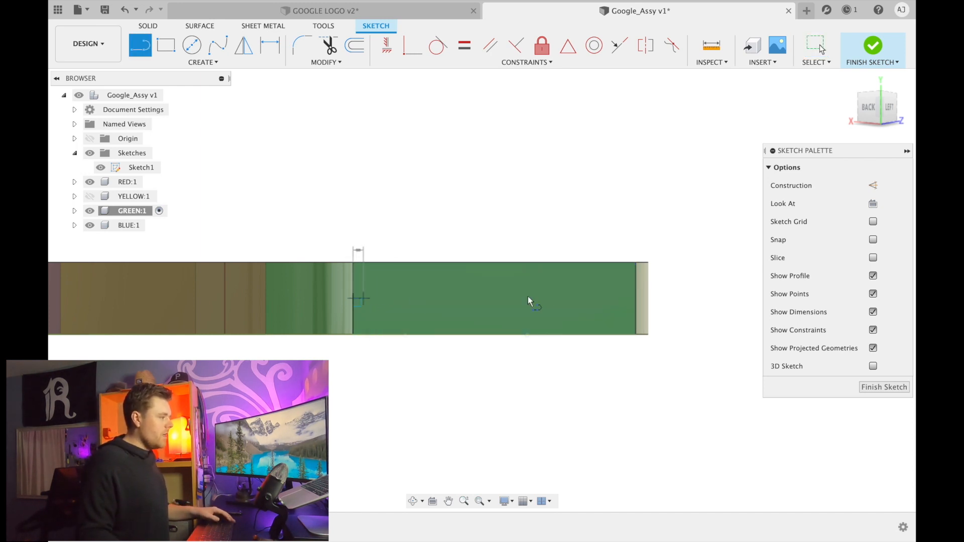
click(635, 298)
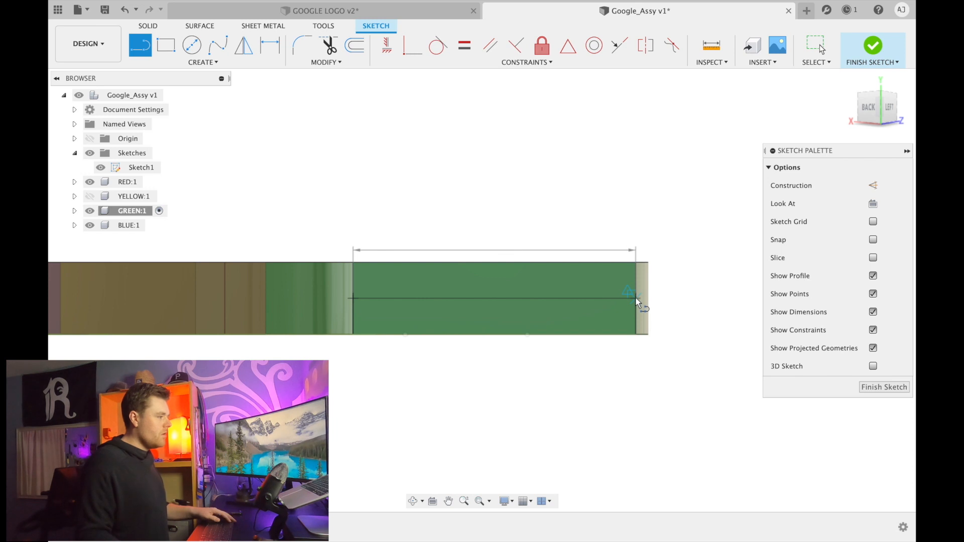
key(Escape)
click(565, 285)
shift+middle_drag(560, 287, 518, 296)
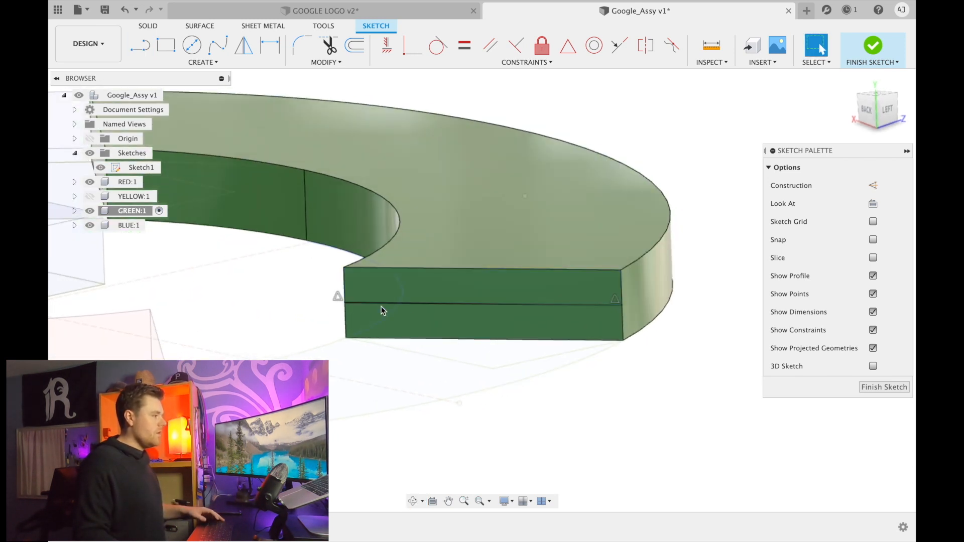
View the sketch face head-on and convert the horizontal midline across the green end face into a construction line
click(435, 502)
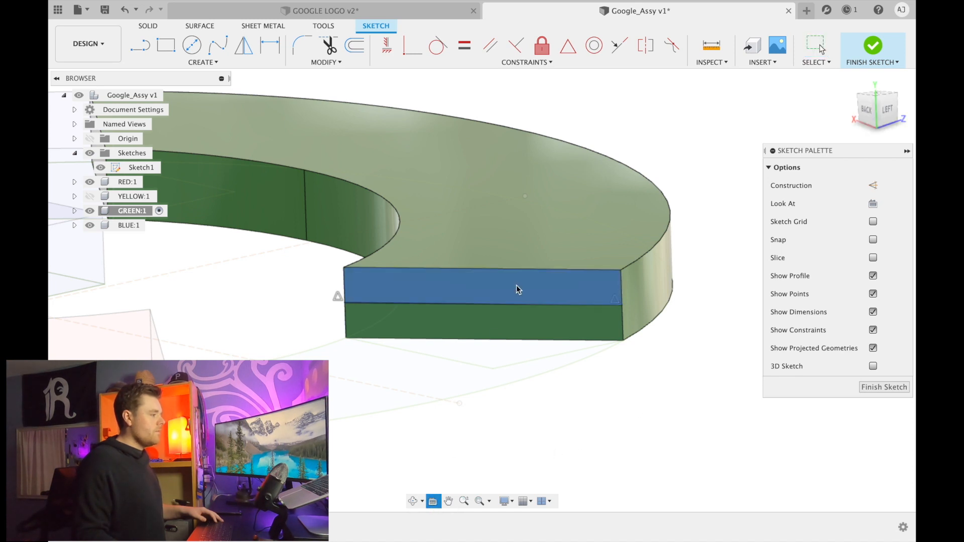
click(516, 286)
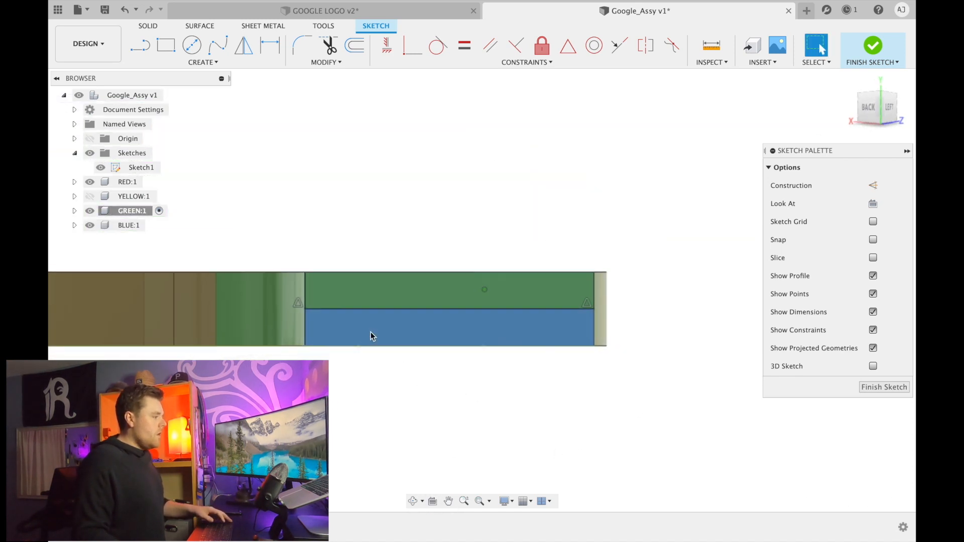
click(382, 310)
key(x)
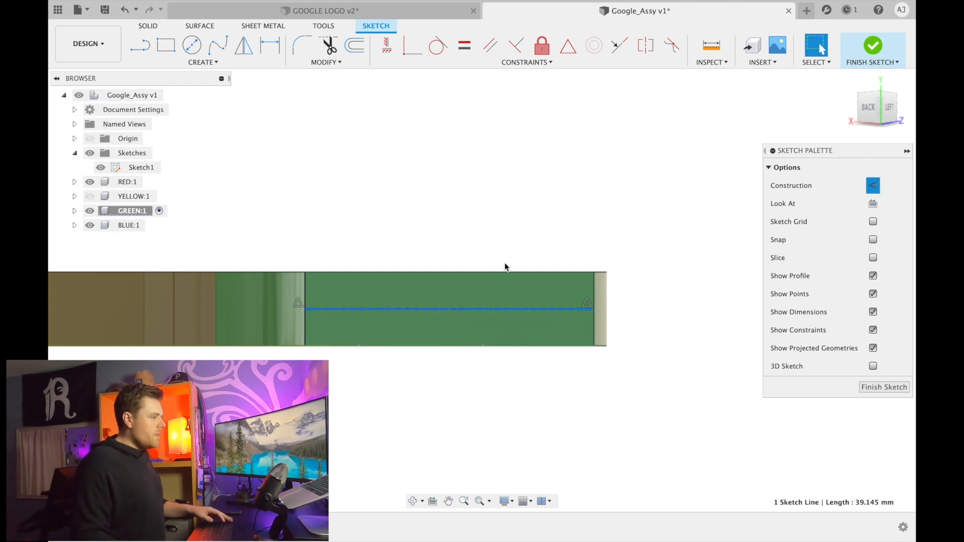
Sketch a vertical line joining the midpoints of the end face's two long edges and convert it to construction
key(l)
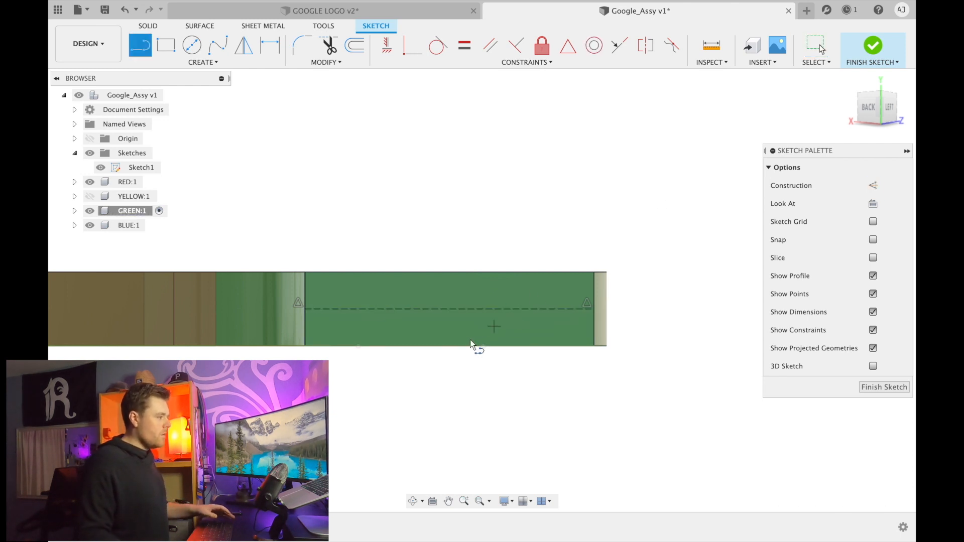
click(447, 347)
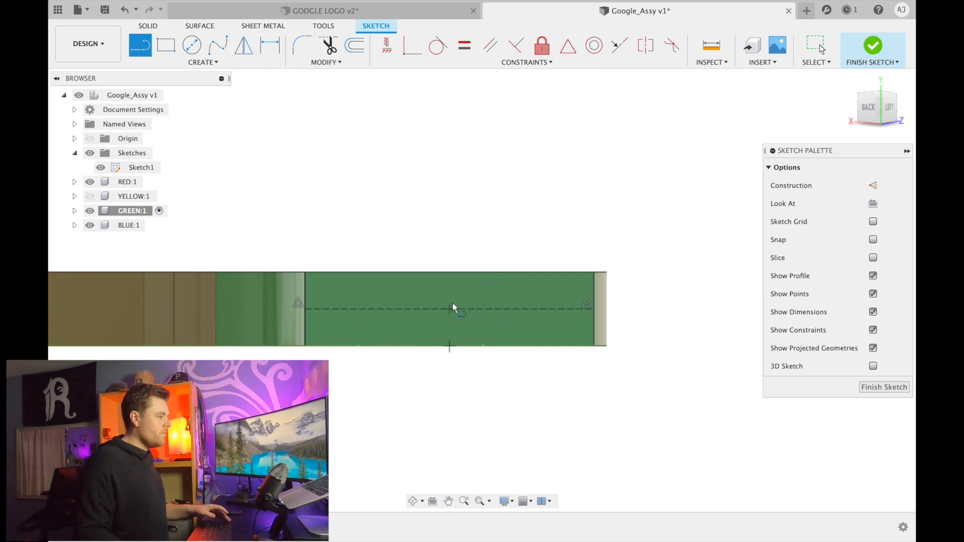
click(453, 274)
key(Escape)
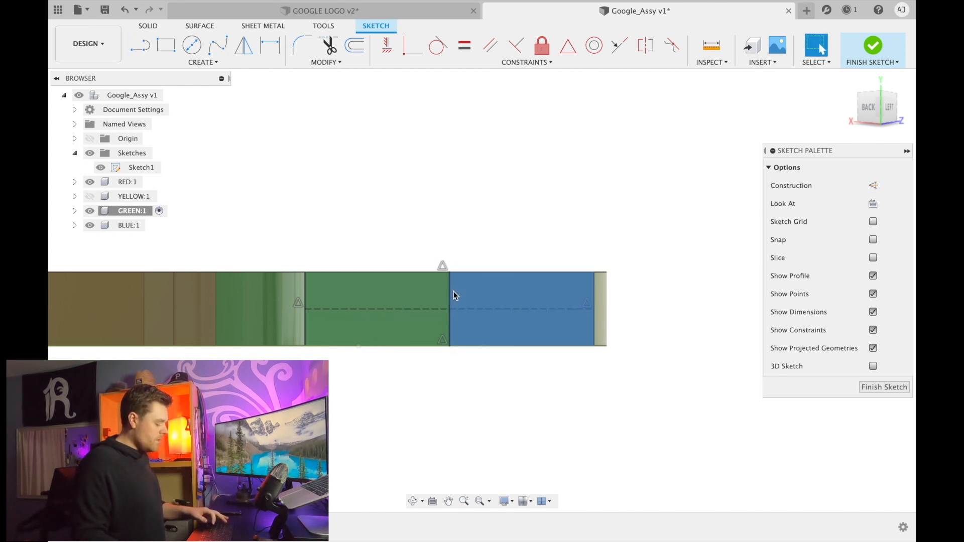
key(x)
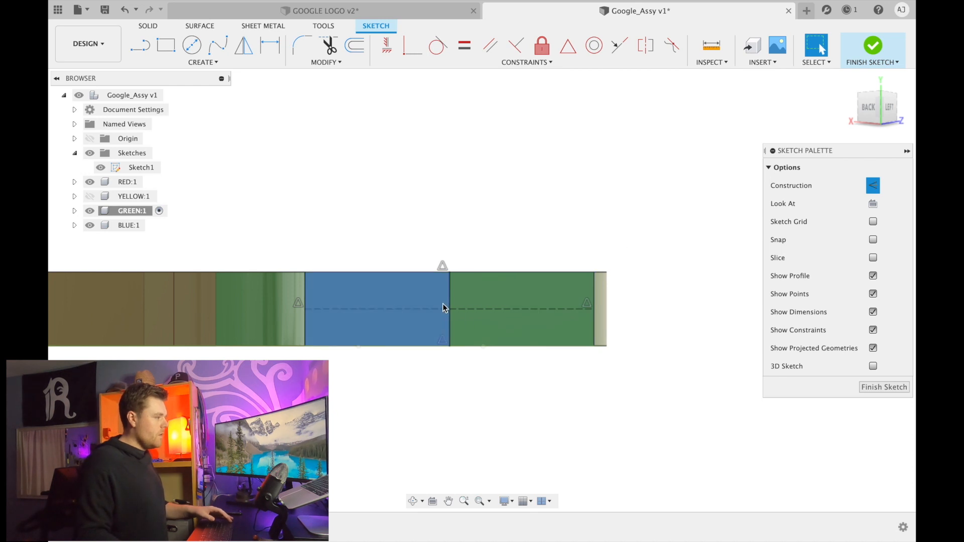
click(449, 301)
key(x)
key(Escape)
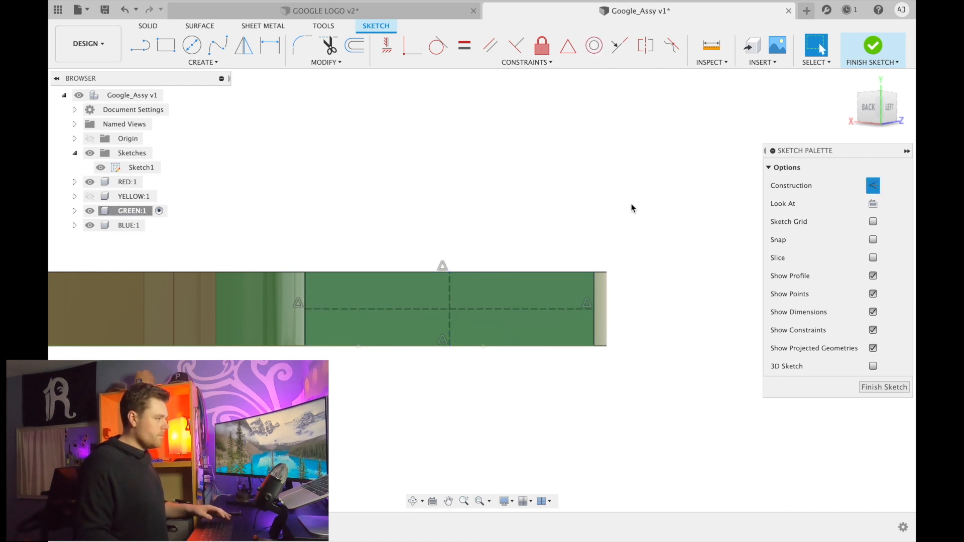
Sketch a non-construction center-to-center slot on the horizontal midline, about 24 mm between centres and about 3.9 mm wide
click(205, 62)
mouse_move(177, 155)
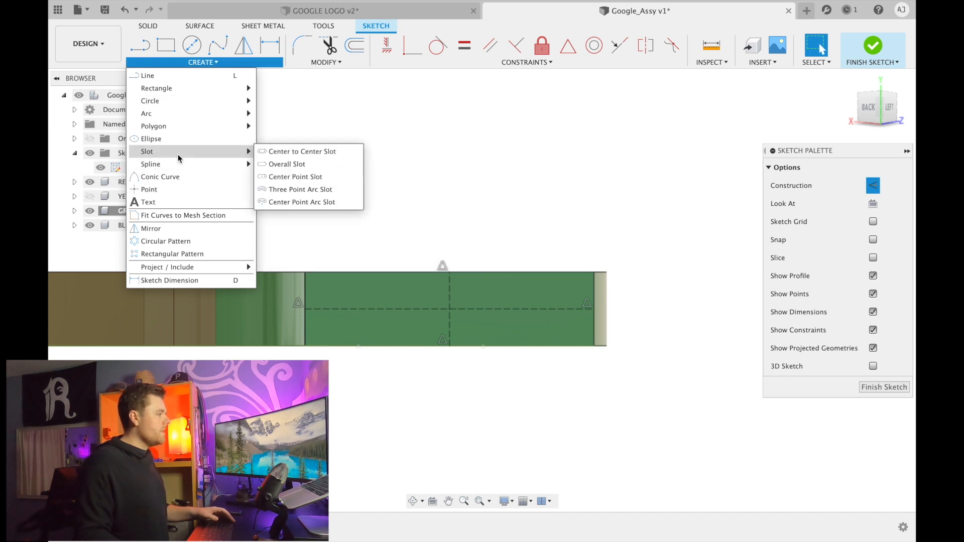
click(305, 151)
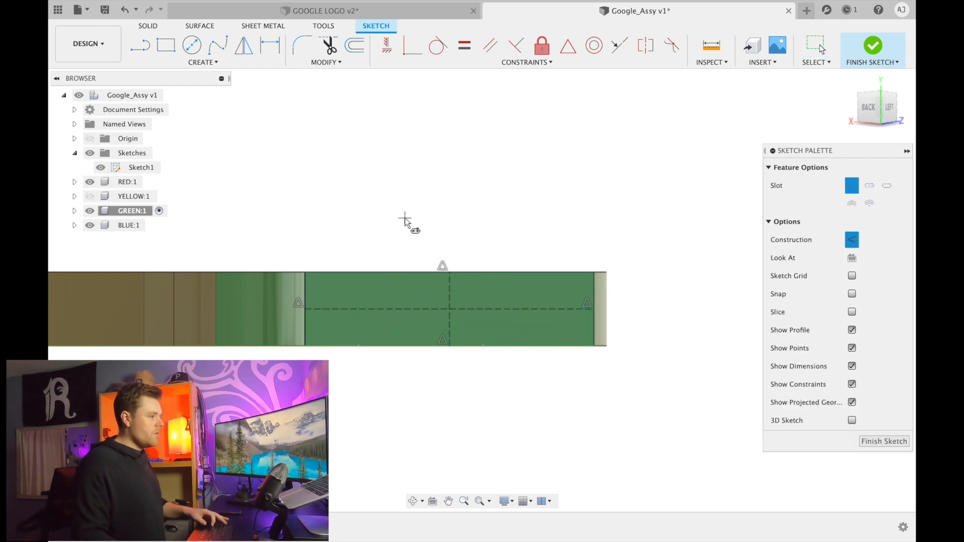
key(x)
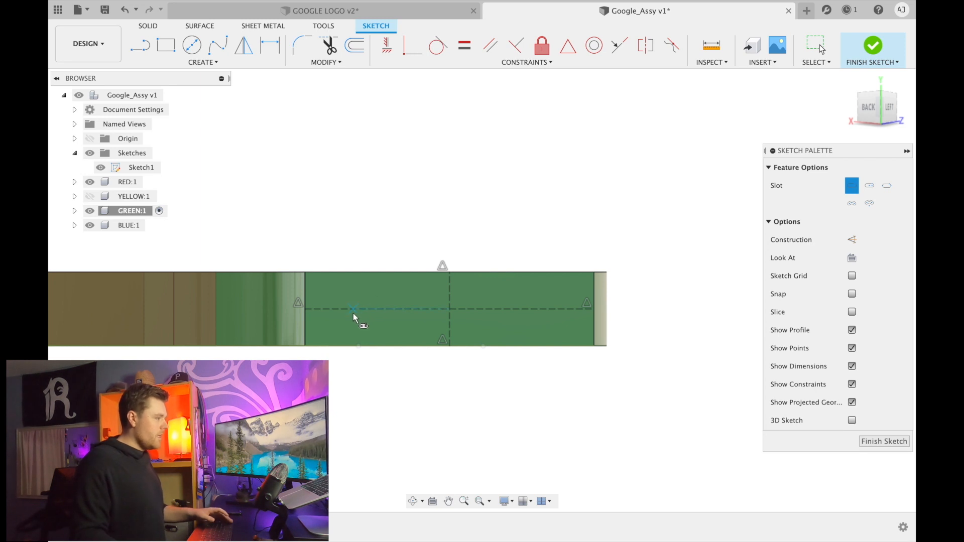
click(354, 311)
click(531, 311)
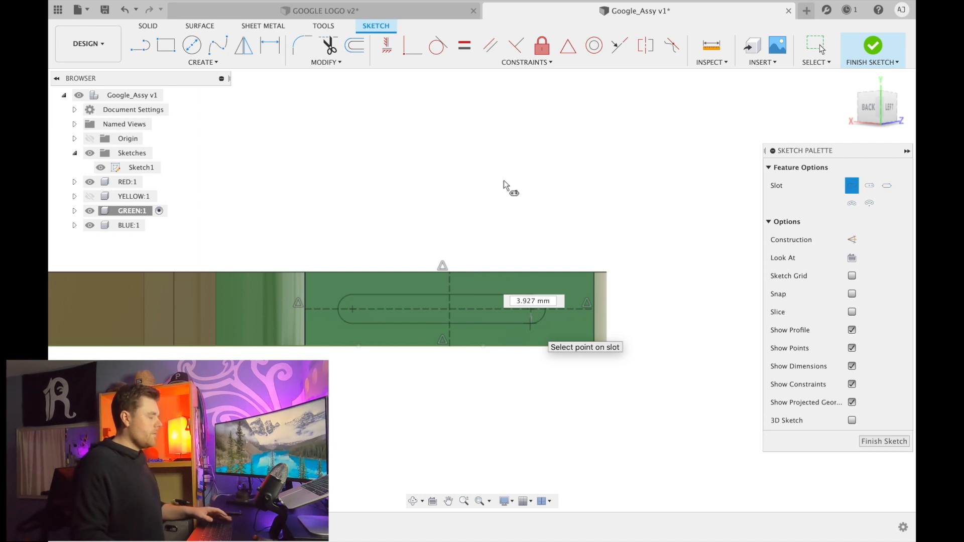
key(Return)
key(Escape)
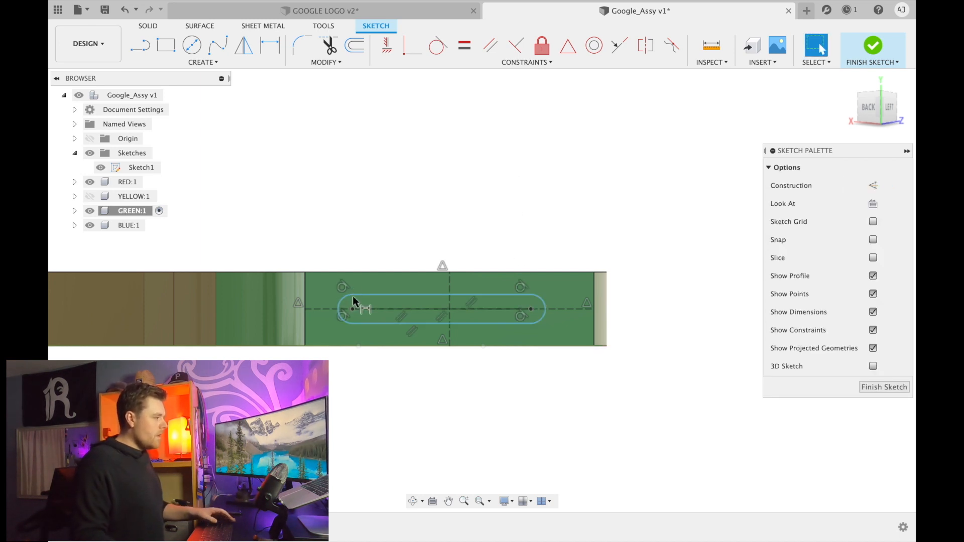
Dimension the gap between the end face's upper edge and the slot's upper side, trying a value of 7 mm
key(d)
click(352, 273)
click(465, 222)
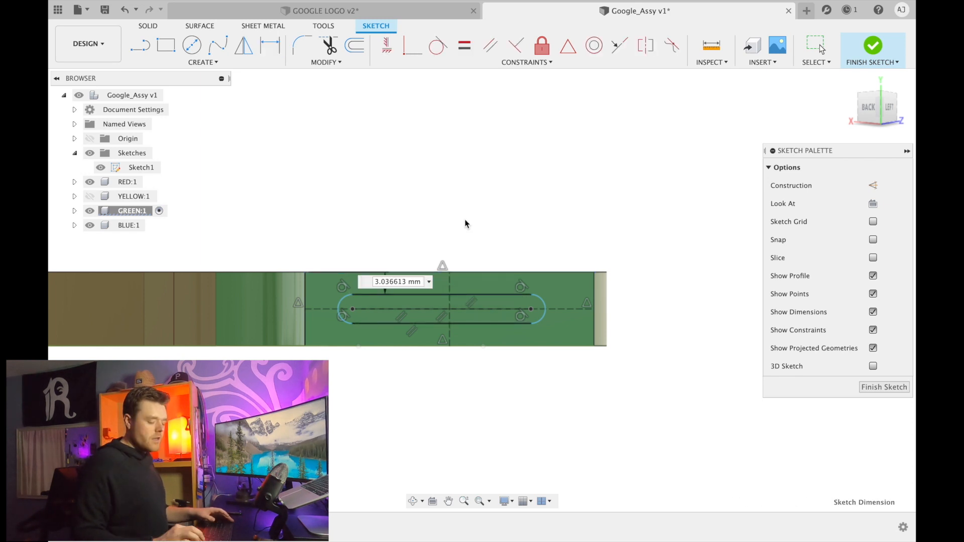
text(7)
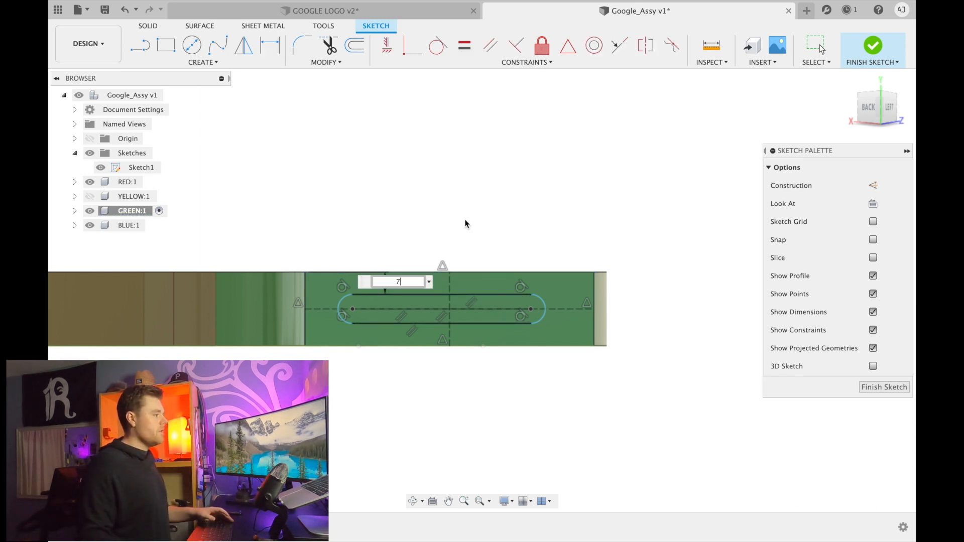
key(Return)
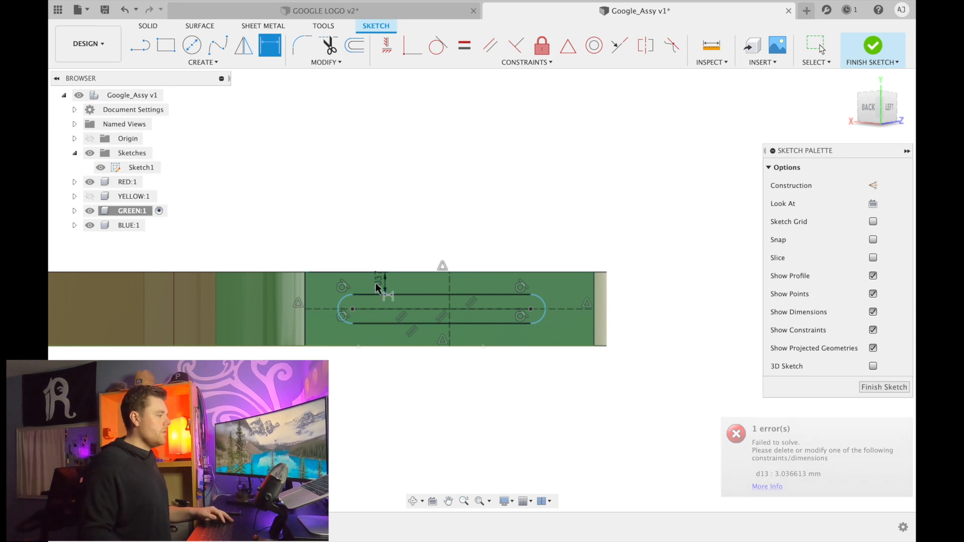
Set the gap between the face's upper edge and the slot to 4 mm
double_click(380, 288)
text(4)
key(Return)
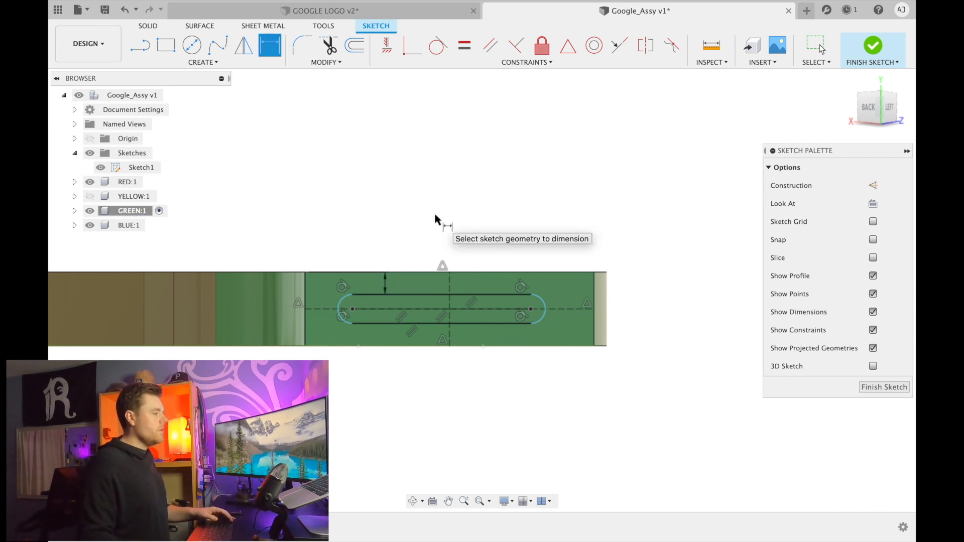
key(Escape)
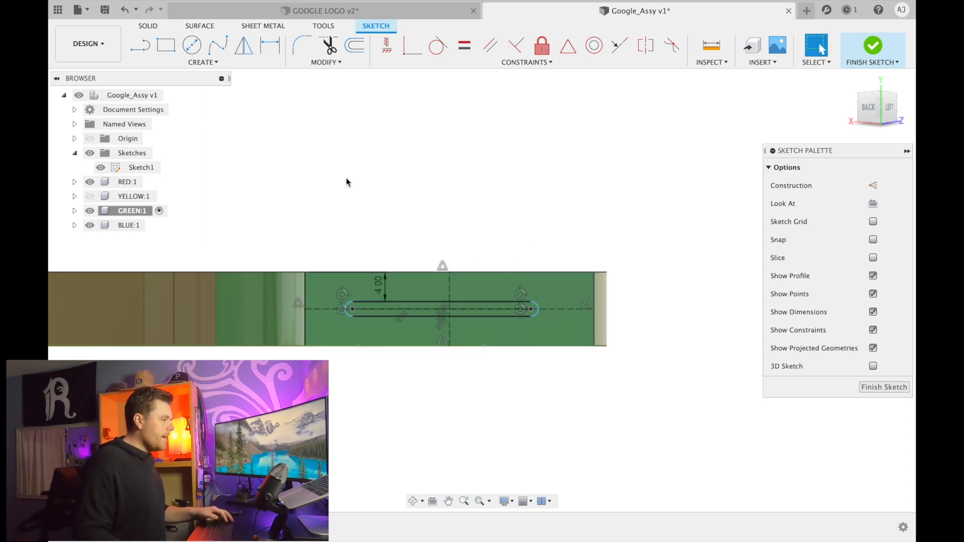
Set the gap between the face's upper edge and the slot to 3 mm
scroll(454, 353, up, 2)
double_click(372, 276)
text(3)
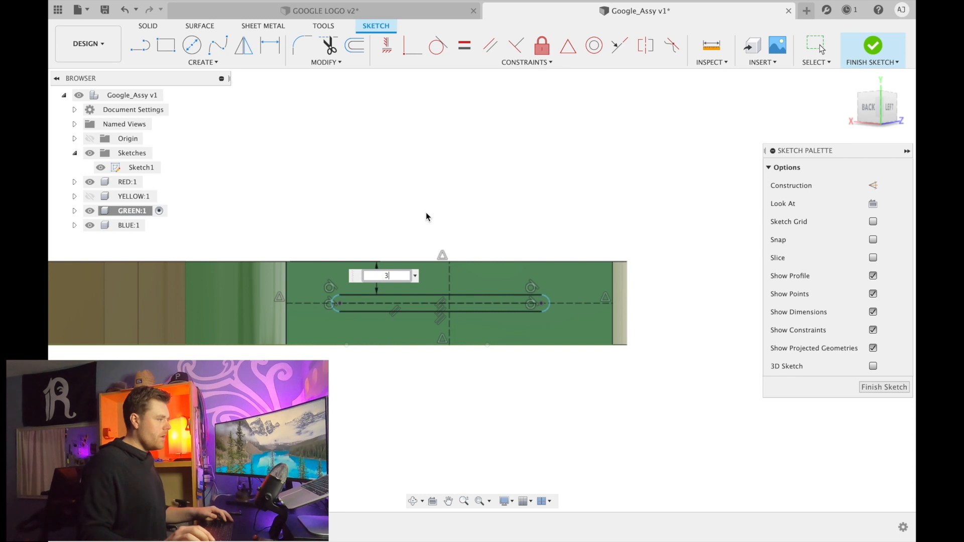
key(Return)
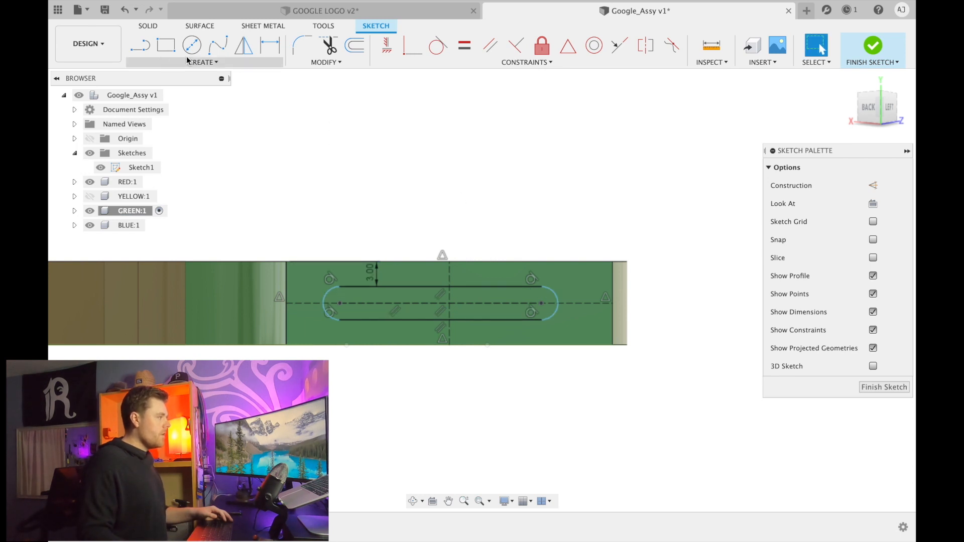
Sketch a horizontal construction line about 4.4 mm long from the inner short edge's midpoint to the nearest slot end
key(l)
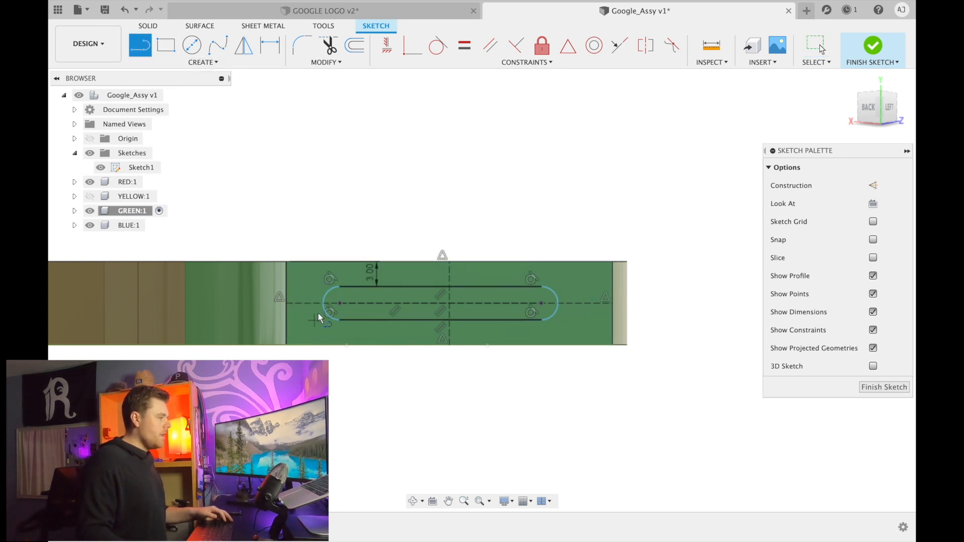
key(x)
click(326, 306)
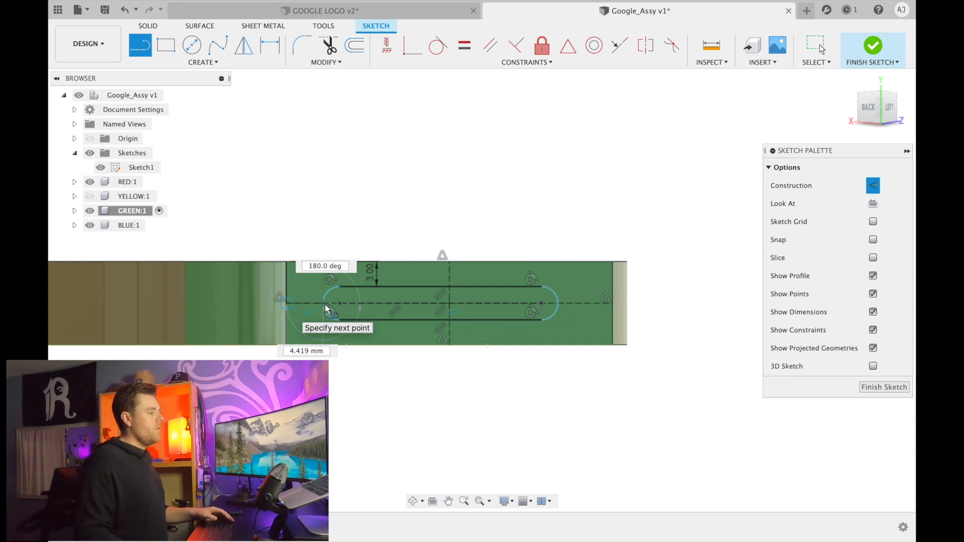
key(Escape)
key(Escape)
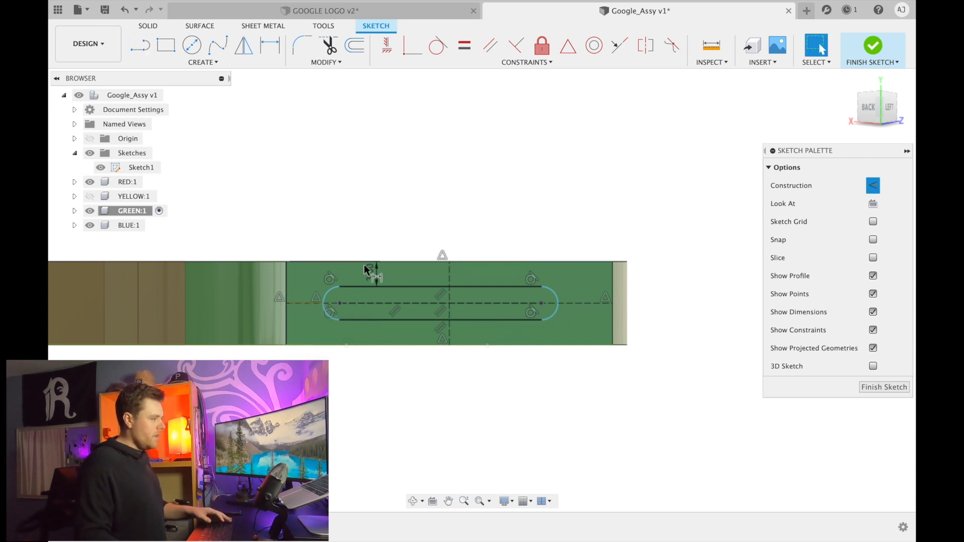
Dimension the short construction line between the face's inner edge and the slot end to 6 mm
key(d)
click(287, 302)
click(314, 229)
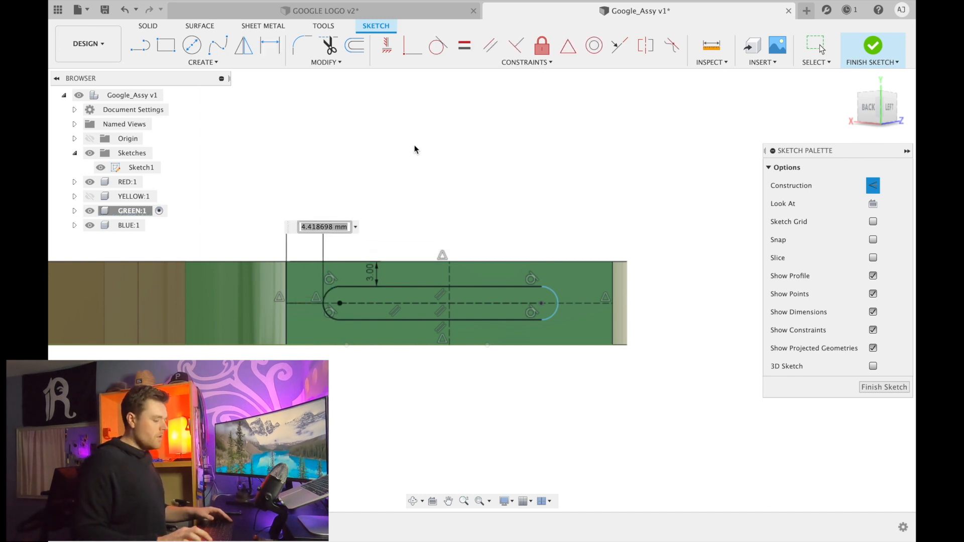
key(BackSpace)
key(Return)
key(Escape)
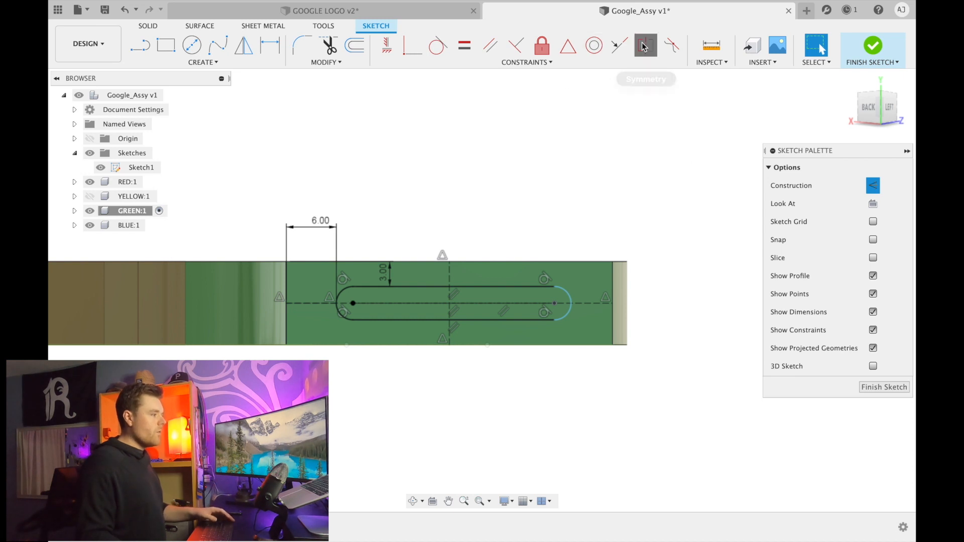
Make the slot's two arc centres symmetric about the vertical construction line and finish the sketch
click(554, 303)
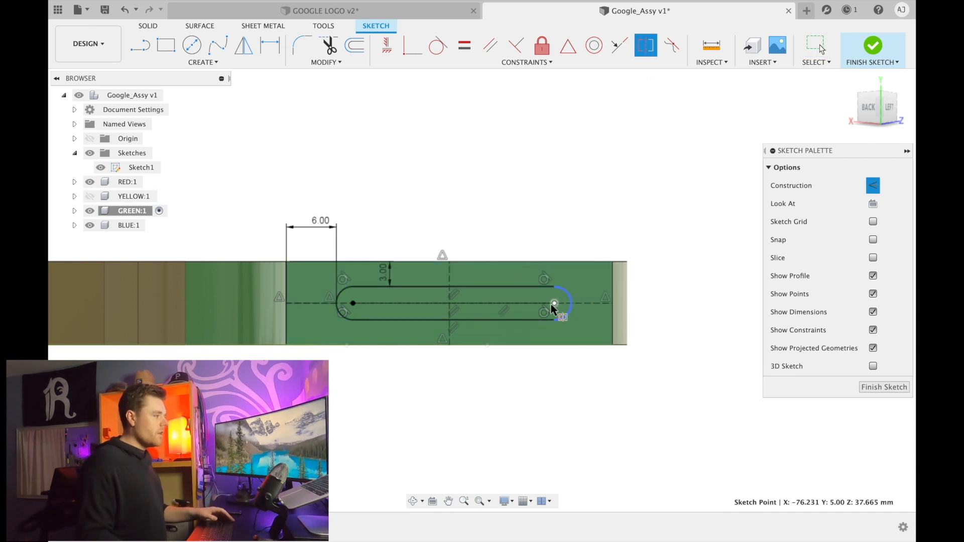
click(353, 303)
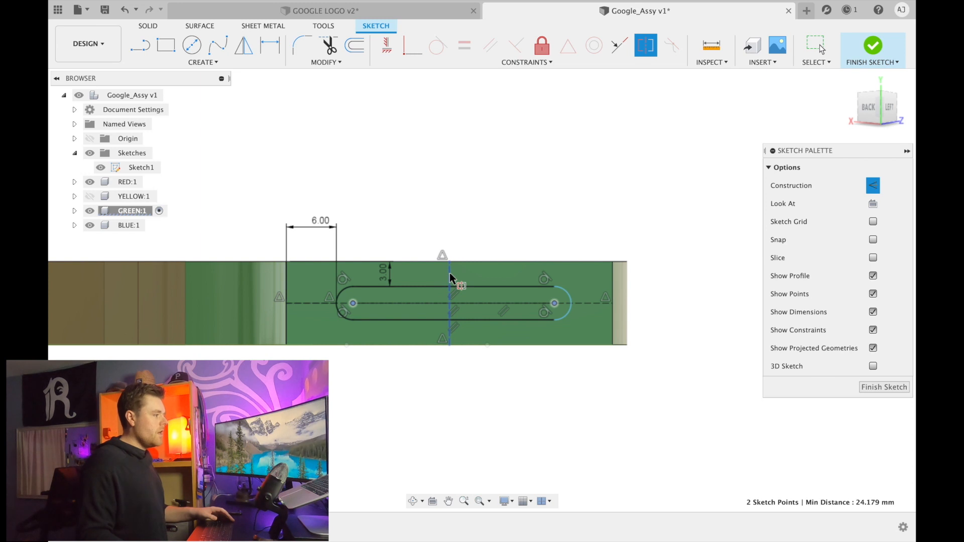
key(Escape)
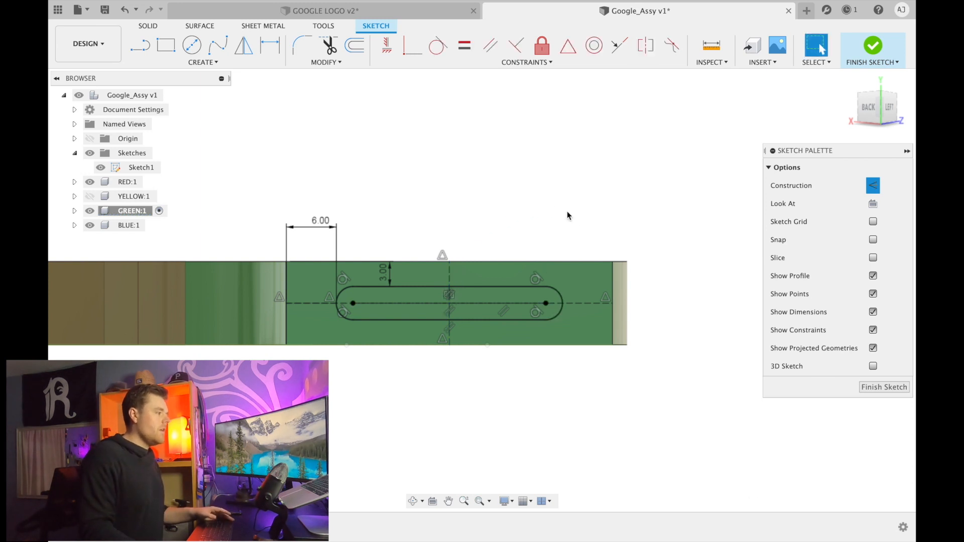
click(879, 387)
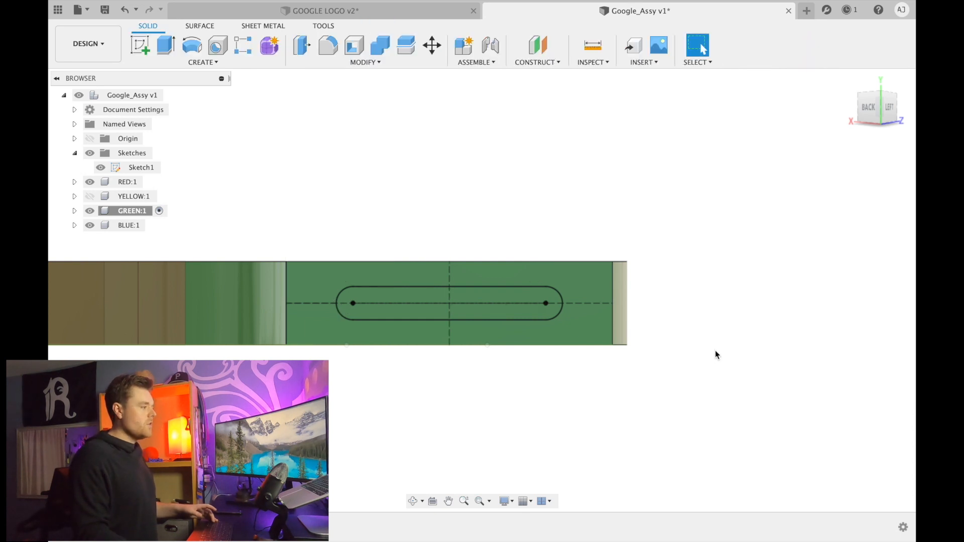
Set up an Extrude of the slot profile 10 mm into GREEN's end face as a cut
click(606, 336)
shift+middle_drag(607, 333, 536, 386)
scroll(579, 378, down, 8)
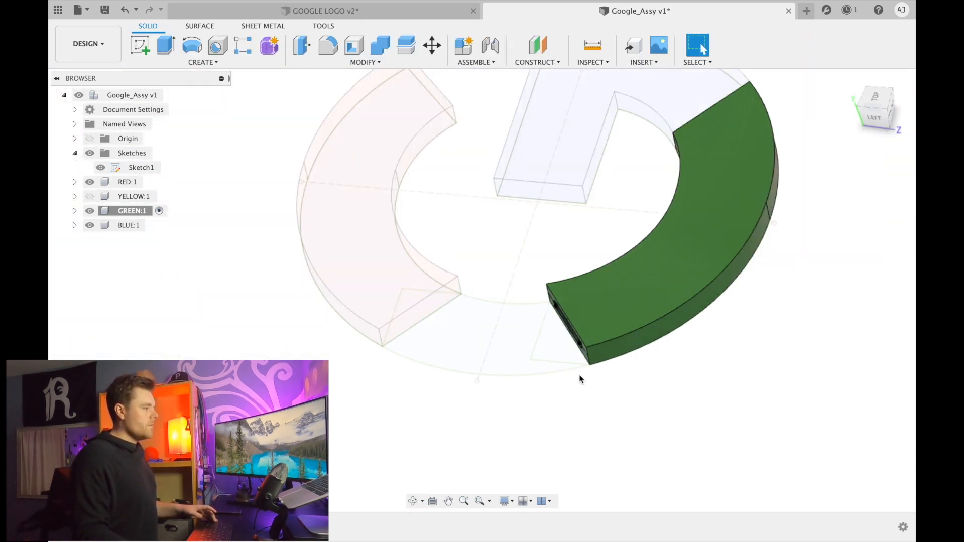
scroll(589, 351, up, 10)
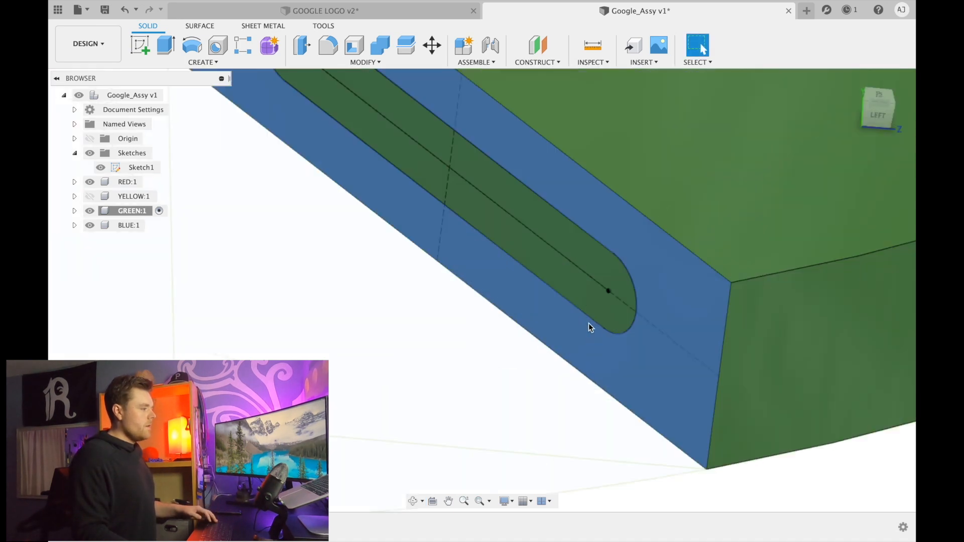
click(604, 272)
scroll(527, 331, down, 3)
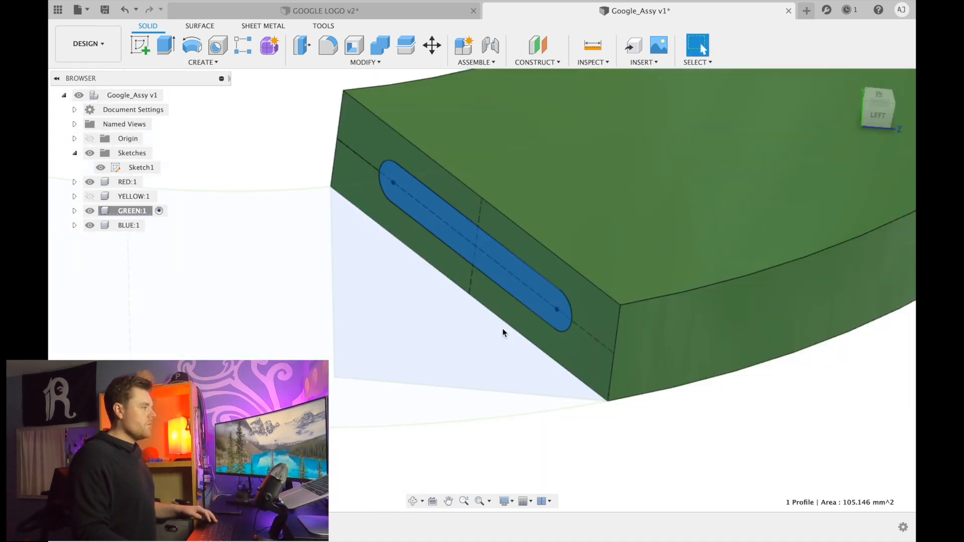
click(166, 50)
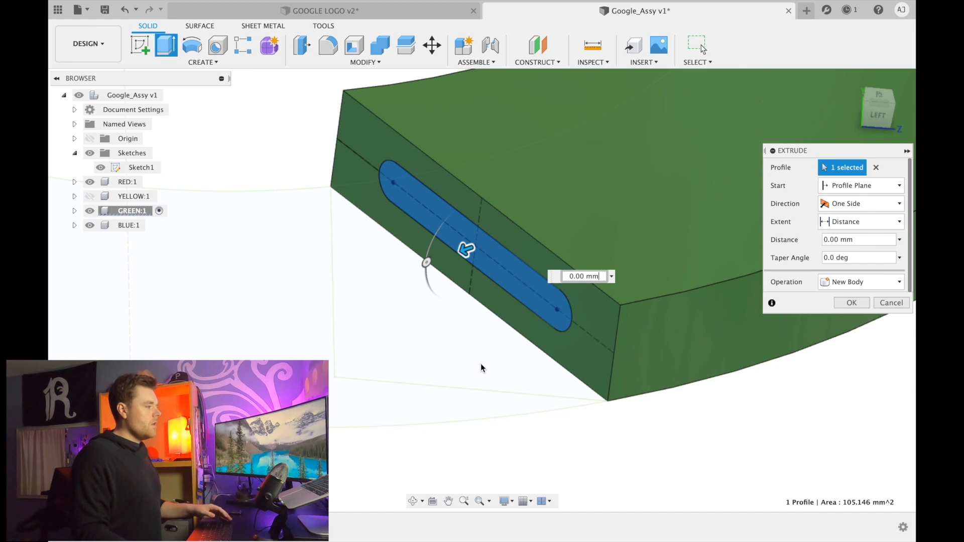
scroll(482, 364, down, 3)
drag(470, 298, 542, 267)
text(-1)
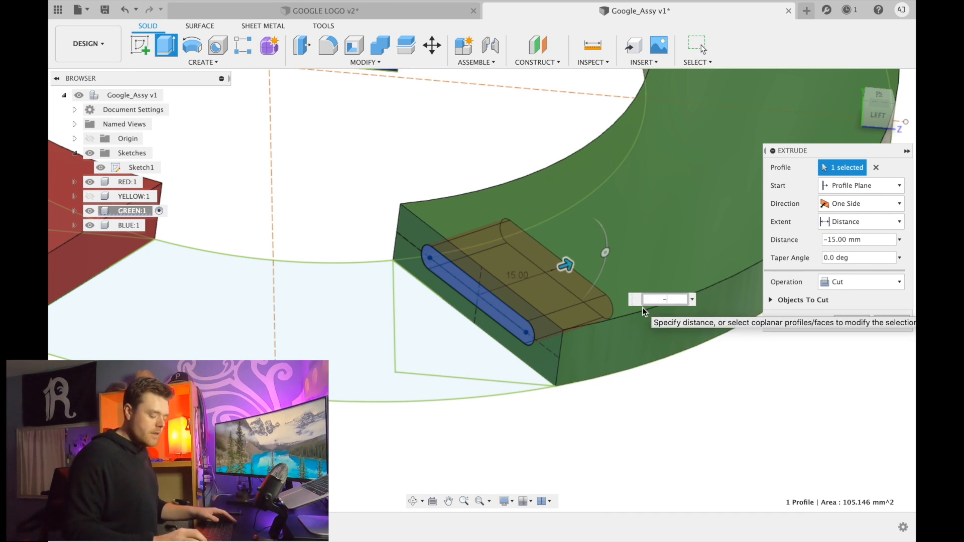
text(0)
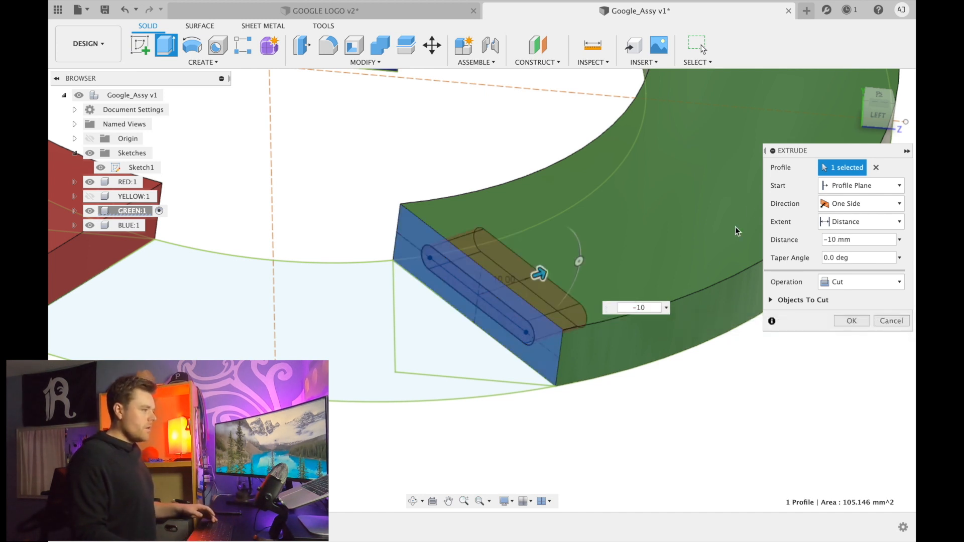
Check the slot cut's clearance to GREEN's curved edges from the top view and apply the cut
shift+middle_drag(568, 264, 699, 186)
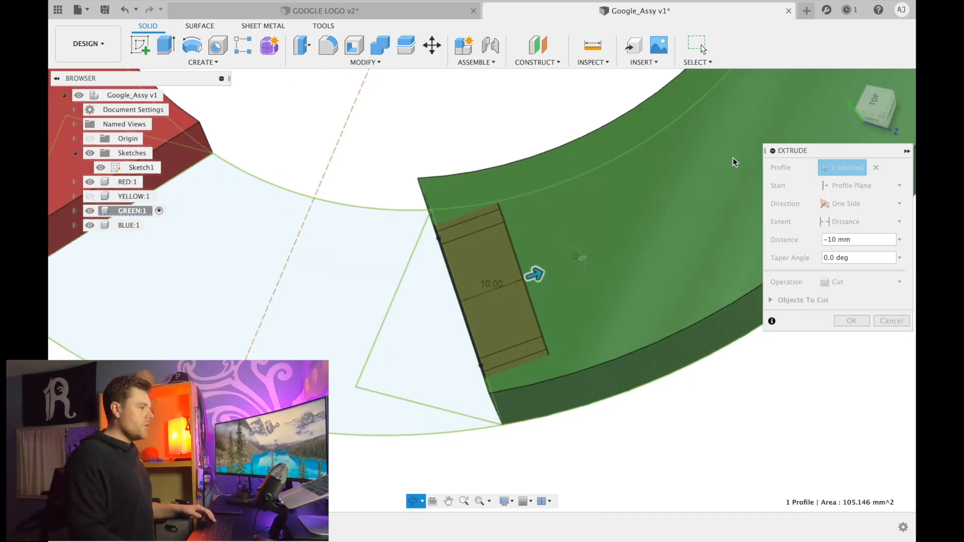
click(883, 104)
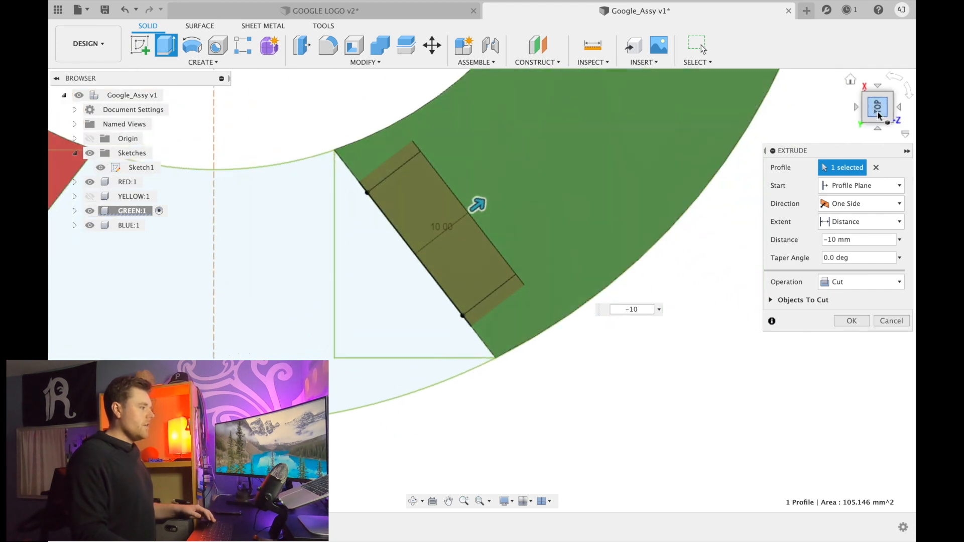
scroll(653, 348, down, 3)
scroll(525, 238, up, 3)
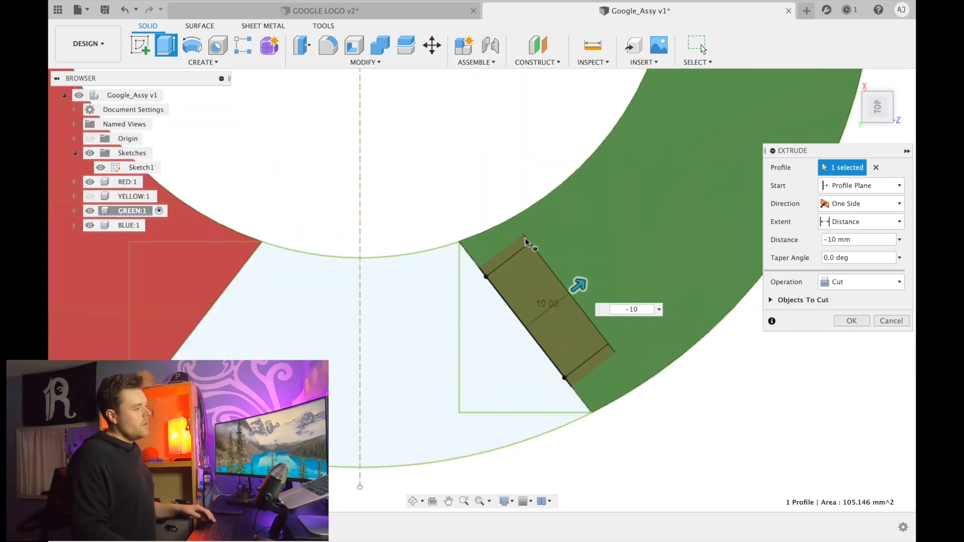
scroll(534, 240, up, 1)
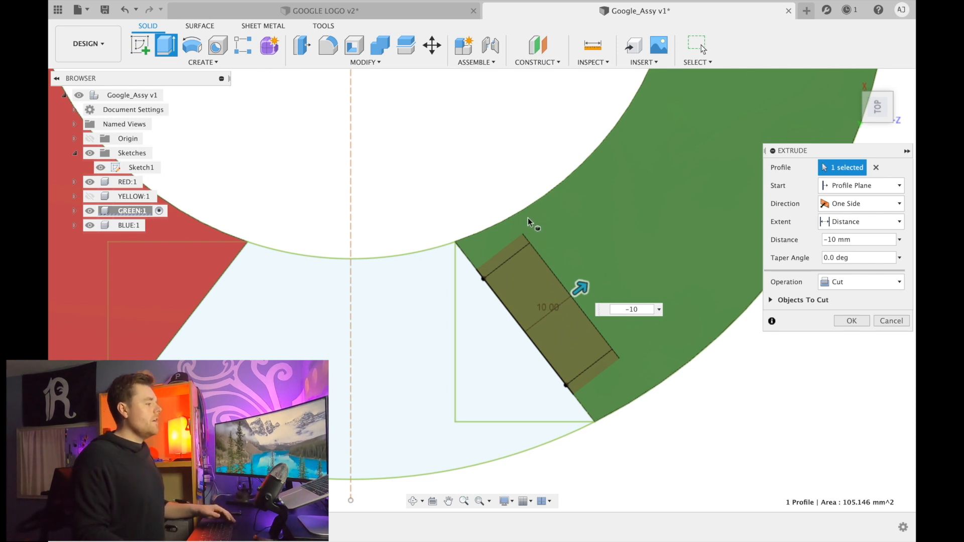
scroll(528, 218, up, 1)
scroll(470, 208, down, 2)
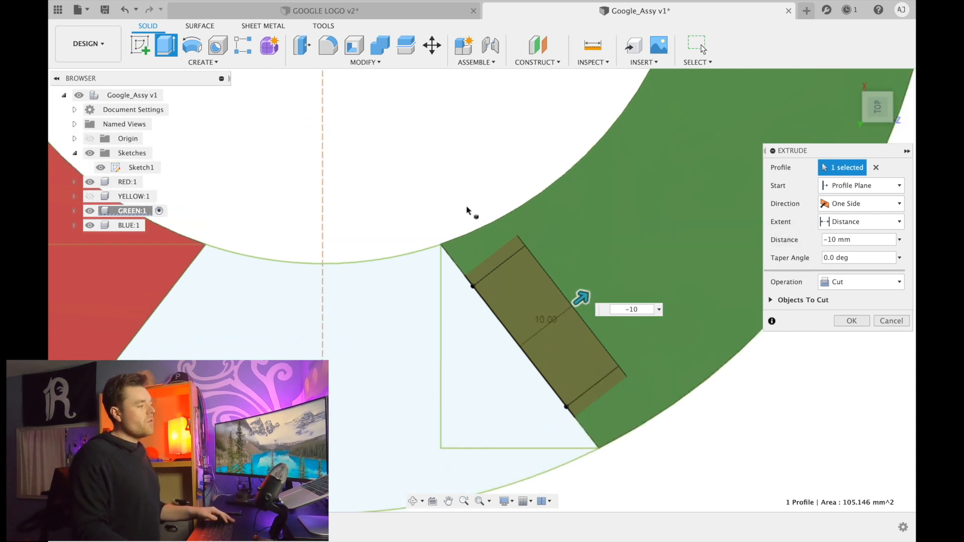
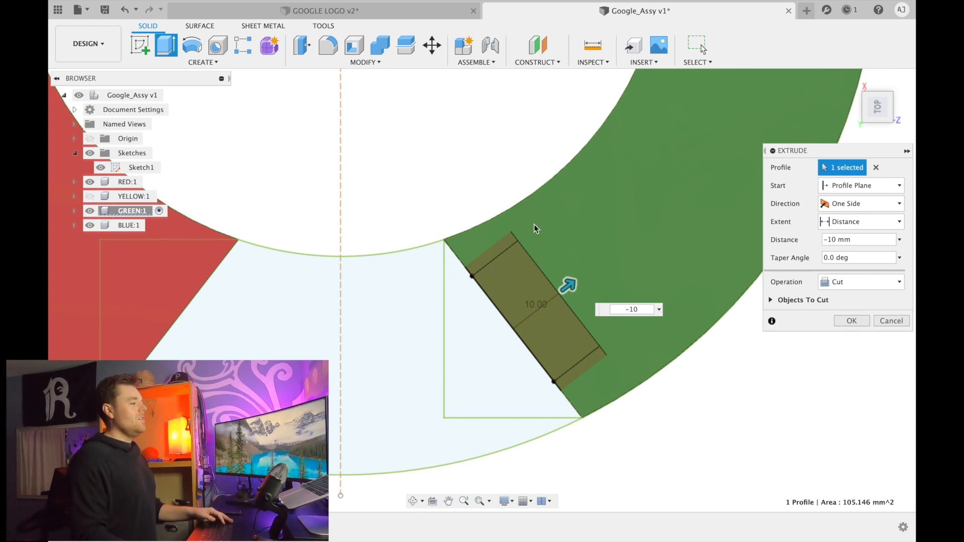
click(860, 323)
Show the YELLOW component and make it the active component
shift+middle_drag(700, 336, 717, 275)
scroll(731, 359, down, 5)
scroll(502, 232, down, 3)
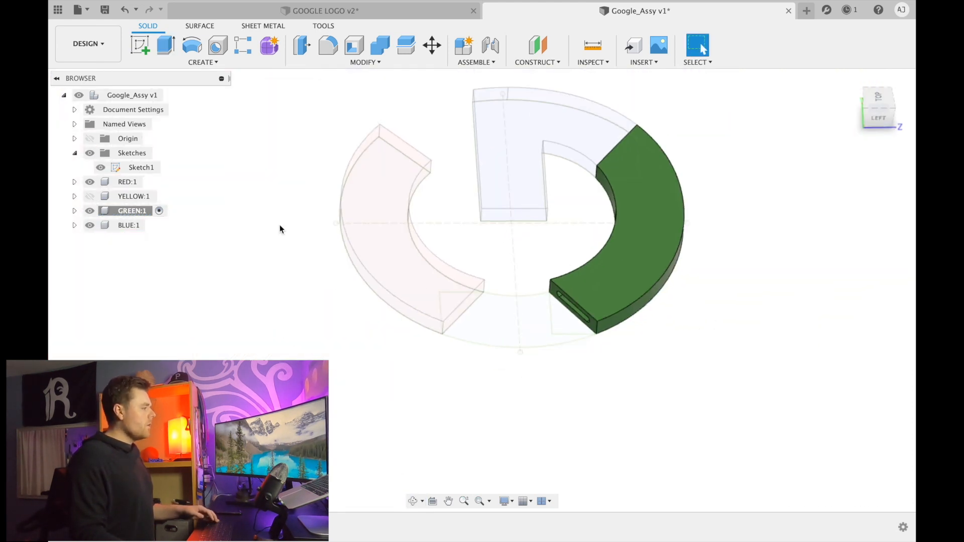
click(91, 196)
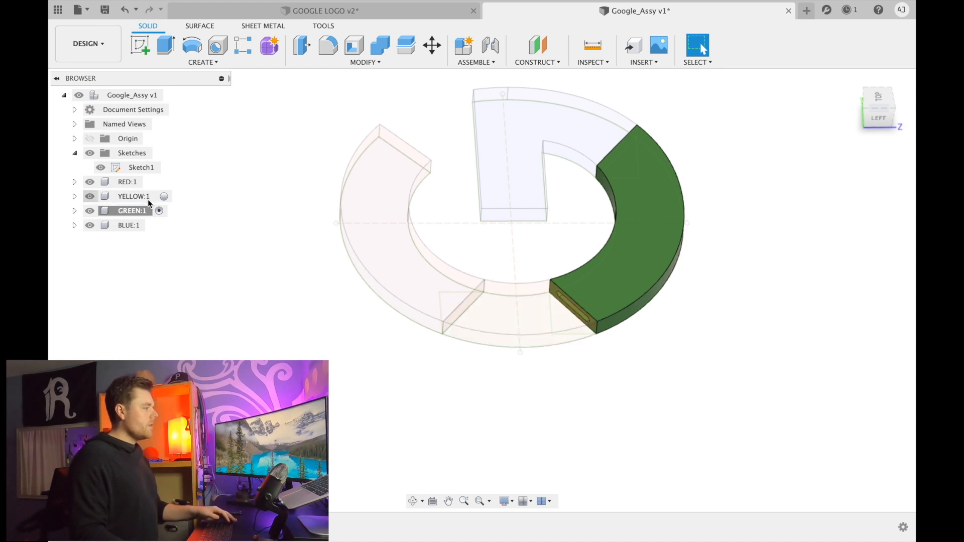
click(163, 196)
click(163, 197)
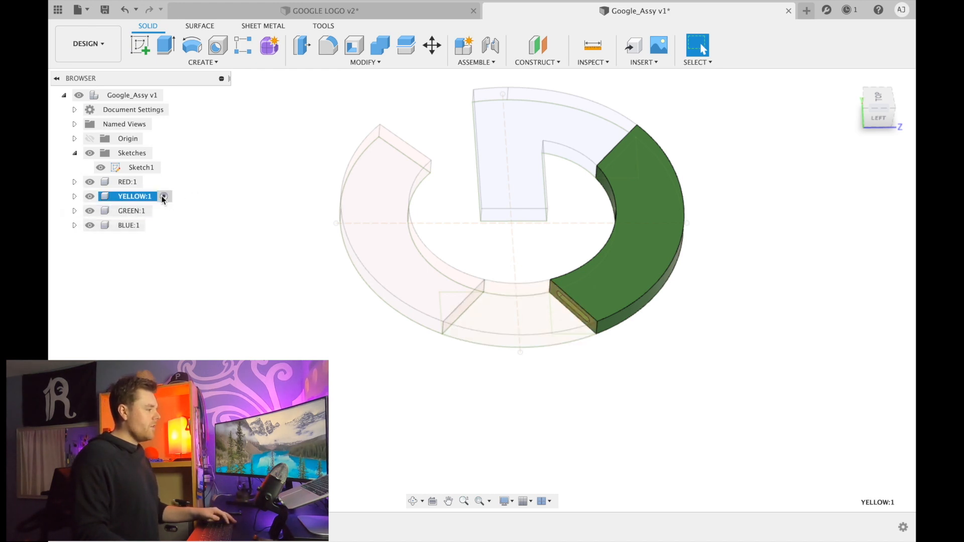
Hide the GREEN component and select YELLOW's end face where it meets GREEN
click(90, 211)
shift+middle_drag(747, 381, 641, 362)
scroll(410, 282, up, 3)
scroll(344, 315, up, 2)
mouse_move(345, 315)
shift+middle_down()
mouse_move(312, 351)
mouse_move(334, 365)
mouse_move(343, 310)
shift+middle_up()
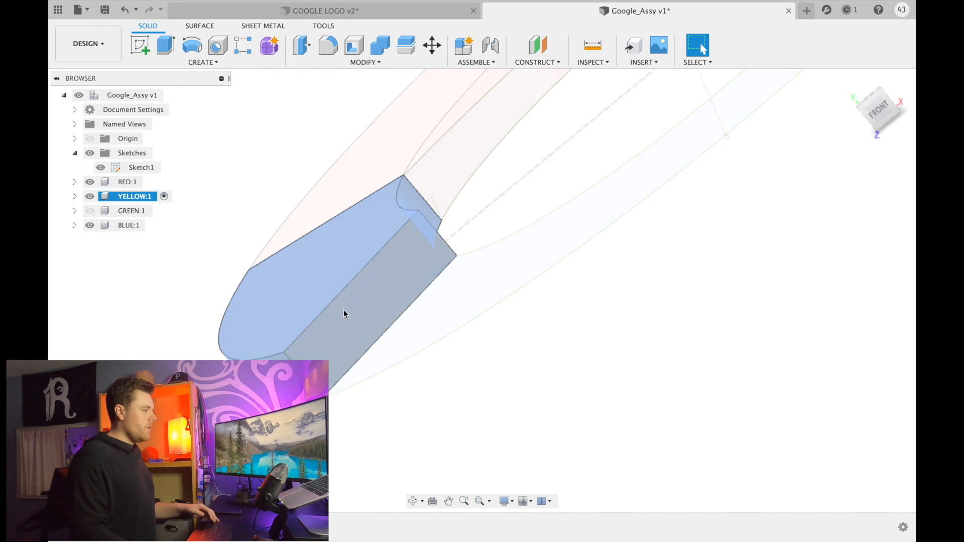
click(344, 310)
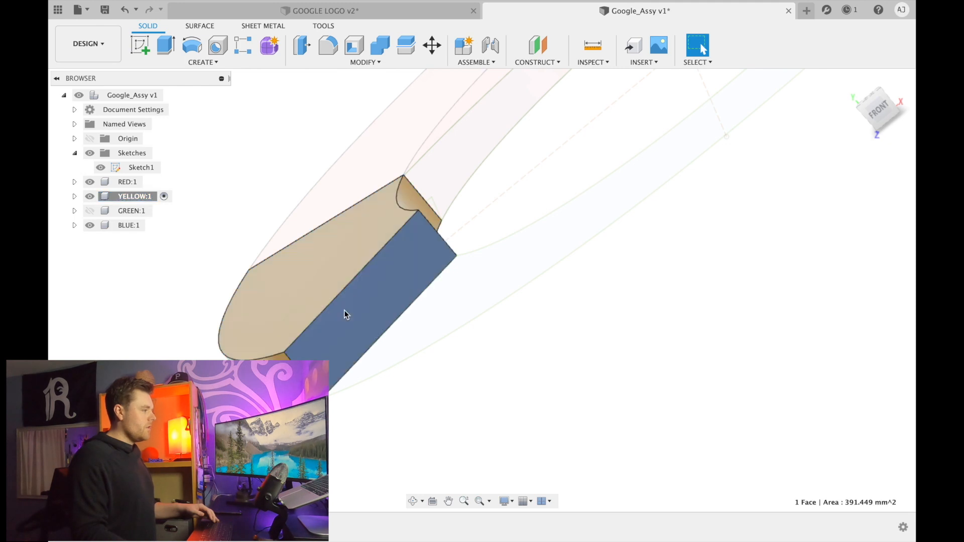
Start a sketch on the YELLOW component's flat end face, show the GREEN component and hide YELLOW
click(141, 46)
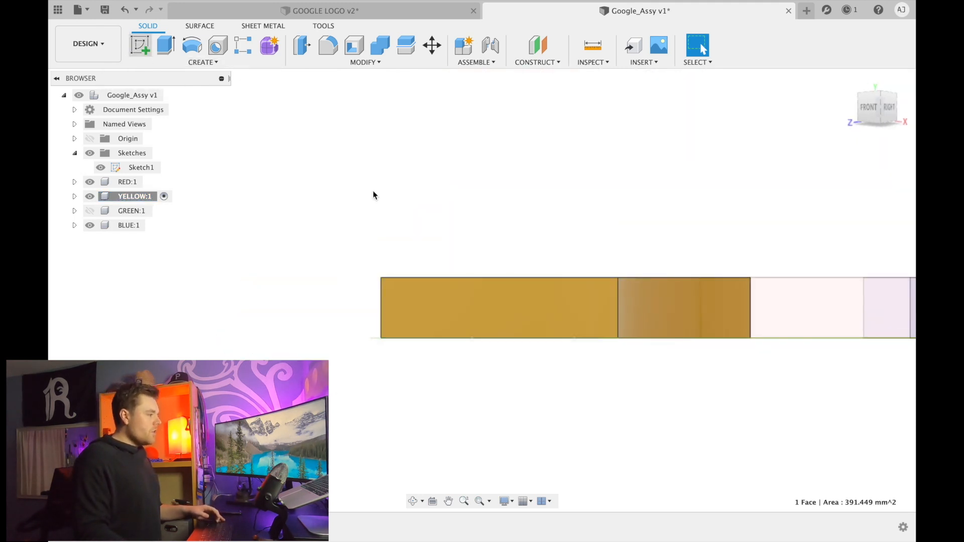
mouse_move(477, 283)
shift+middle_down()
mouse_move(523, 284)
mouse_move(523, 303)
mouse_move(353, 317)
shift+middle_up()
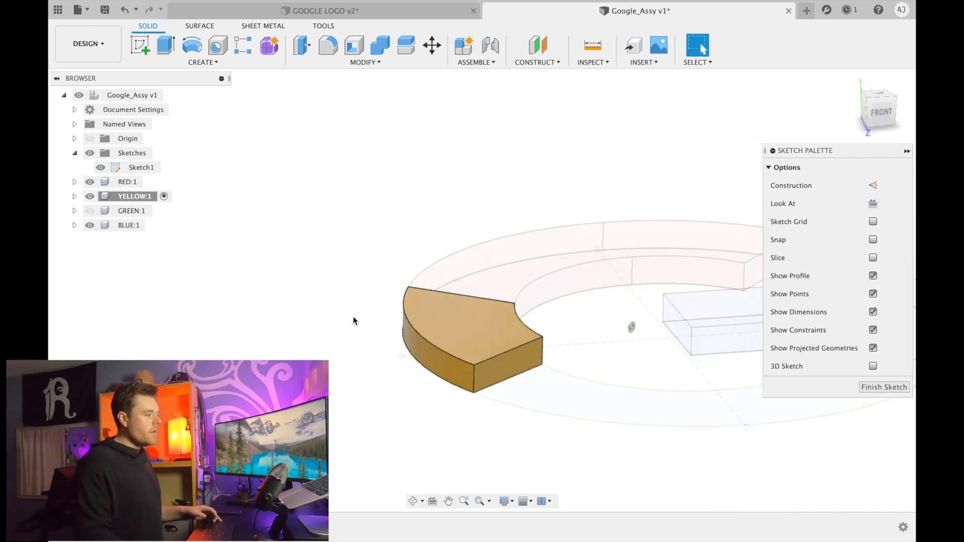
click(96, 211)
click(95, 212)
click(90, 197)
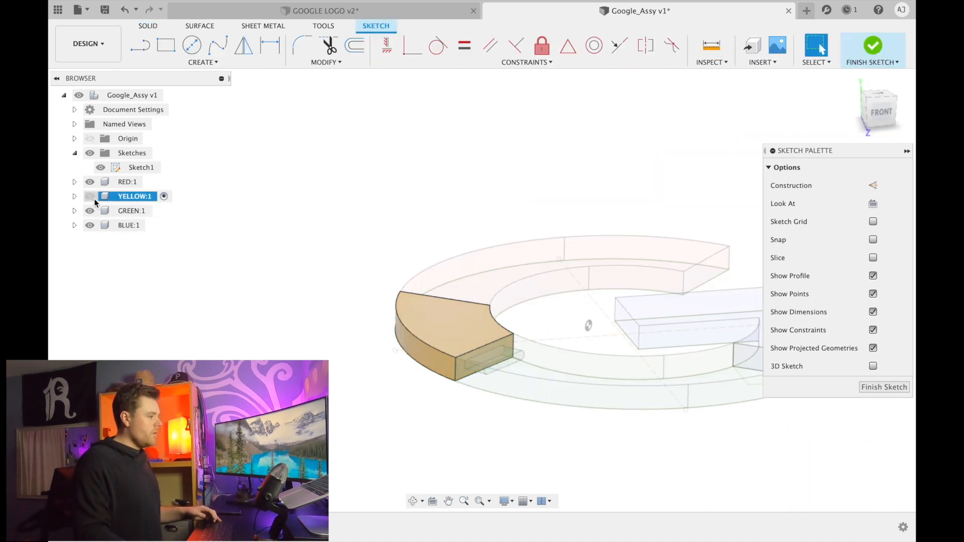
shift+middle_drag(403, 413, 494, 423)
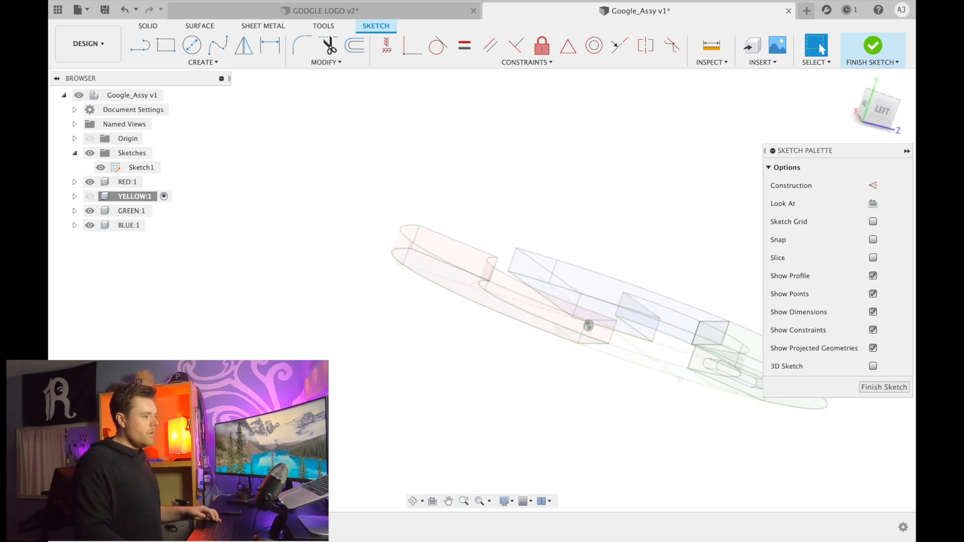
Project the four edges of the slot in the GREEN component's end face into the sketch
scroll(322, 406, down, 5)
scroll(497, 415, up, 5)
scroll(591, 400, up, 8)
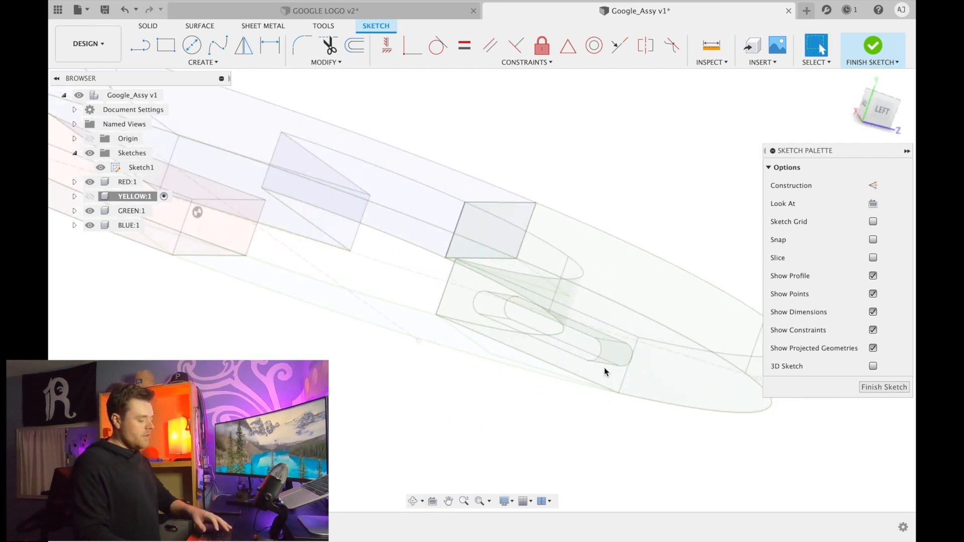
key(p)
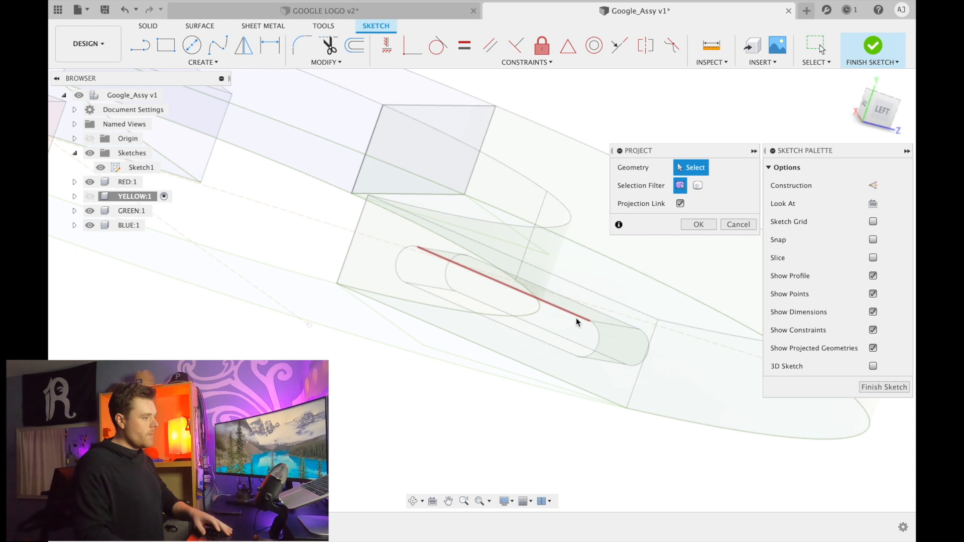
click(575, 316)
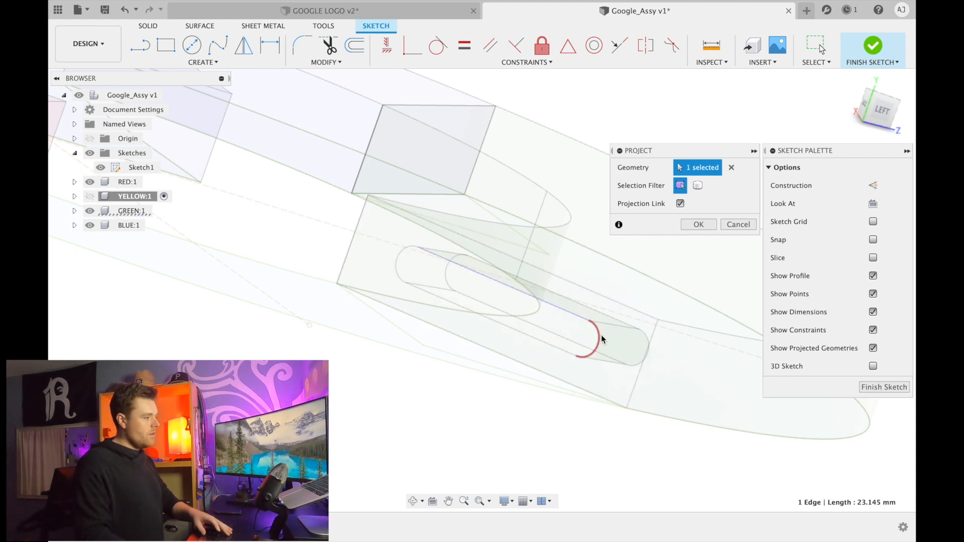
click(600, 335)
click(576, 348)
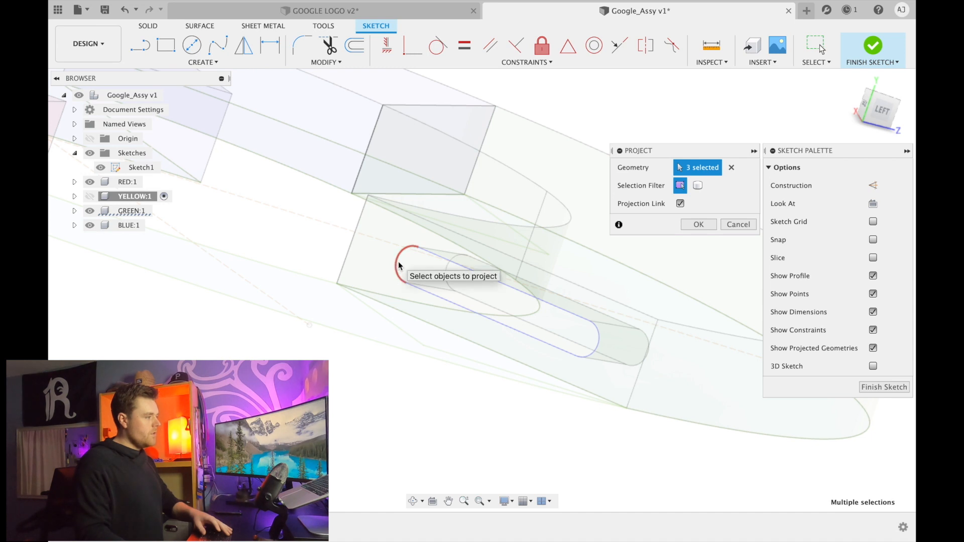
click(682, 264)
click(696, 224)
Show the YELLOW component, hide GREEN and view the sketched end face straight on
scroll(593, 293, down, 3)
shift+middle_drag(553, 303, 592, 346)
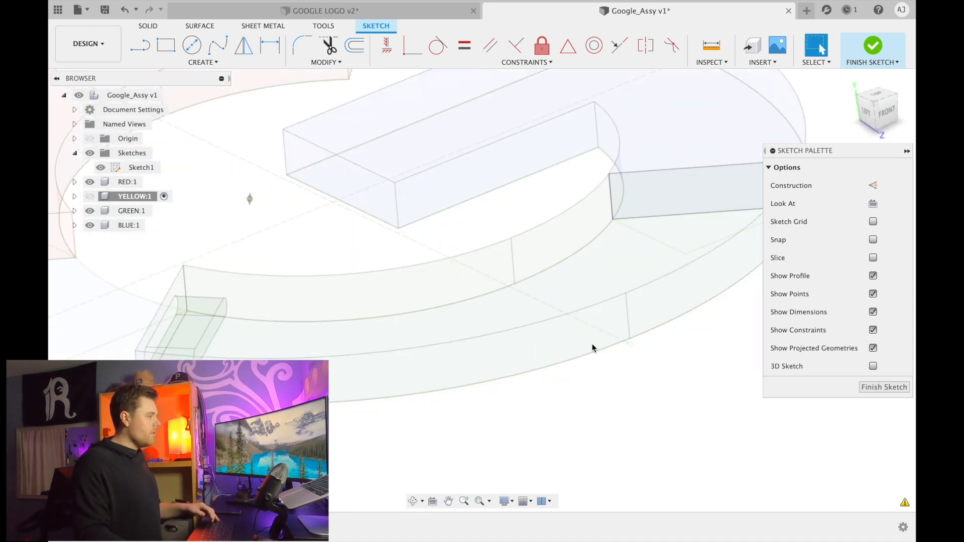
scroll(592, 347, down, 3)
click(91, 197)
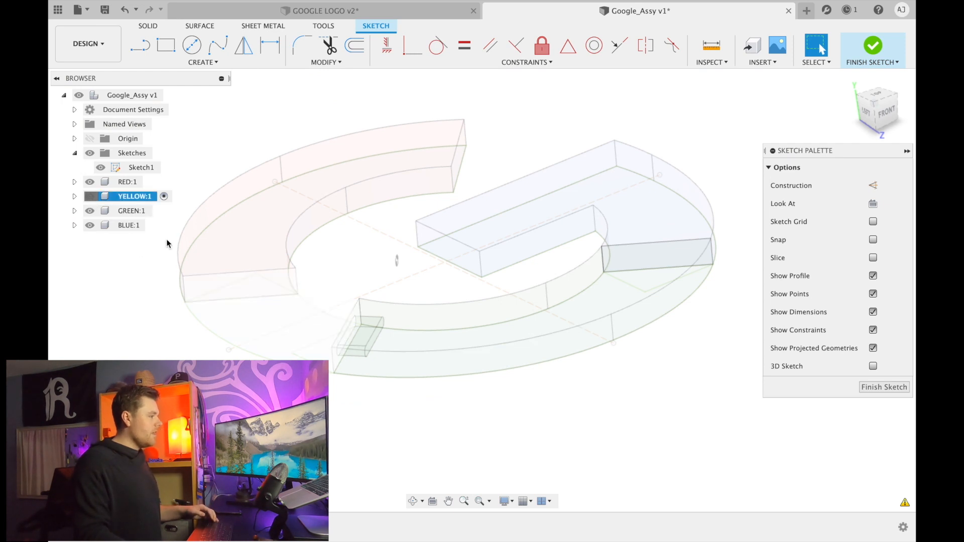
click(90, 211)
mouse_move(472, 332)
shift+middle_down()
mouse_move(459, 327)
mouse_move(482, 311)
shift+middle_up()
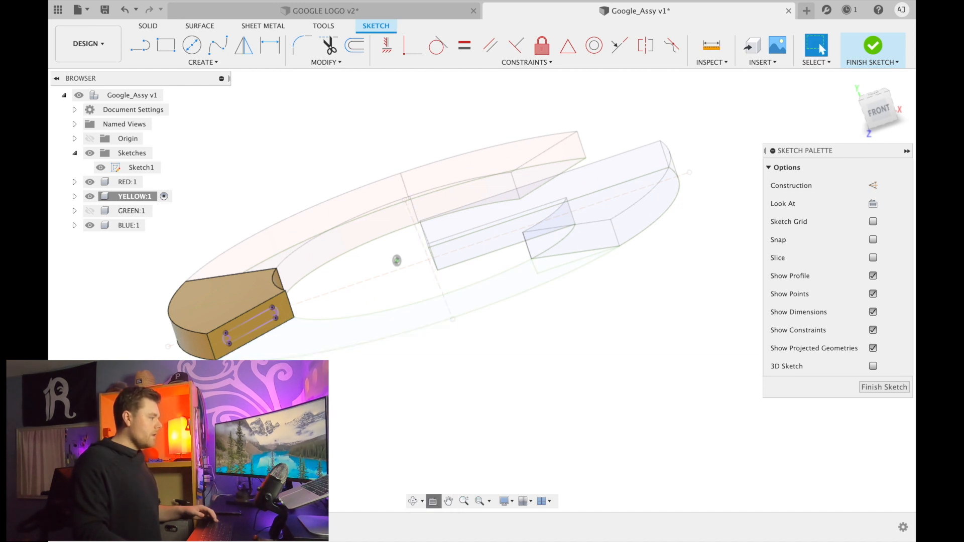
click(432, 500)
click(221, 339)
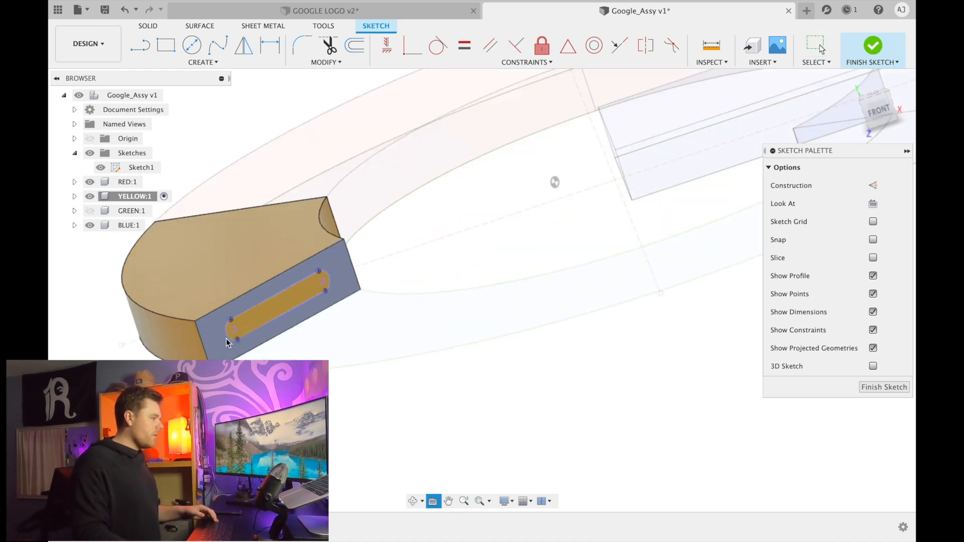
click(327, 258)
click(390, 319)
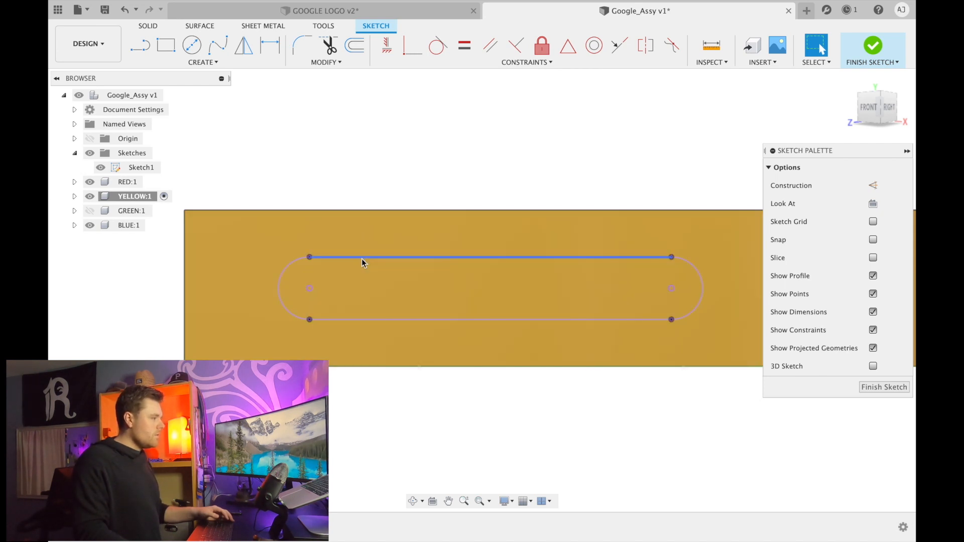
Convert the slot's two projected lines and two end arcs to construction geometry
click(361, 258)
mouse_move(298, 264)
right_down()
mouse_move(255, 213)
mouse_move(239, 128)
mouse_move(253, 125)
right_up()
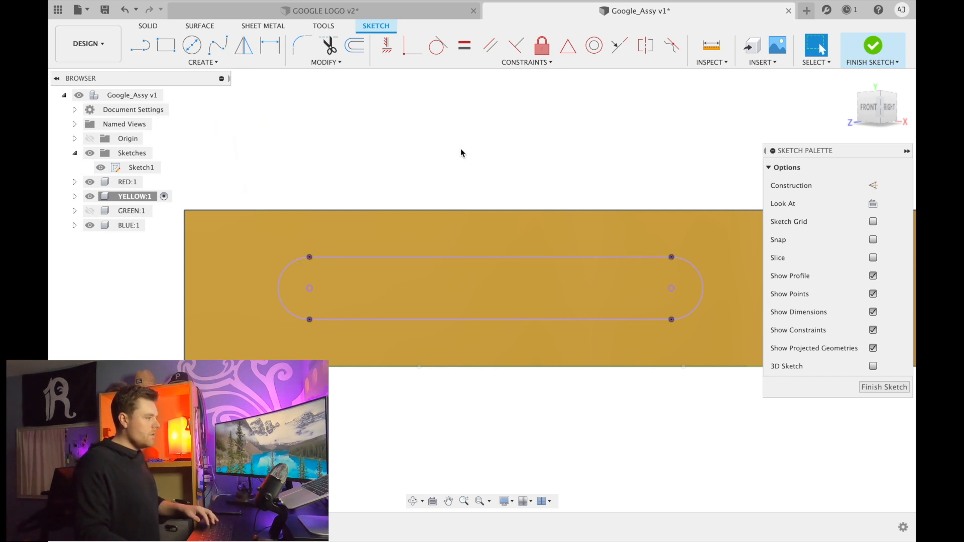
click(402, 257)
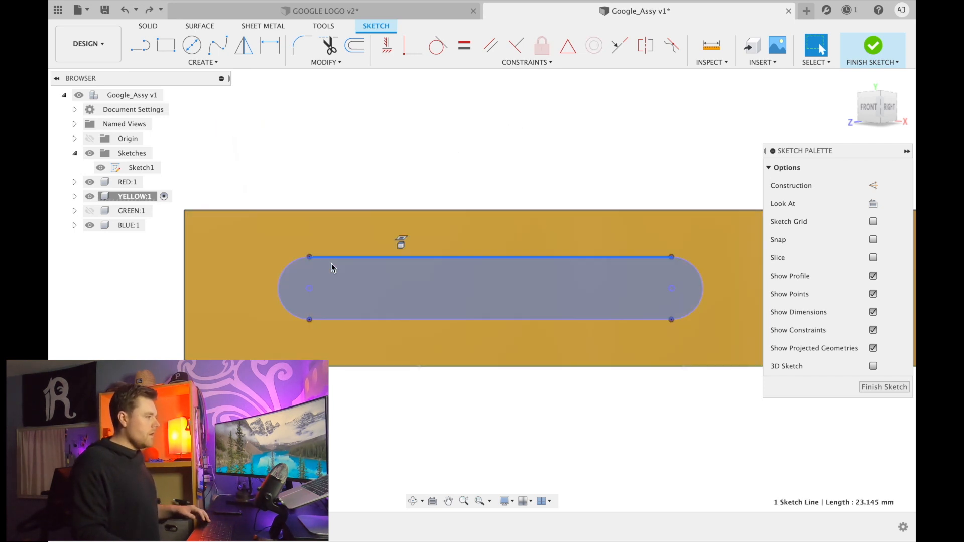
right_click(292, 264)
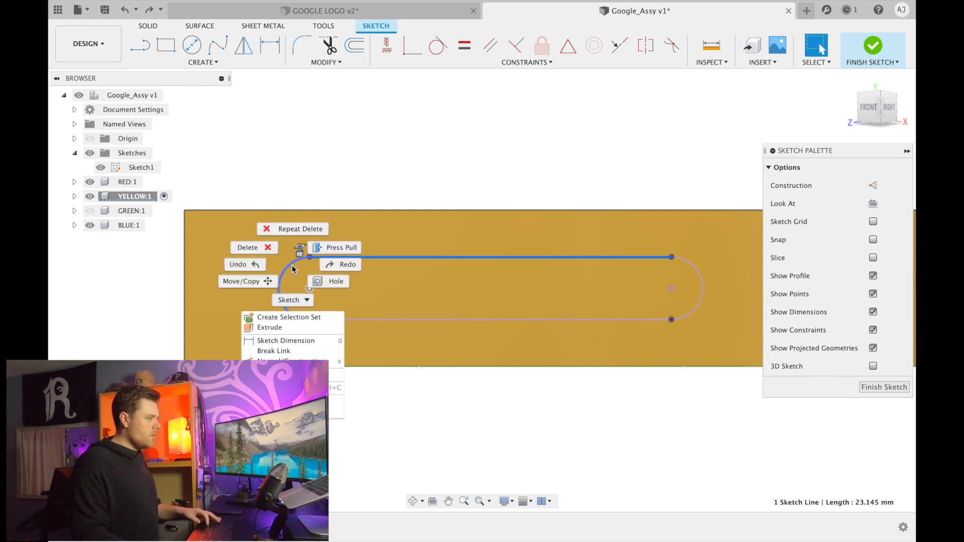
key(Escape)
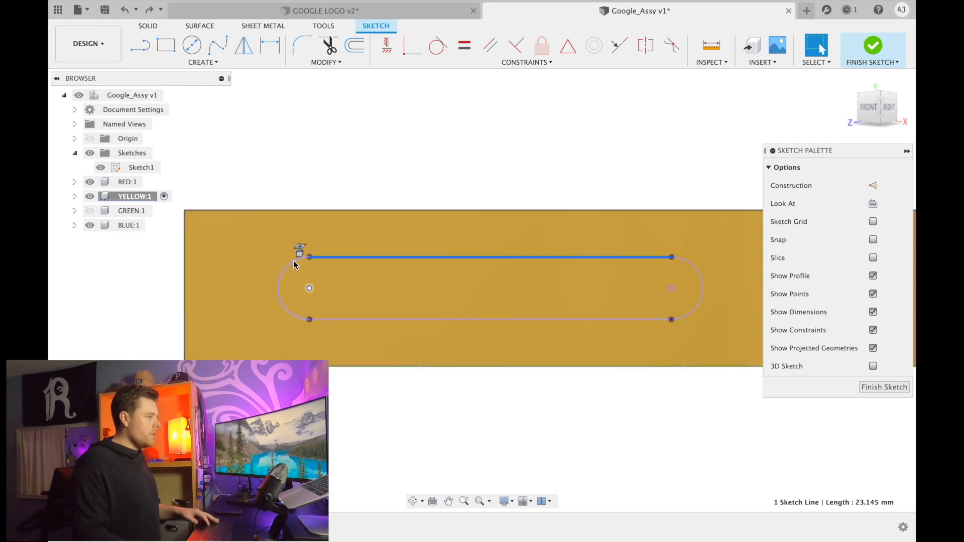
shift+click(293, 263)
shift+click(376, 320)
shift+click(702, 302)
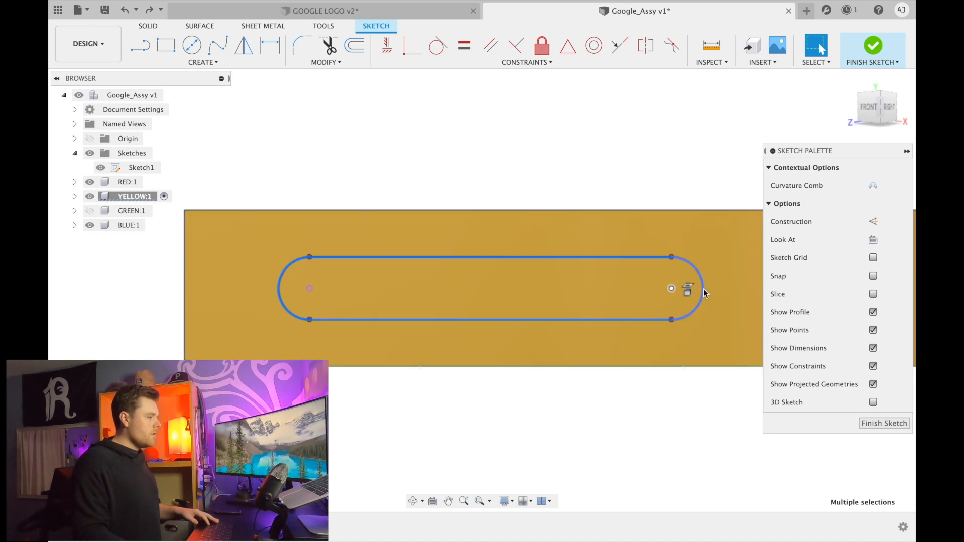
key(x)
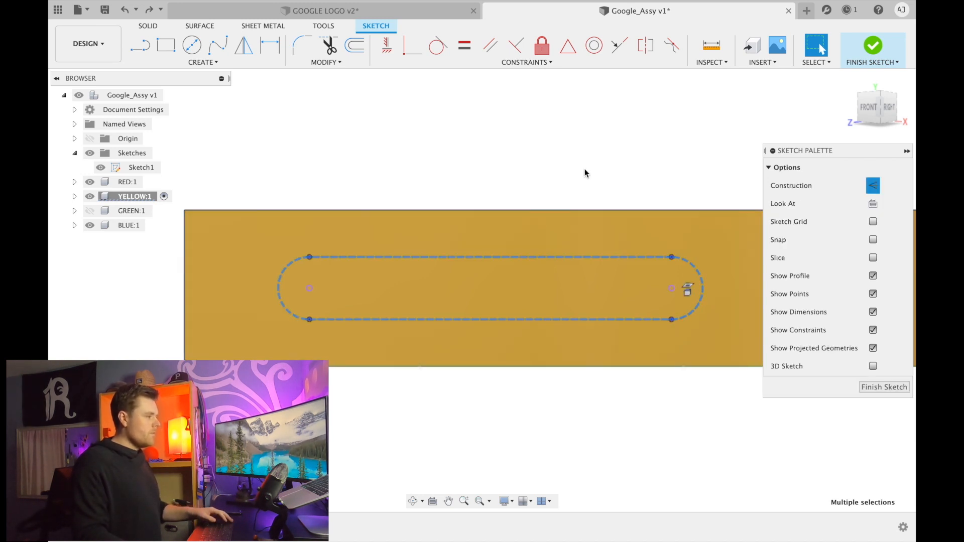
click(584, 170)
click(326, 63)
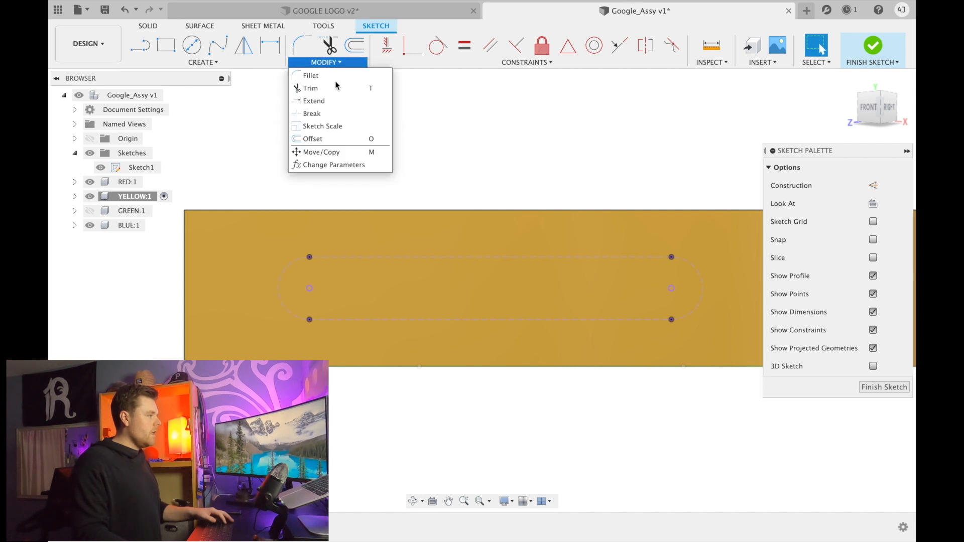
click(333, 140)
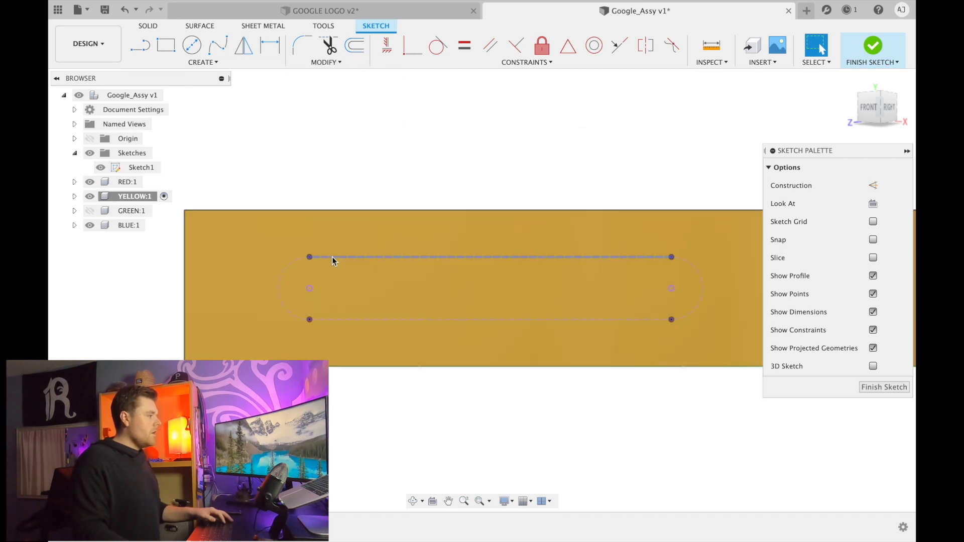
click(332, 256)
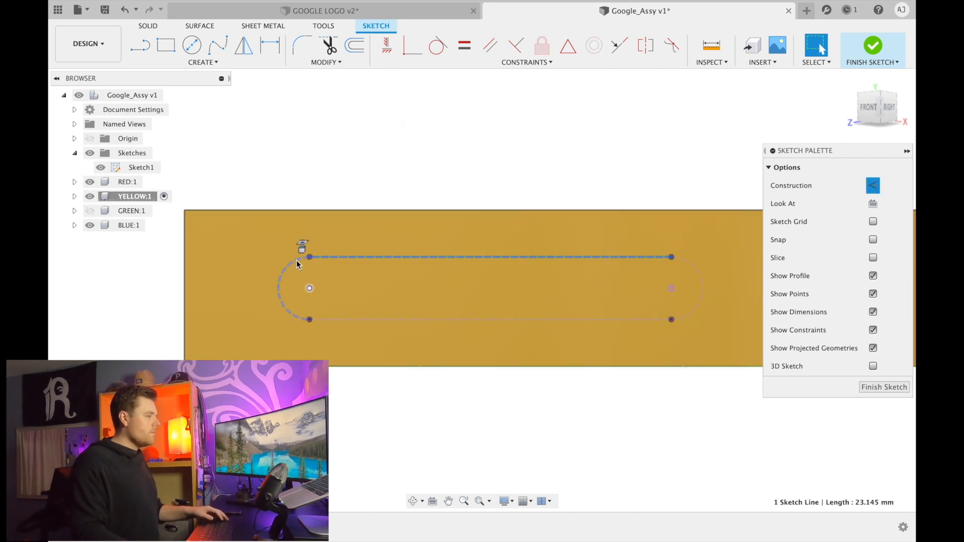
click(297, 260)
Offset the slot's four construction curves inward with an offset position of -0.2 mm
click(330, 318)
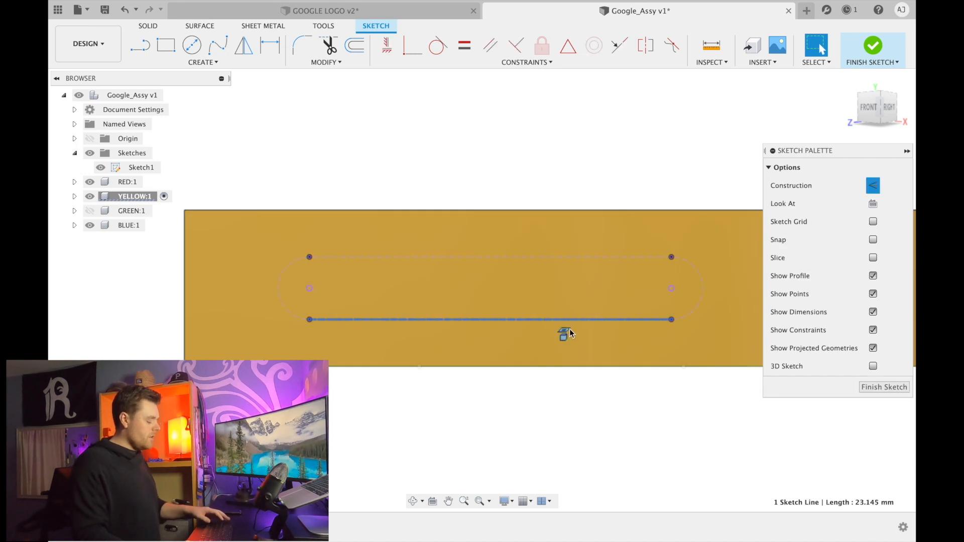
shift+click(694, 310)
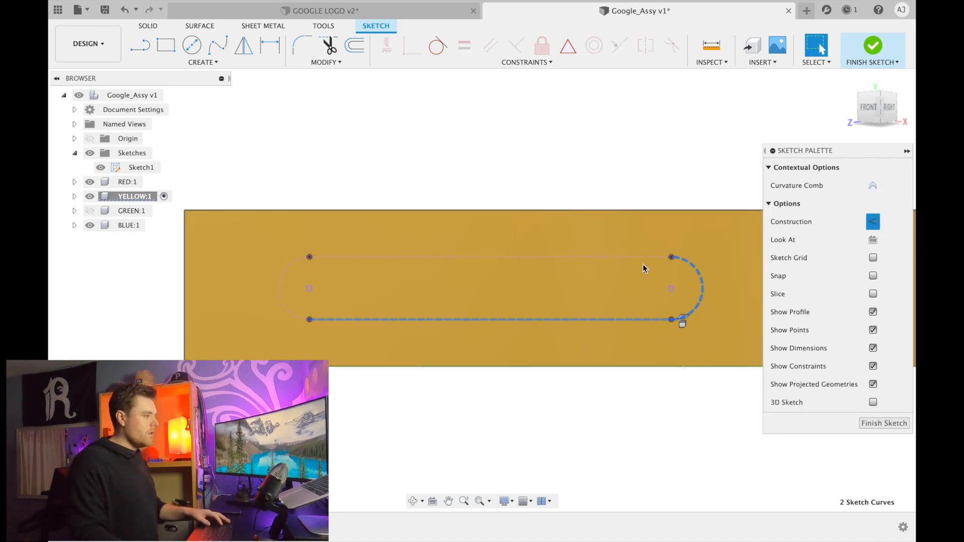
shift+click(635, 257)
shift+click(279, 273)
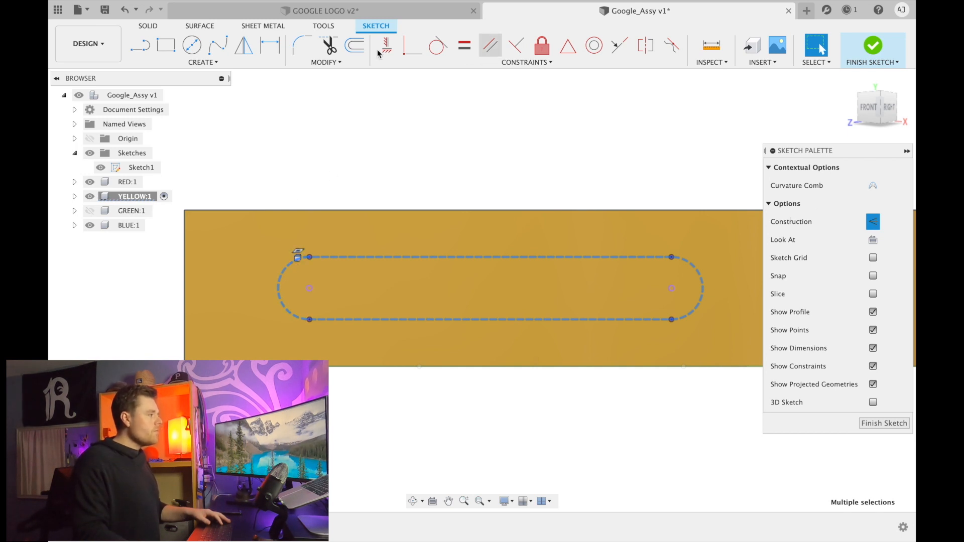
click(322, 62)
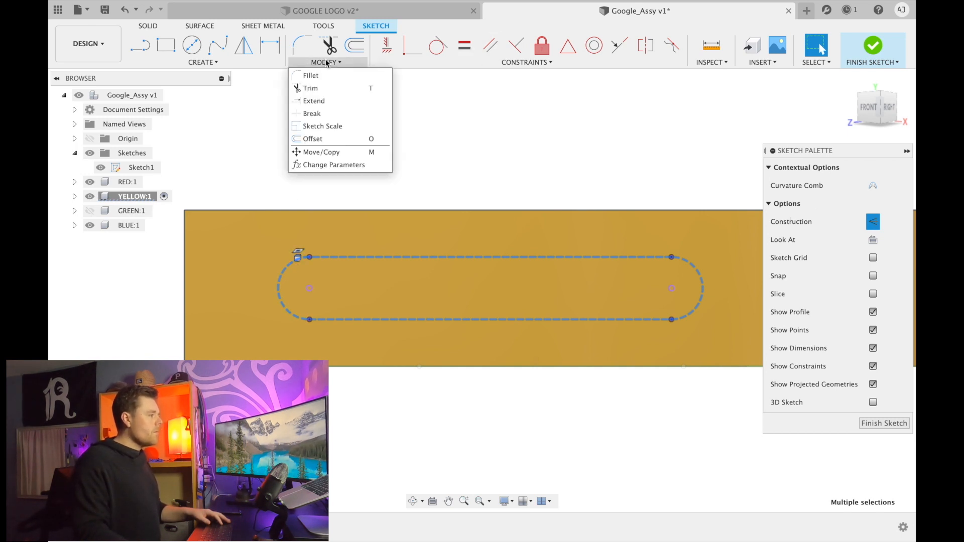
click(319, 138)
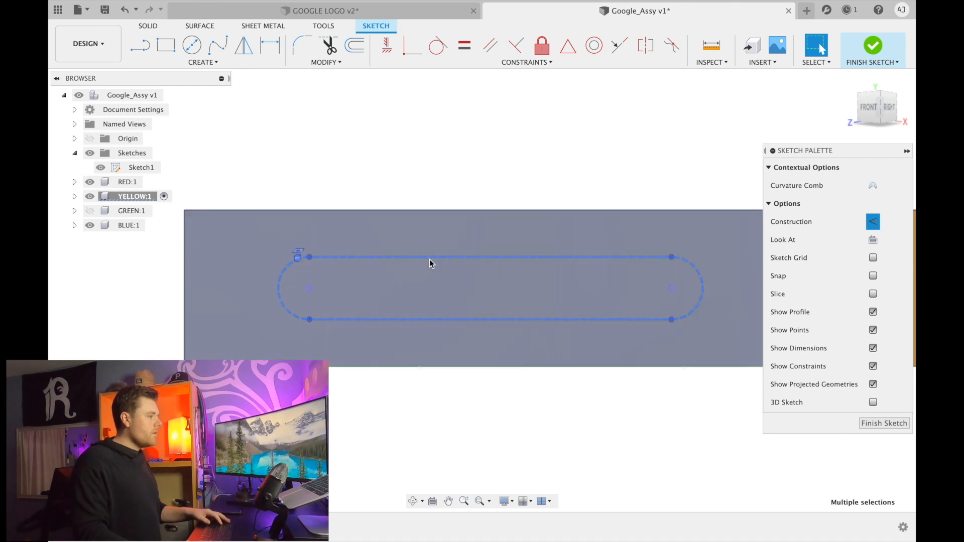
scroll(358, 392, down, 3)
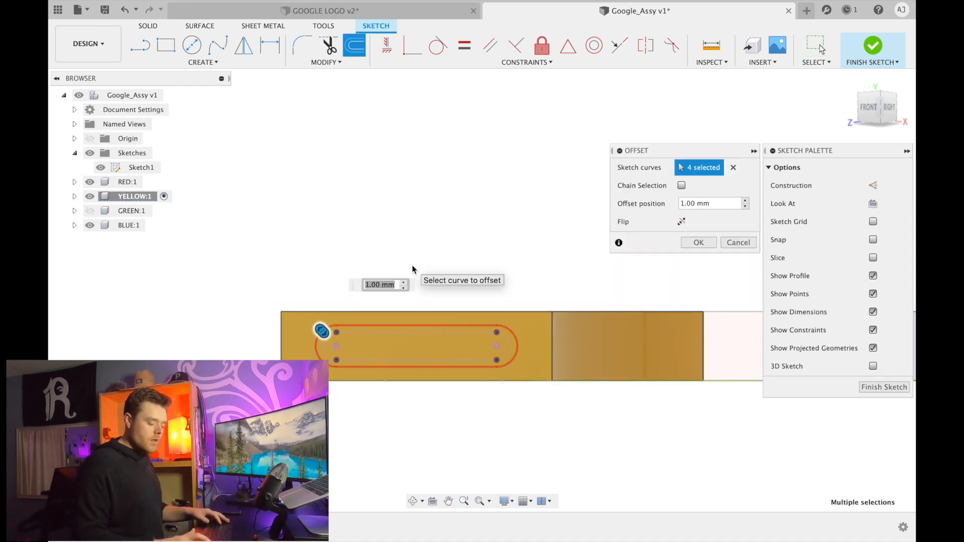
text(-.2)
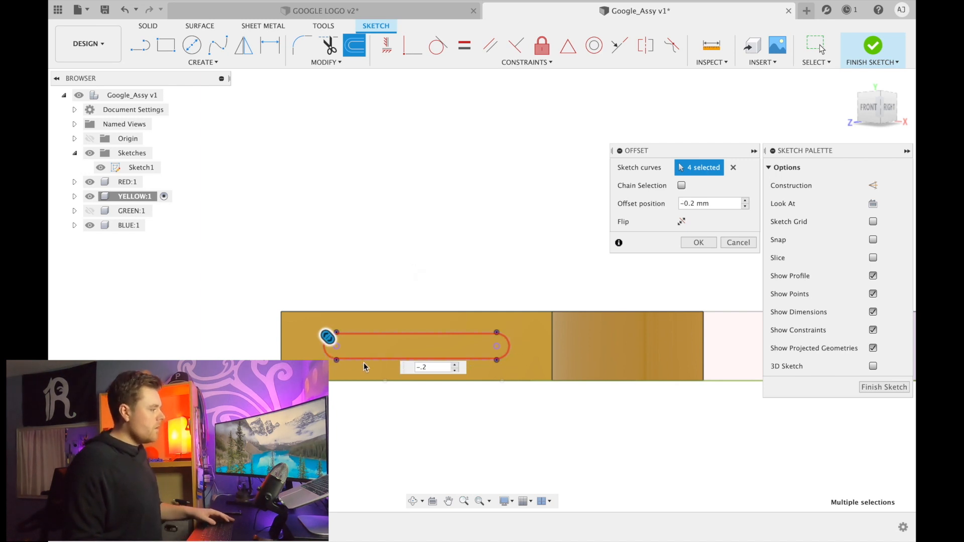
scroll(365, 362, up, 5)
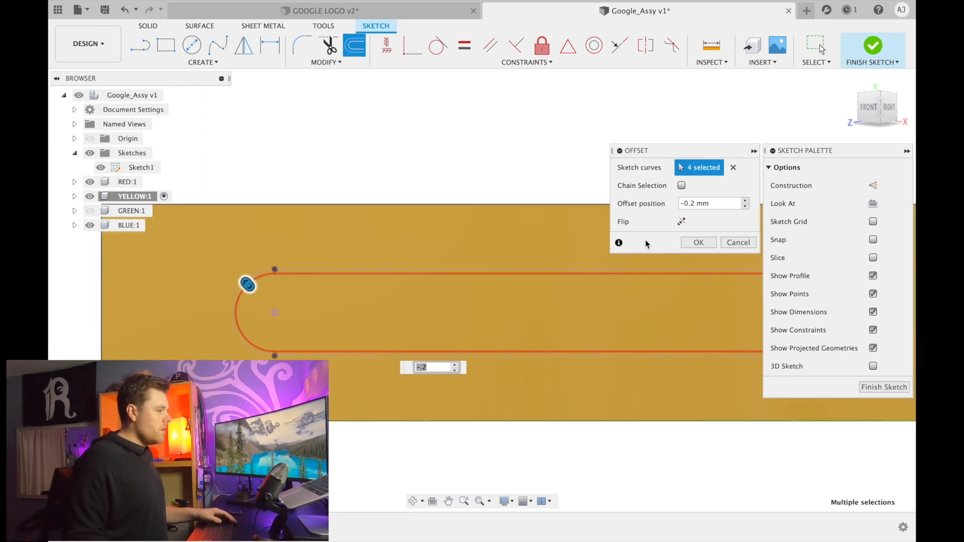
click(698, 242)
Check the offset gap at the slot's rounded end and finish the sketch
scroll(422, 153, down, 3)
scroll(346, 211, up, 2)
scroll(292, 236, up, 6)
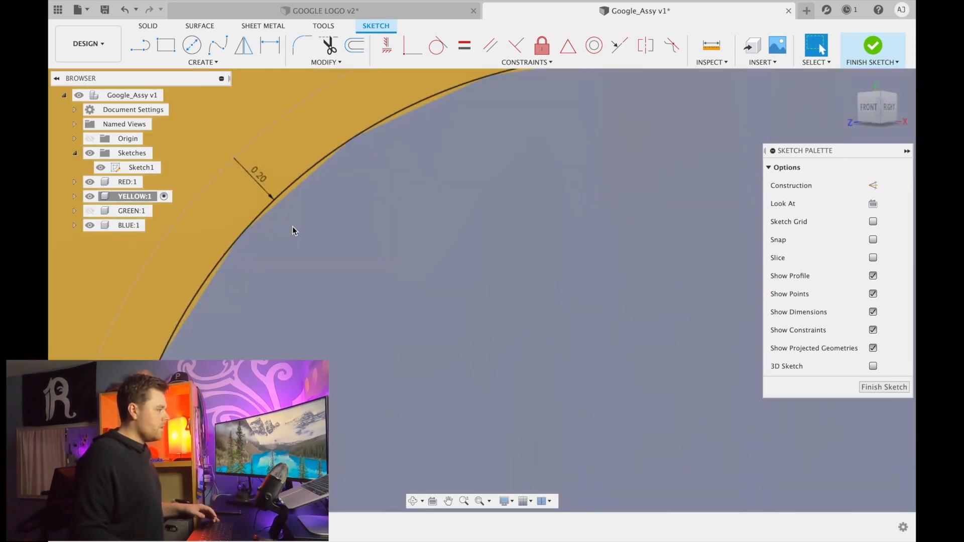
scroll(274, 206, down, 8)
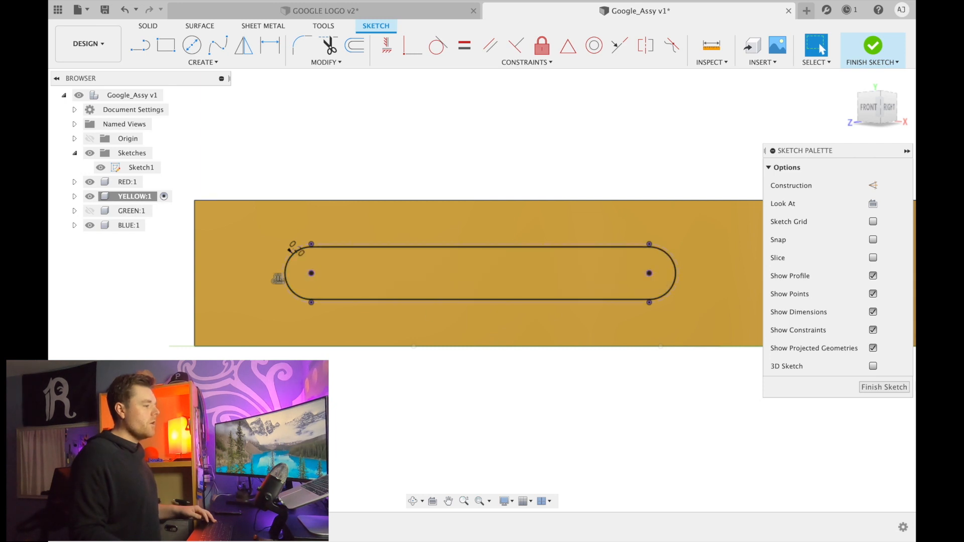
click(884, 387)
Extrude the inner offset slot profile on the YELLOW end face outward by a distance of 9.5 mm
scroll(544, 284, down, 4)
shift+middle_drag(562, 291, 617, 323)
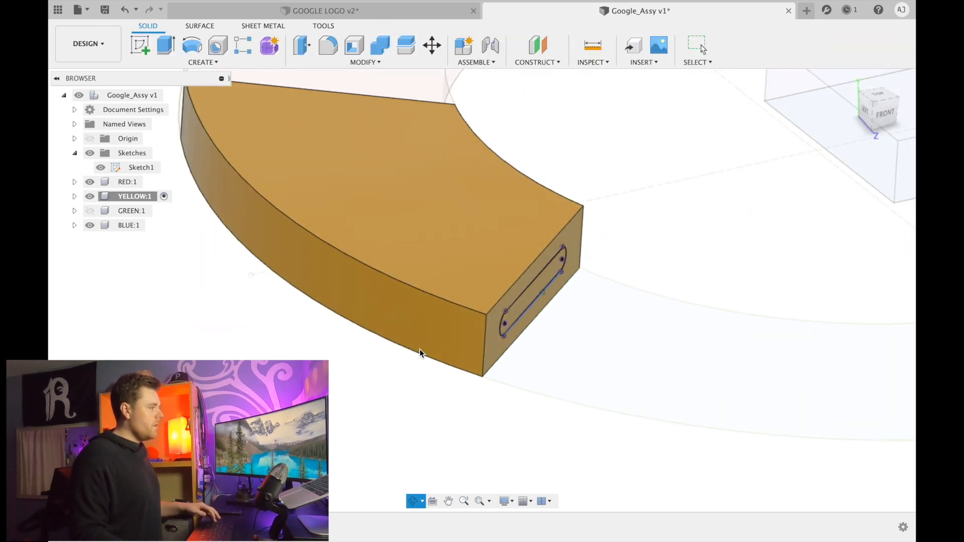
scroll(419, 349, down, 4)
scroll(502, 310, up, 2)
scroll(501, 308, up, 5)
shift+middle_drag(499, 302, 491, 299)
click(490, 291)
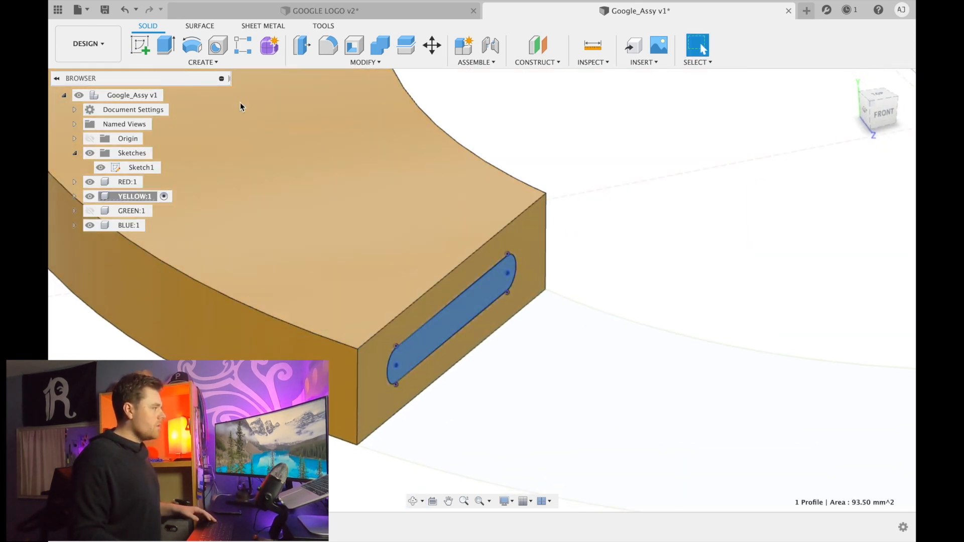
click(167, 46)
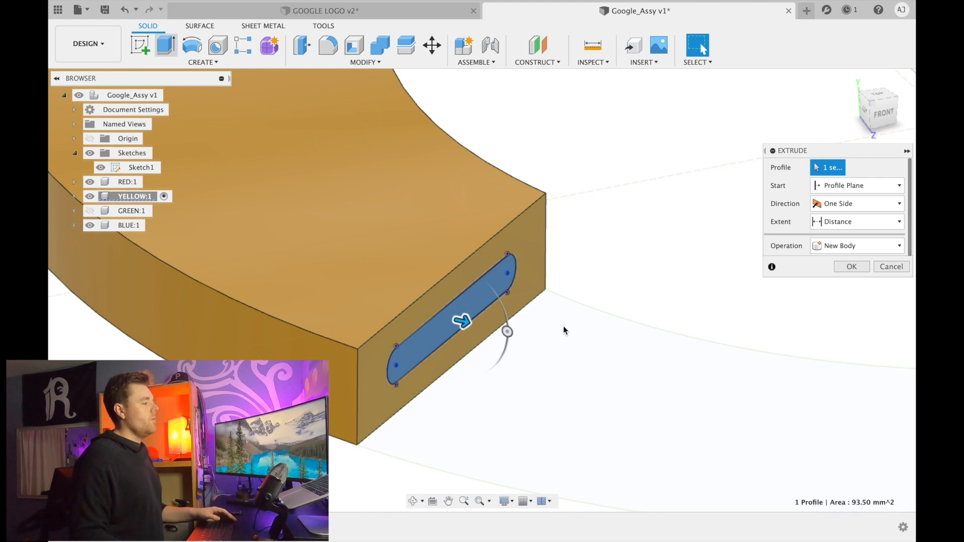
click(849, 239)
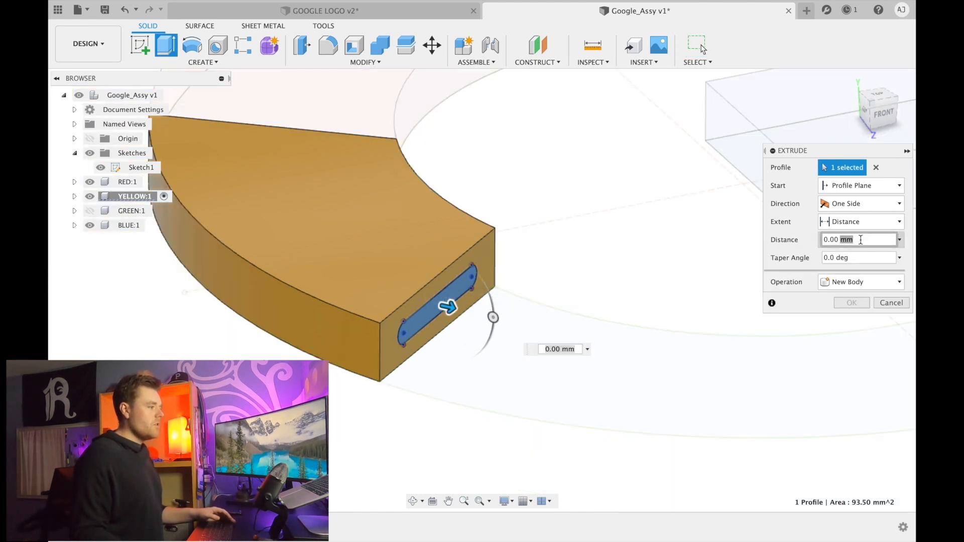
drag(809, 237, 801, 240)
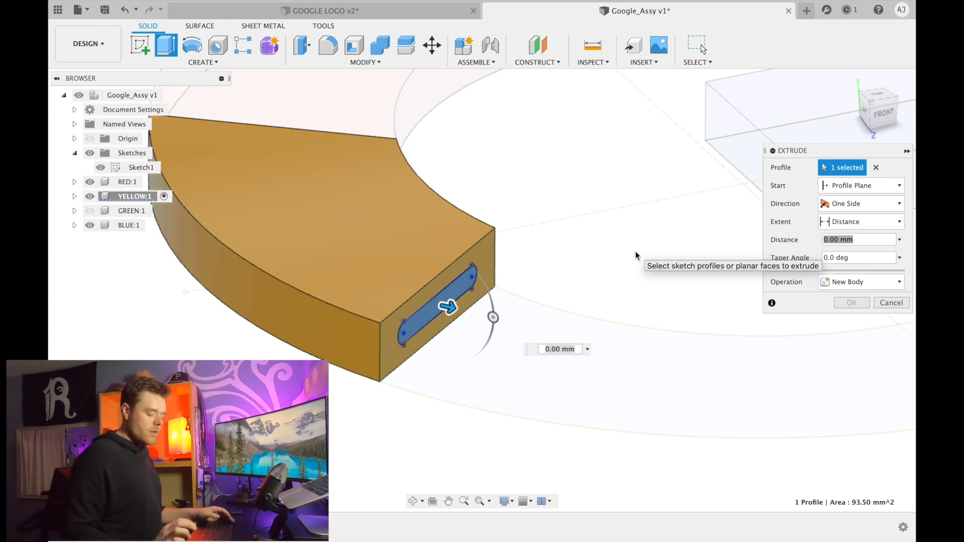
text(9)
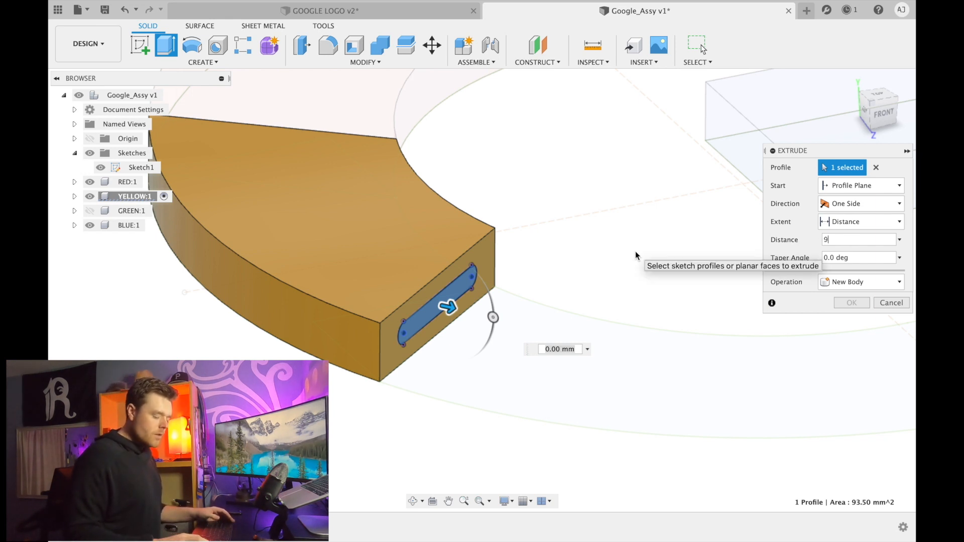
text(.5)
click(852, 303)
Show the GREEN component again and check how the new tab sits inside its slot
scroll(414, 272, down, 3)
shift+middle_drag(415, 269, 441, 272)
scroll(584, 360, down, 4)
shift+middle_drag(579, 346, 470, 359)
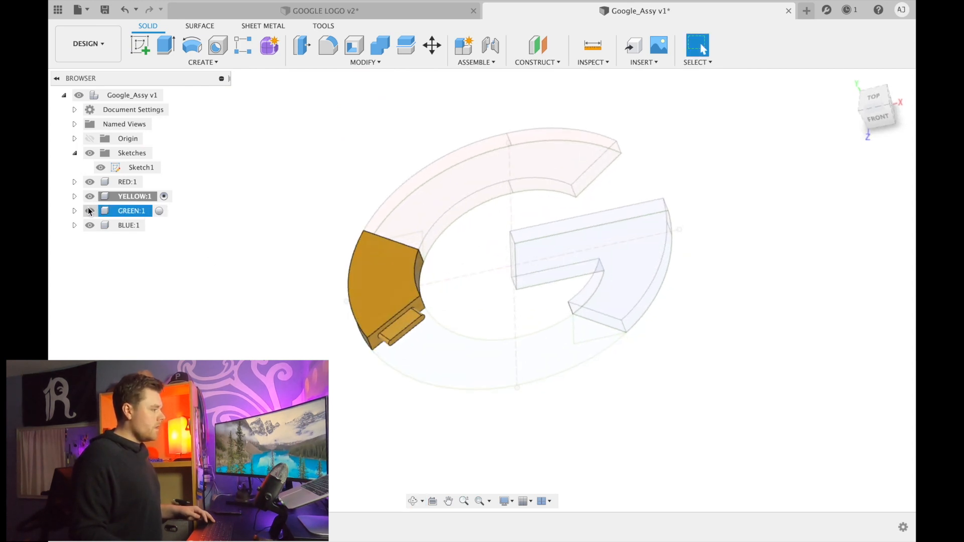
scroll(402, 333, up, 5)
shift+middle_drag(450, 317, 456, 309)
scroll(348, 341, up, 8)
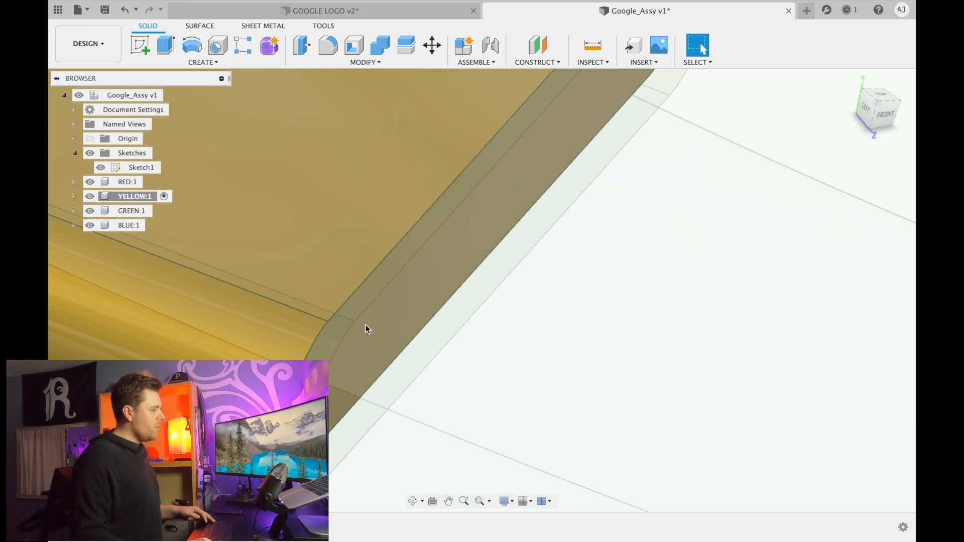
Examine the clearance gap between the tab's rounded edges and the surrounding GREEN slot
scroll(517, 341, down, 8)
shift+middle_drag(539, 367, 488, 357)
scroll(504, 334, up, 5)
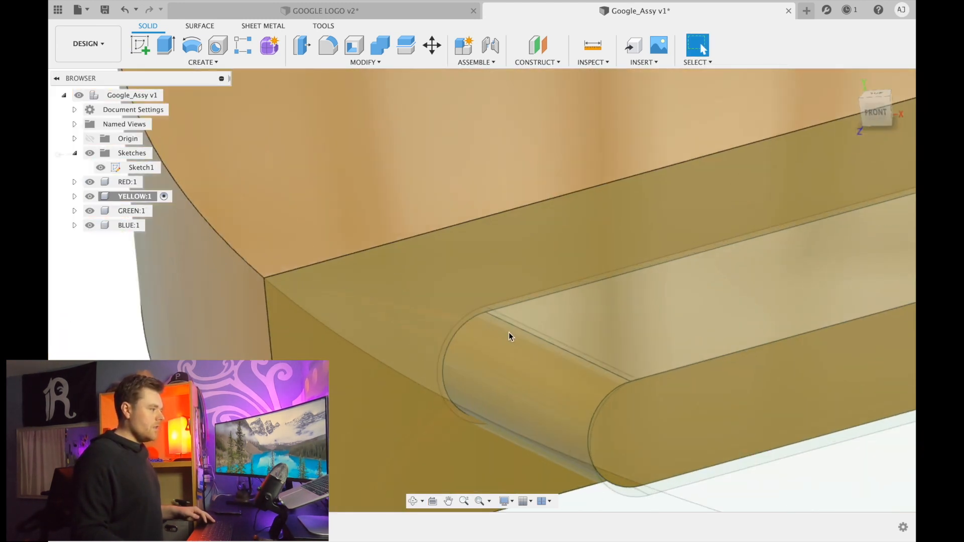
shift+middle_drag(468, 303, 497, 293)
scroll(436, 328, down, 5)
scroll(303, 351, up, 7)
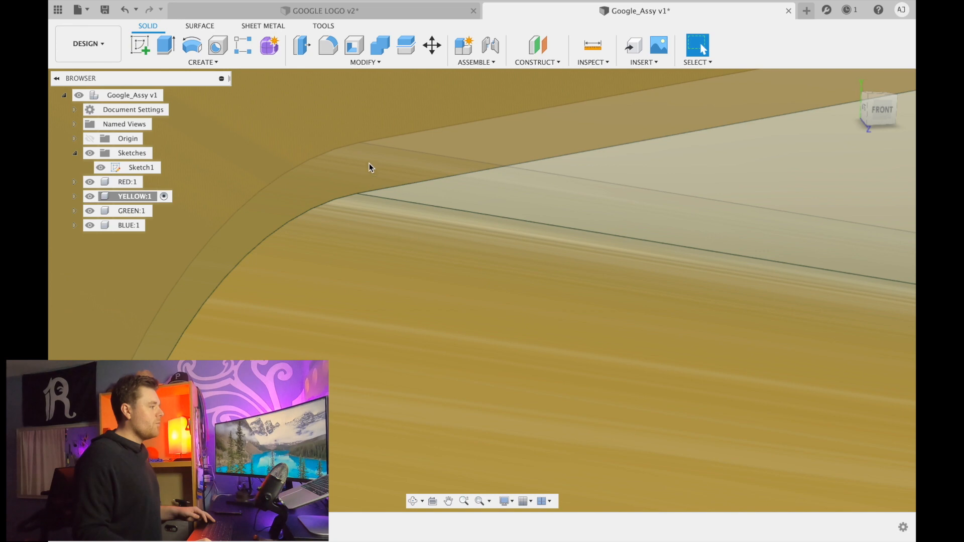
scroll(411, 322, down, 6)
shift+middle_drag(413, 321, 432, 330)
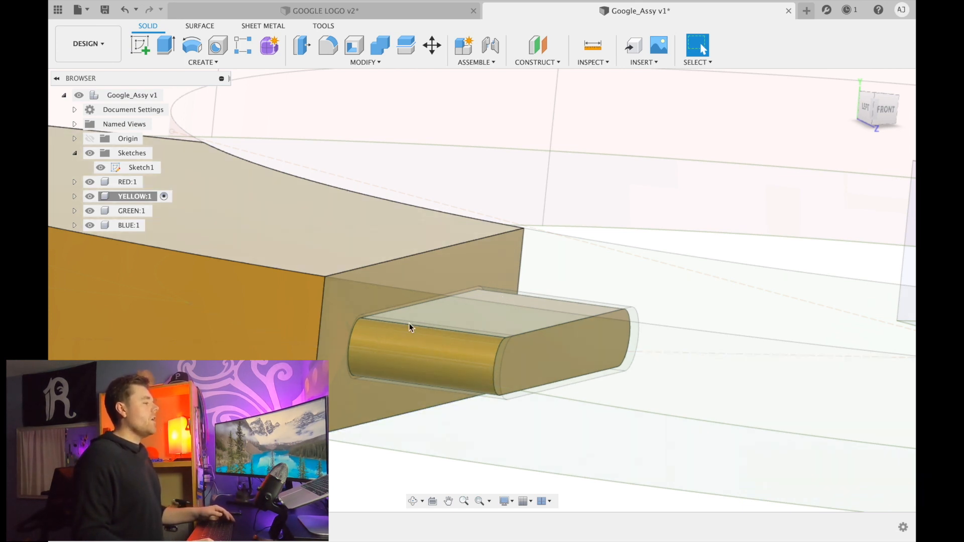
scroll(436, 366, down, 5)
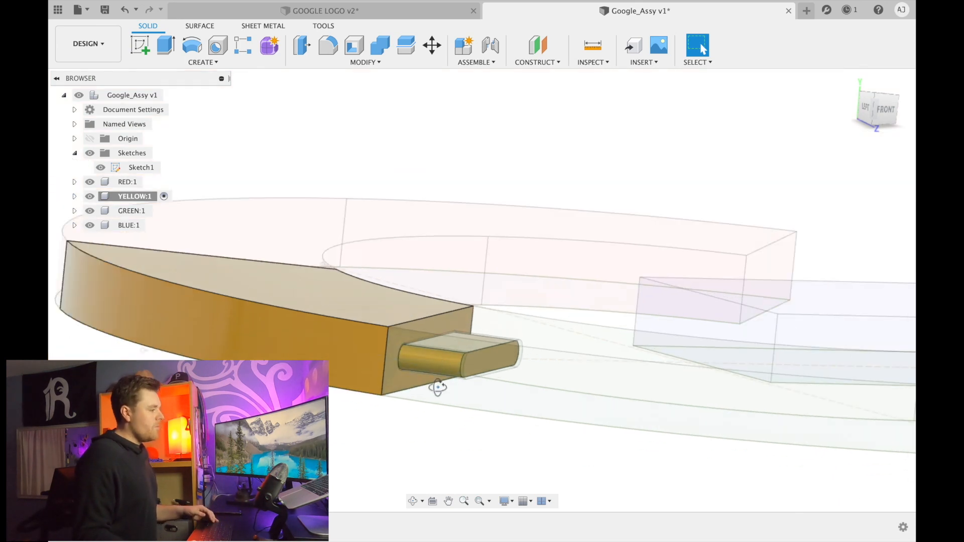
Examine the whole logo assembly, from the finished tab to the joint between YELLOW and RED
scroll(441, 376, down, 5)
scroll(417, 402, down, 5)
shift+middle_drag(418, 402, 415, 357)
scroll(435, 400, down, 5)
scroll(435, 400, up, 4)
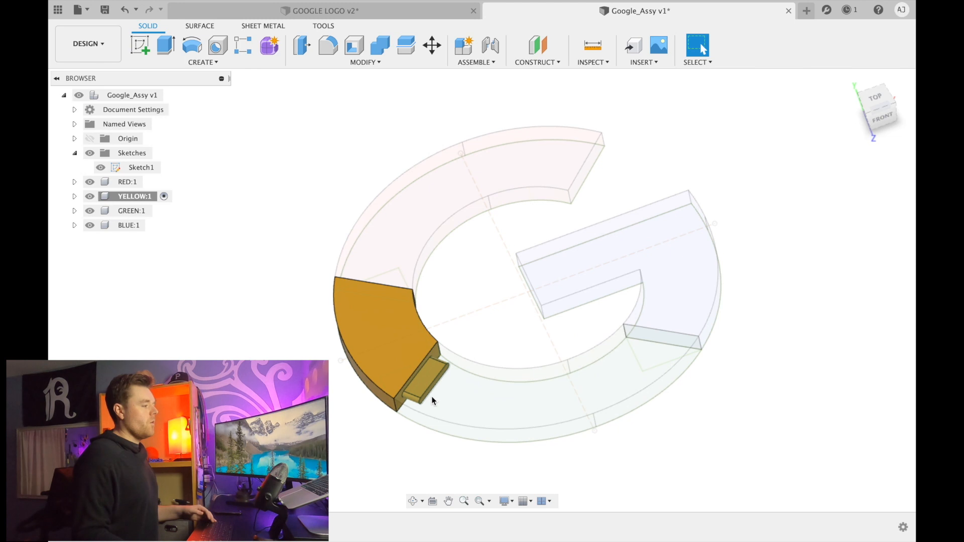
scroll(425, 396, up, 3)
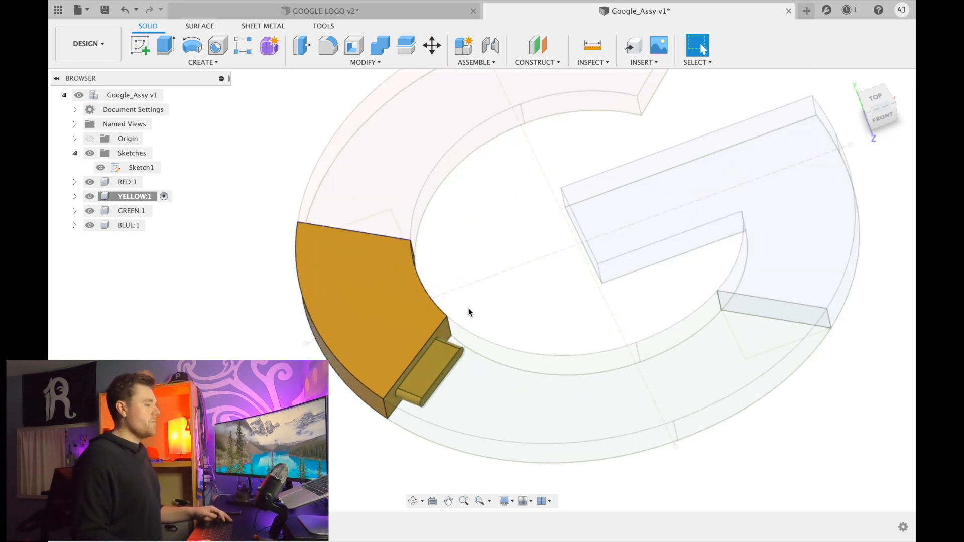
shift+middle_drag(501, 299, 505, 300)
scroll(504, 294, down, 4)
shift+middle_drag(651, 353, 671, 360)
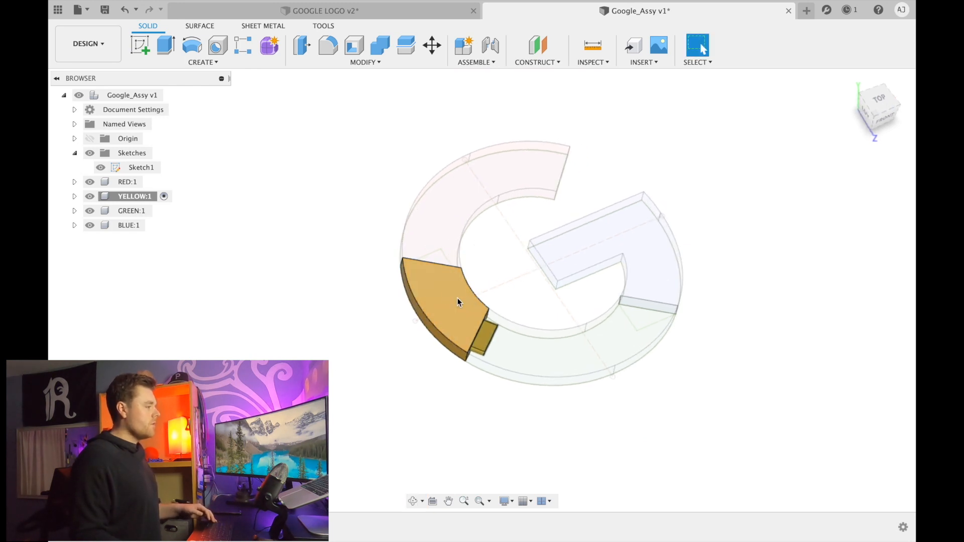
shift+middle_drag(428, 282, 456, 298)
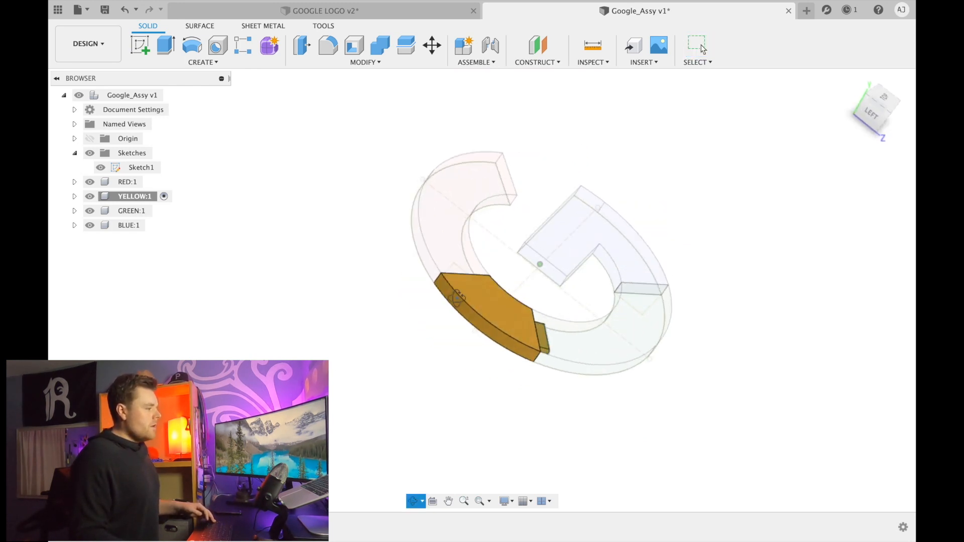
scroll(457, 297, up, 3)
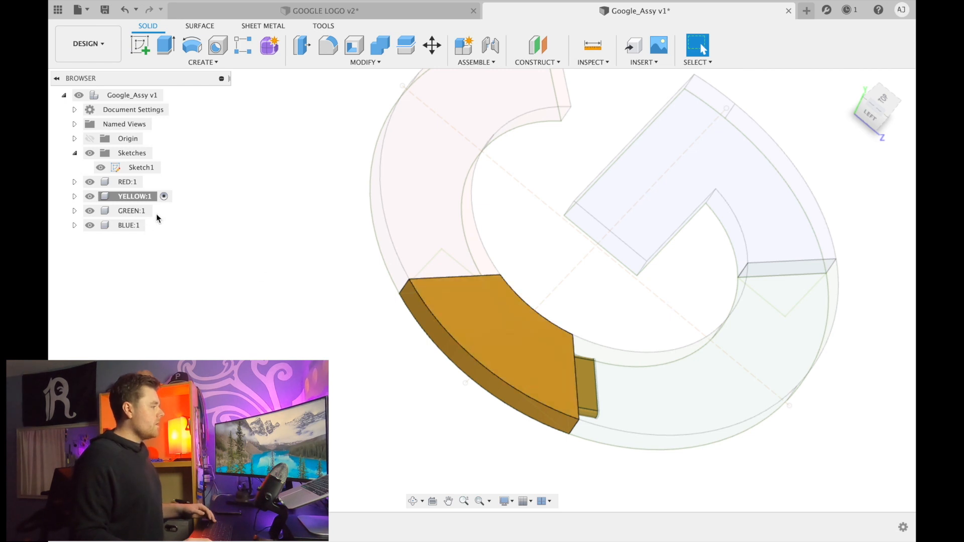
Collapse the assembly's sketches folder and hide the RED component
click(75, 154)
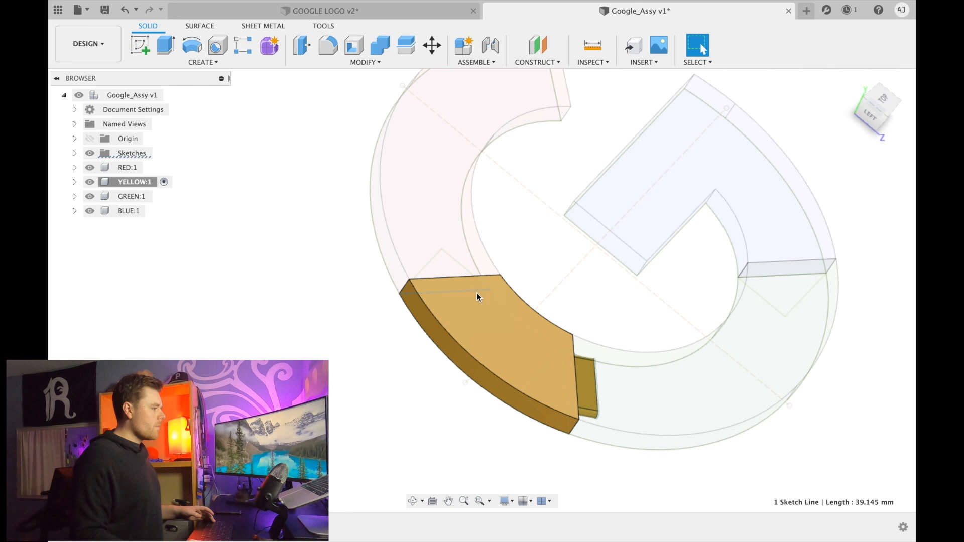
click(498, 331)
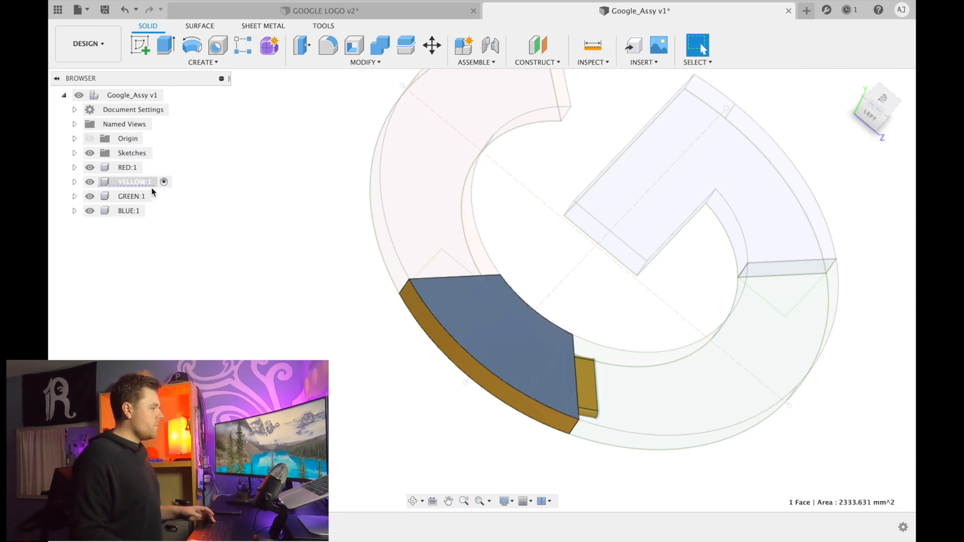
click(453, 193)
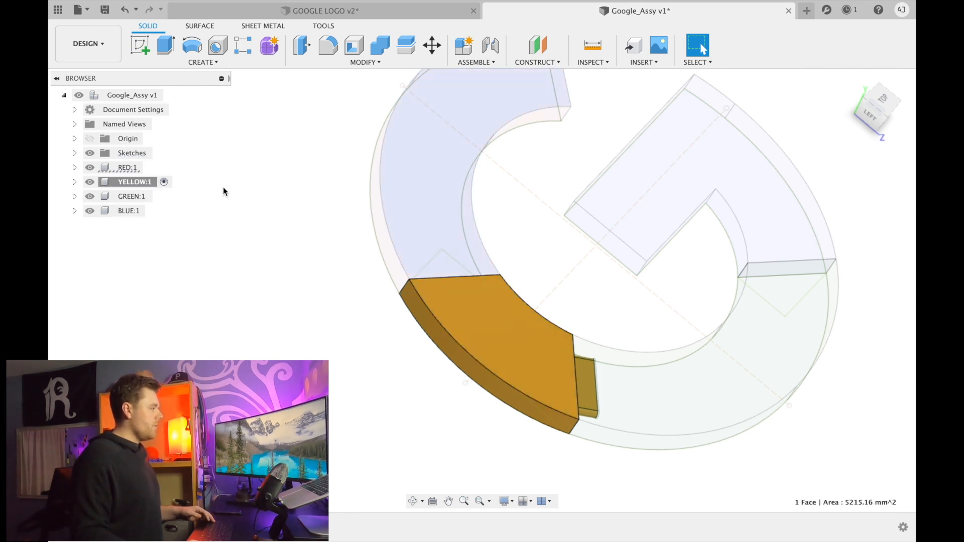
key(v)
Start a sketch on the YELLOW piece's end face that adjoins the RED piece
shift+middle_drag(422, 282, 357, 248)
scroll(357, 247, up, 2)
scroll(358, 245, up, 3)
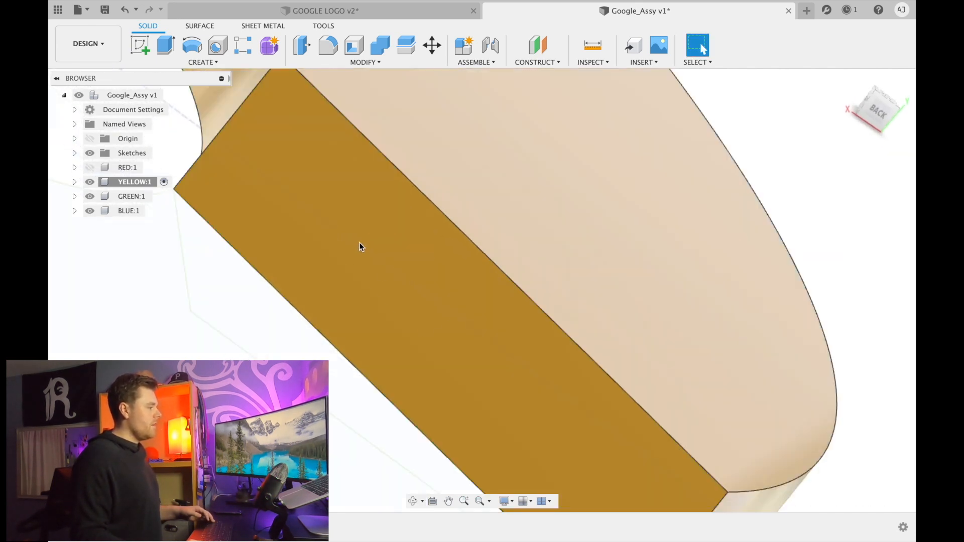
click(389, 266)
click(416, 259)
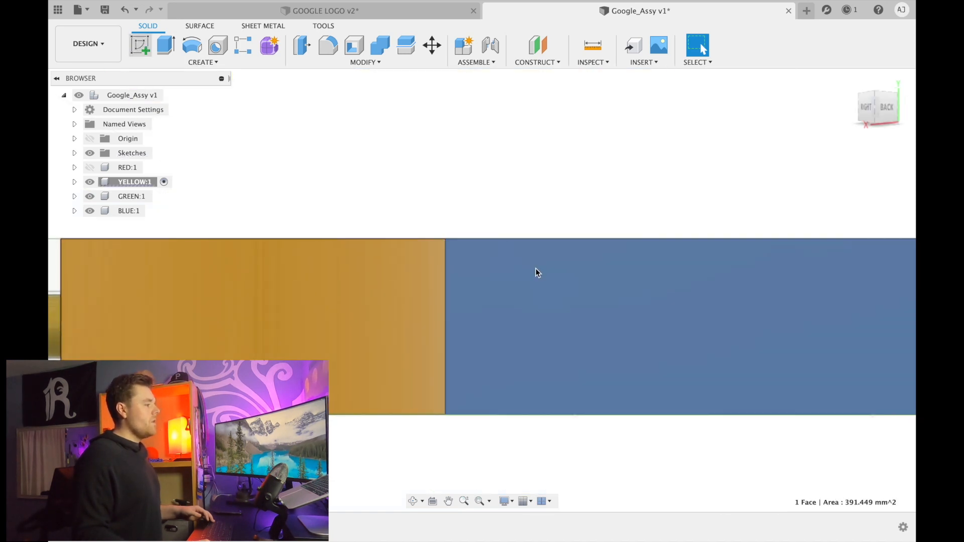
scroll(215, 293, down, 4)
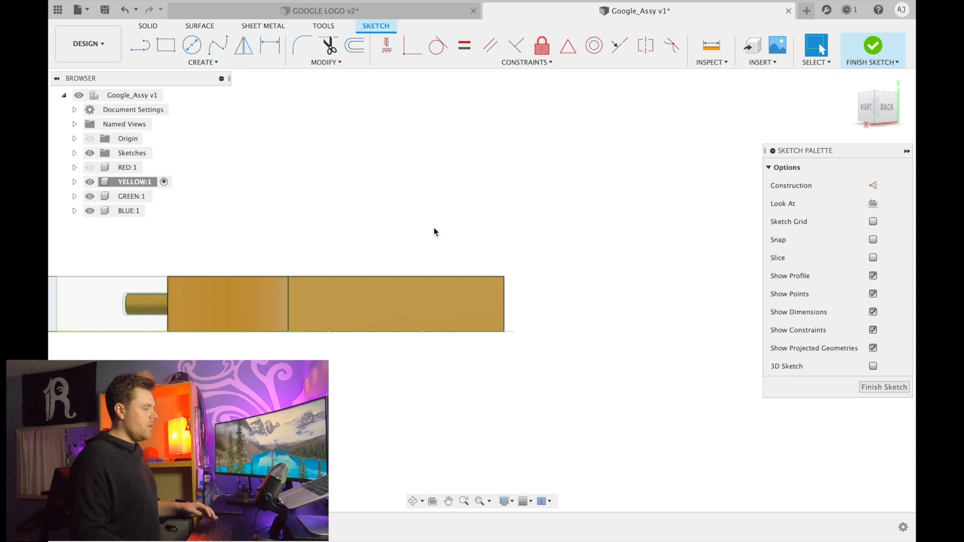
Draw a horizontal line between the midpoints of the face's two short edges and convert it to construction geometry
key(l)
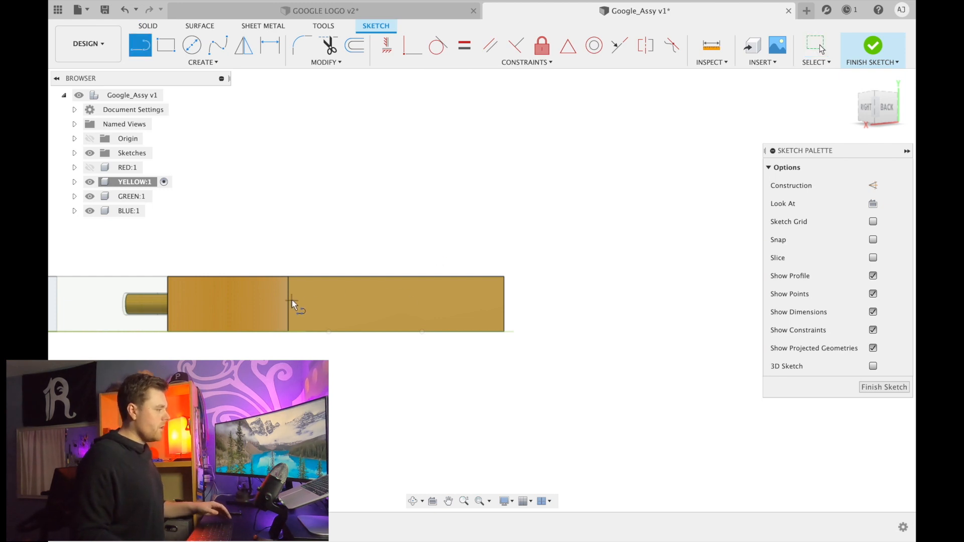
click(288, 302)
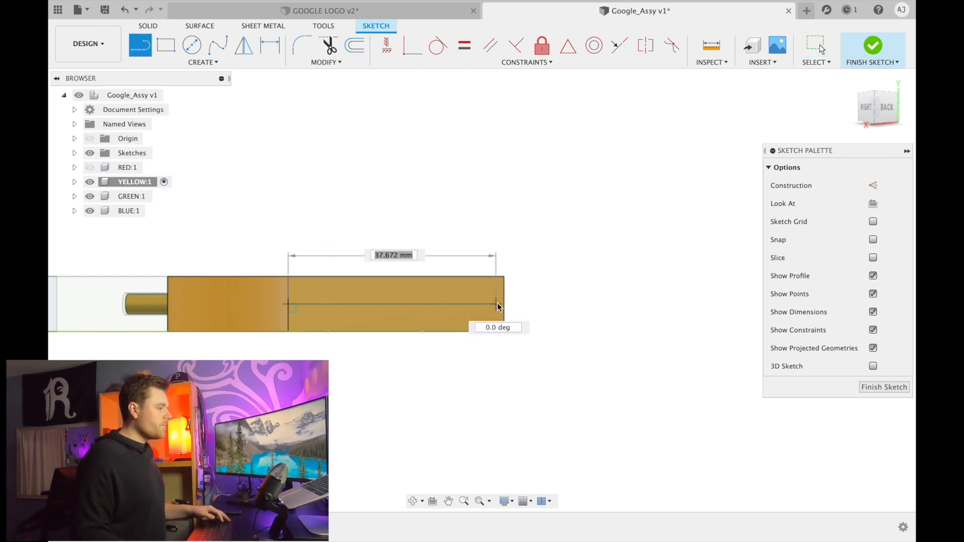
click(504, 303)
key(Escape)
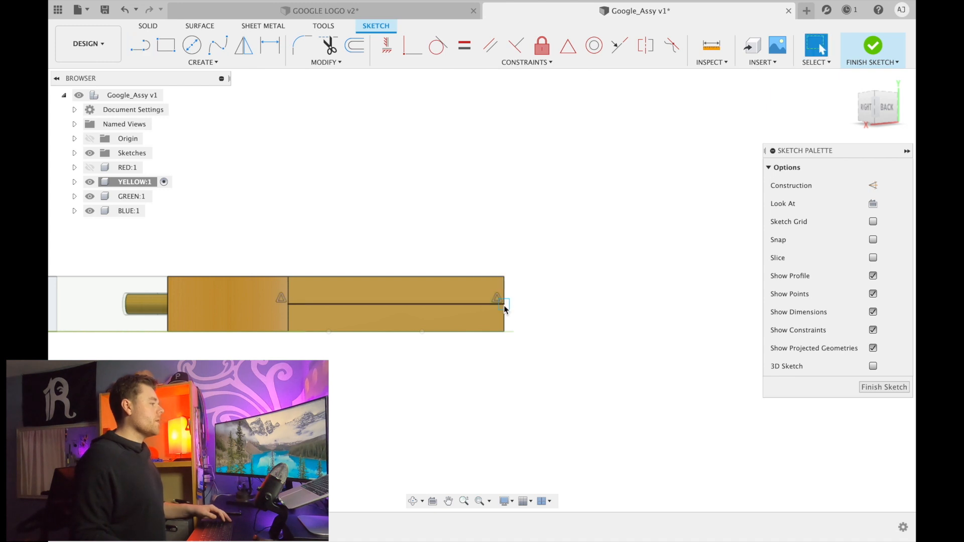
click(408, 303)
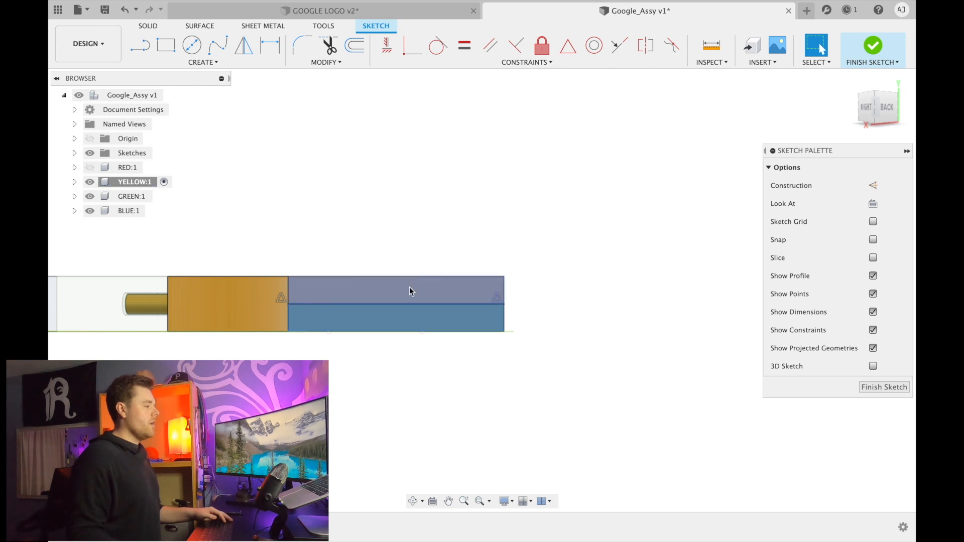
click(409, 303)
key(x)
scroll(442, 335, up, 6)
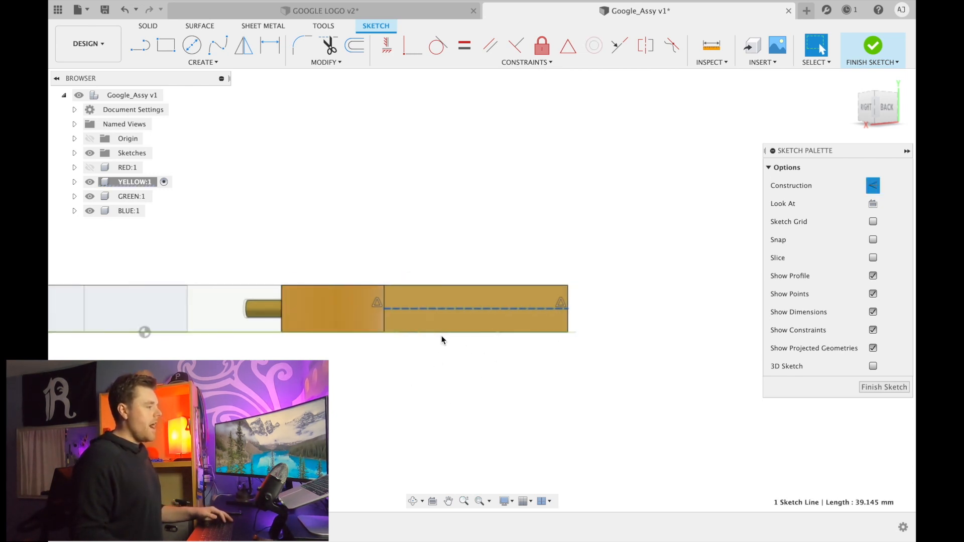
click(432, 372)
scroll(330, 380, down, 1)
key(l)
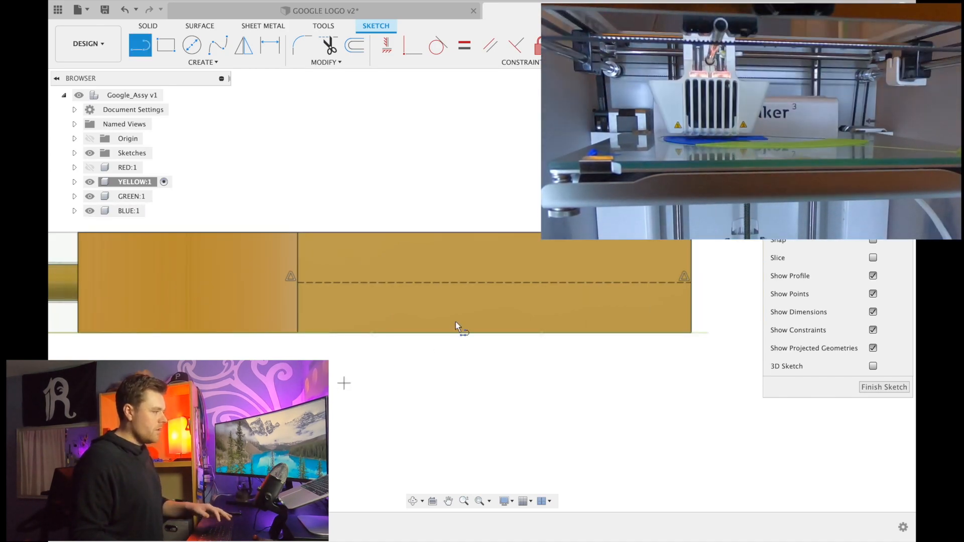
click(499, 332)
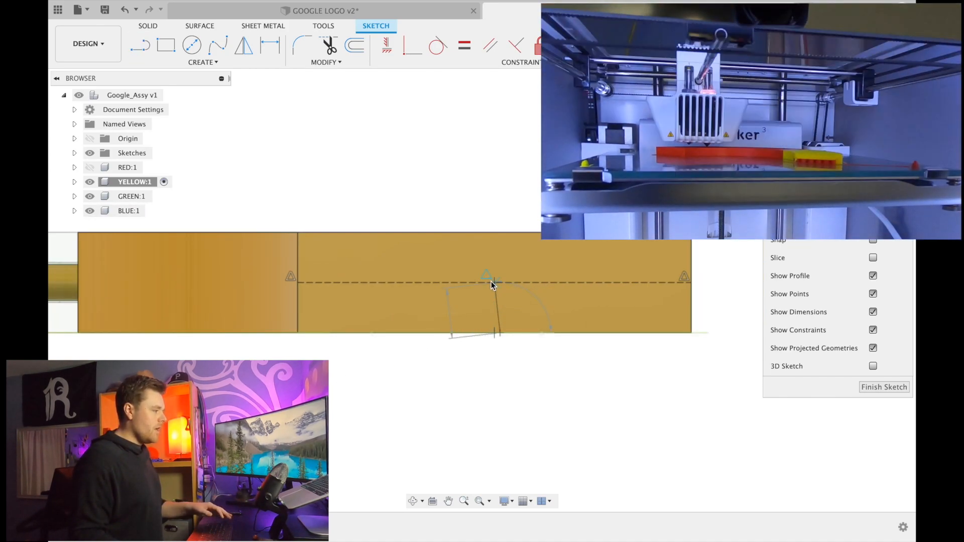
key(Escape)
Draw a vertical line between the midpoints of the face's two long edges and convert it to construction geometry
key(l)
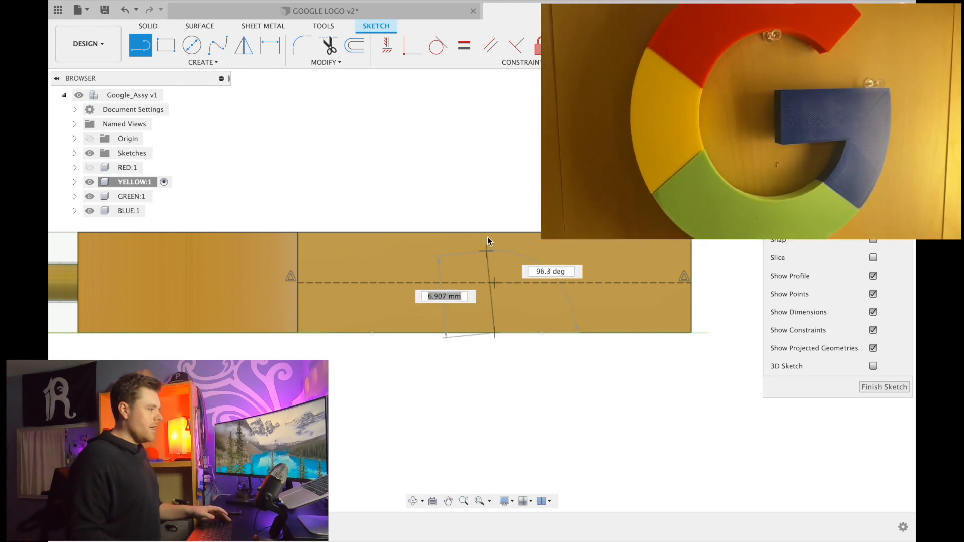
click(495, 233)
key(Escape)
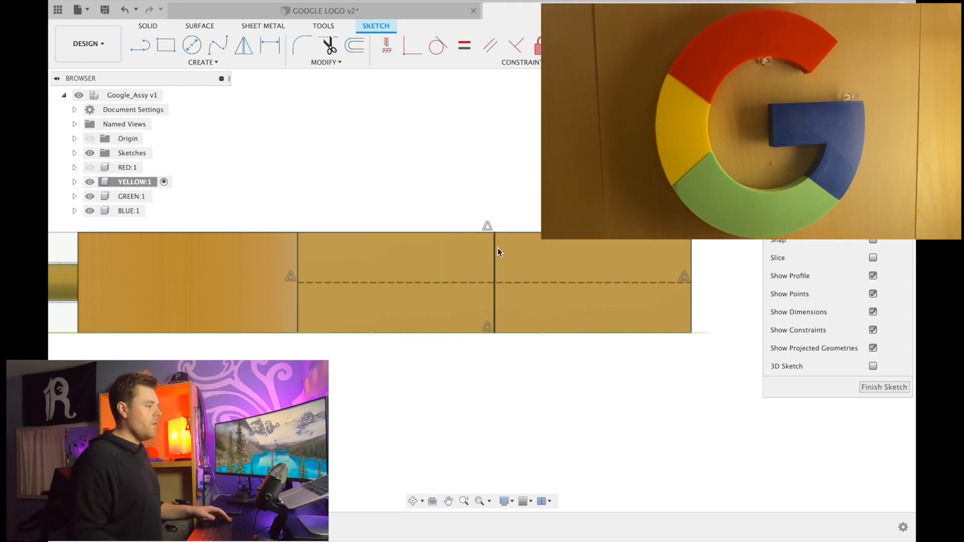
click(497, 249)
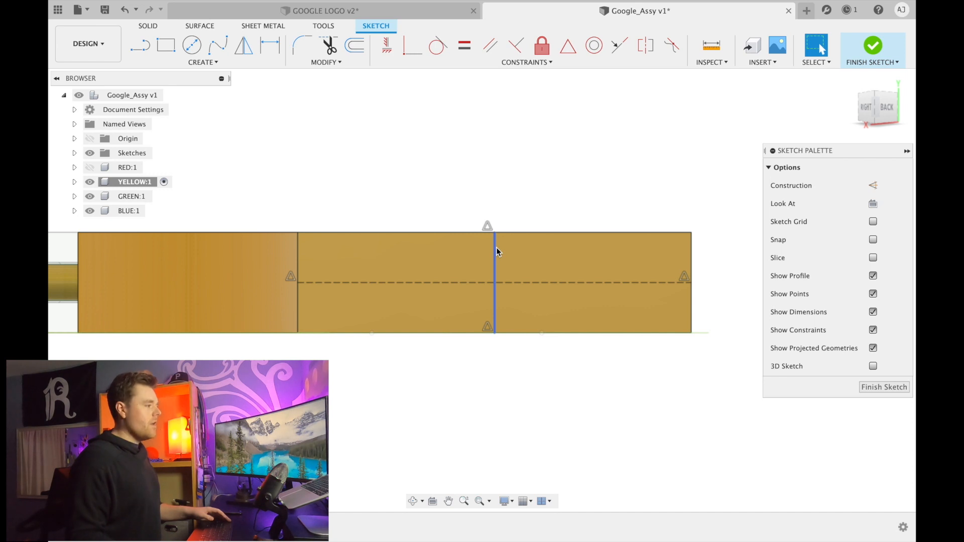
click(505, 169)
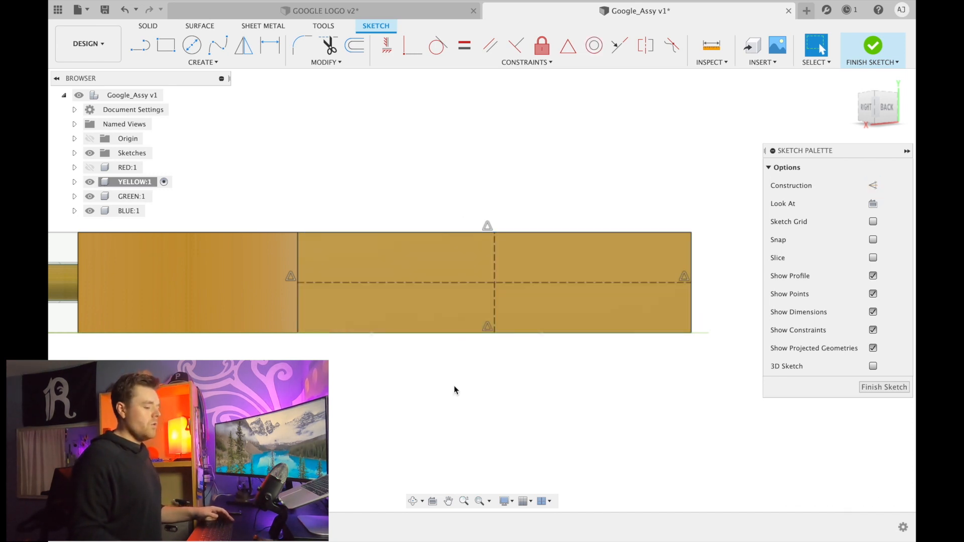
scroll(454, 385, down, 2)
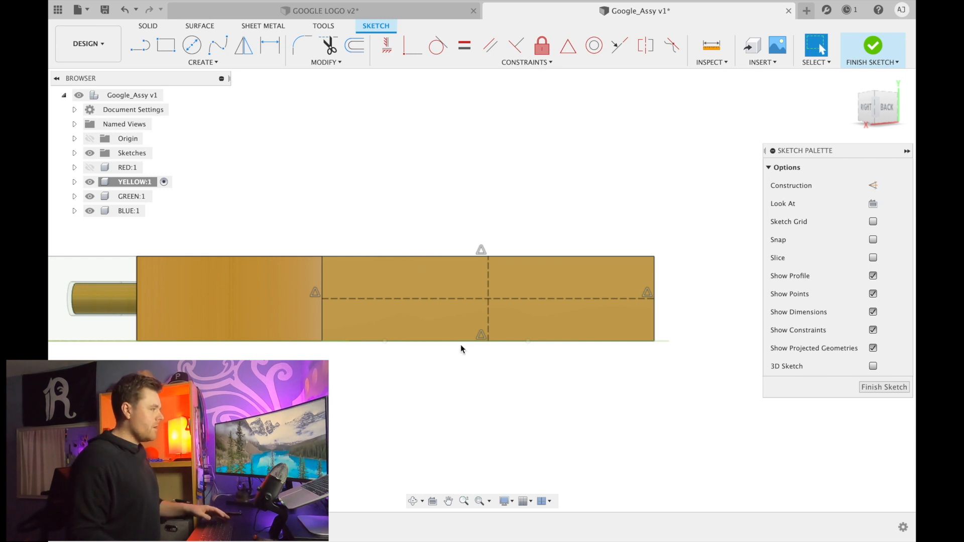
Draw a center-to-center slot about 4.5 mm wide along the horizontal centreline of the YELLOW end face, spanning the vertical centreline
click(201, 63)
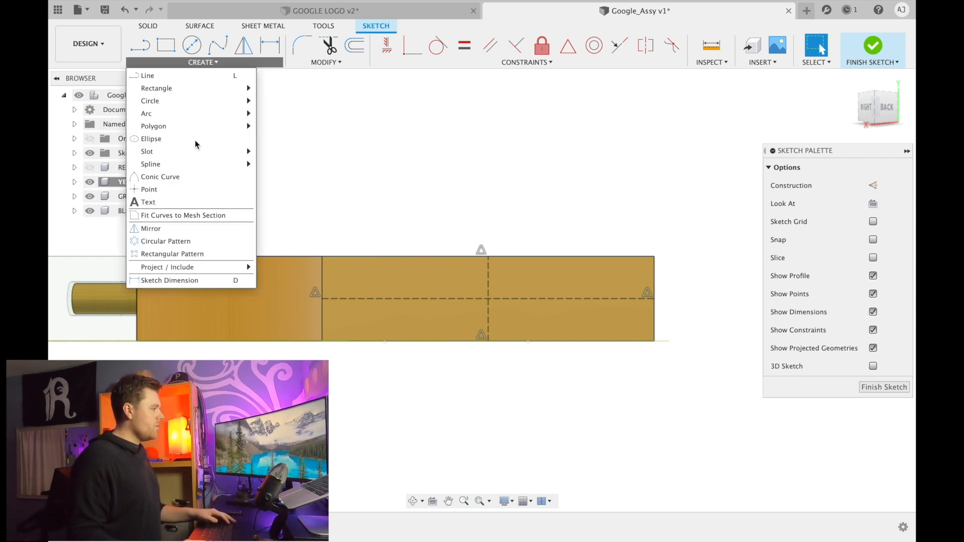
mouse_move(176, 150)
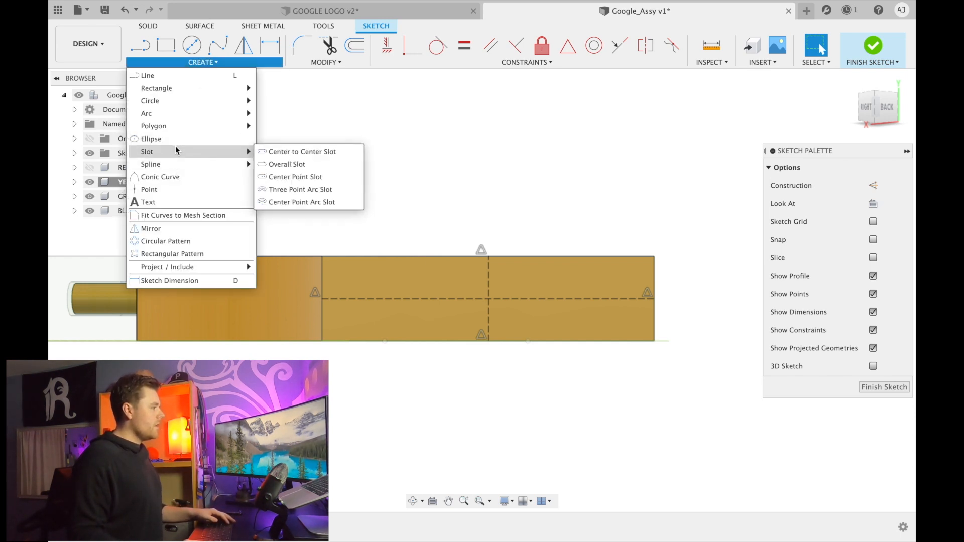
click(303, 153)
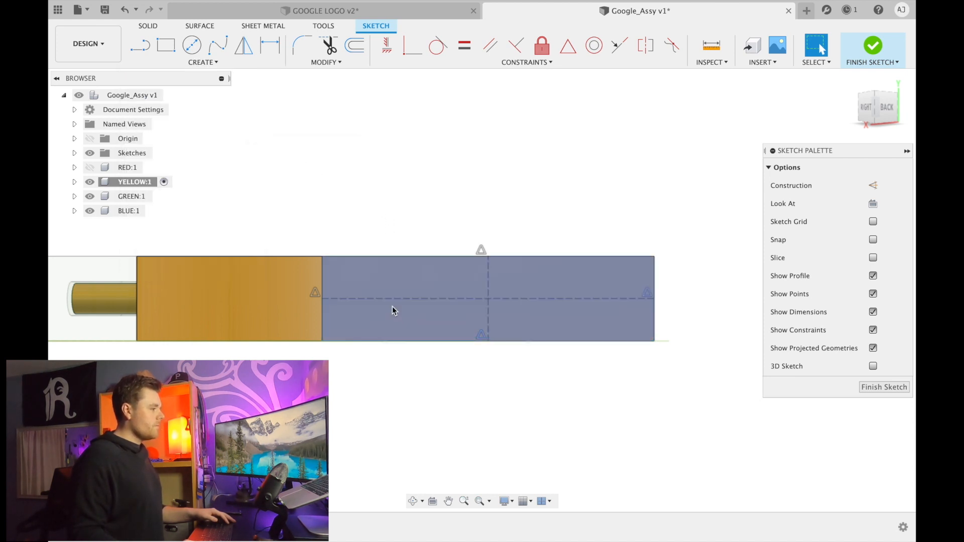
click(386, 299)
click(584, 301)
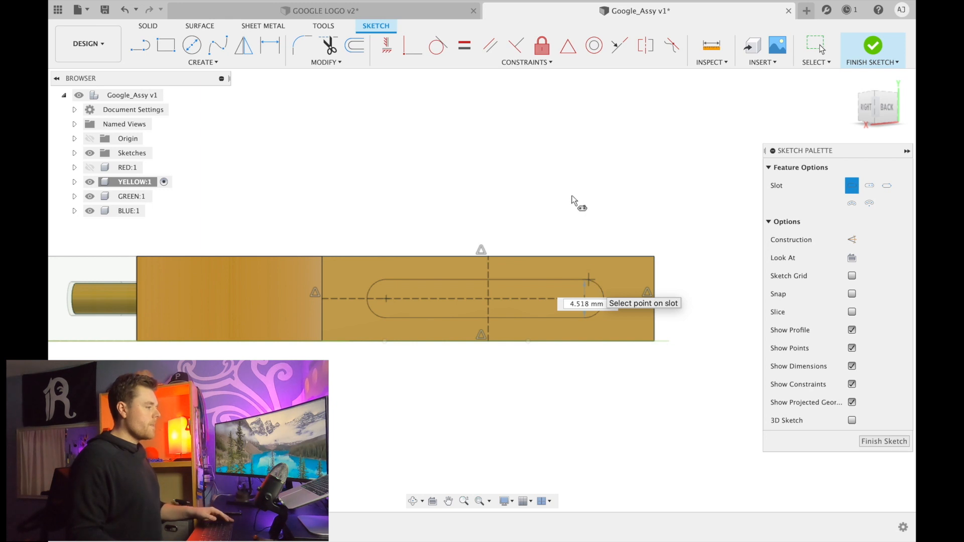
key(Return)
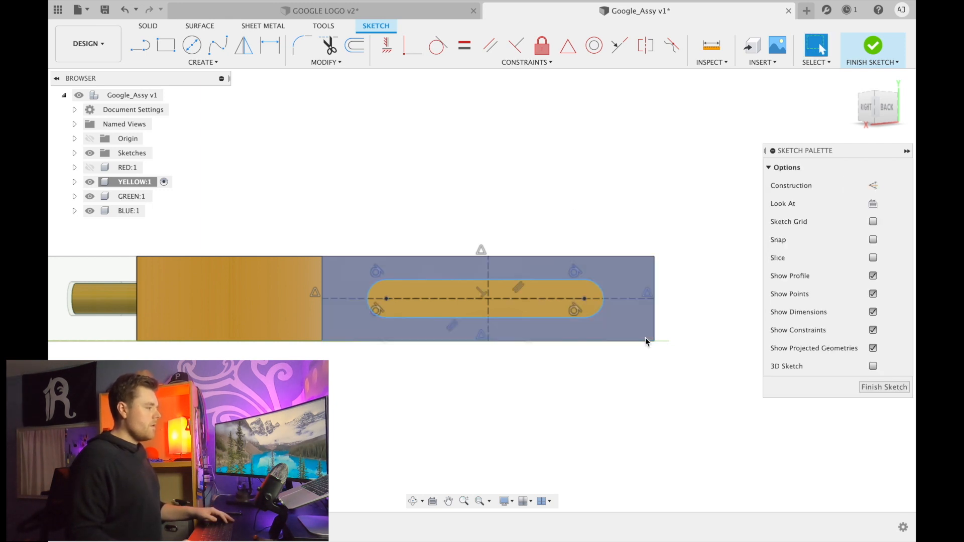
Dimension the gap between the slot's upper straight side and the face's upper edge to 3 mm
scroll(309, 318, up, 1)
key(d)
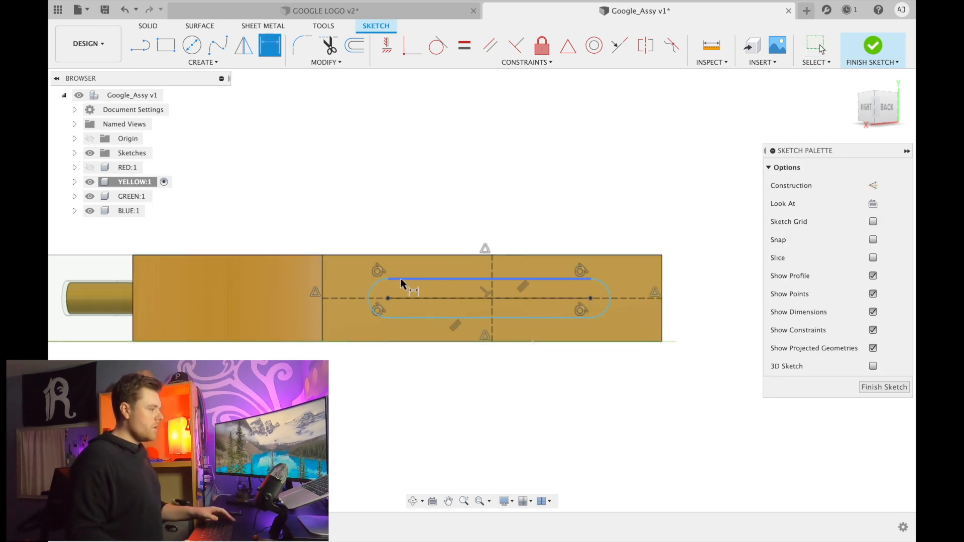
click(387, 279)
click(401, 255)
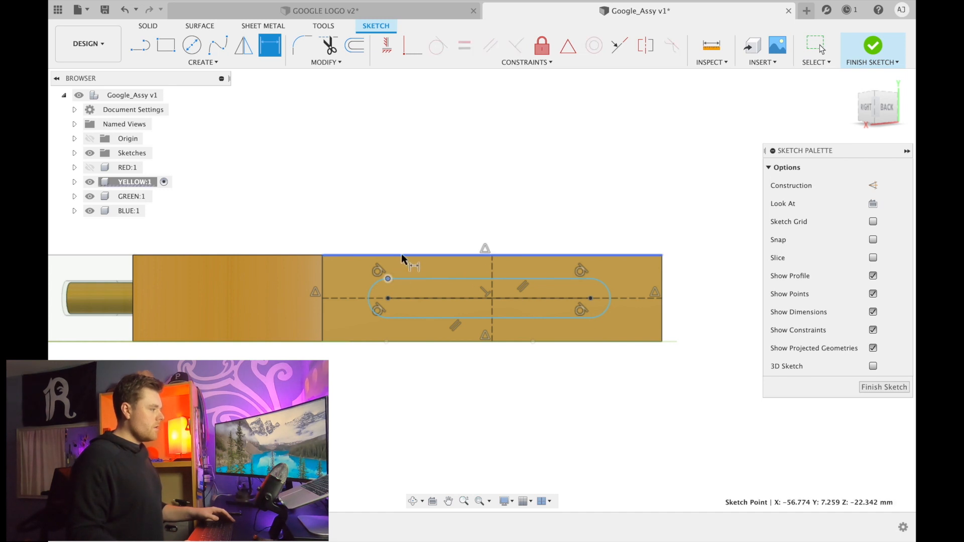
click(436, 273)
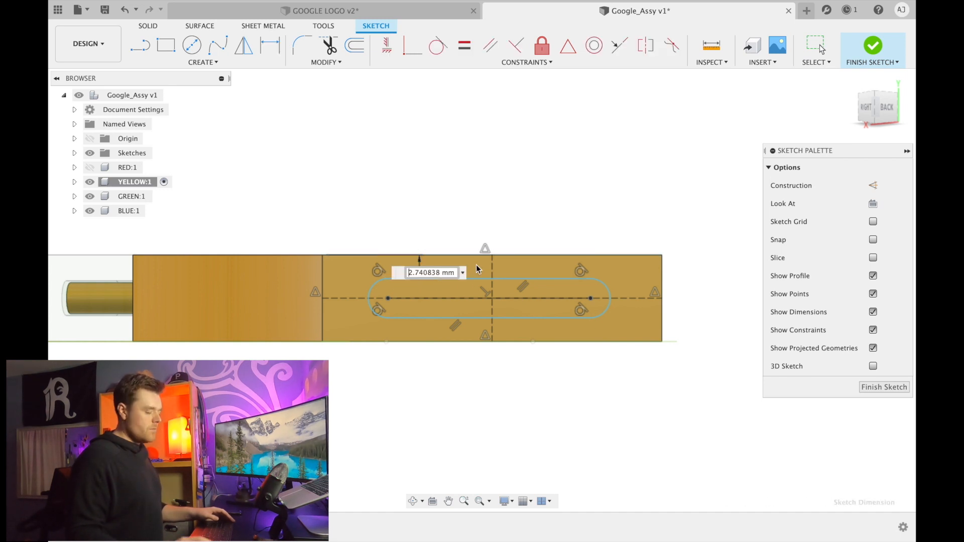
text(3)
key(Return)
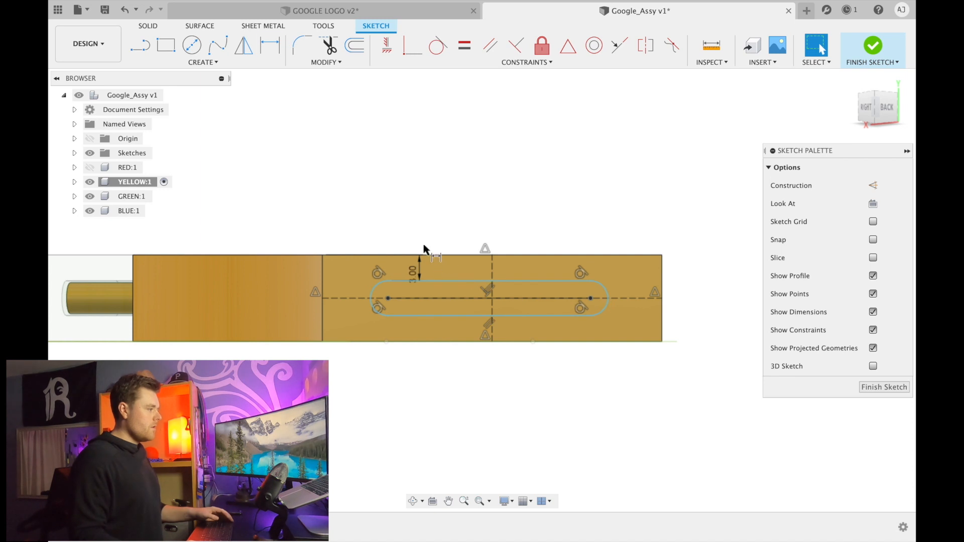
key(Escape)
Draw a horizontal construction line from the midpoint of the face's inner short edge to the slot's nearest rounded end
key(l)
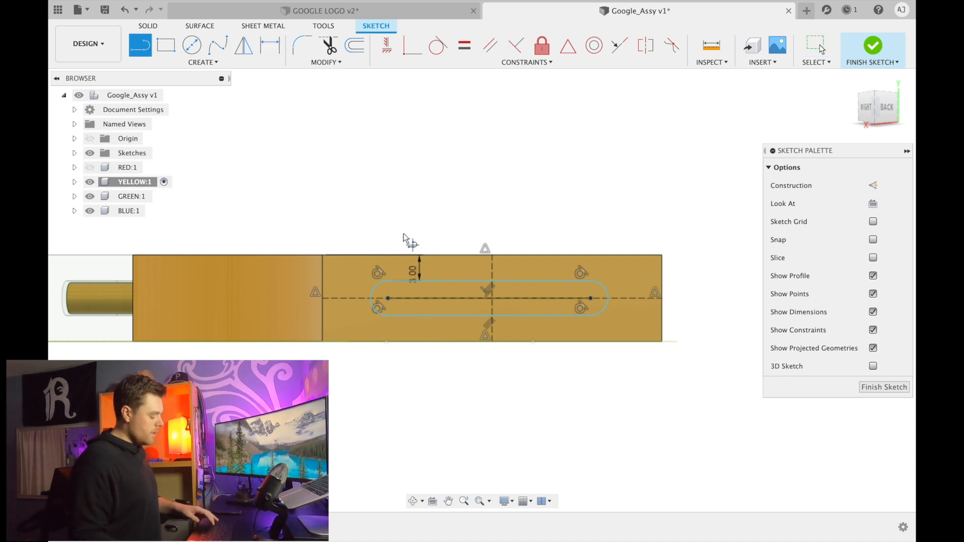
key(x)
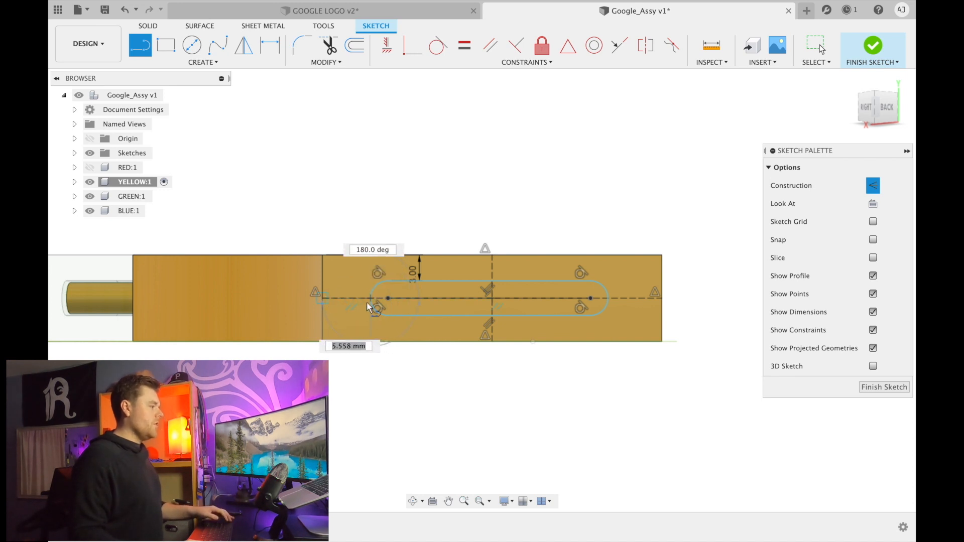
key(Escape)
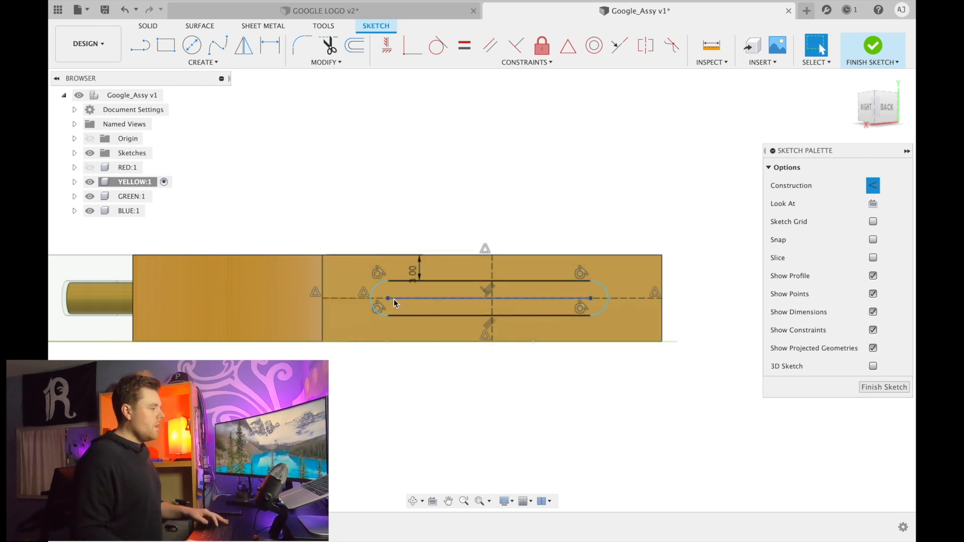
Dimension the distance from the face's inner short edge to the slot's nearest rounded end to 7 mm
key(d)
click(371, 299)
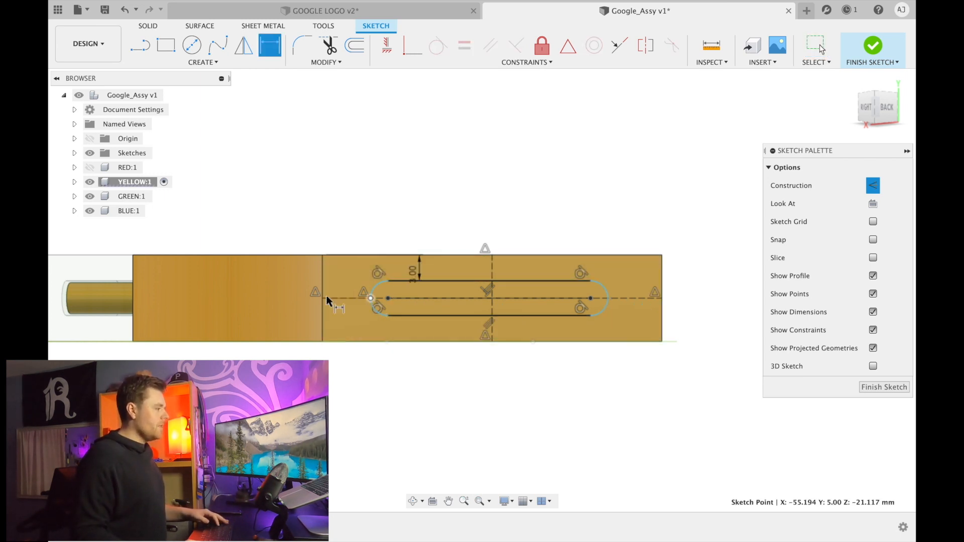
click(323, 298)
click(356, 202)
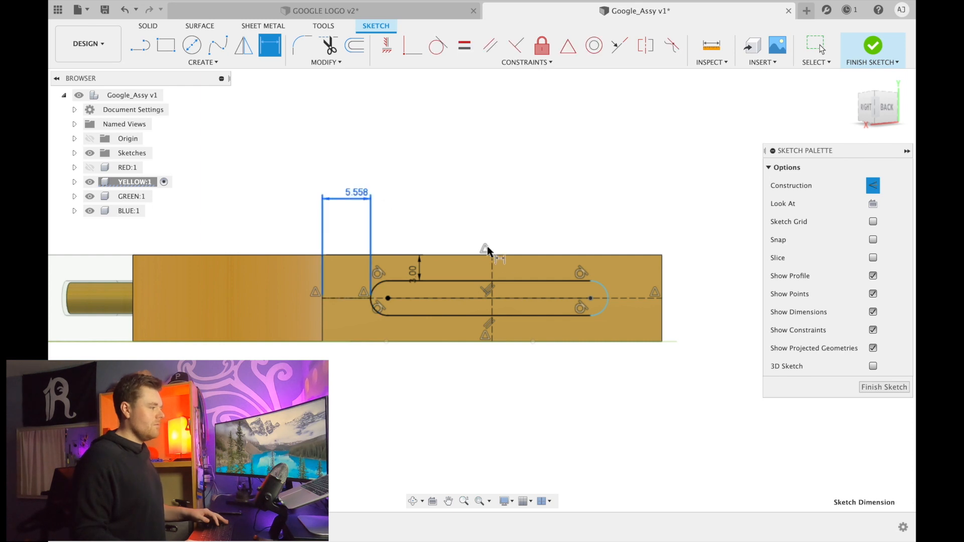
text(7)
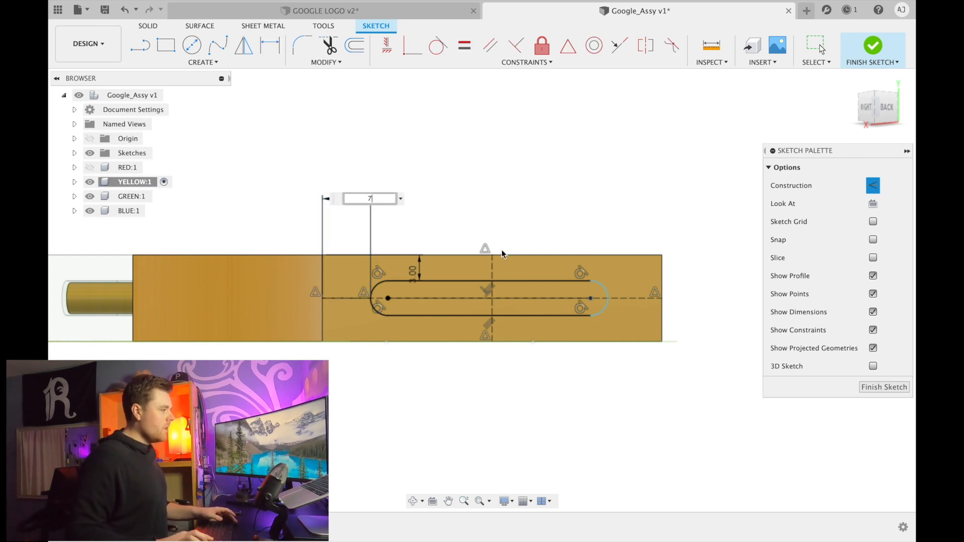
key(Return)
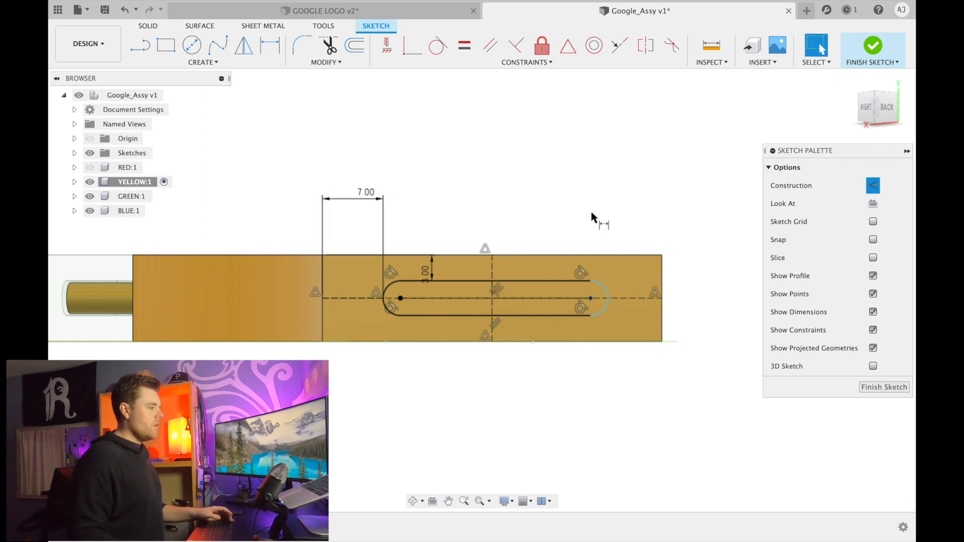
key(Escape)
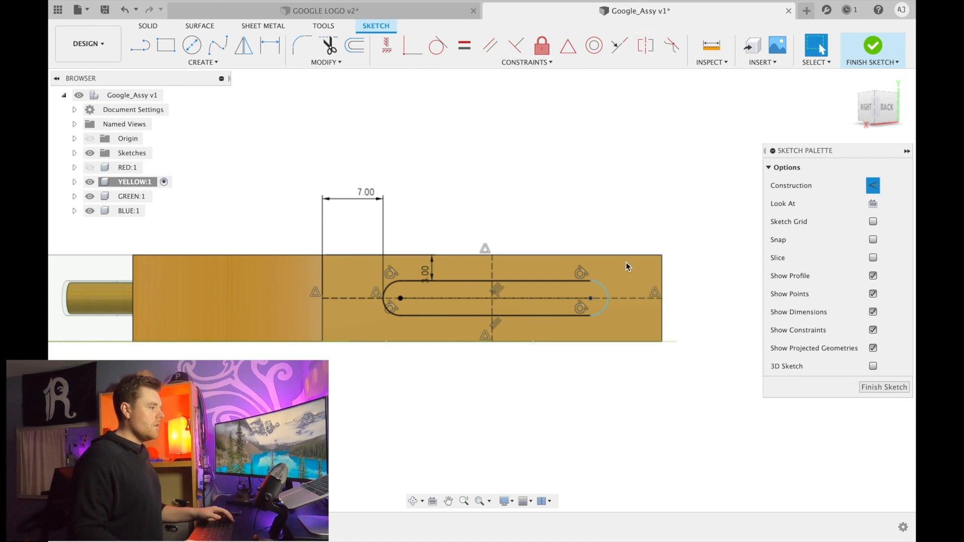
Make the slot's two arc centres symmetric about the vertical centreline and finish the sketch
click(588, 301)
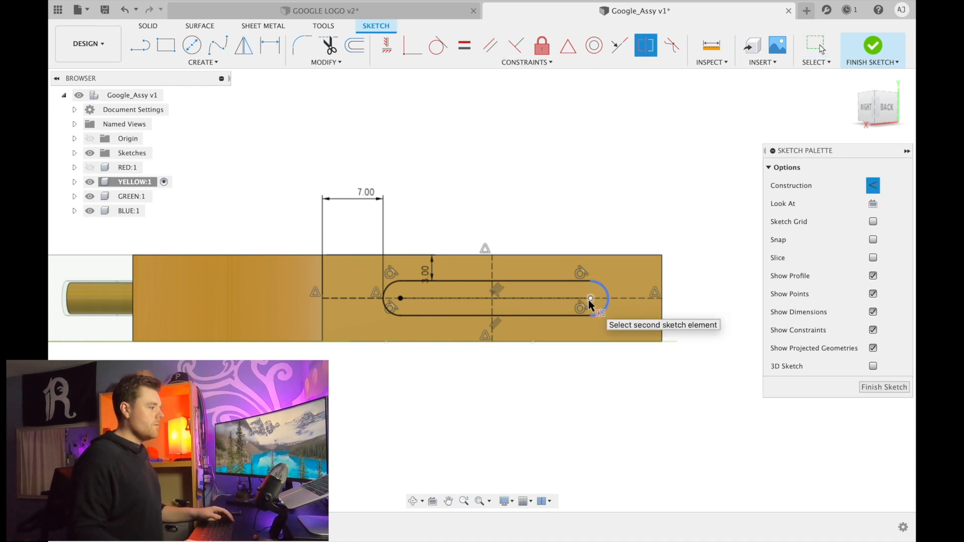
click(400, 299)
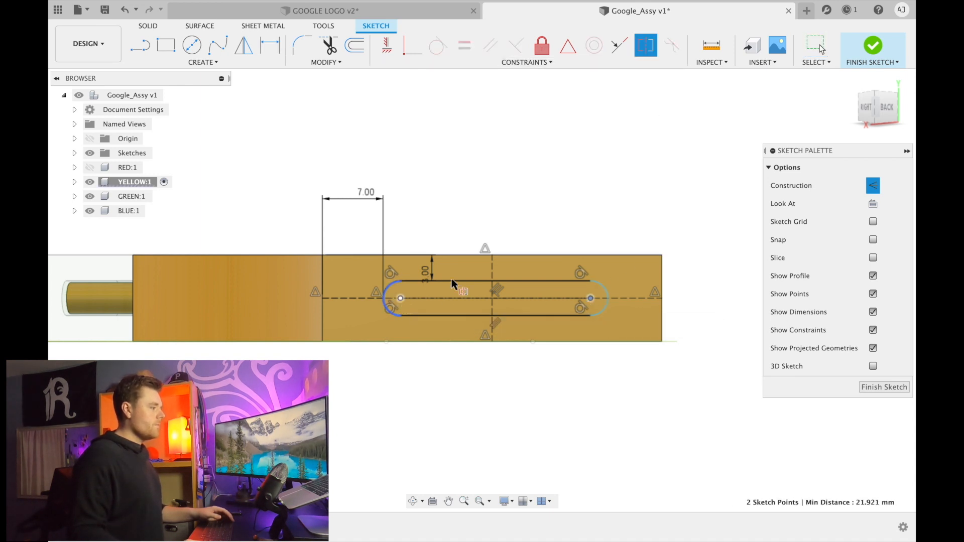
click(491, 266)
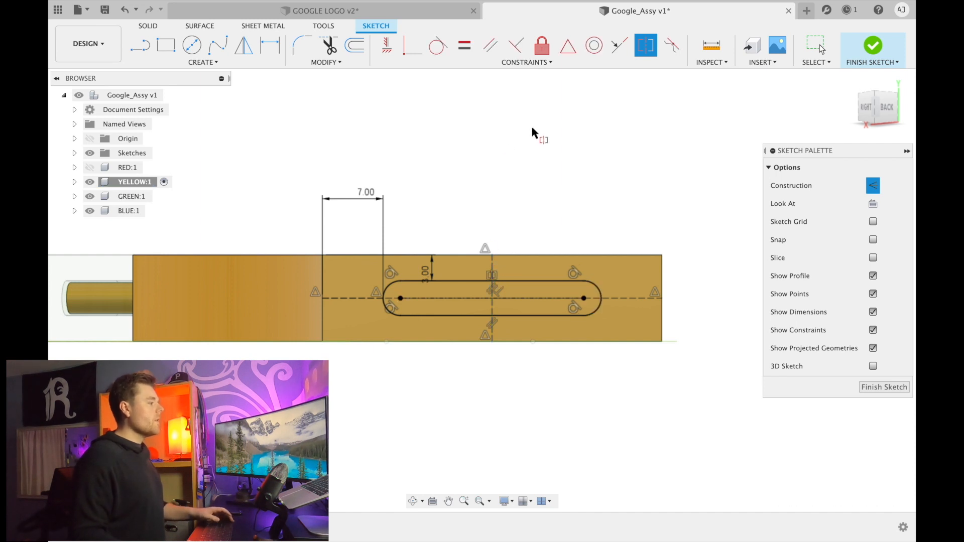
key(Escape)
mouse_move(586, 204)
shift+middle_down()
mouse_move(564, 228)
mouse_move(626, 243)
mouse_move(619, 206)
mouse_move(529, 342)
shift+middle_up()
scroll(529, 341, up, 3)
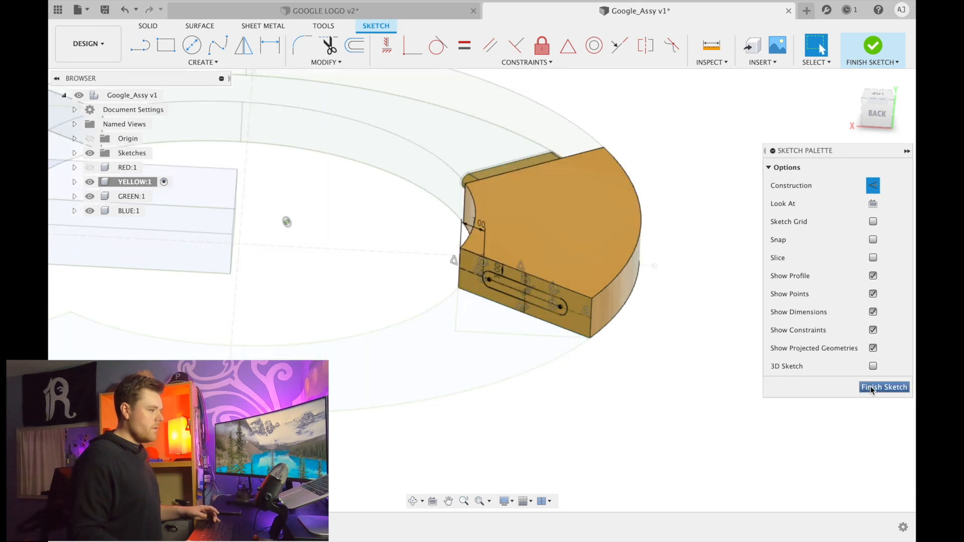
click(880, 388)
Extrude the slot profile 10 mm outward from the YELLOW end face, joining it to the body as a tab
scroll(523, 308, up, 5)
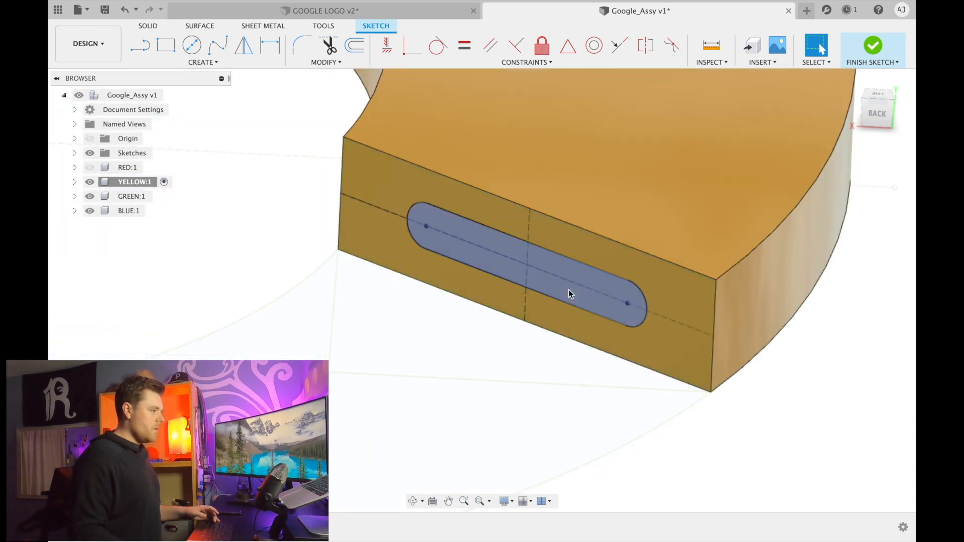
click(575, 275)
click(575, 275)
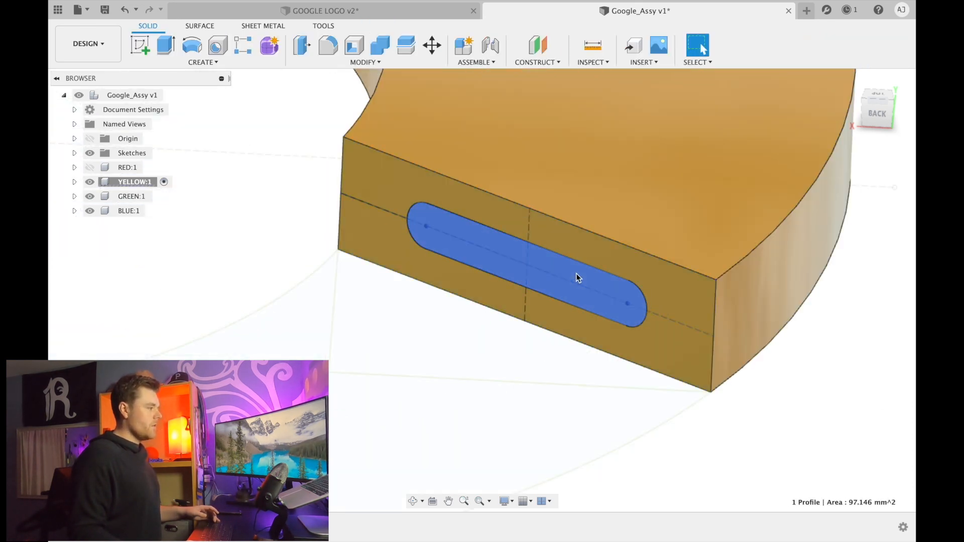
click(172, 47)
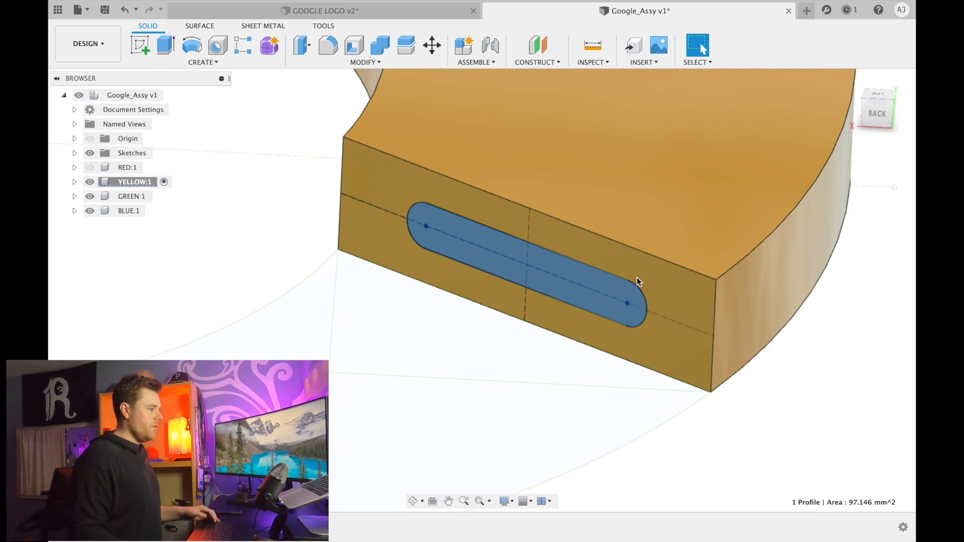
scroll(522, 273, down, 3)
text(10)
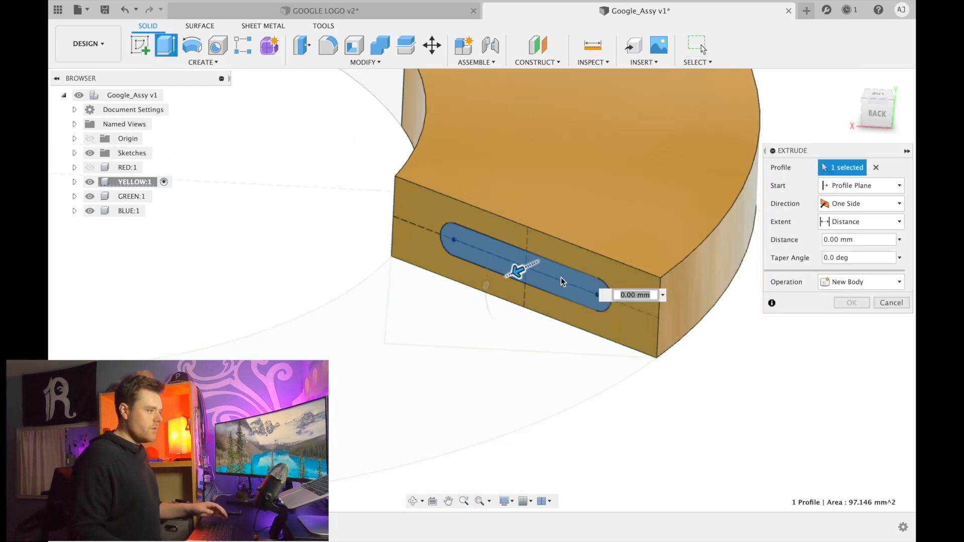
key(Return)
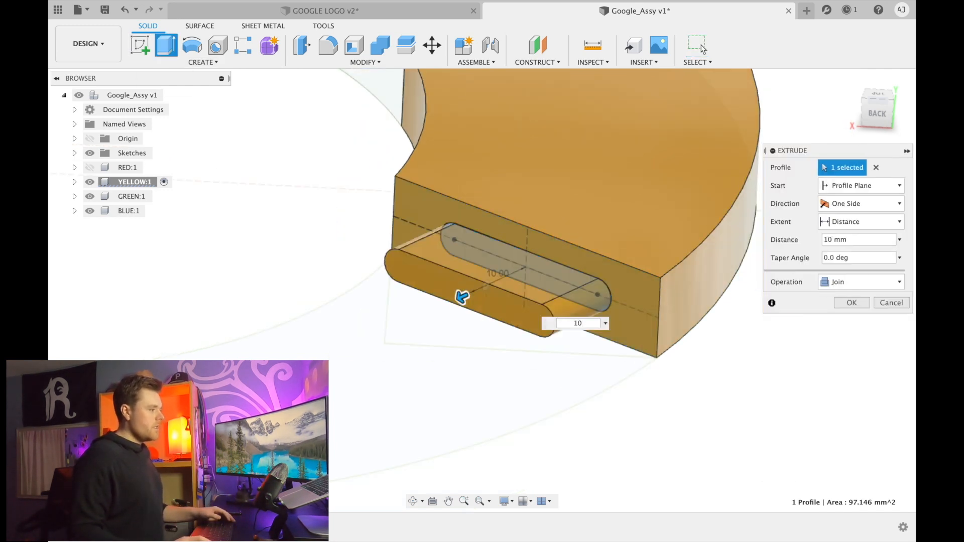
click(851, 303)
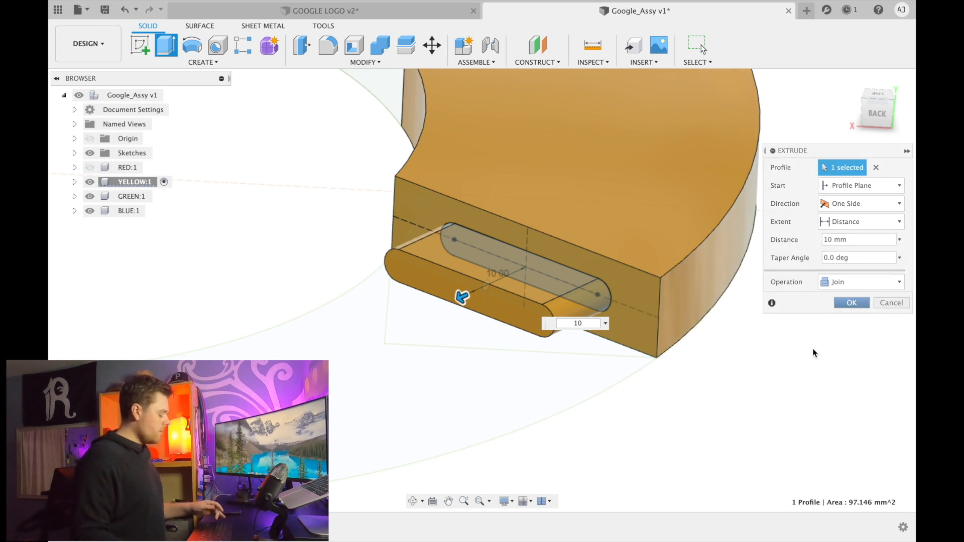
Show the RED component again and make it the active component
scroll(647, 385, down, 5)
shift+middle_drag(650, 386, 641, 319)
scroll(654, 315, down, 4)
scroll(556, 343, up, 5)
shift+middle_drag(552, 342, 548, 420)
scroll(543, 389, down, 5)
scroll(548, 418, up, 1)
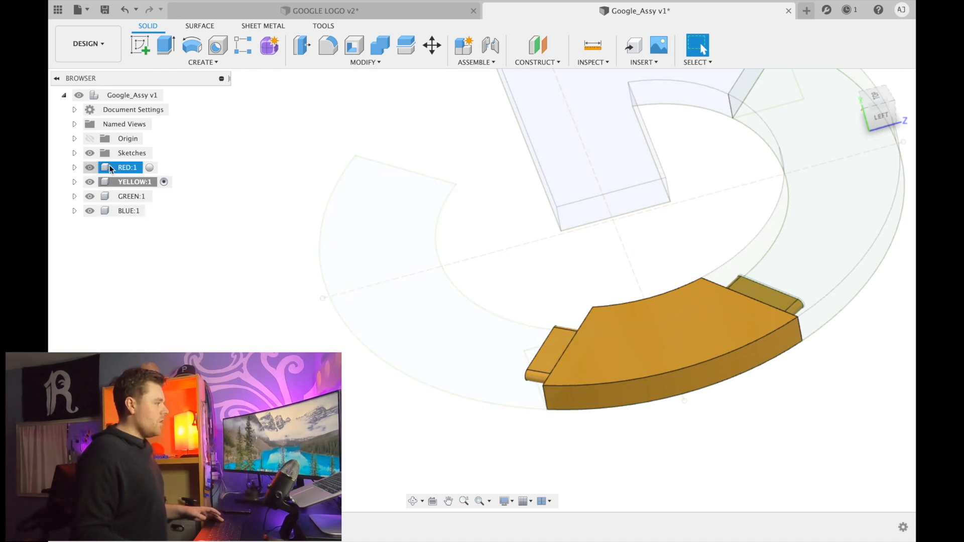
click(149, 167)
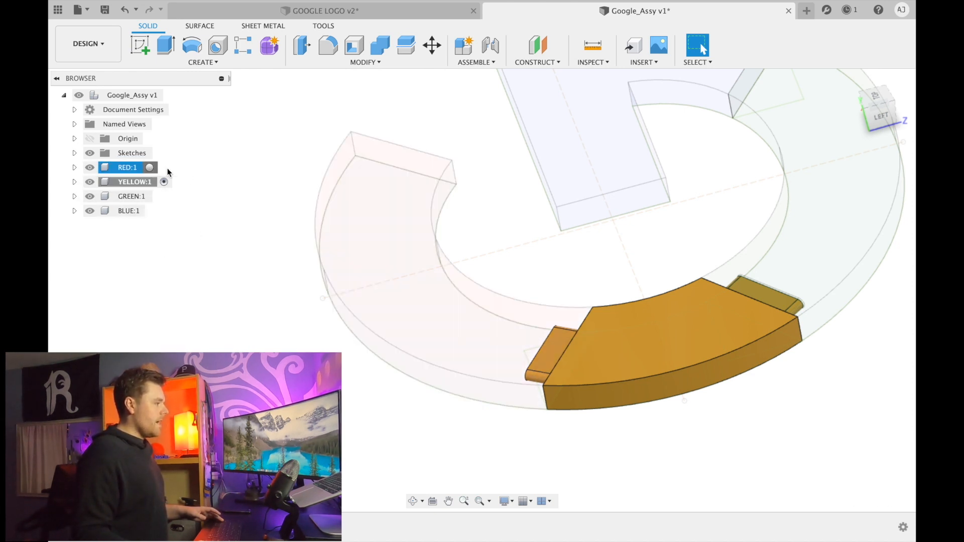
Hide the YELLOW component and start a sketch on the RED piece's end face that adjoins it
click(656, 346)
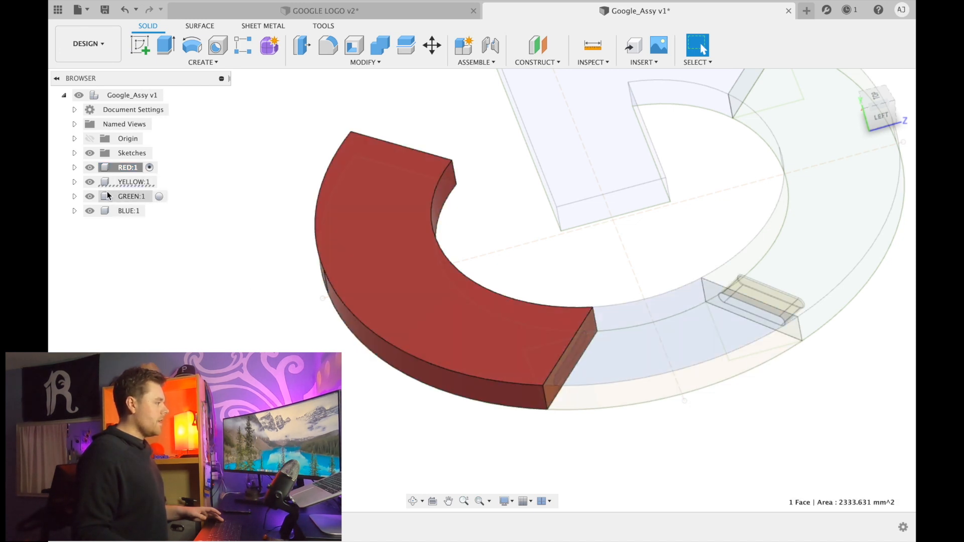
shift+middle_drag(400, 409, 571, 335)
scroll(572, 337, up, 3)
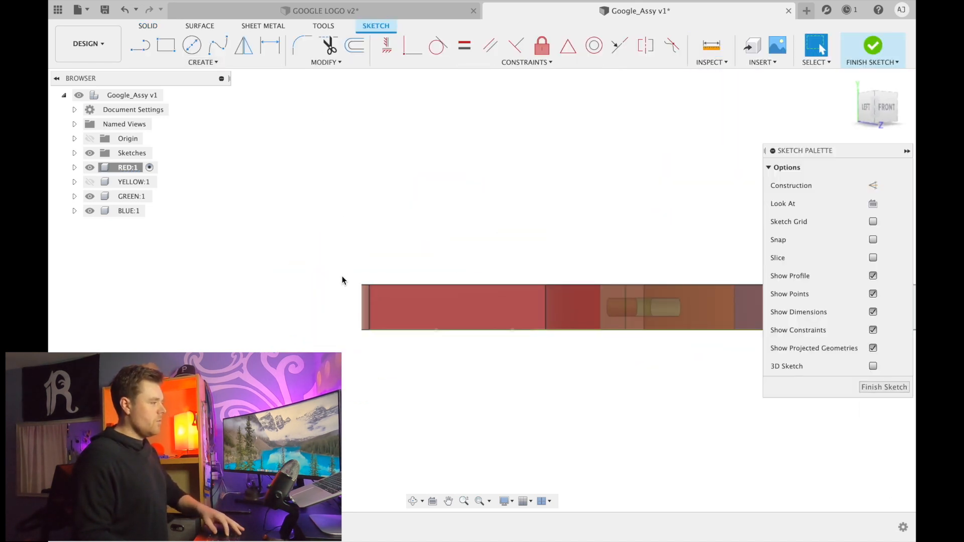
With RED hidden and YELLOW shown, project the four outline edges of YELLOW's tab into the RED sketch
key(p)
shift+middle_drag(270, 279, 554, 348)
scroll(552, 347, up, 5)
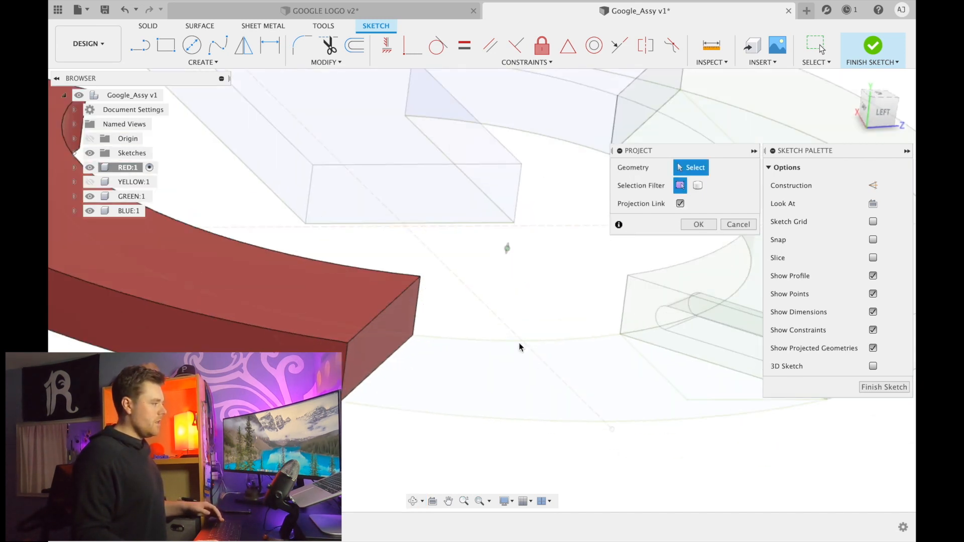
click(90, 167)
shift+middle_drag(429, 365, 669, 370)
scroll(588, 255, up, 5)
click(574, 254)
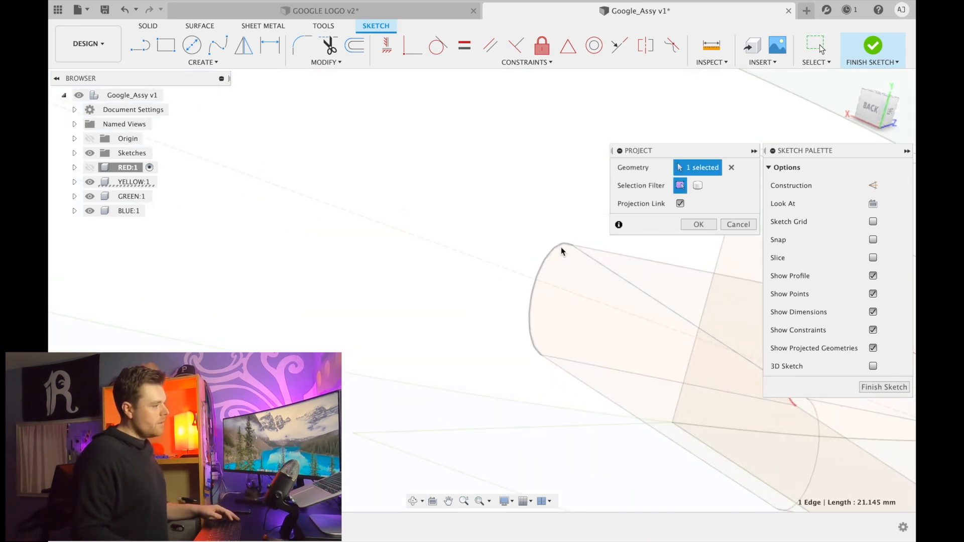
click(583, 379)
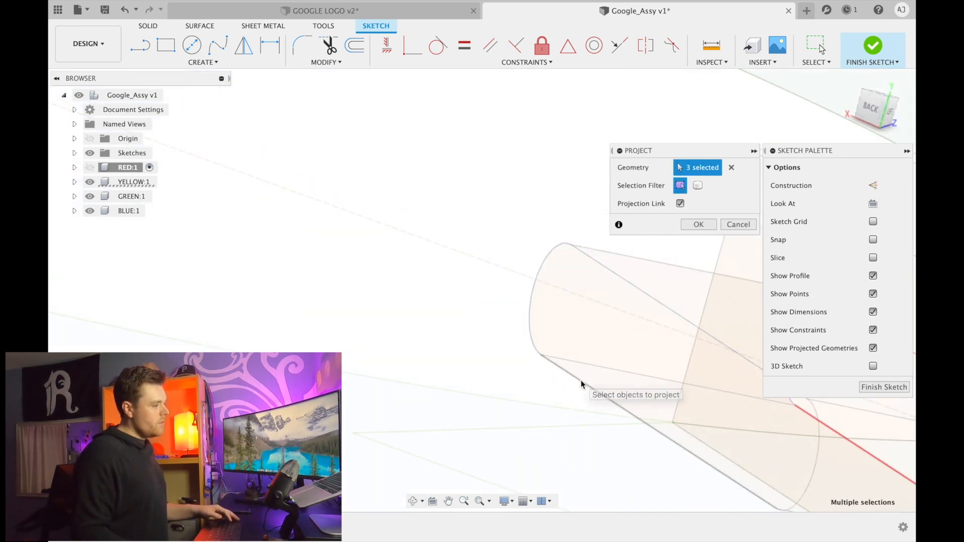
click(822, 448)
click(822, 446)
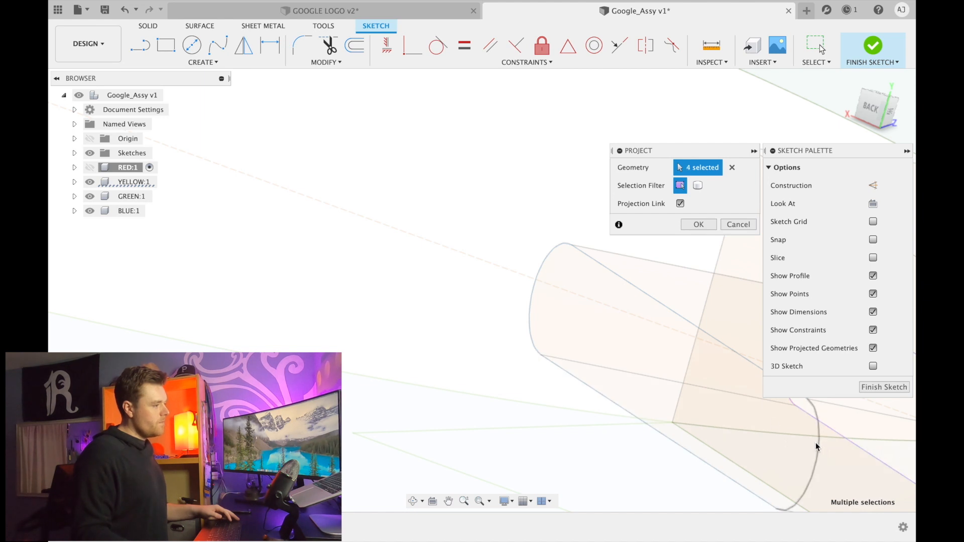
scroll(433, 319, down, 5)
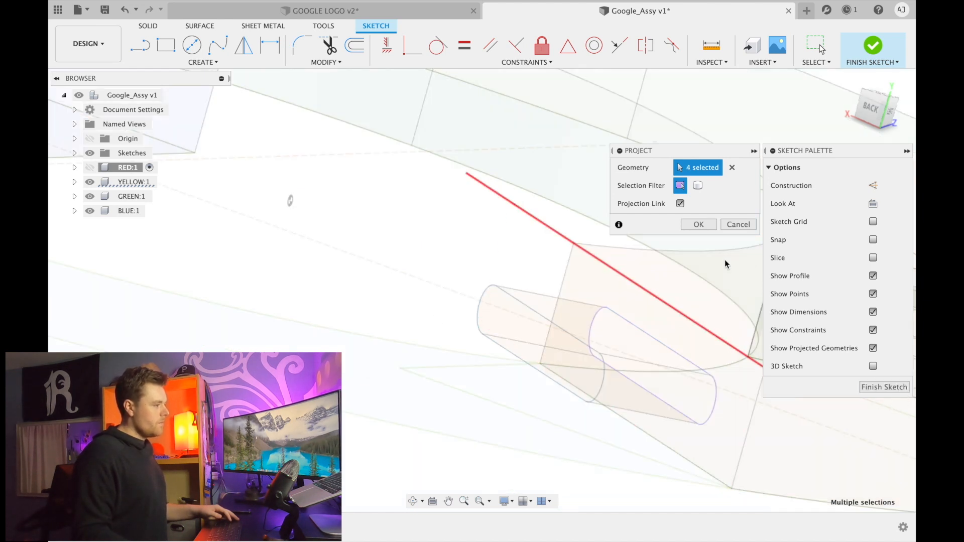
click(698, 224)
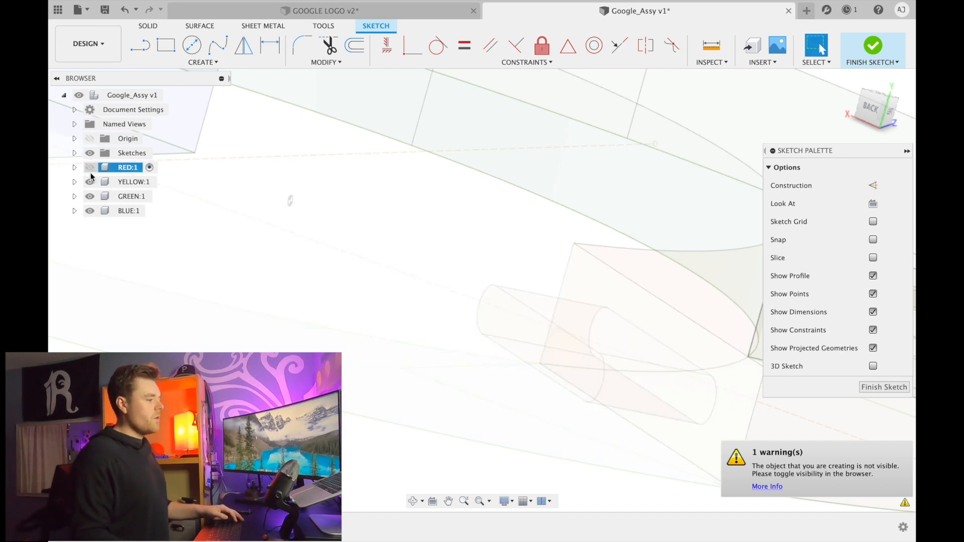
Show the RED component again, hide YELLOW and finish the sketch with the projected slot outline
click(90, 168)
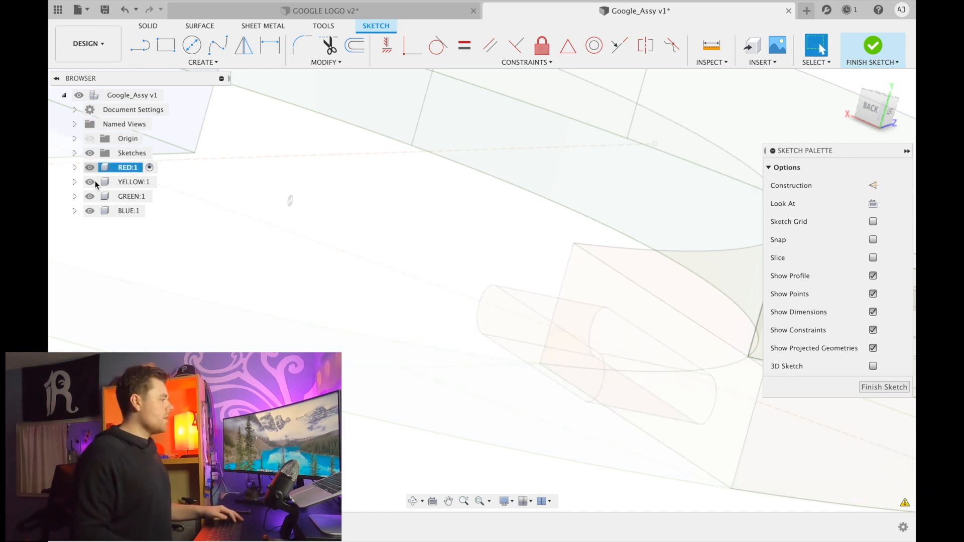
click(90, 182)
scroll(577, 368, down, 5)
mouse_move(577, 368)
shift+middle_down()
mouse_move(550, 352)
mouse_move(449, 329)
shift+middle_up()
scroll(302, 282, down, 3)
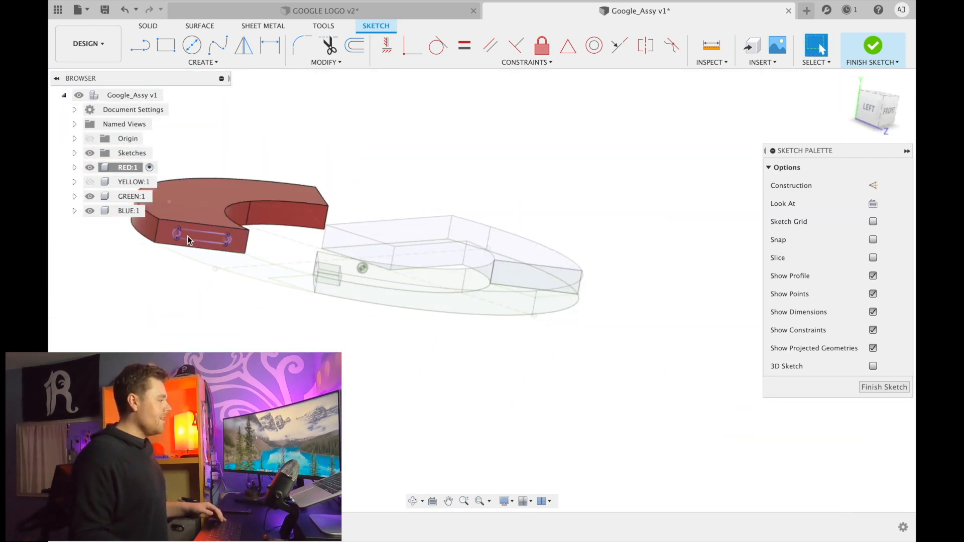
scroll(186, 236, up, 4)
scroll(195, 240, up, 5)
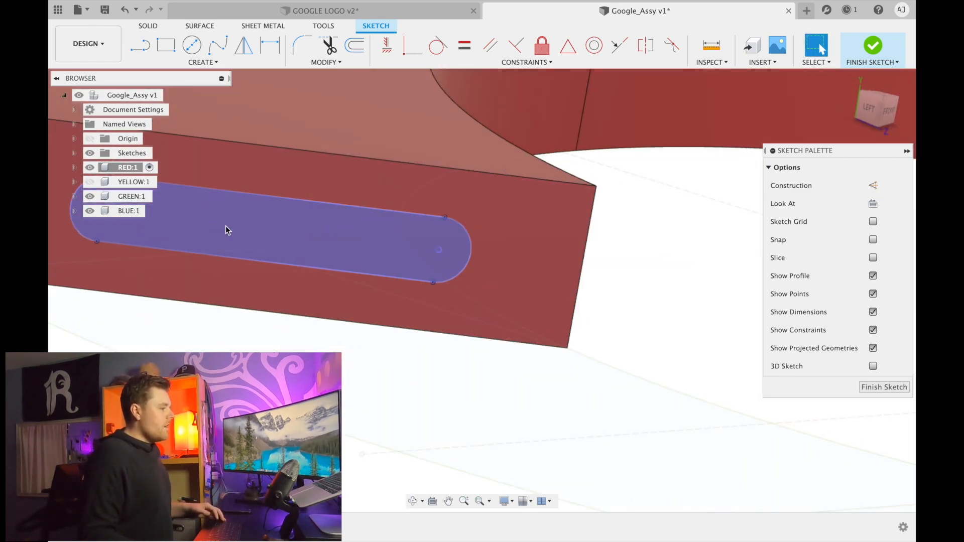
click(882, 387)
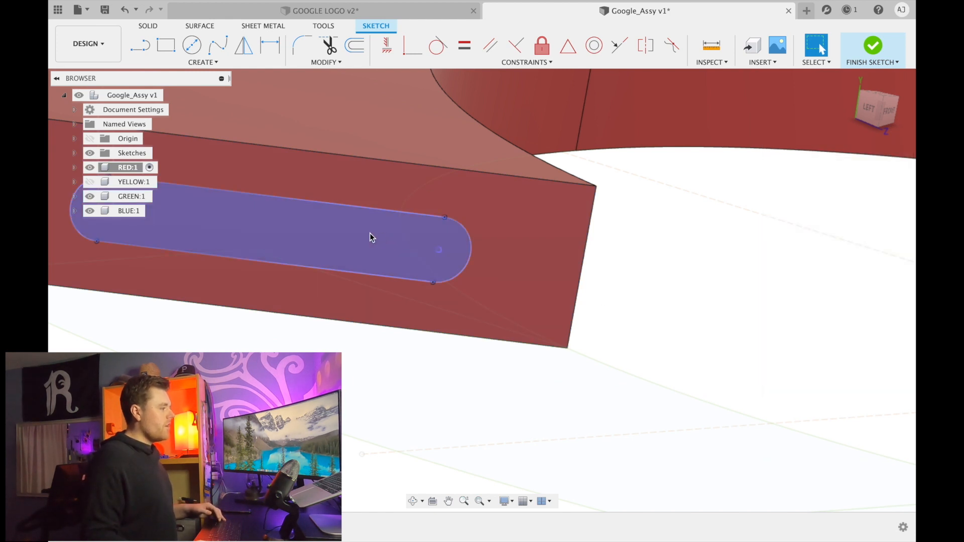
Extrude the projected slot profile -10 mm into the RED end face as a cut
click(376, 240)
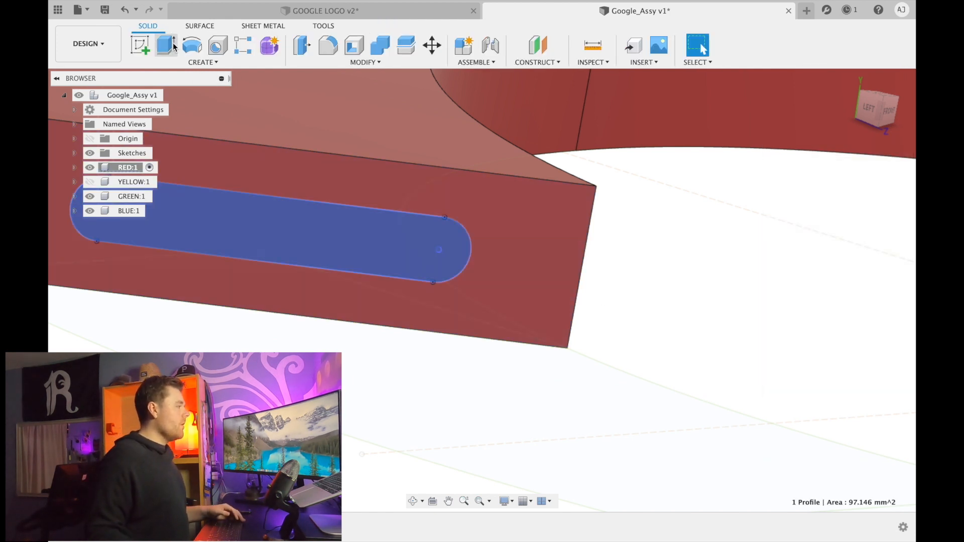
click(167, 45)
shift+middle_drag(699, 363, 538, 380)
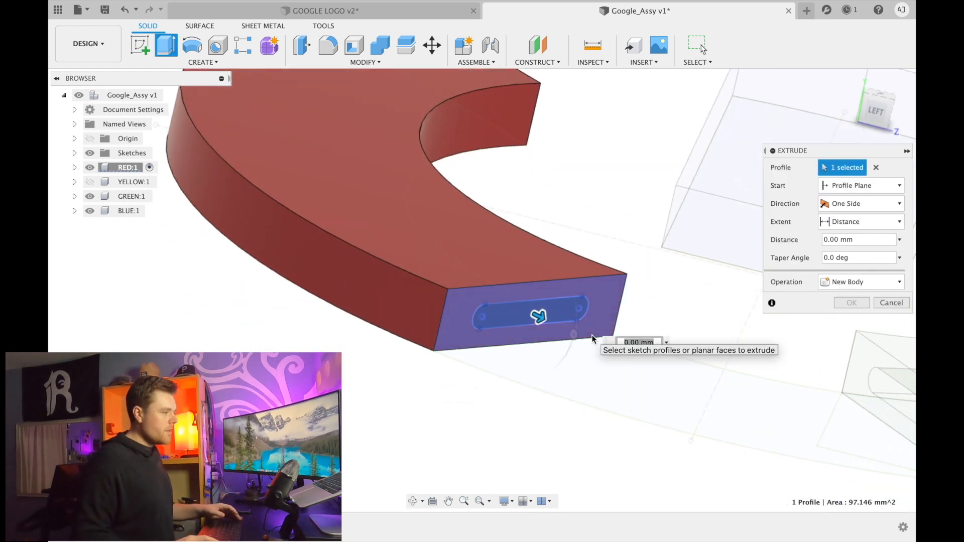
text(-10)
key(Return)
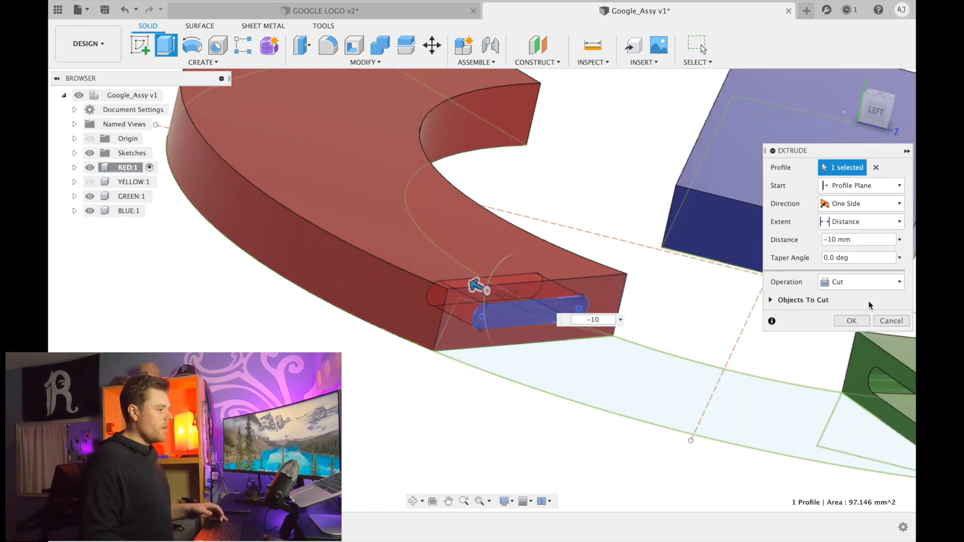
click(866, 322)
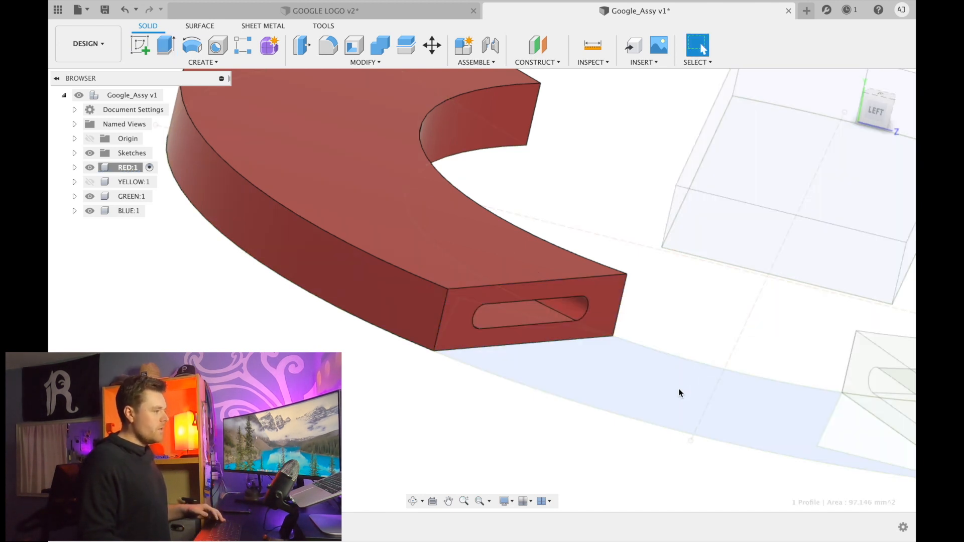
Show the YELLOW component again beside the slotted RED piece
scroll(534, 339, down, 5)
shift+middle_drag(525, 340, 501, 353)
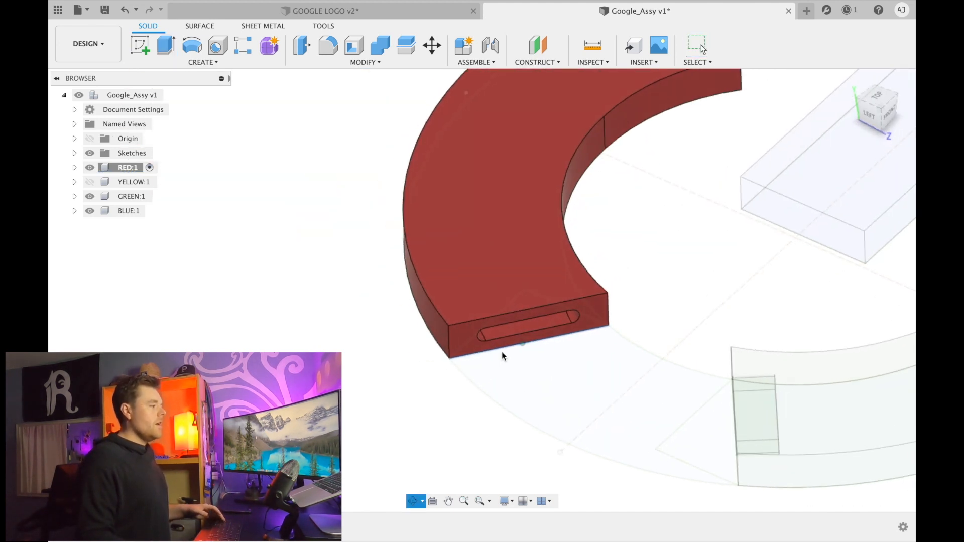
click(90, 184)
scroll(416, 409, down, 5)
shift+middle_drag(409, 374, 517, 363)
scroll(568, 364, up, 3)
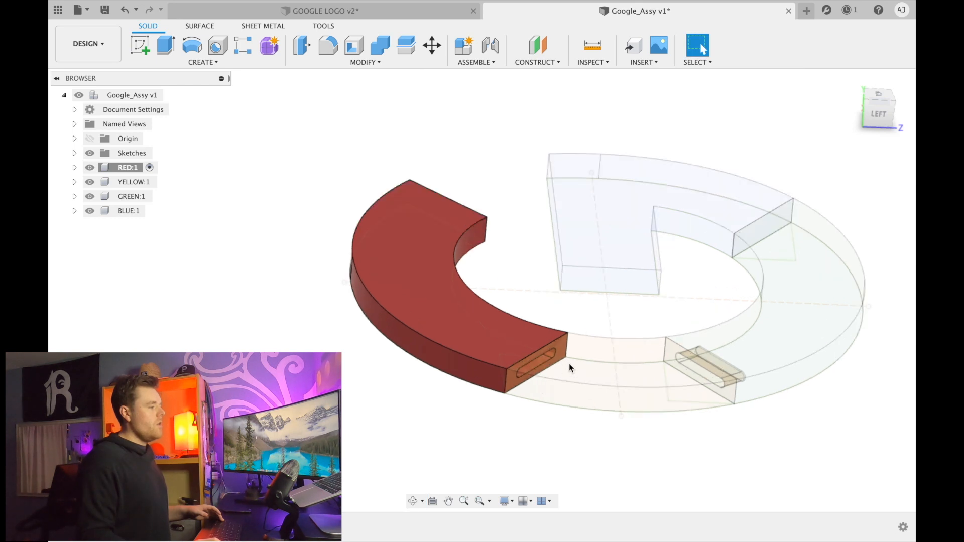
Examine the joint between RED and YELLOW up close, highlighting YELLOW to see its tab inside the slot
scroll(507, 349, up, 4)
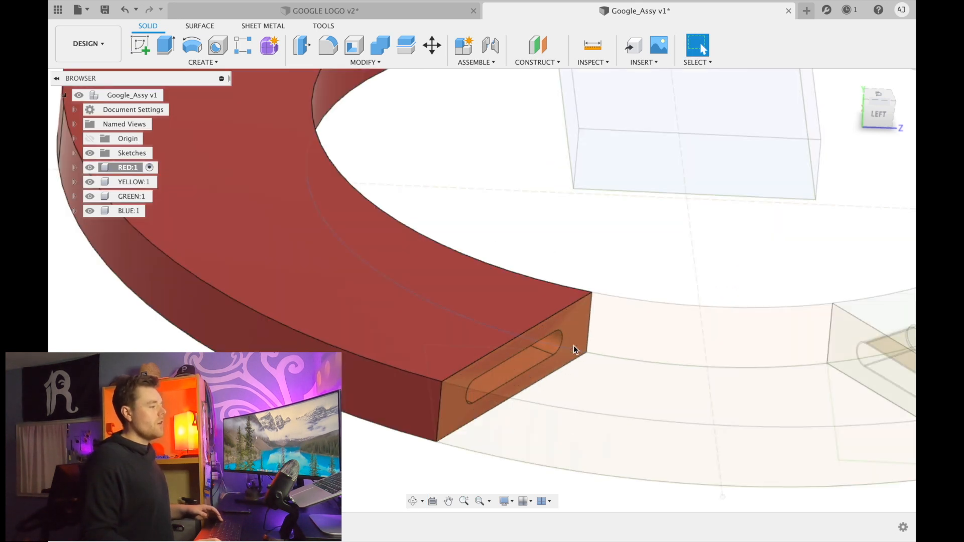
shift+middle_drag(561, 354, 581, 327)
scroll(479, 366, up, 6)
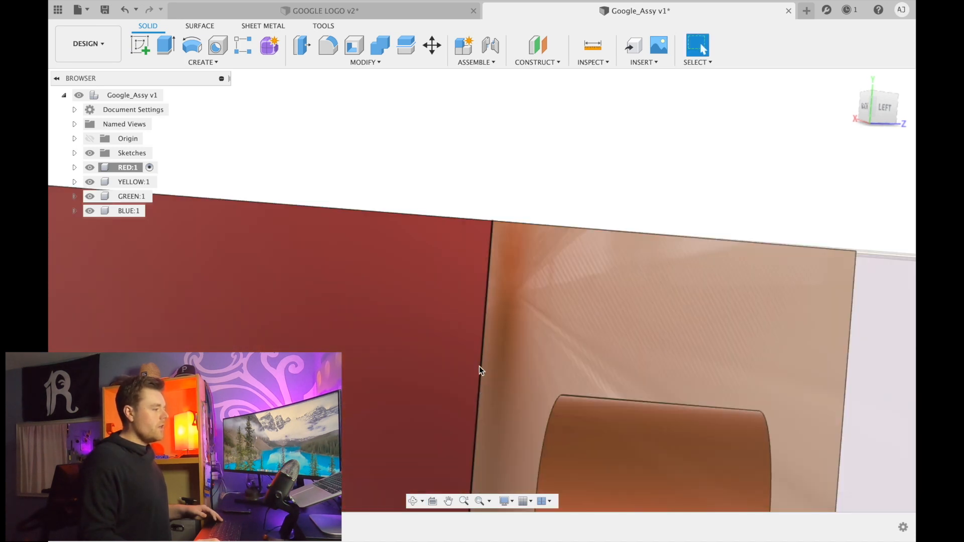
scroll(481, 353, down, 3)
shift+middle_drag(481, 355, 489, 349)
scroll(479, 273, down, 3)
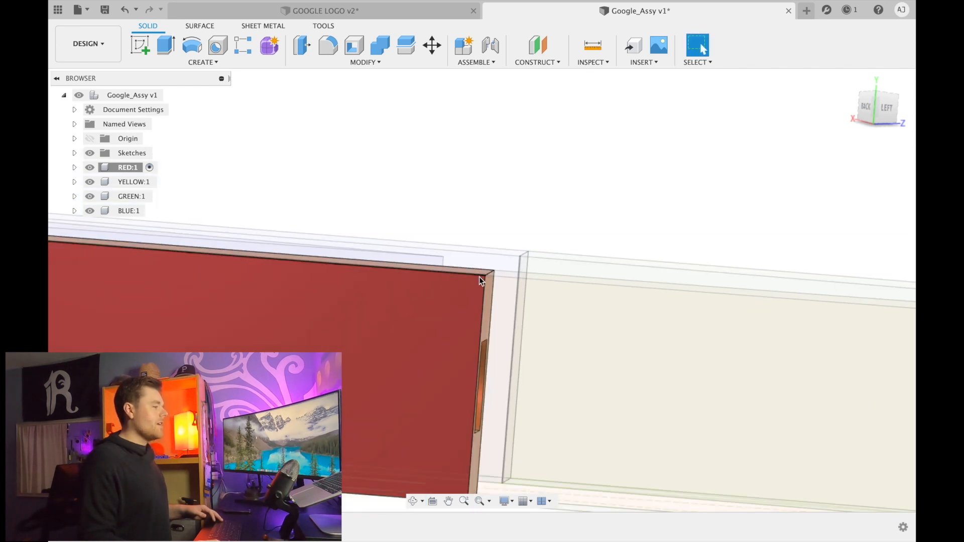
shift+middle_drag(482, 302, 617, 341)
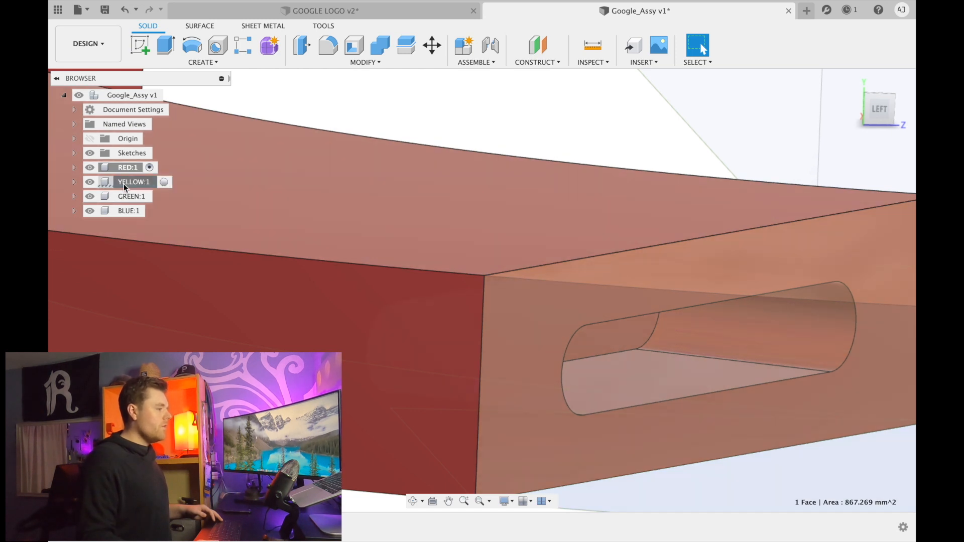
click(133, 182)
shift+middle_drag(616, 289, 523, 342)
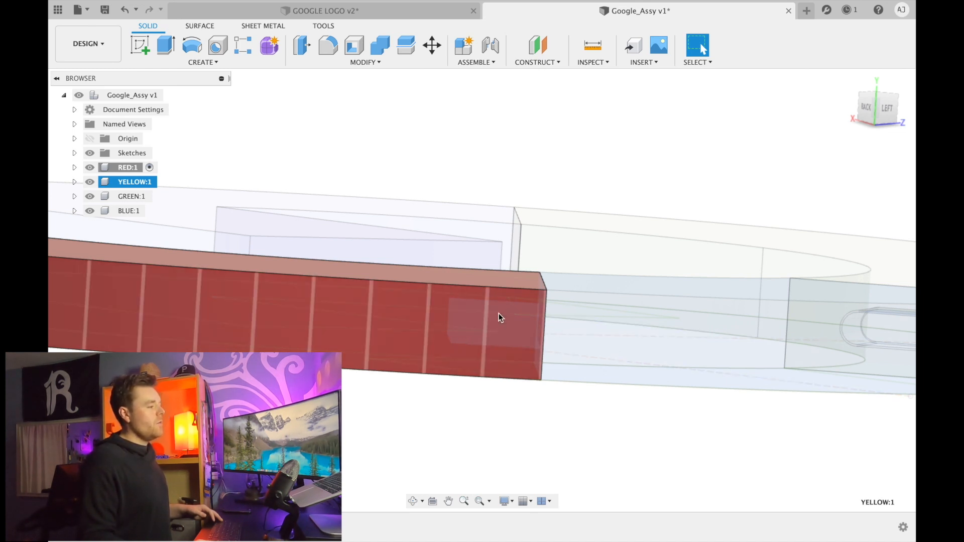
shift+middle_drag(493, 402, 463, 395)
shift+middle_drag(464, 399, 460, 416)
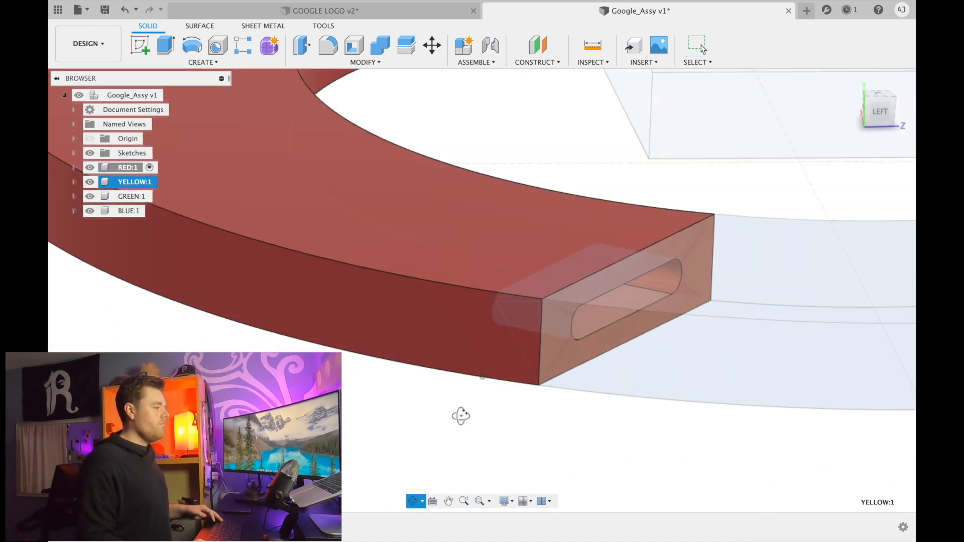
Make the GREEN component active and hide the BLUE component to expose their shared joint face
scroll(419, 333, down, 8)
shift+middle_drag(533, 342, 471, 375)
scroll(528, 369, down, 5)
shift+middle_drag(521, 346, 560, 321)
scroll(565, 240, up, 8)
click(564, 222)
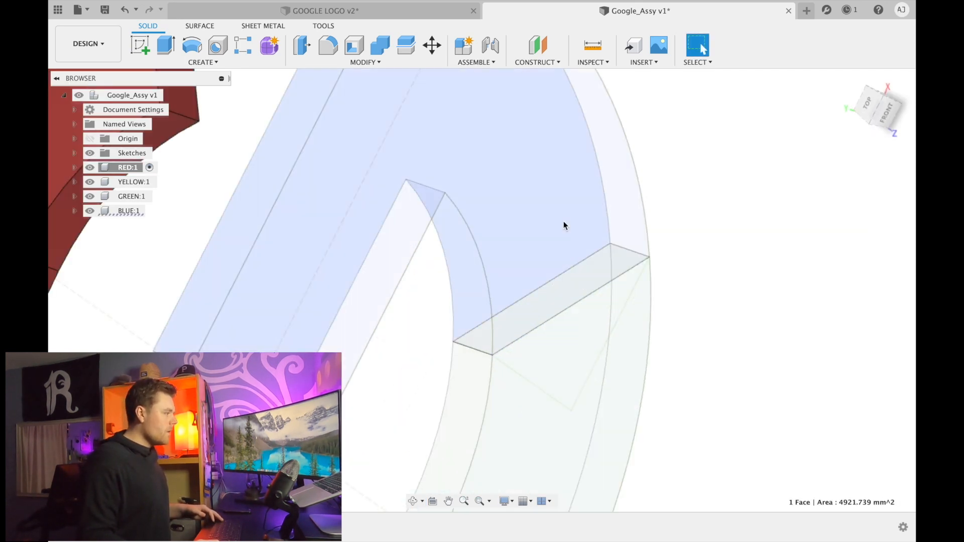
scroll(622, 213, down, 8)
shift+middle_drag(609, 222, 636, 281)
scroll(616, 228, up, 5)
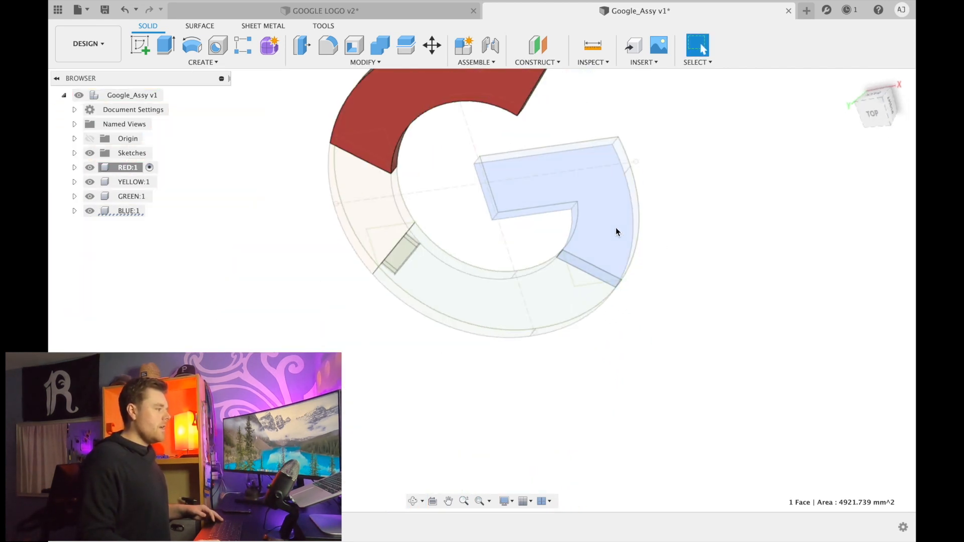
click(130, 197)
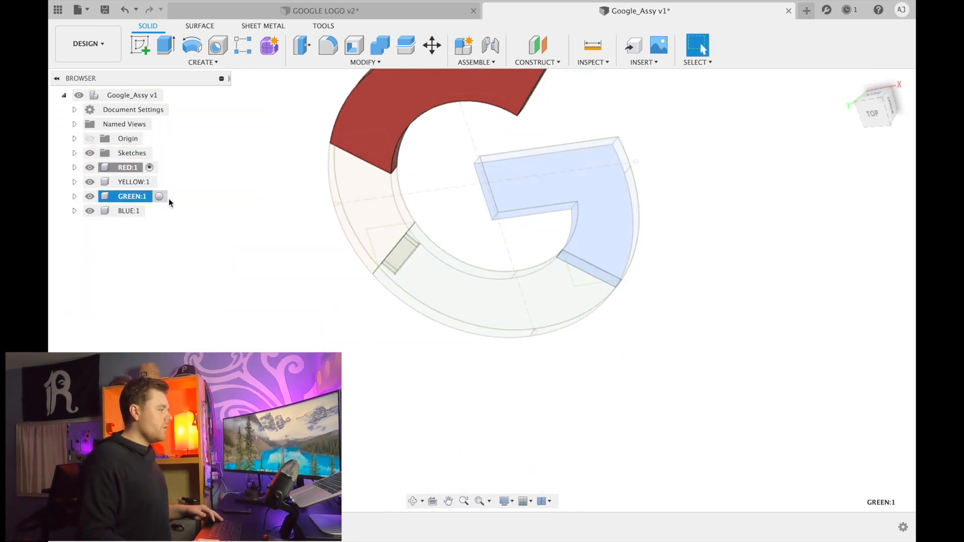
click(159, 196)
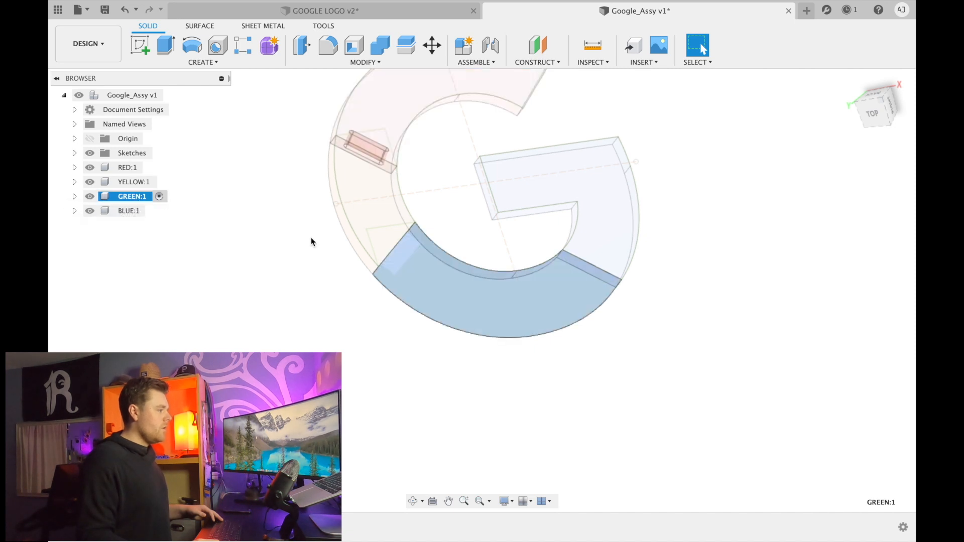
click(594, 199)
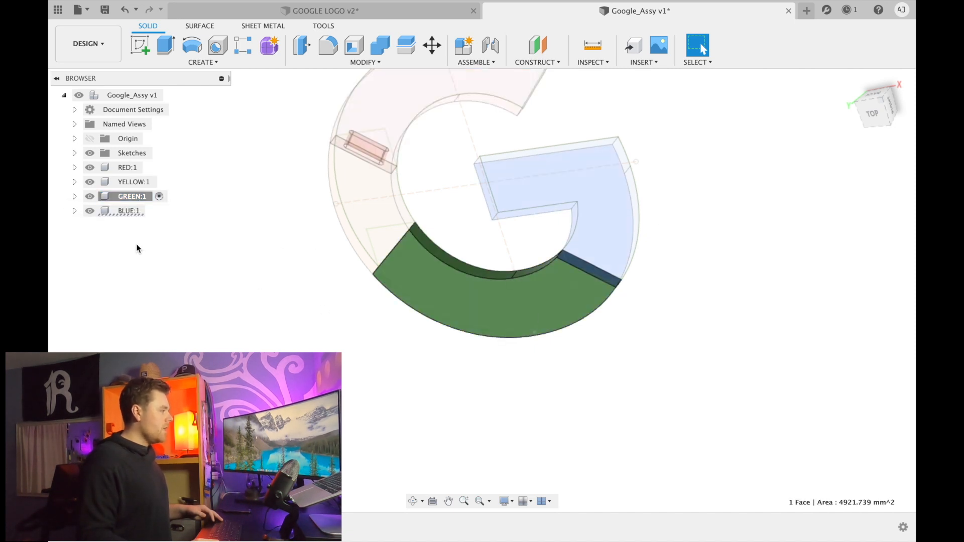
click(90, 211)
Start a sketch on the GREEN piece's end face that adjoins BLUE
shift+middle_drag(572, 340, 604, 257)
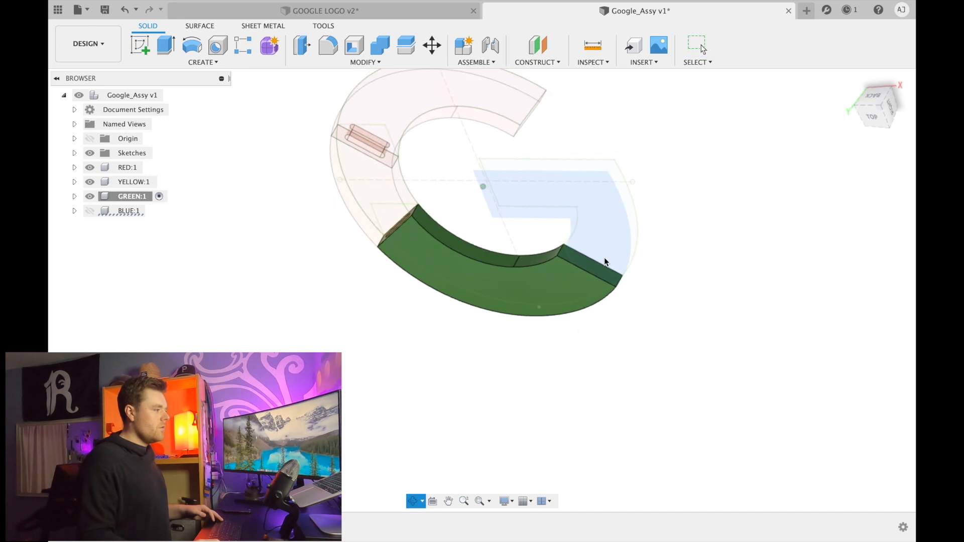
scroll(580, 260, up, 3)
scroll(581, 260, up, 5)
click(503, 245)
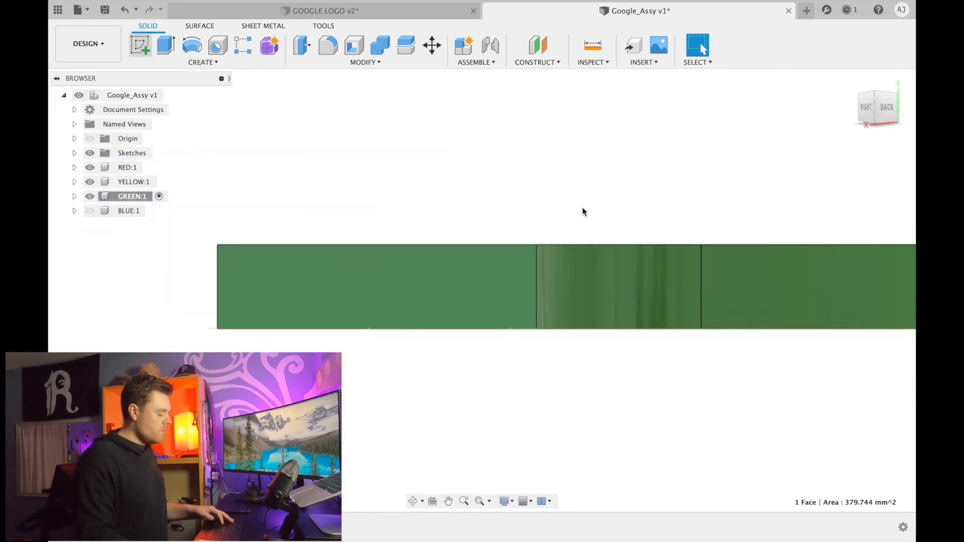
Draw a horizontal line between the midpoints of the GREEN end face's side edges and make it construction geometry
key(l)
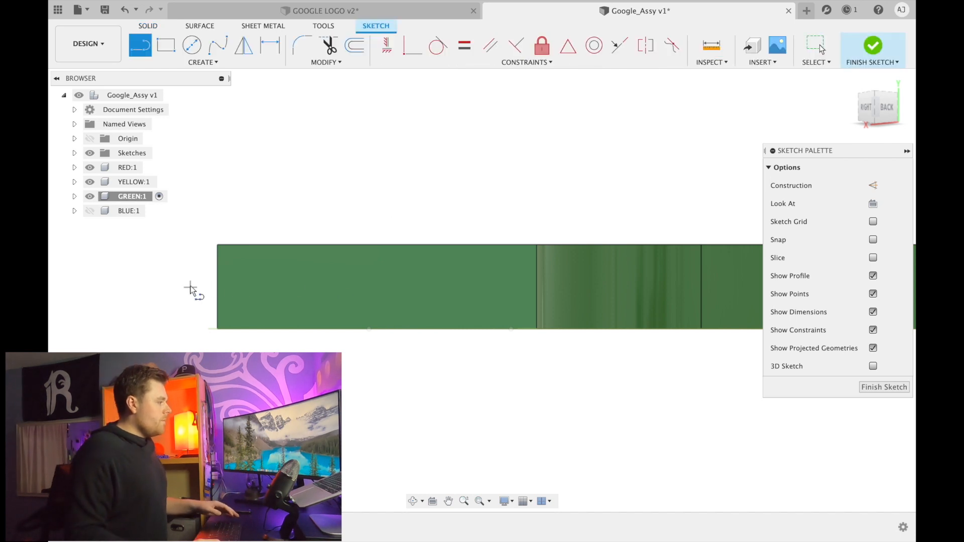
click(222, 285)
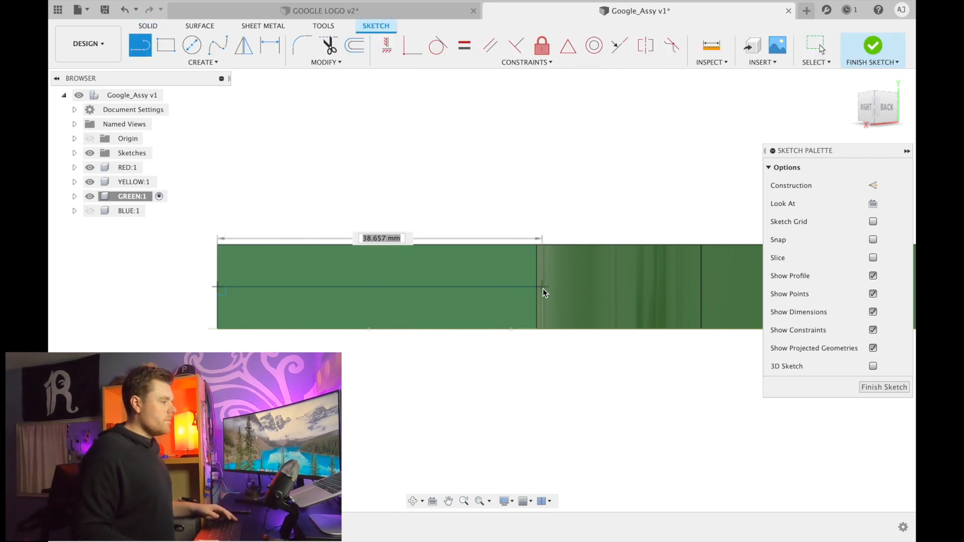
click(537, 287)
key(Escape)
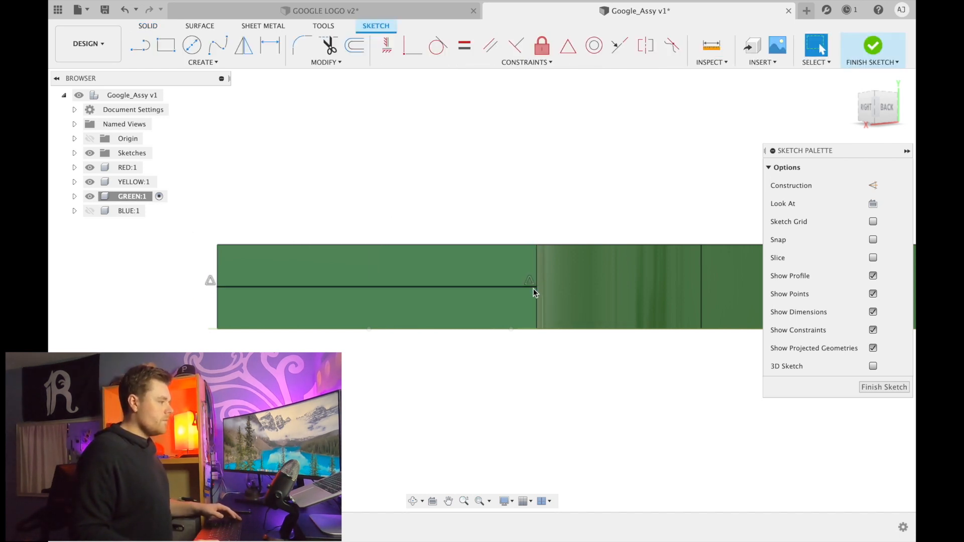
click(500, 287)
key(x)
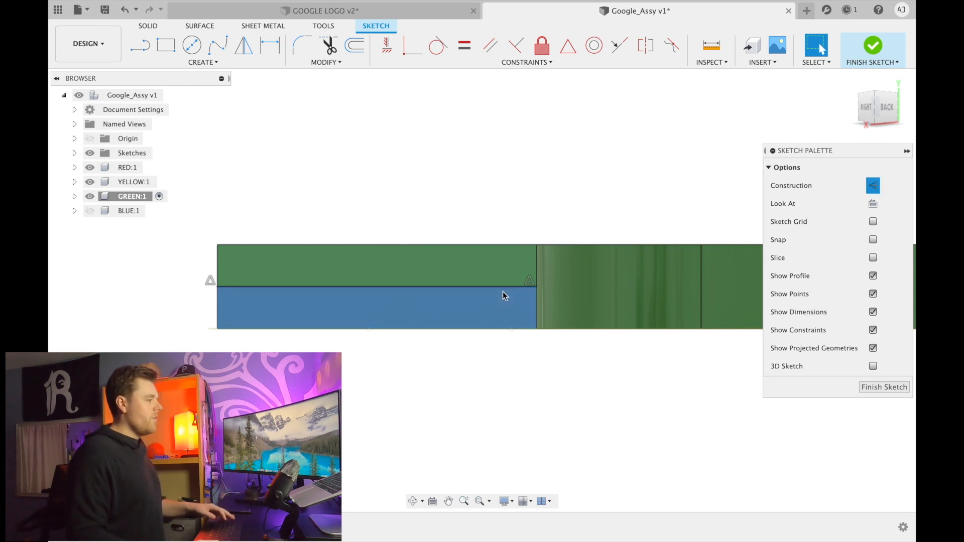
click(502, 288)
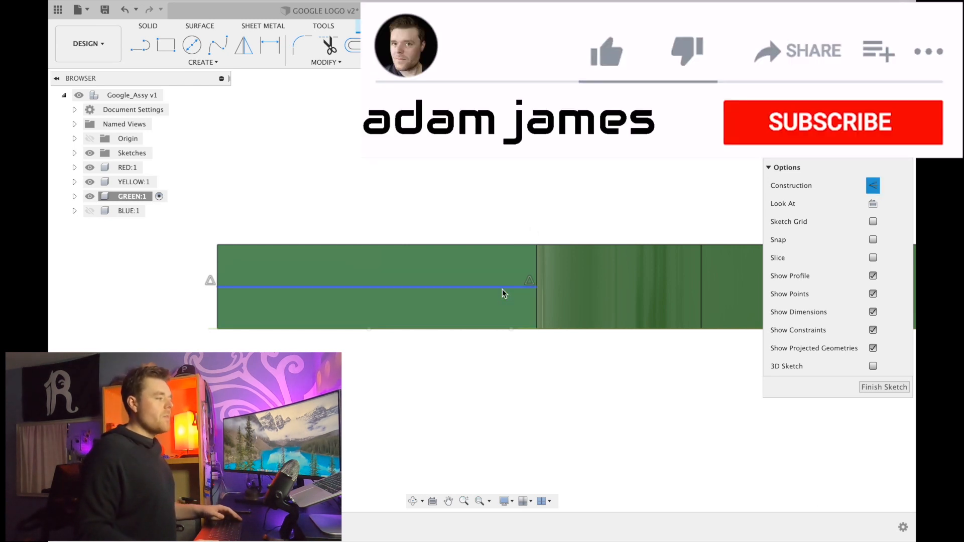
key(Escape)
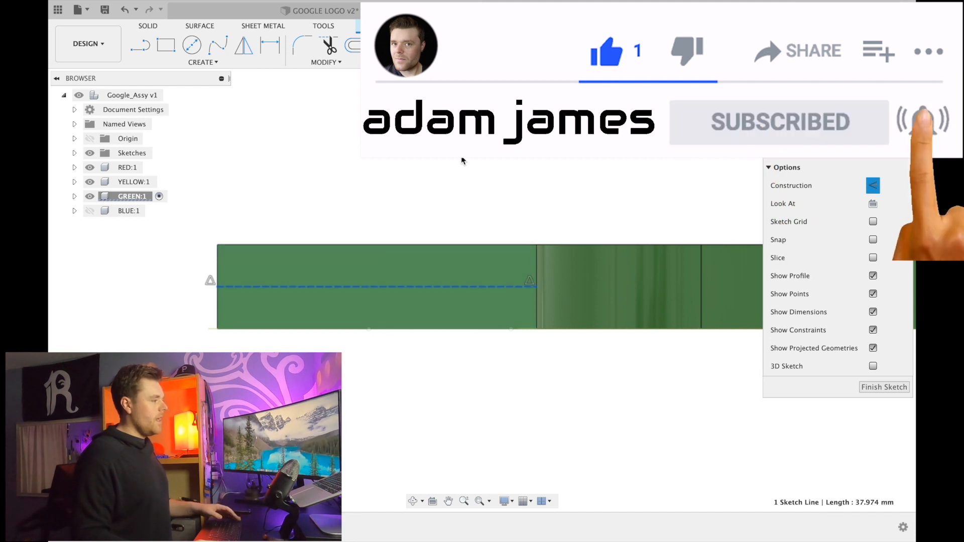
Draw a vertical construction line joining the midpoints of the upper and lower edges of GREEN's end face
key(l)
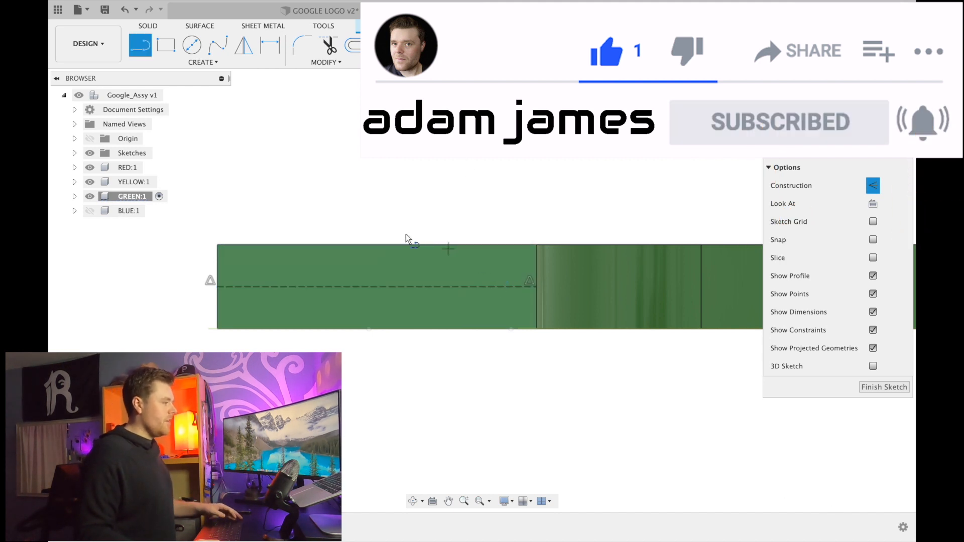
click(378, 244)
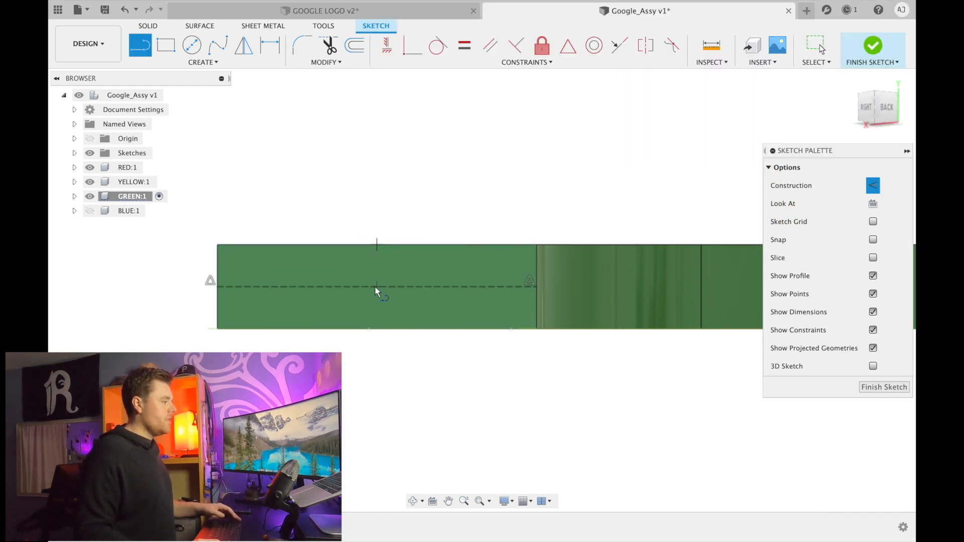
click(378, 329)
key(Escape)
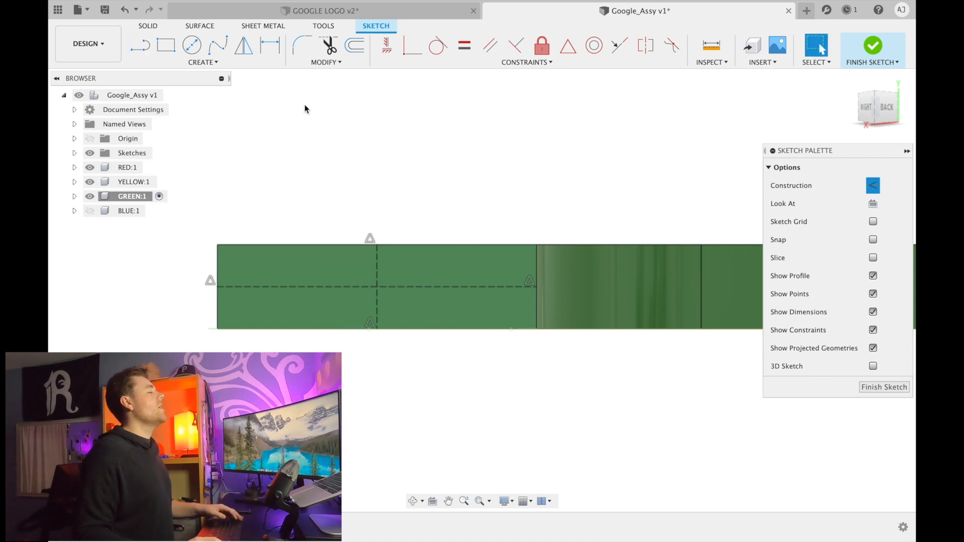
Sketch a center-to-center slot along the horizontal construction line, about 23.7 mm between centers and 3.1 mm wide
click(192, 62)
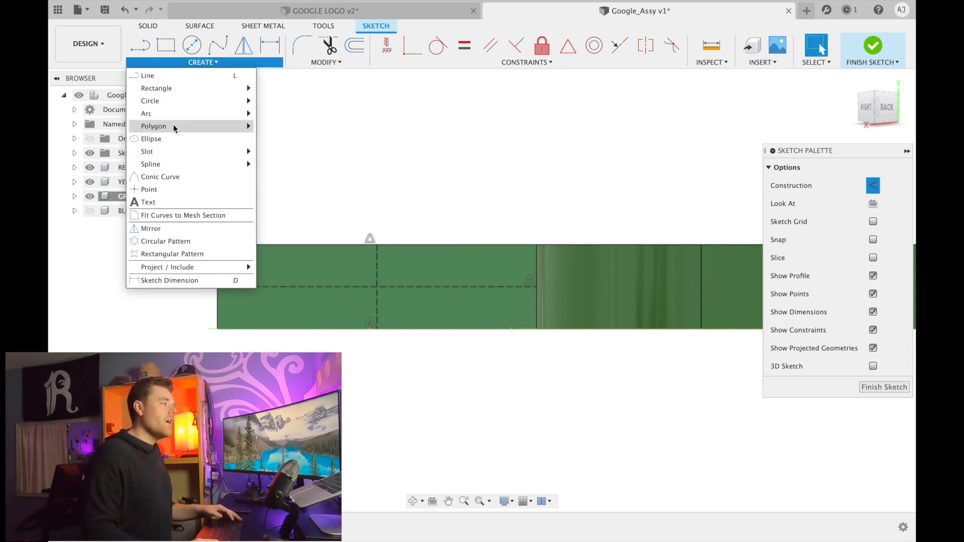
mouse_move(160, 153)
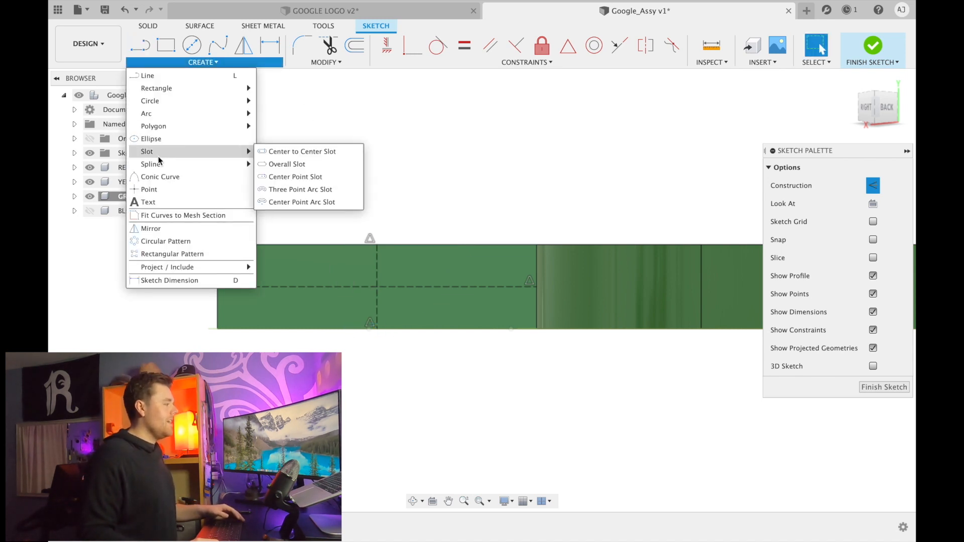
click(289, 151)
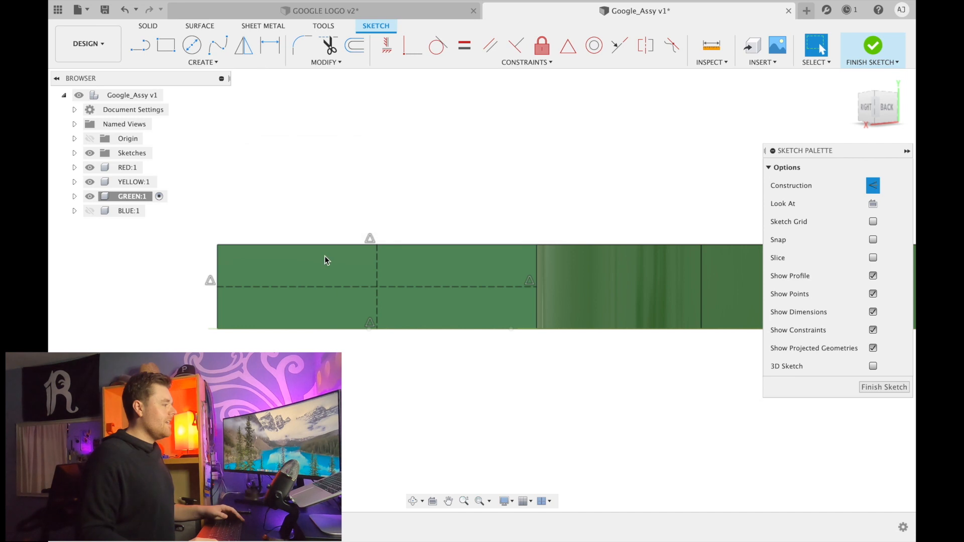
click(278, 287)
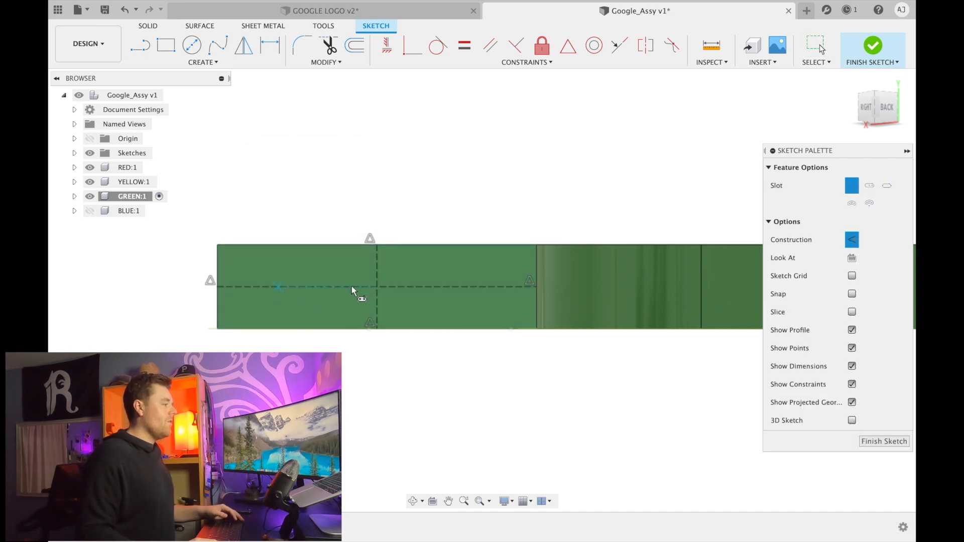
click(477, 287)
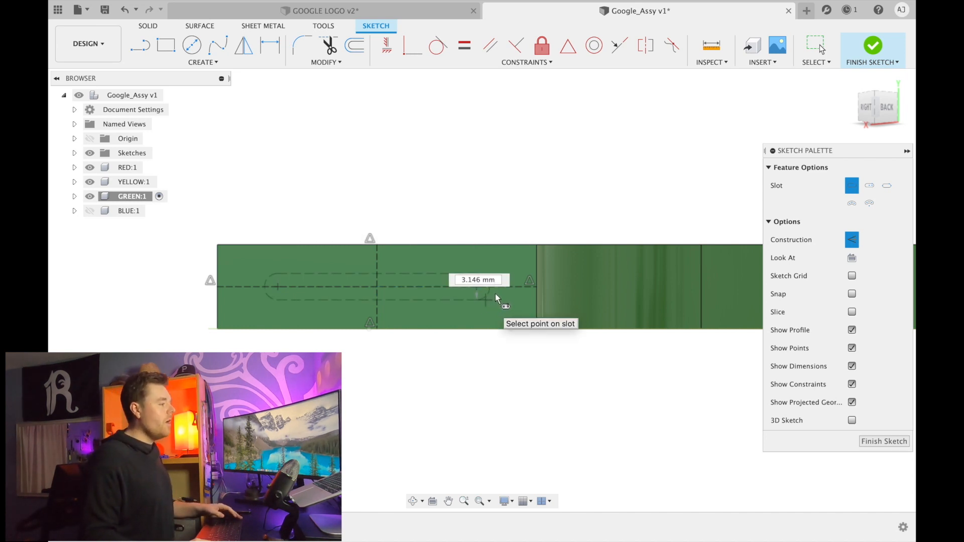
click(495, 294)
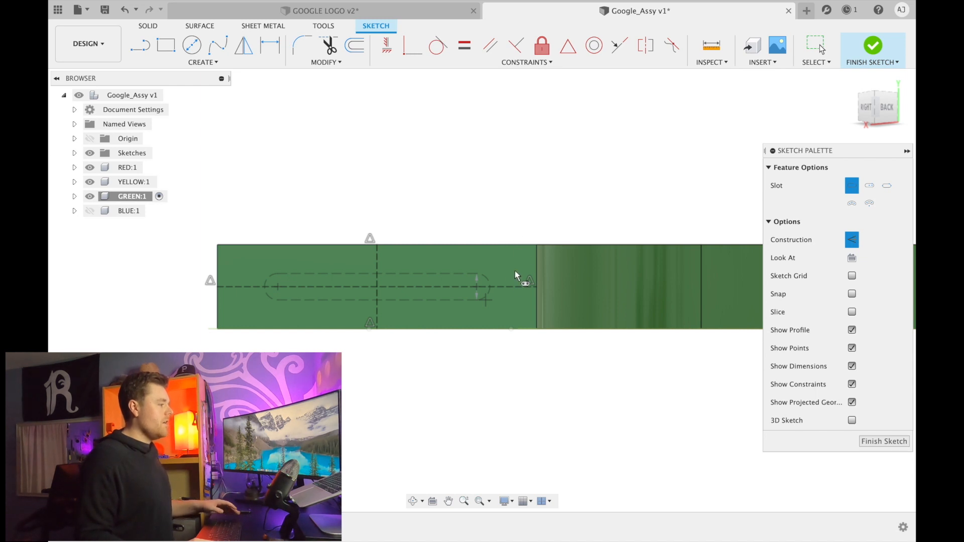
key(Escape)
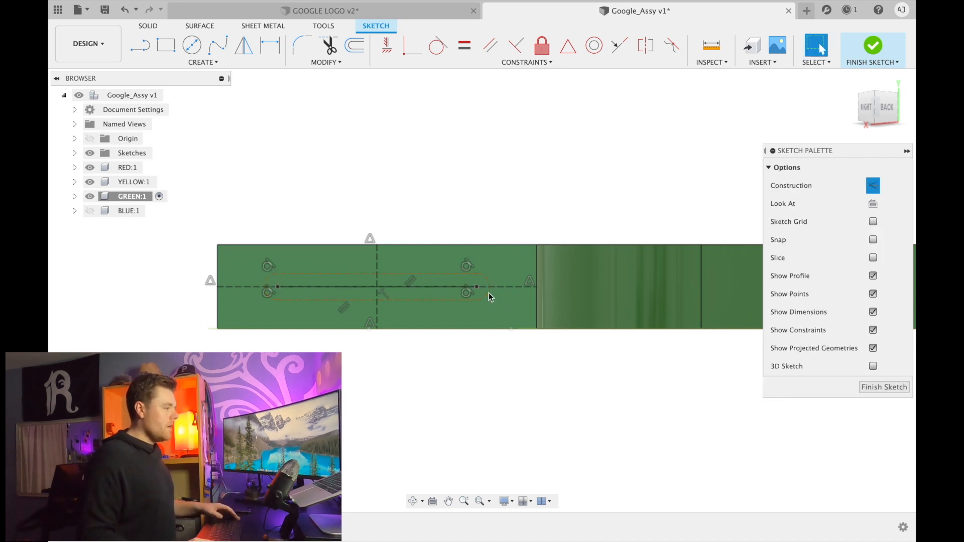
Convert the slot's two end arcs and two straight sides from construction to regular geometry
click(493, 293)
click(490, 120)
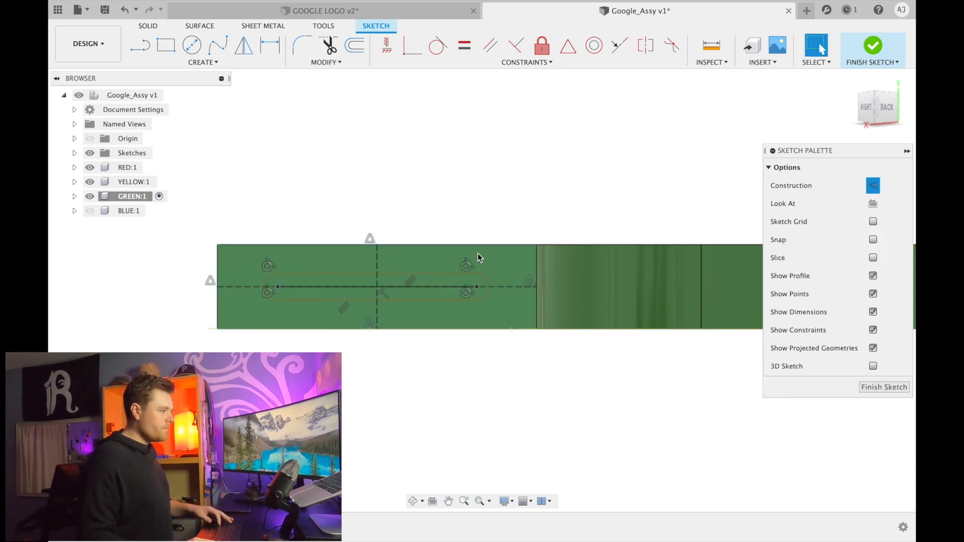
click(485, 284)
click(442, 274)
click(269, 279)
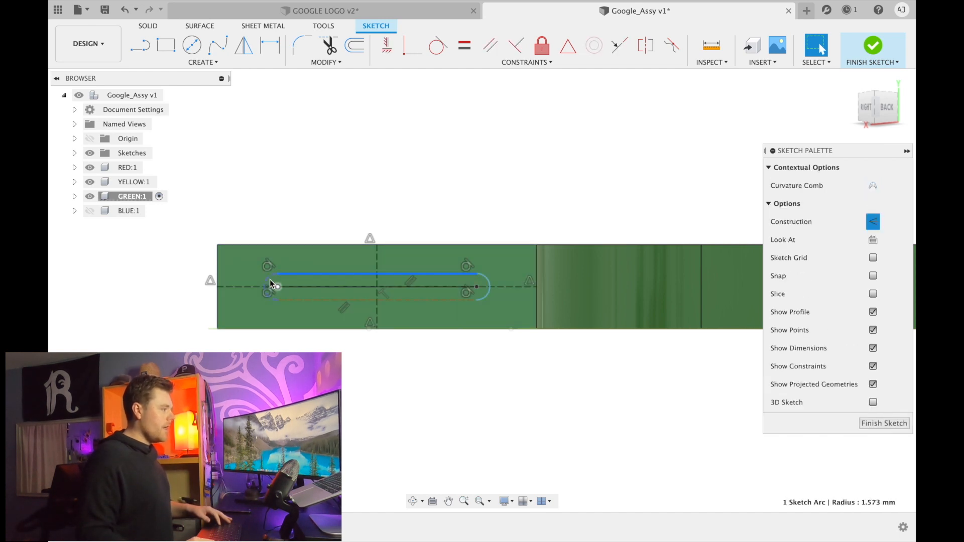
click(332, 301)
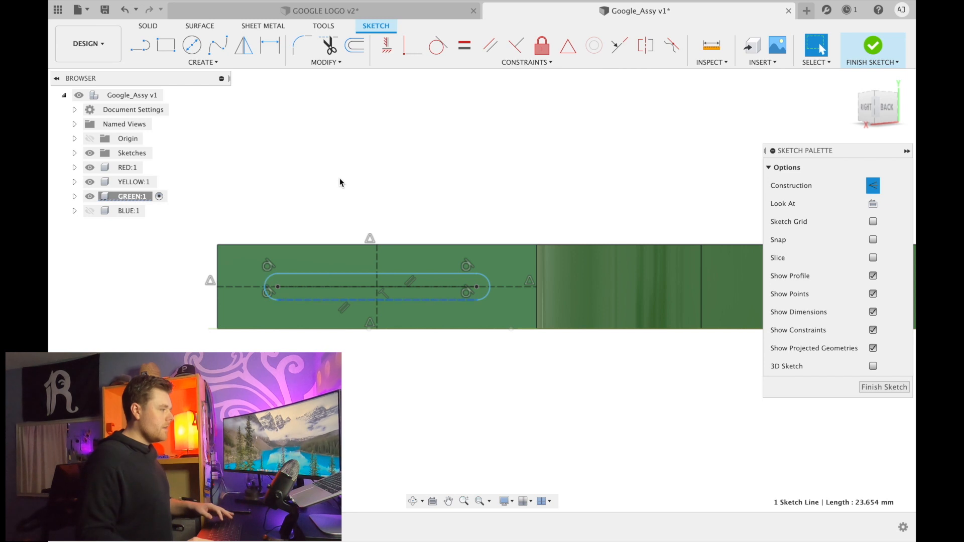
click(349, 164)
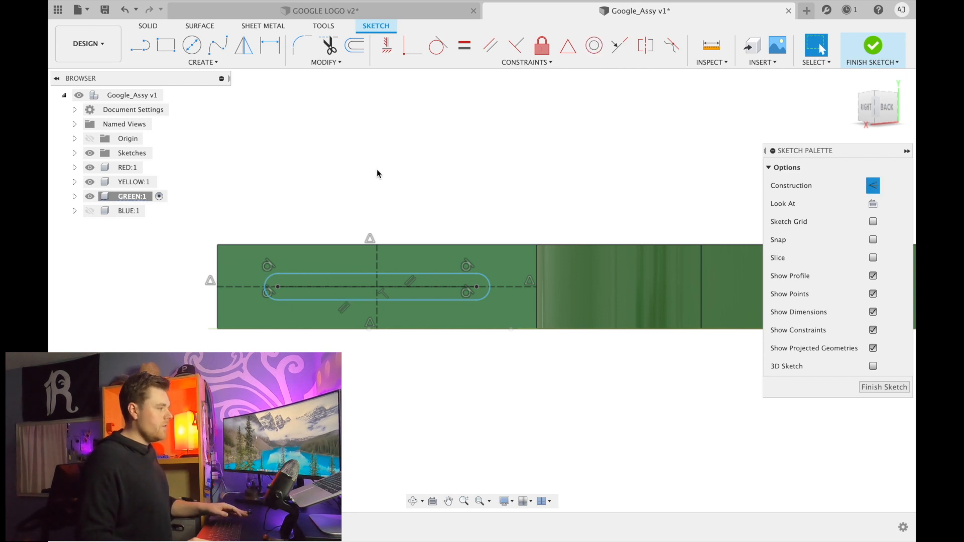
Dimension the gap between the slot's upper side and the face's upper edge, trying 4 mm and settling on 3 mm
key(d)
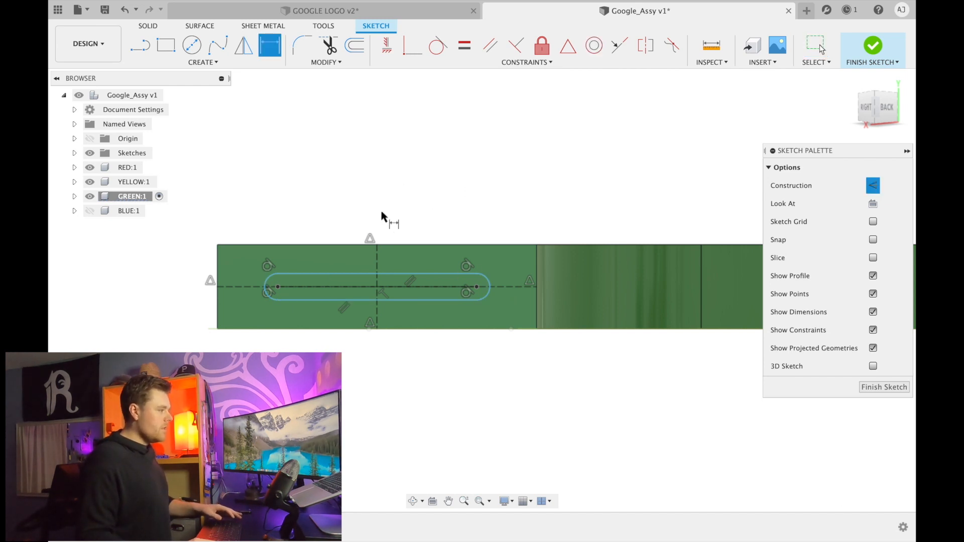
click(277, 274)
click(293, 245)
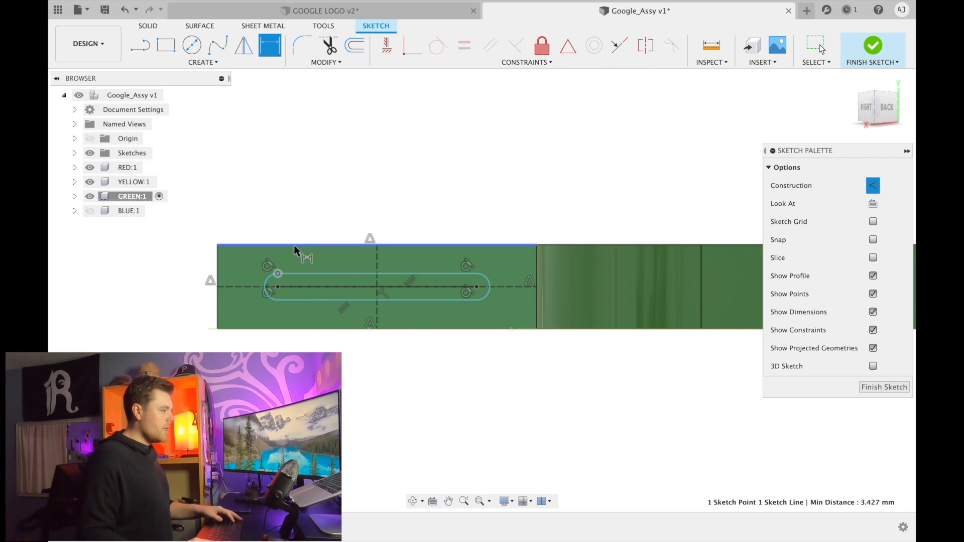
click(303, 254)
text(4)
key(Return)
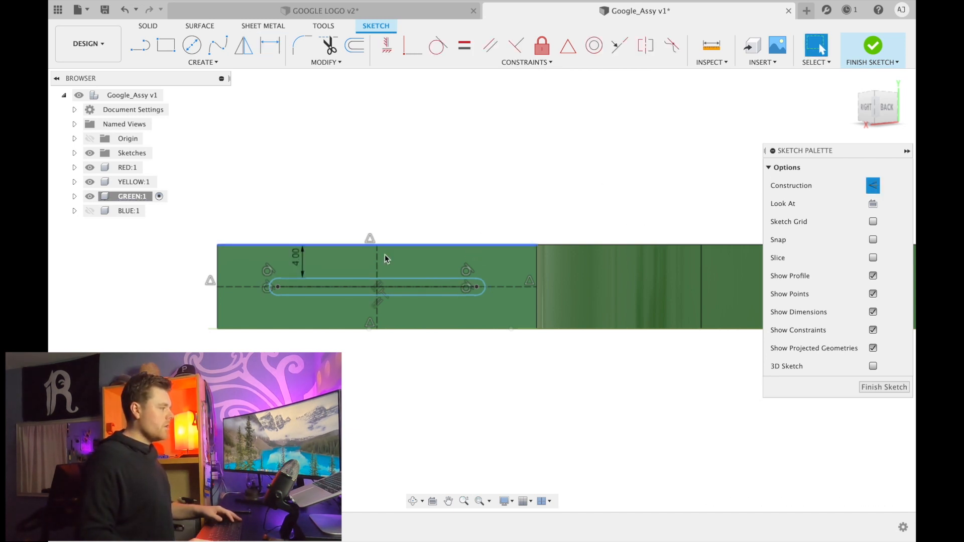
double_click(296, 256)
text(3)
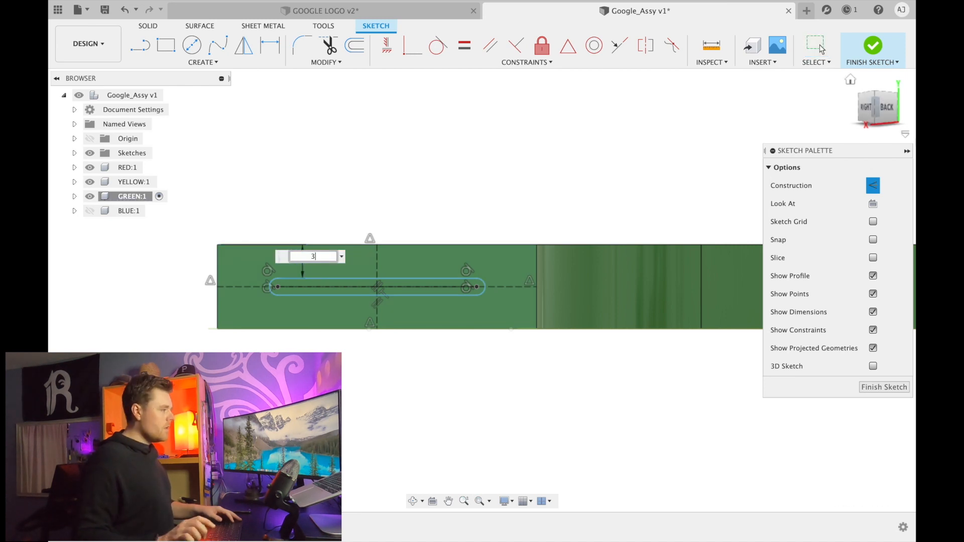
key(Return)
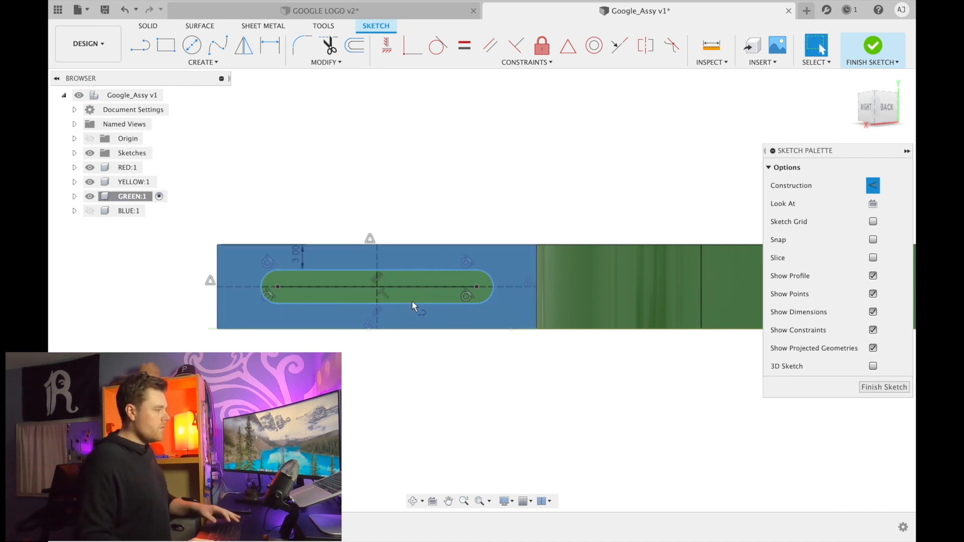
Draw a regular horizontal line about 5.2 mm long from the slot's end to the midpoint of the face's outer side edge
key(l)
key(x)
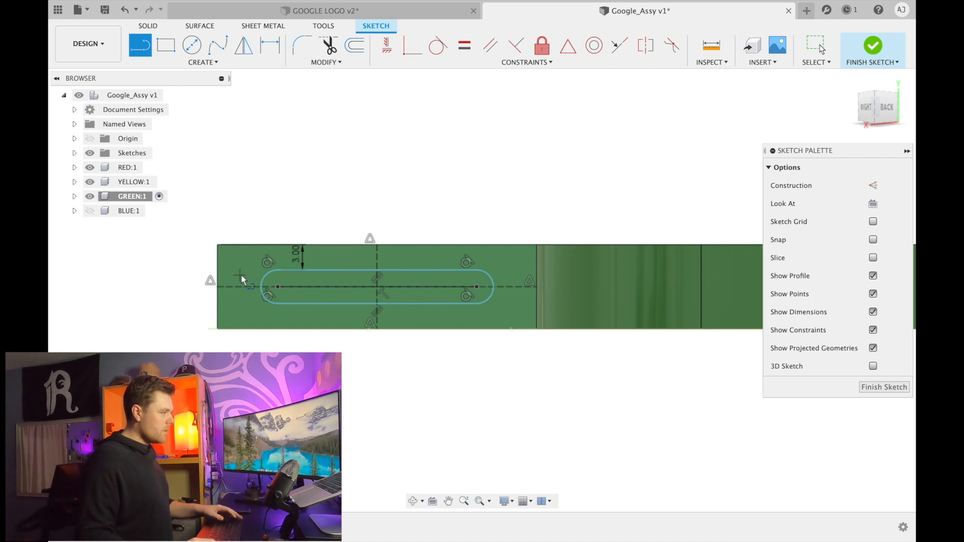
click(261, 287)
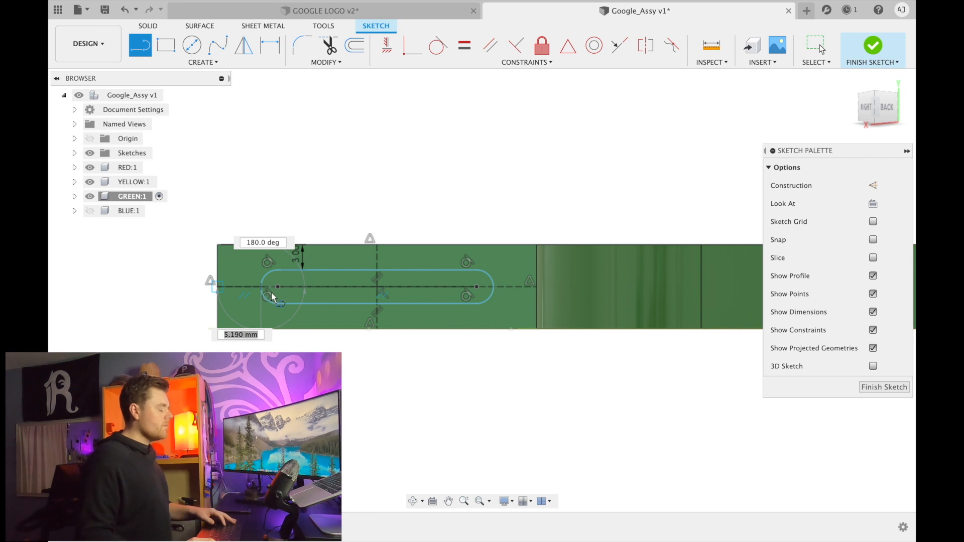
key(Return)
key(Escape)
Dimension the line between the slot's end and the face's outer side edge to 7 mm
key(d)
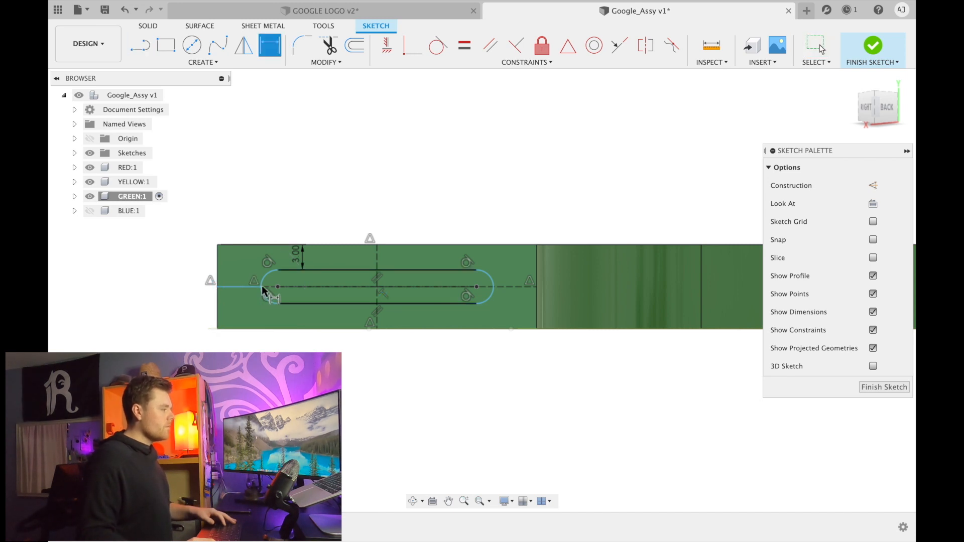
click(220, 287)
click(234, 208)
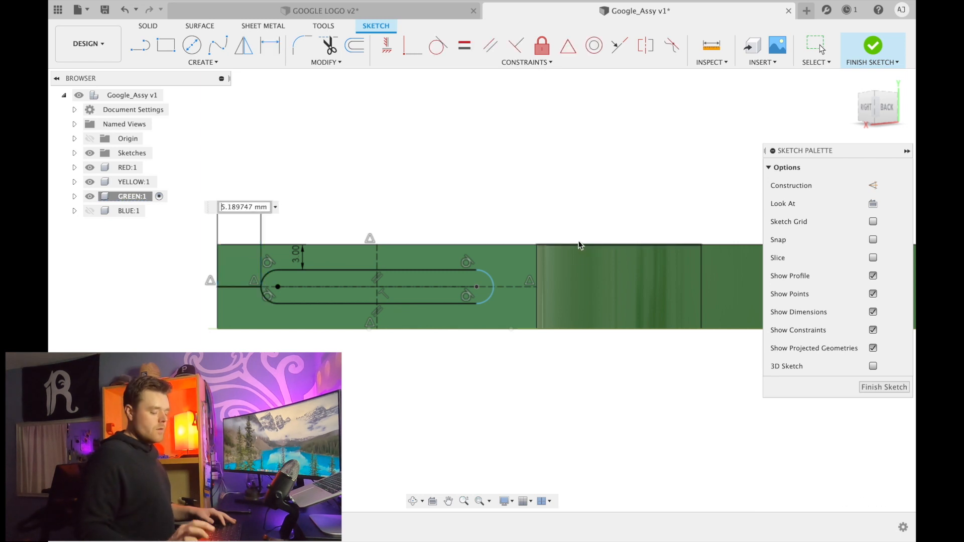
text(7)
key(Return)
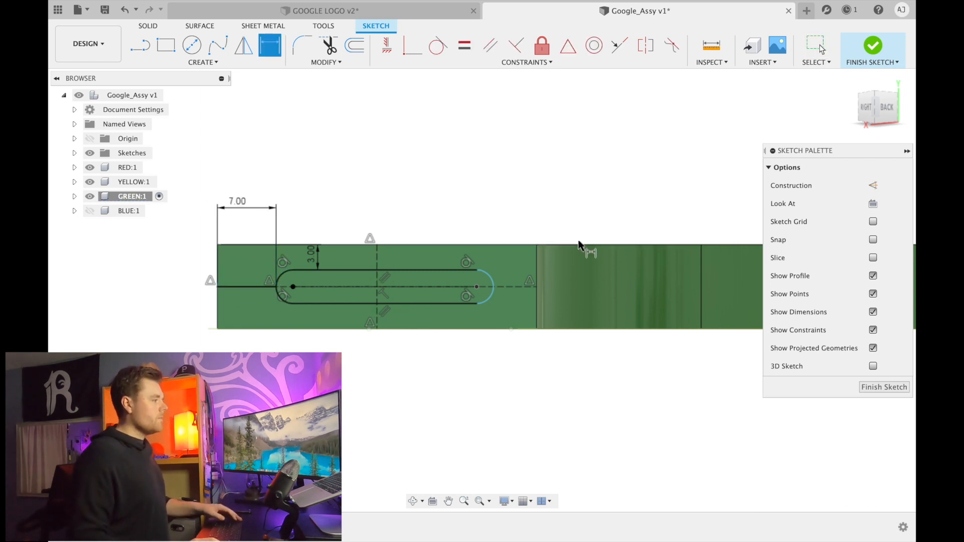
key(Escape)
Make the slot's two end centers symmetric about the vertical construction line
click(640, 53)
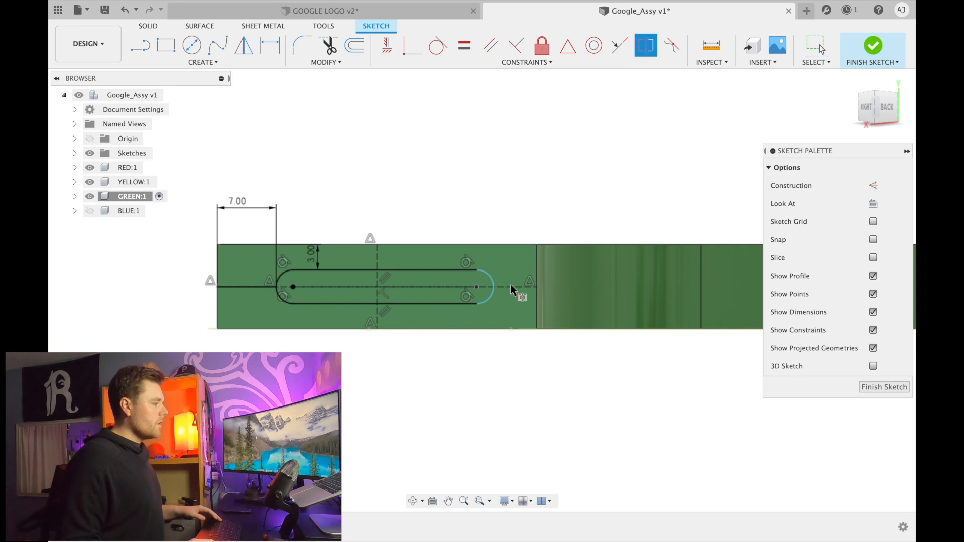
click(489, 283)
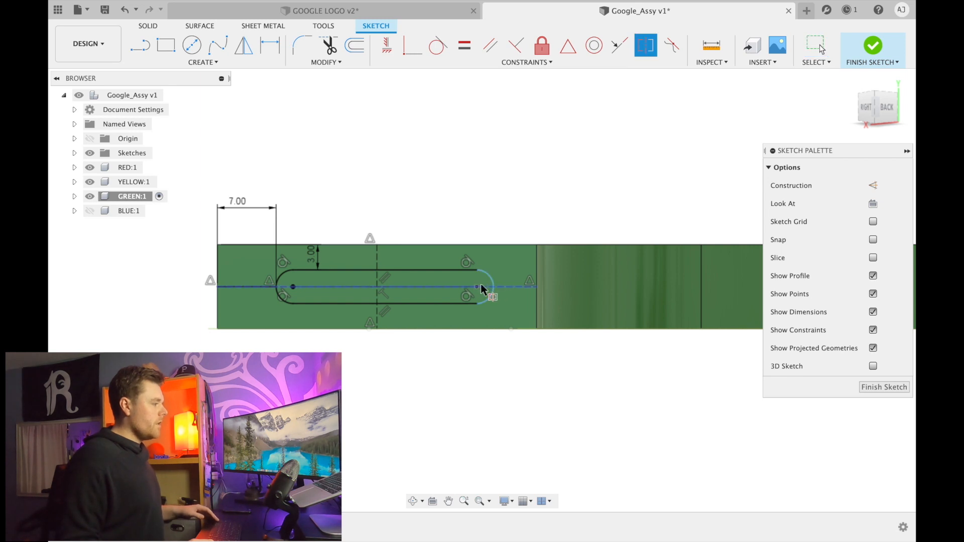
click(293, 286)
click(377, 257)
key(Escape)
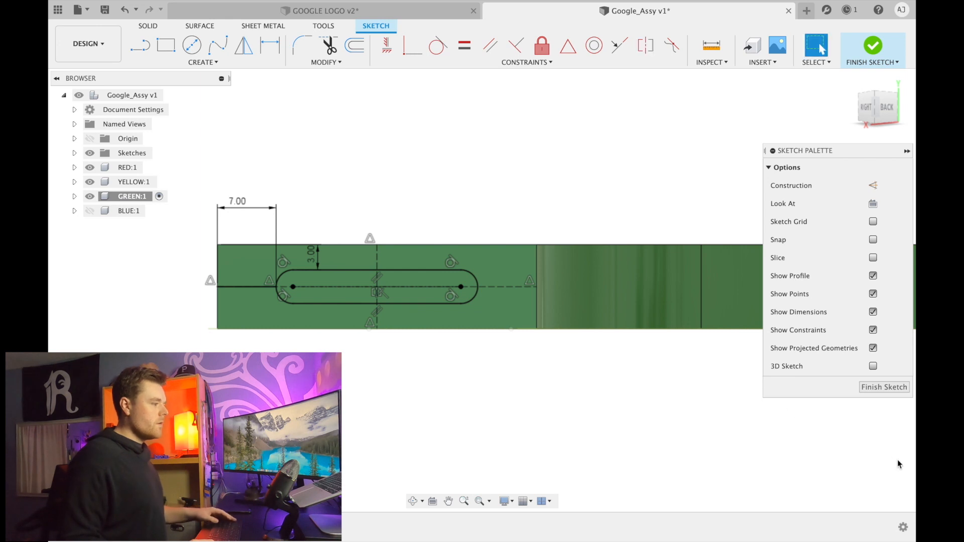
Finish the sketch and extrude the slot profile 10 mm outward from GREEN's end face, joined to the body
click(866, 387)
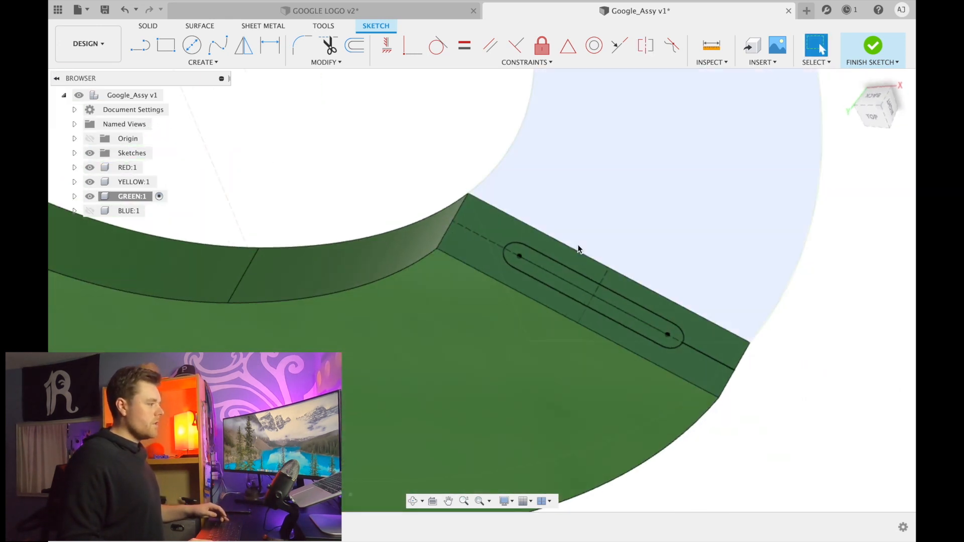
scroll(547, 251, up, 5)
click(537, 271)
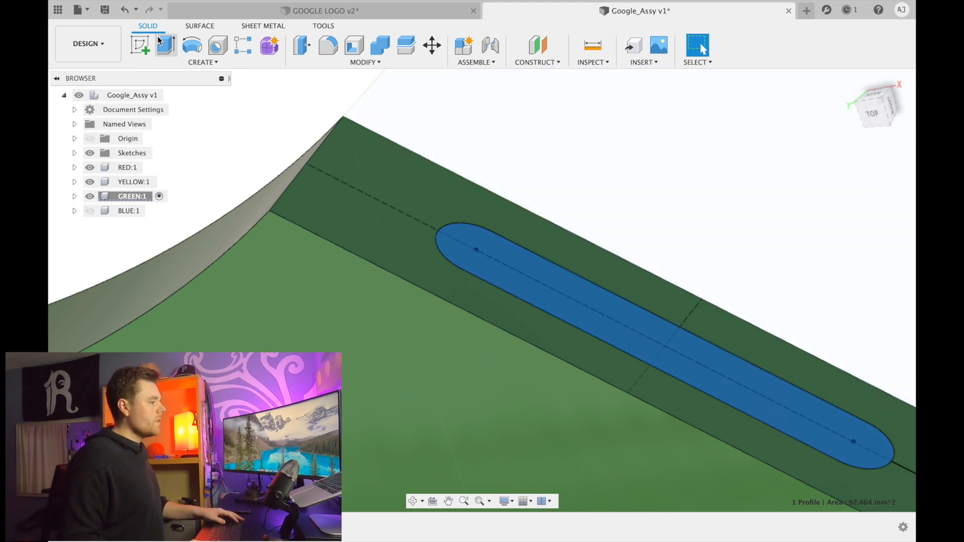
click(159, 41)
text(10)
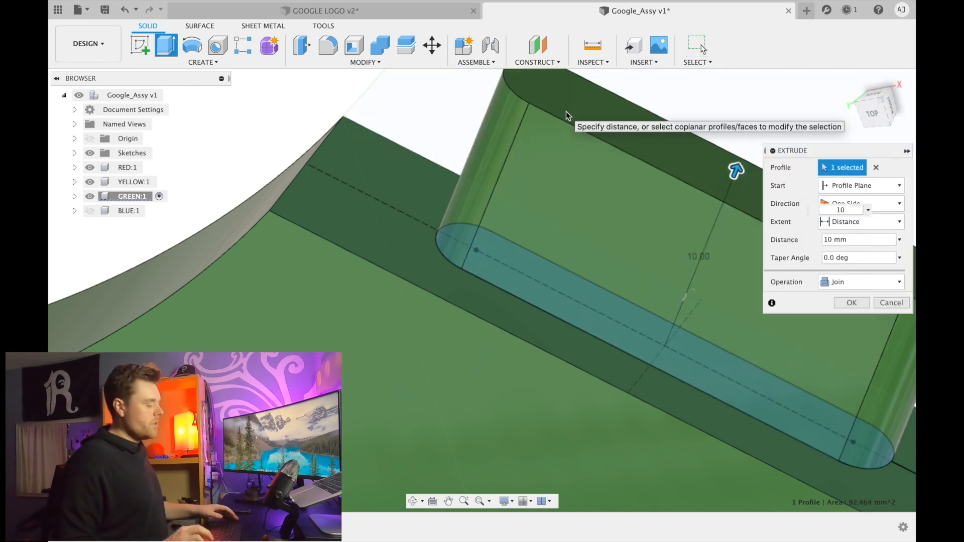
key(Return)
Show the BLUE component again and make it the active component
scroll(503, 296, down, 5)
scroll(503, 274, down, 3)
scroll(527, 296, up, 5)
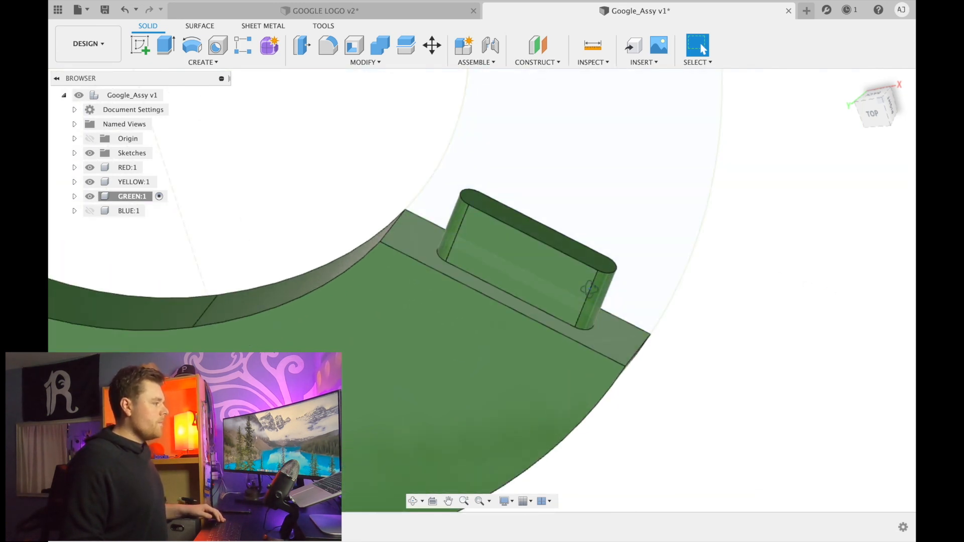
shift+middle_drag(592, 287, 564, 189)
click(562, 189)
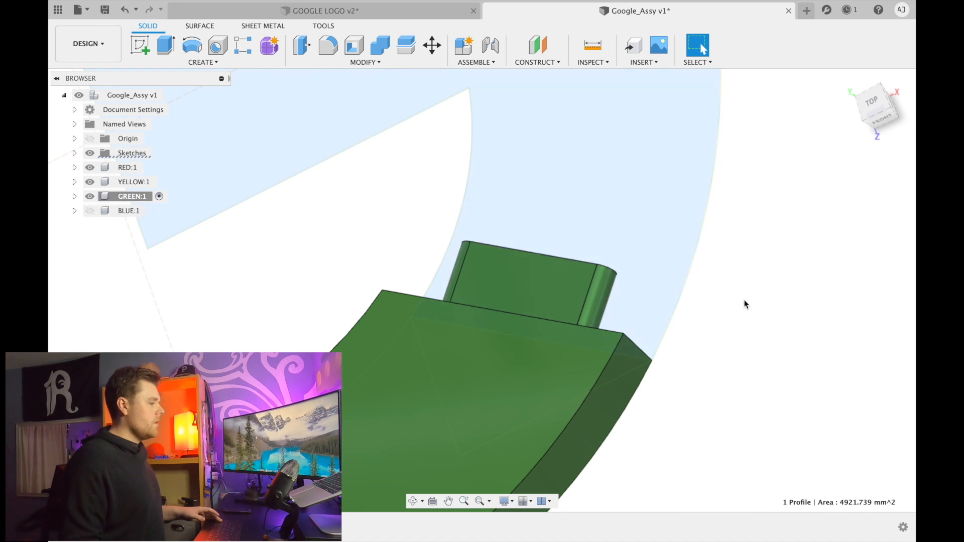
scroll(704, 286, down, 4)
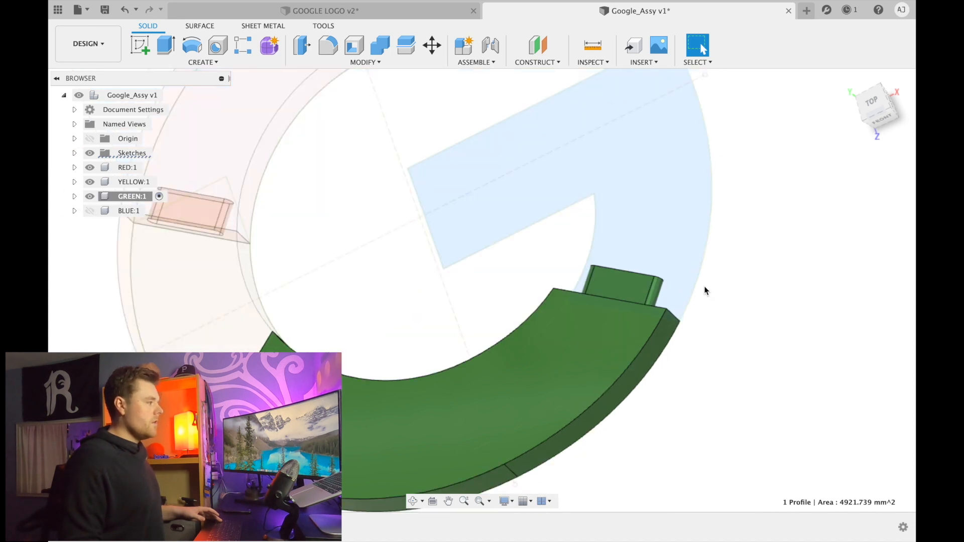
click(90, 211)
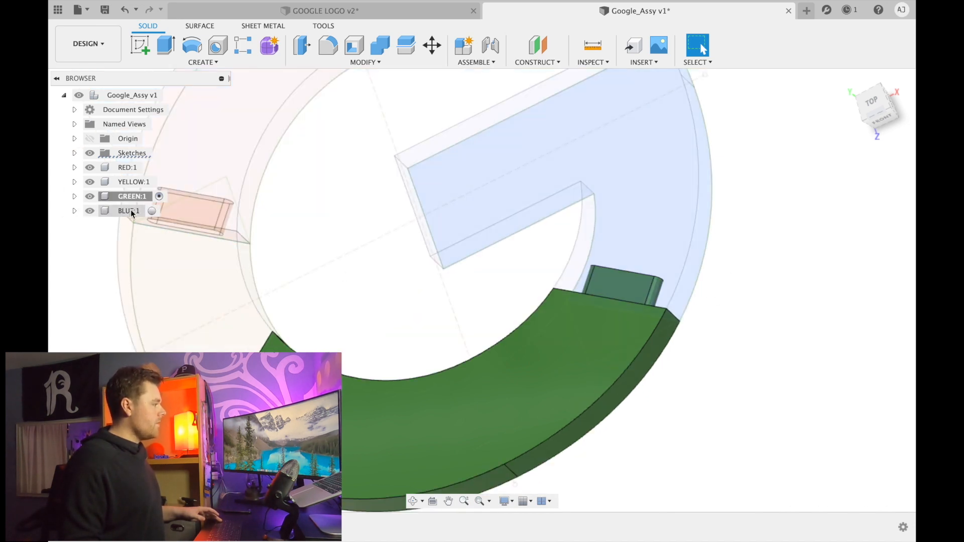
click(131, 210)
click(155, 211)
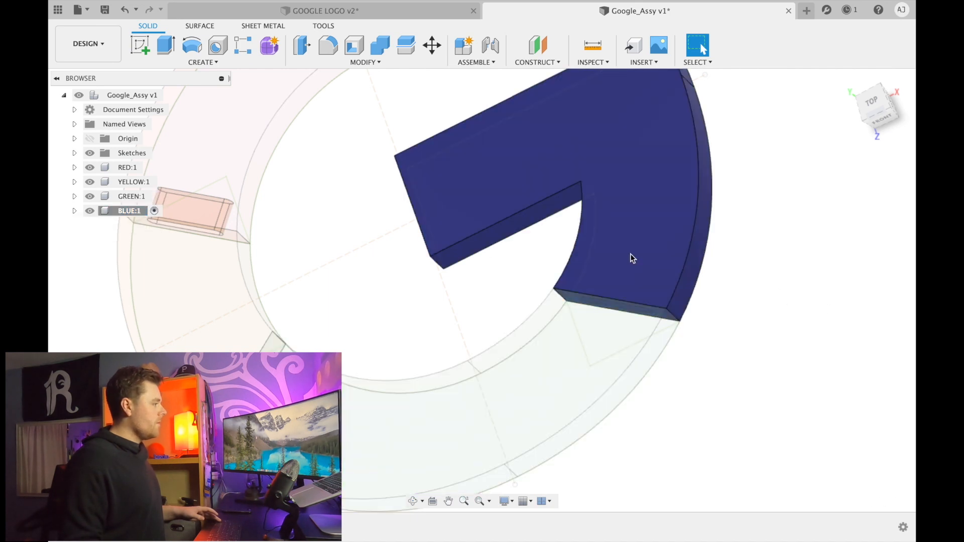
Hide the GREEN component and start a sketch on BLUE's end face where it meets GREEN
click(90, 196)
shift+middle_drag(655, 371, 684, 332)
scroll(668, 297, up, 10)
click(418, 188)
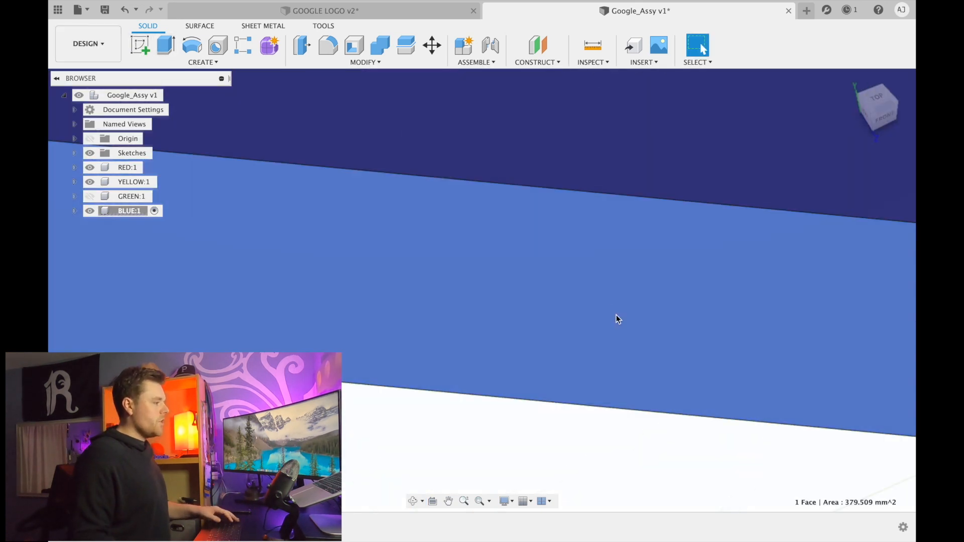
shift+middle_drag(616, 315, 616, 315)
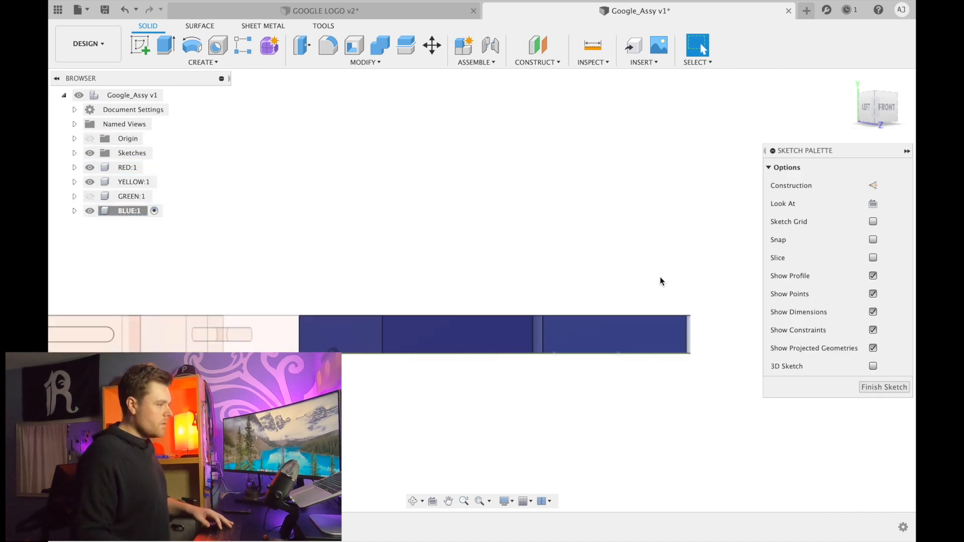
Start the Project command, hide BLUE and show GREEN to expose GREEN's tab
key(p)
shift+middle_drag(669, 297, 538, 314)
click(89, 211)
click(90, 211)
click(91, 211)
click(89, 197)
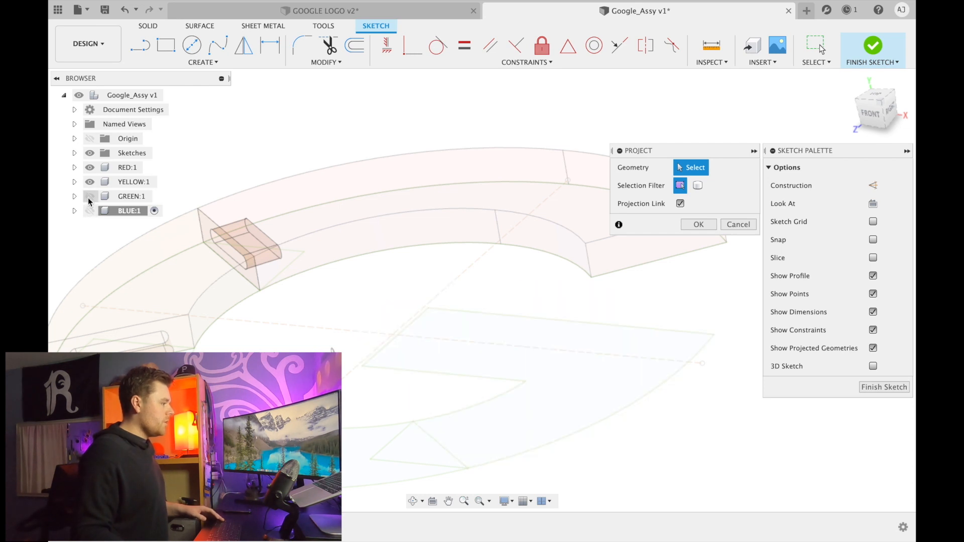
Project the straight edges and rounded ends of GREEN's tab outline into the BLUE sketch
shift+middle_drag(537, 377, 512, 298)
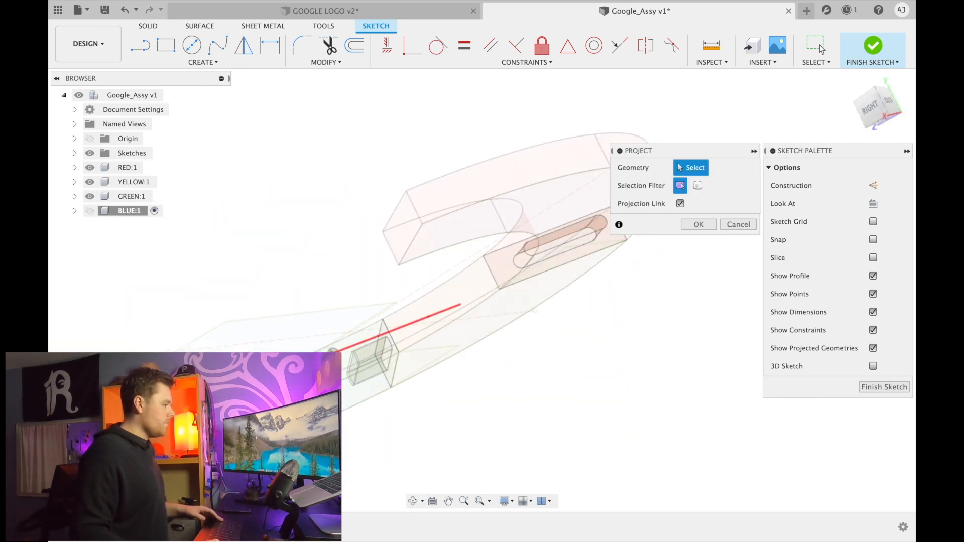
scroll(300, 356, up, 10)
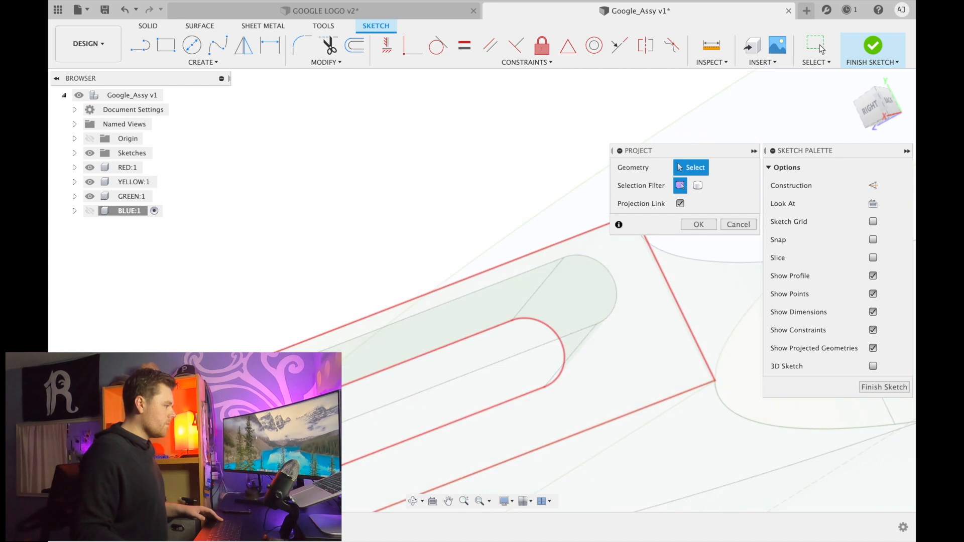
click(320, 395)
click(282, 449)
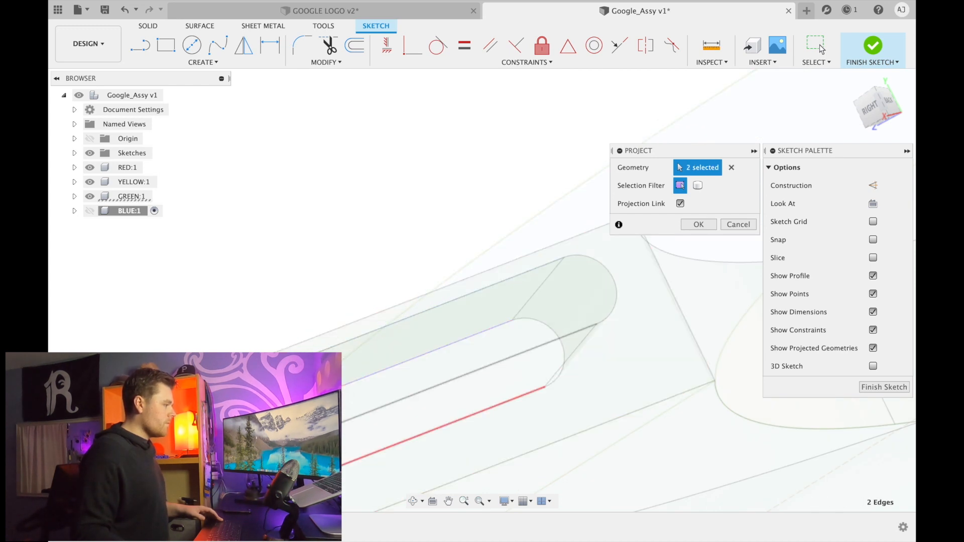
click(321, 472)
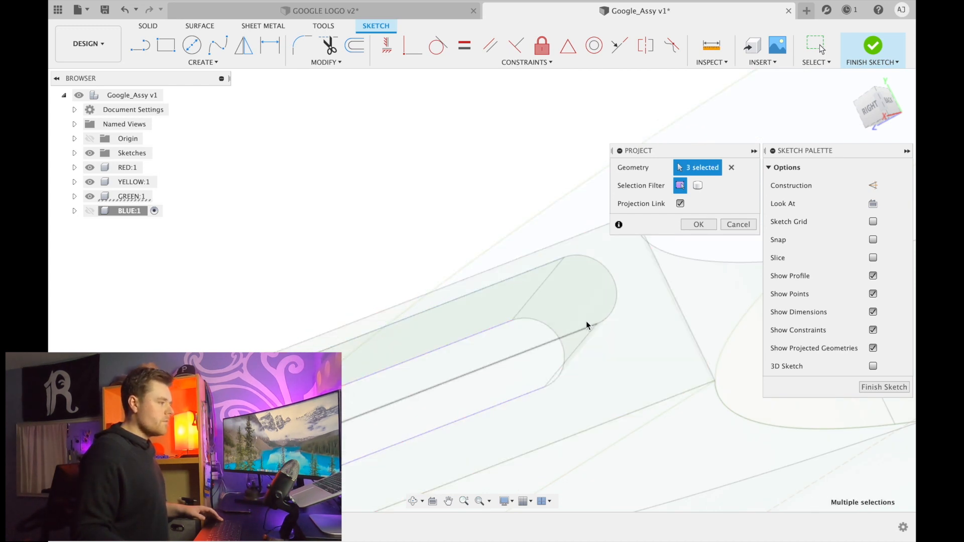
click(610, 277)
click(708, 225)
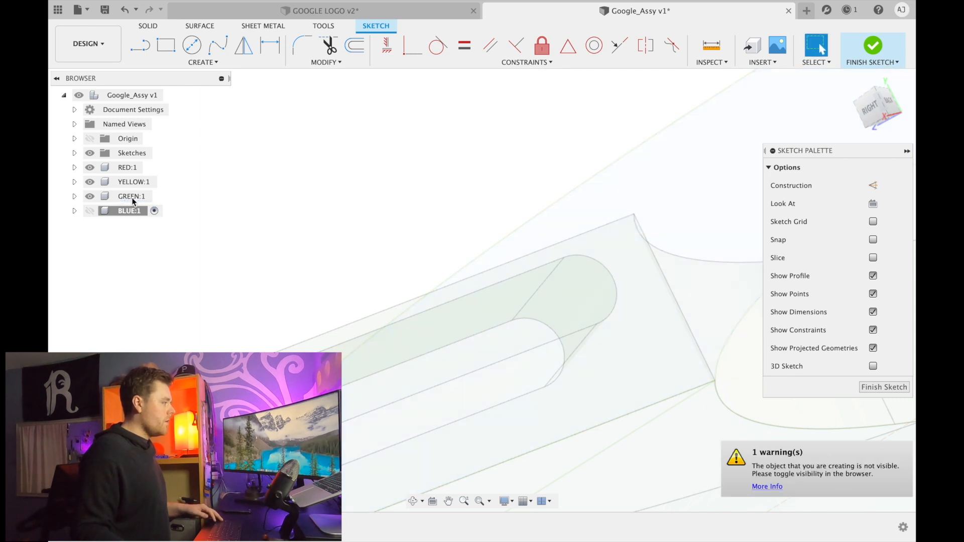
Show BLUE, hide GREEN and finish the sketch with the projected slot outline
click(91, 211)
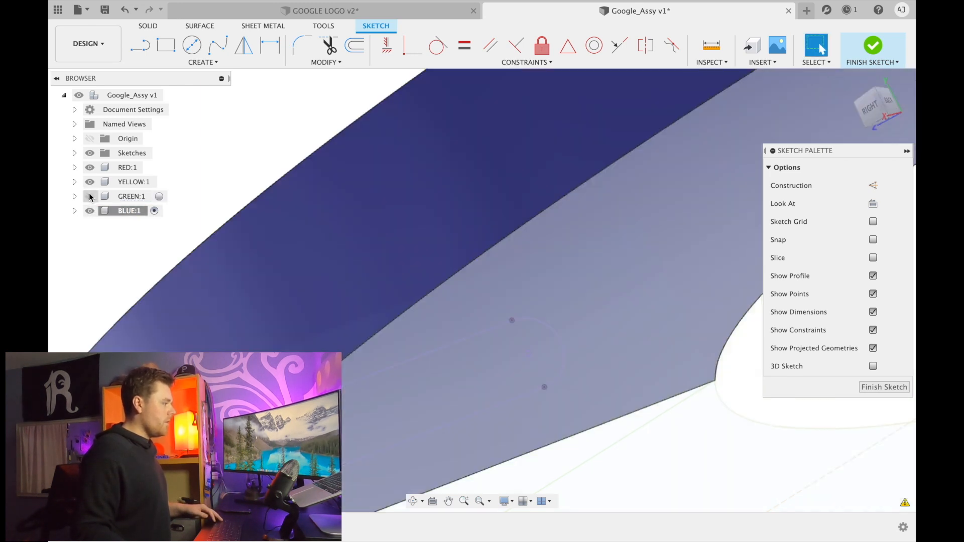
scroll(496, 252, down, 5)
mouse_move(487, 295)
shift+middle_down()
mouse_move(668, 301)
mouse_move(870, 389)
shift+middle_up()
click(883, 389)
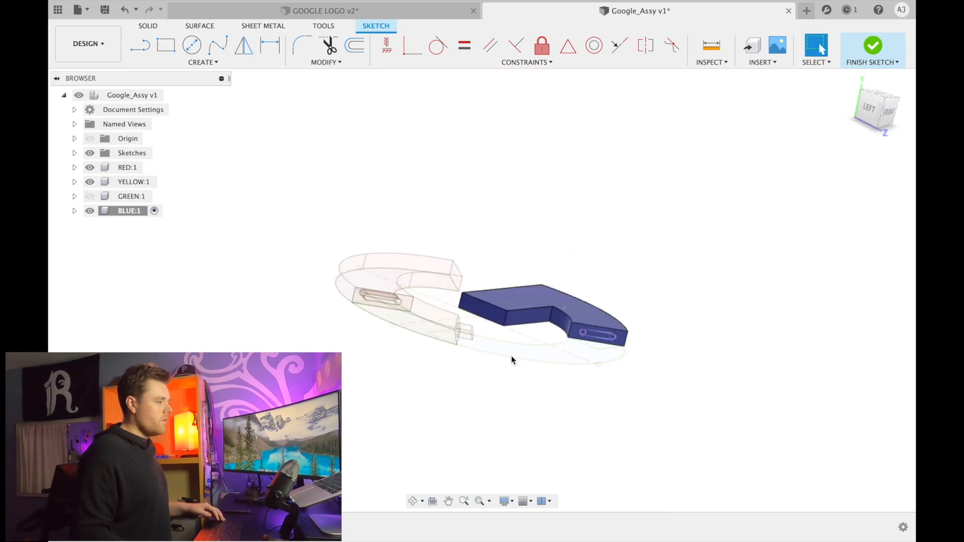
Extrude the slot profile on BLUE's end face by -10 mm as a cut into the body
scroll(604, 339, up, 10)
click(605, 289)
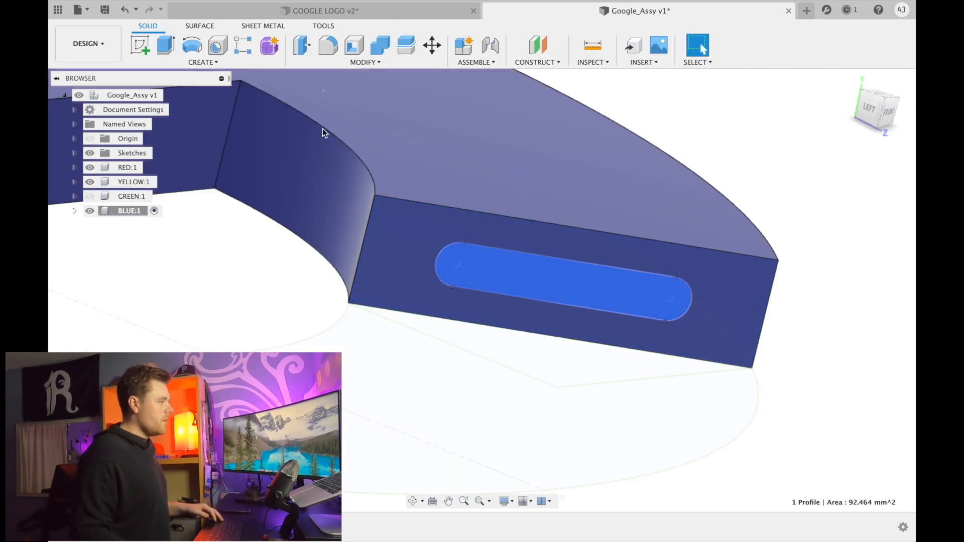
key(e)
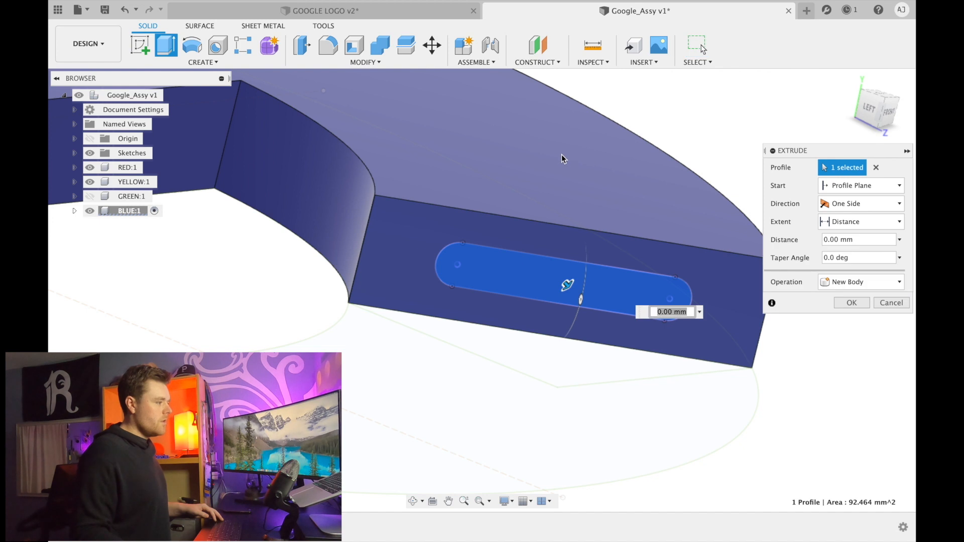
text(-10)
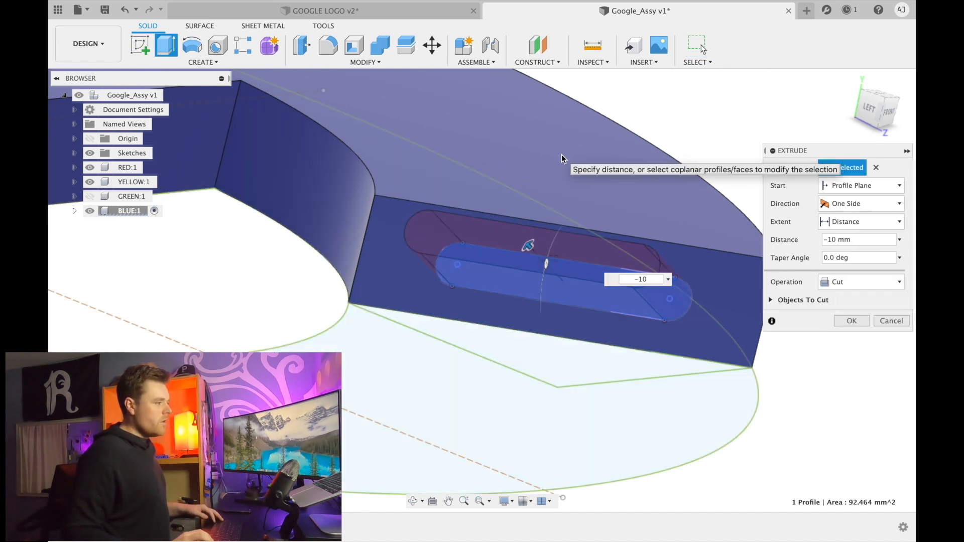
key(Return)
Show GREEN again and briefly hide BLUE to check GREEN's tab against the new slot
mouse_move(688, 355)
shift+middle_down()
mouse_move(699, 348)
mouse_move(638, 366)
mouse_move(558, 329)
shift+middle_up()
click(89, 196)
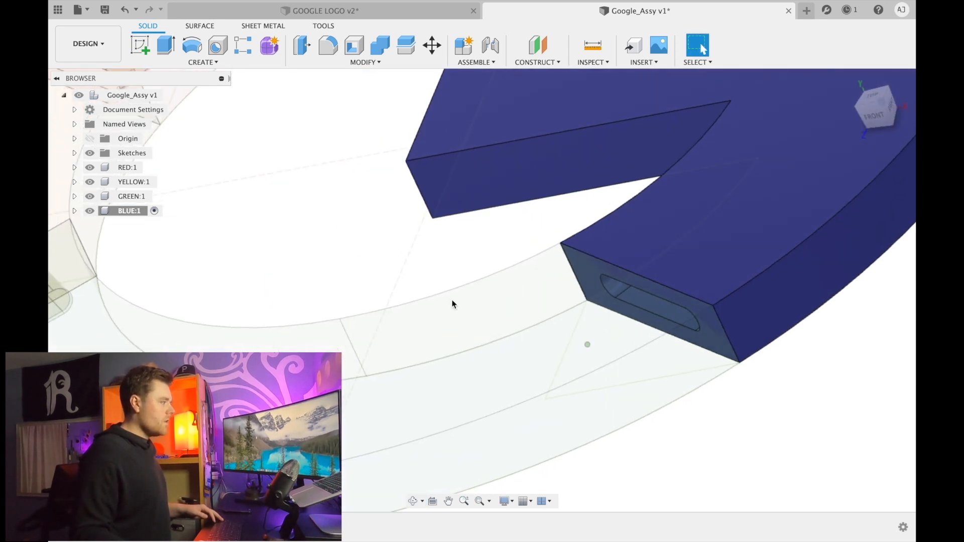
click(90, 211)
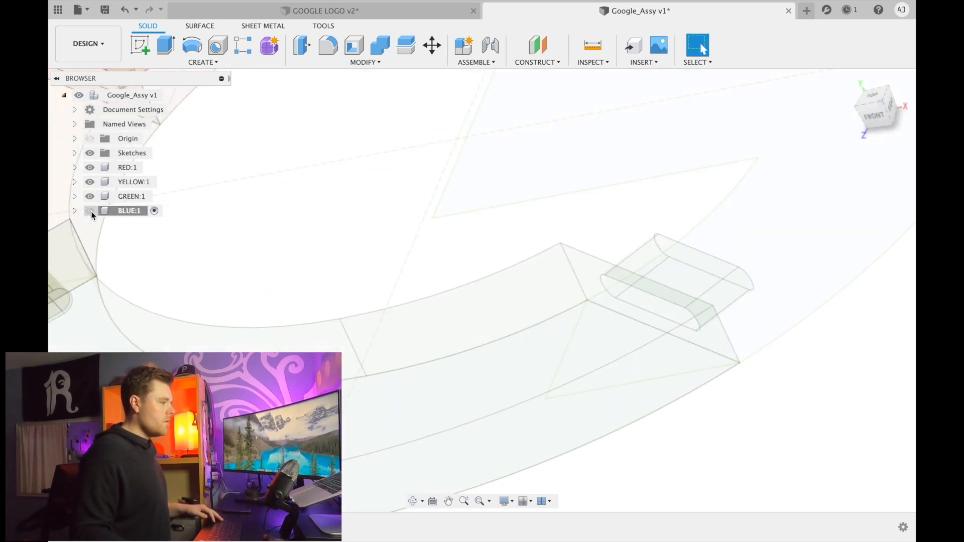
click(98, 212)
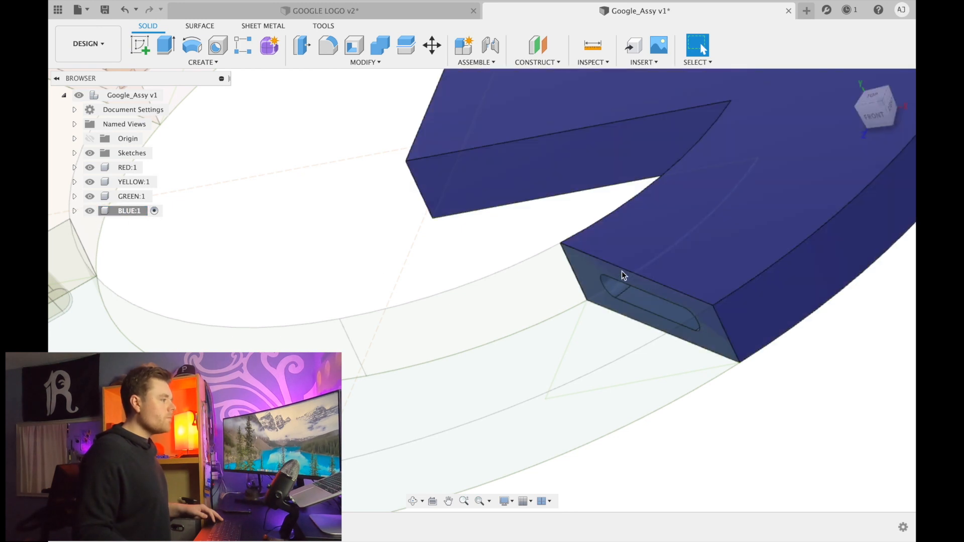
scroll(622, 271, down, 10)
shift+middle_drag(667, 290, 689, 325)
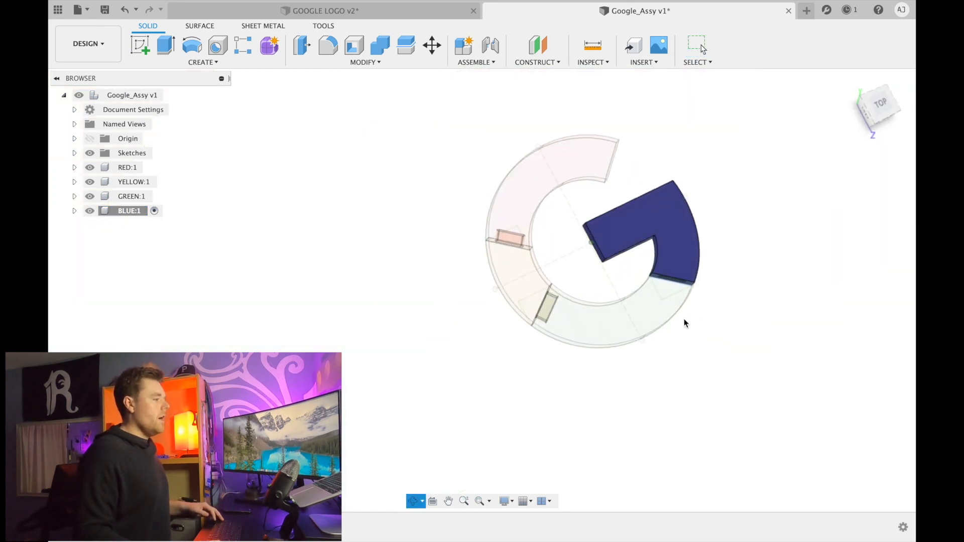
scroll(514, 408, down, 4)
scroll(581, 338, up, 6)
shift+middle_drag(578, 323, 545, 322)
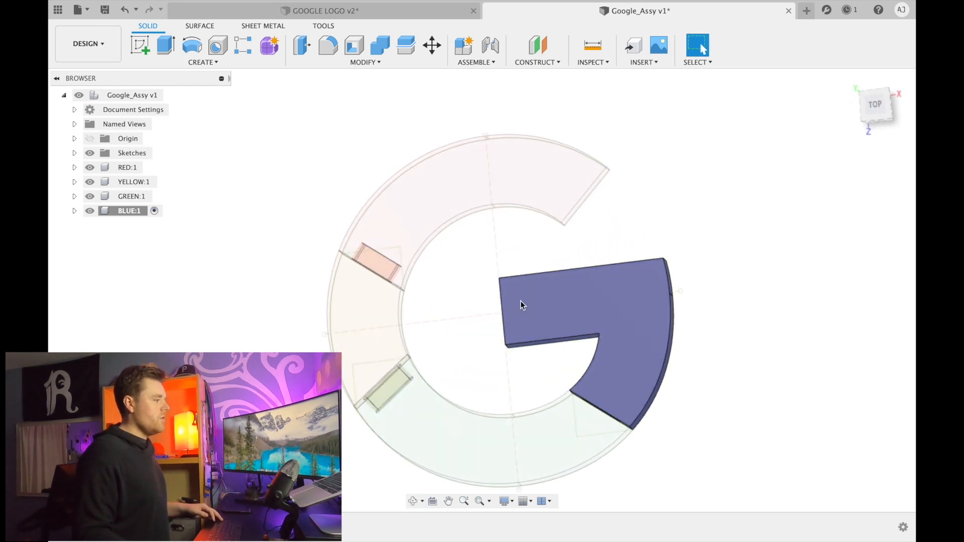
scroll(520, 301, down, 4)
scroll(673, 333, up, 5)
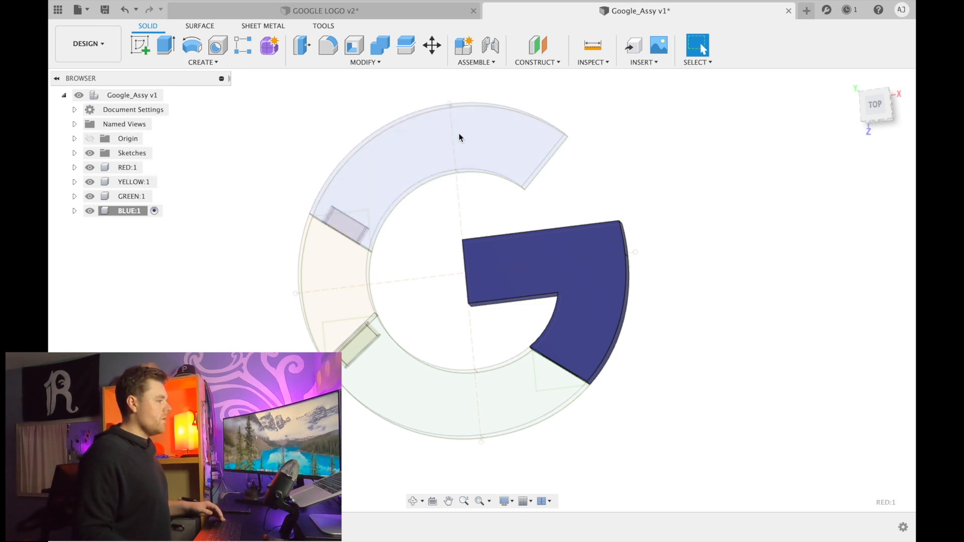
Try moving the RED piece slightly out of place, and undo the move
click(512, 130)
click(702, 159)
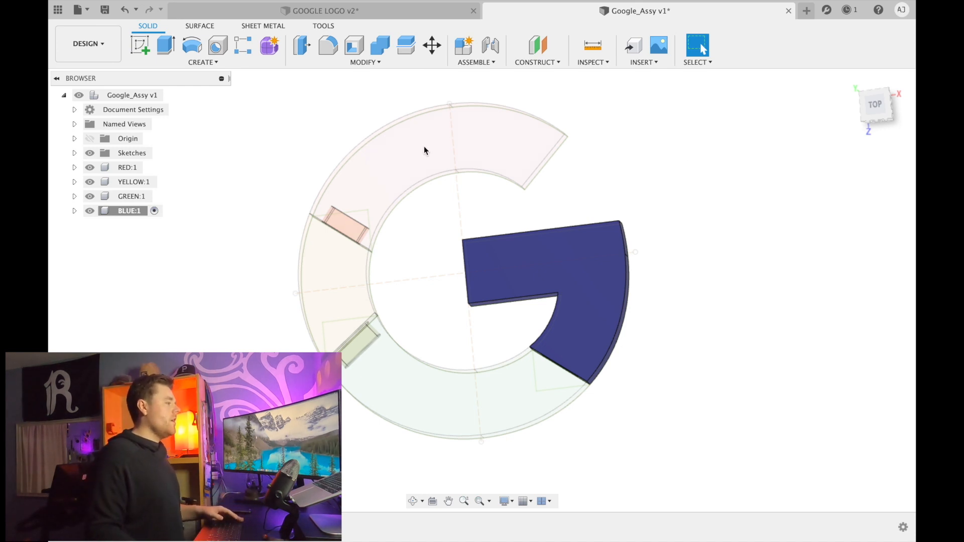
drag(412, 179, 411, 177)
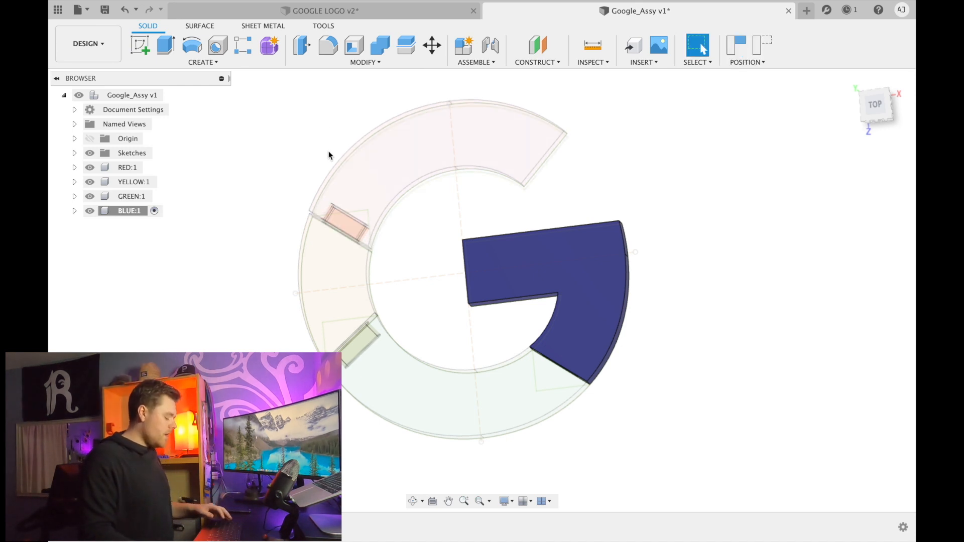
key(ctrl+z)
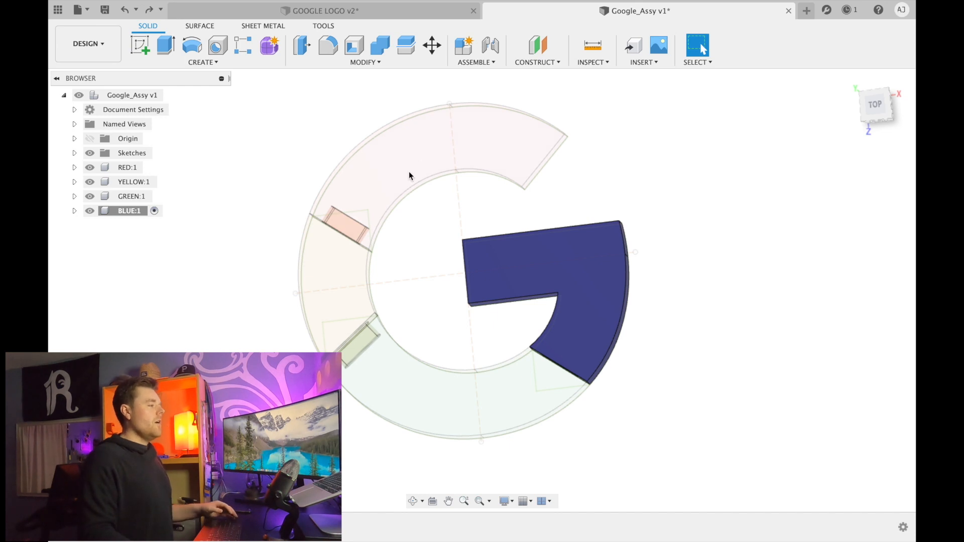
scroll(420, 161, up, 5)
shift+middle_drag(436, 253, 443, 246)
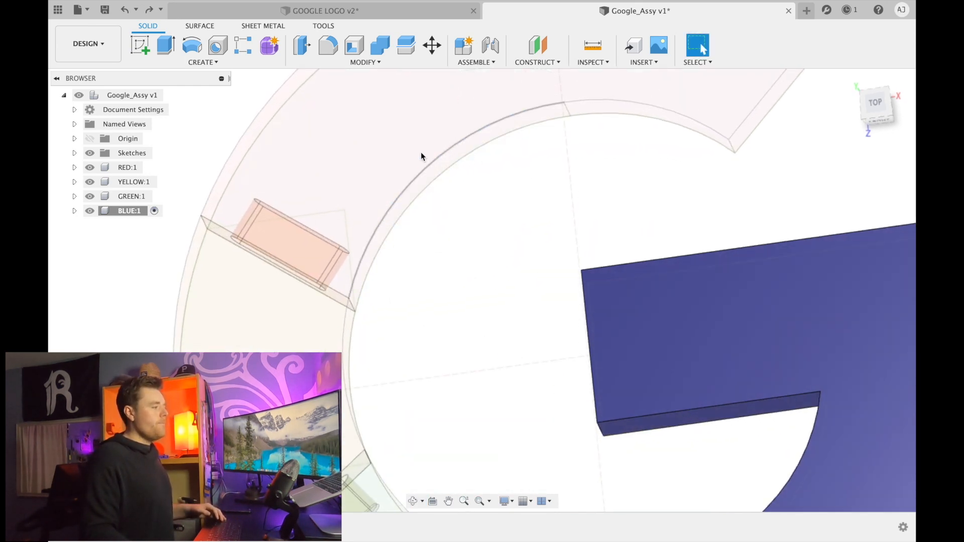
scroll(557, 184, down, 1)
scroll(559, 188, down, 3)
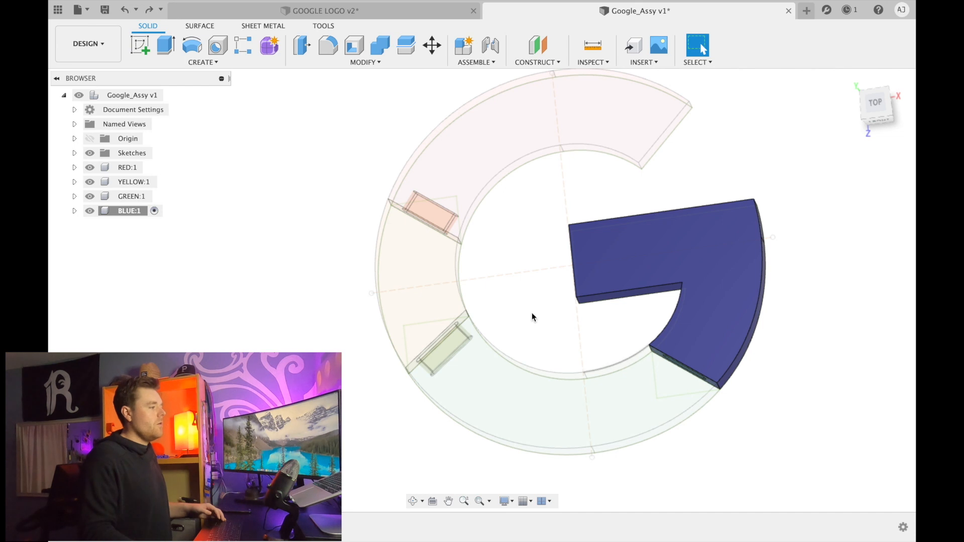
scroll(505, 331, down, 3)
scroll(554, 319, up, 5)
scroll(436, 339, down, 4)
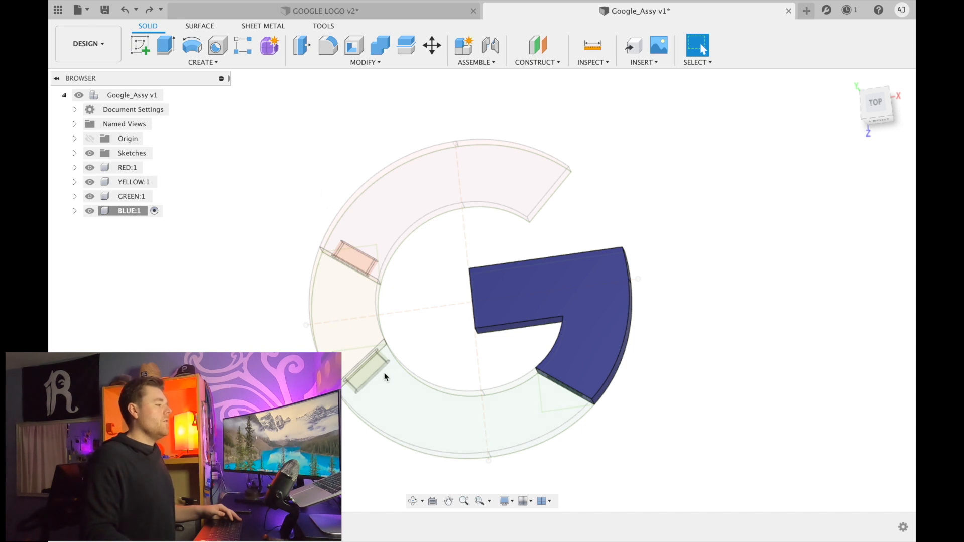
scroll(366, 402, up, 3)
scroll(366, 401, down, 2)
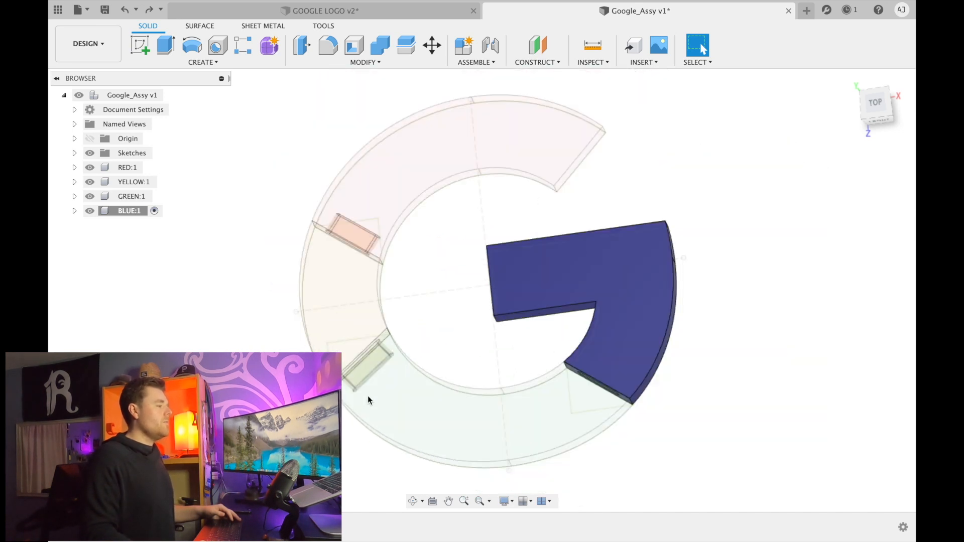
Activate the RED component and open the 3D Print settings with RED as the selection
click(441, 153)
double_click(115, 168)
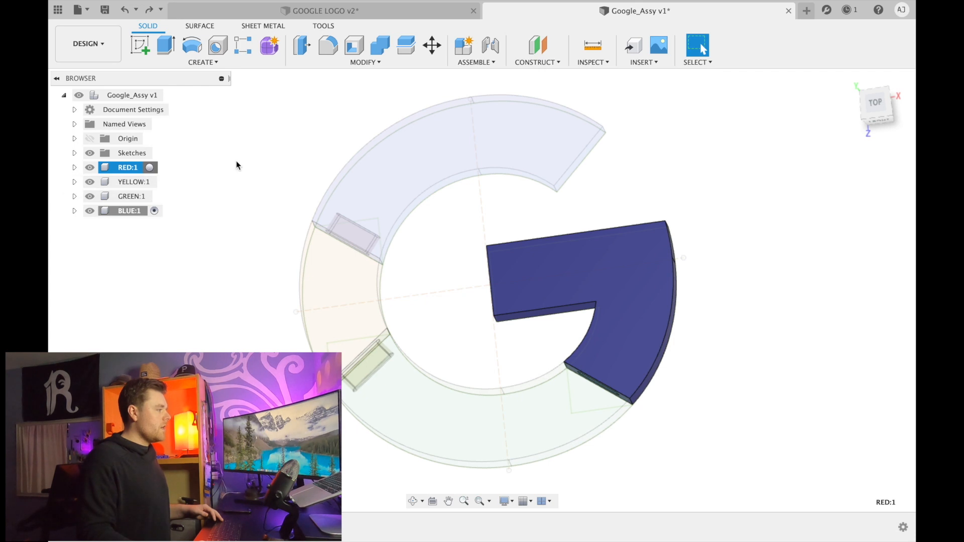
click(127, 169)
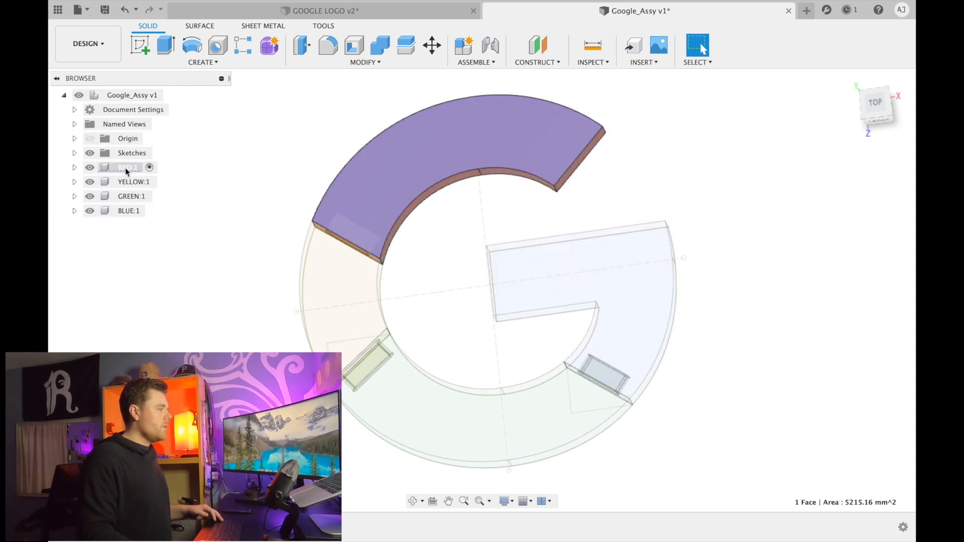
click(83, 11)
click(110, 169)
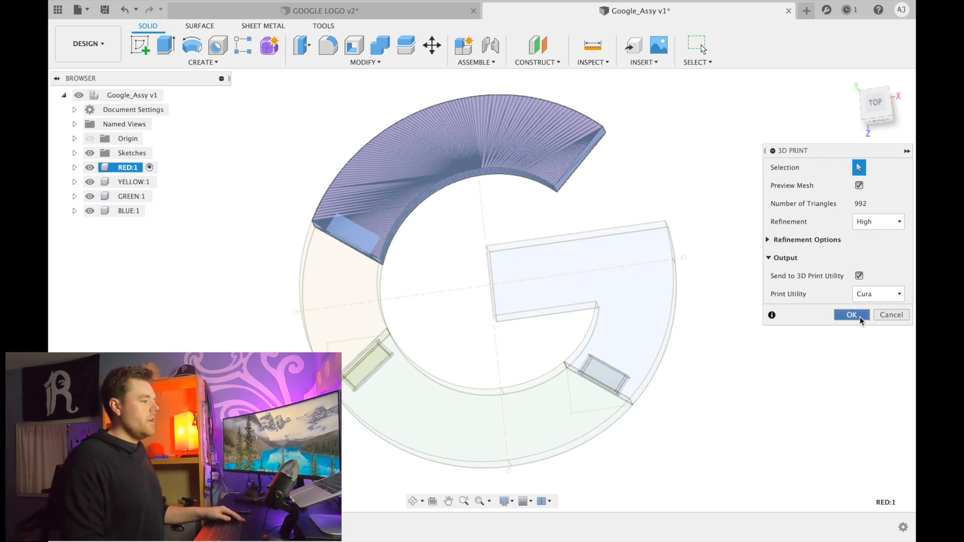
Review the 3D Print output settings, including the available print utilities and the Send to 3D Print Utility option, keeping Cura
click(873, 294)
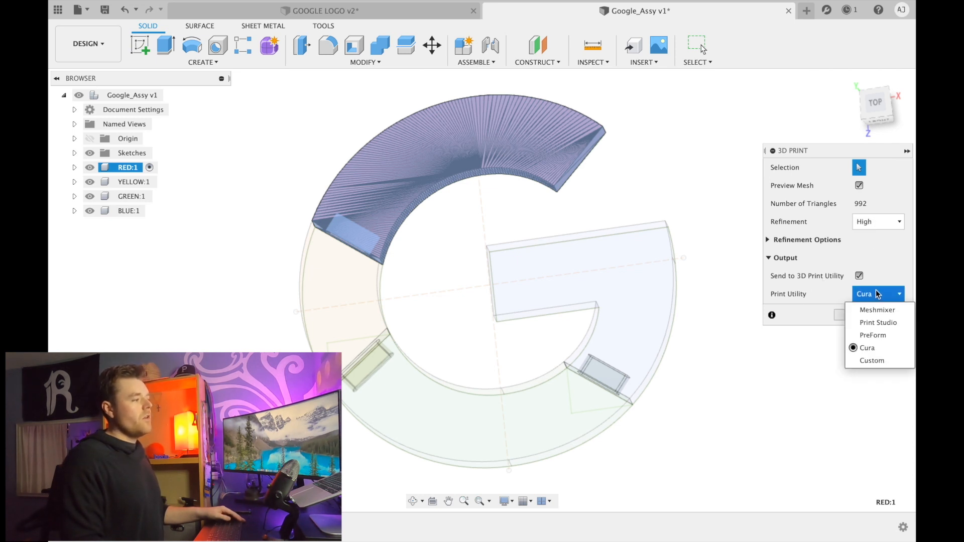
click(882, 294)
click(883, 297)
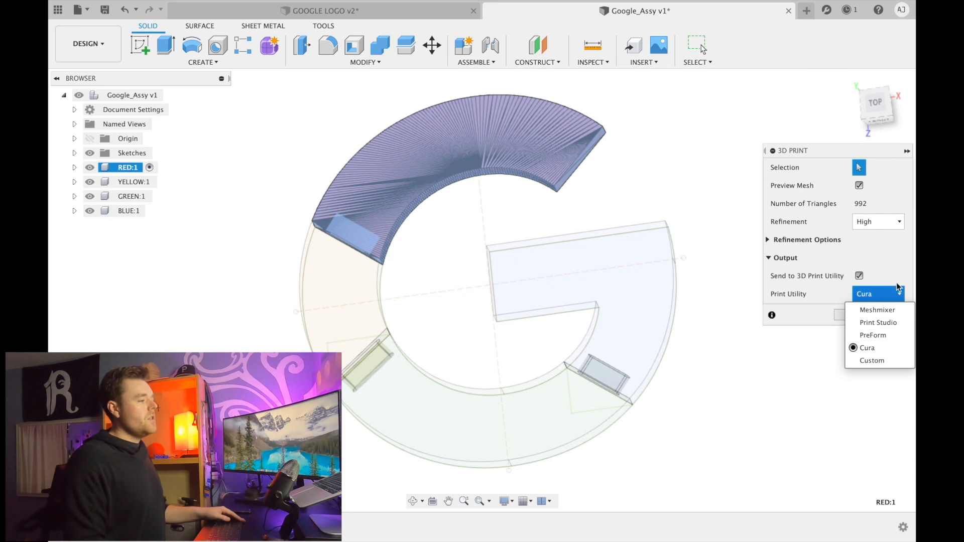
click(885, 259)
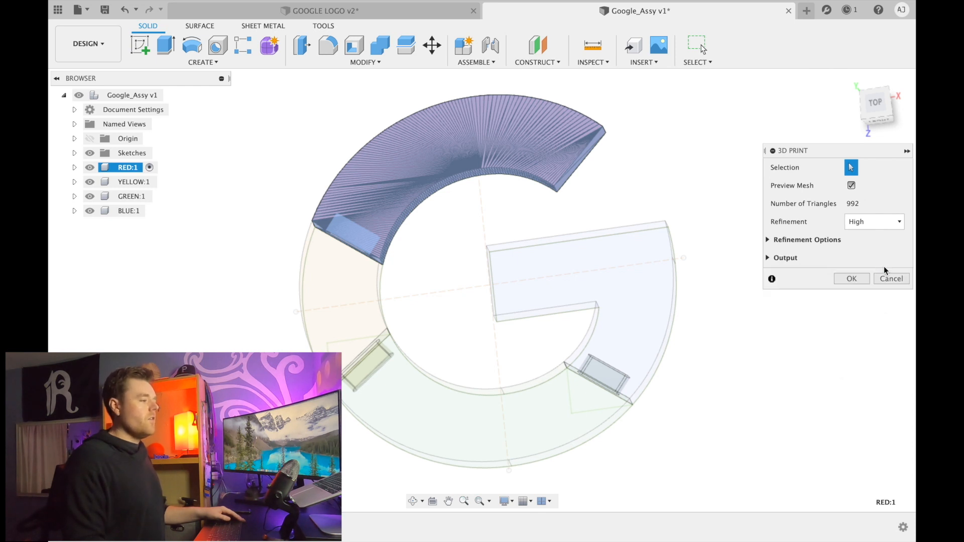
click(782, 255)
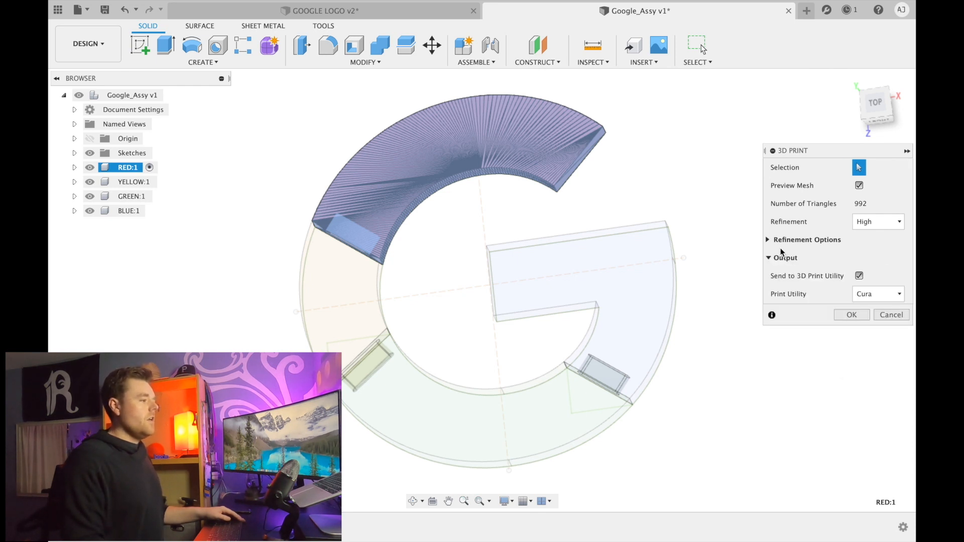
click(859, 277)
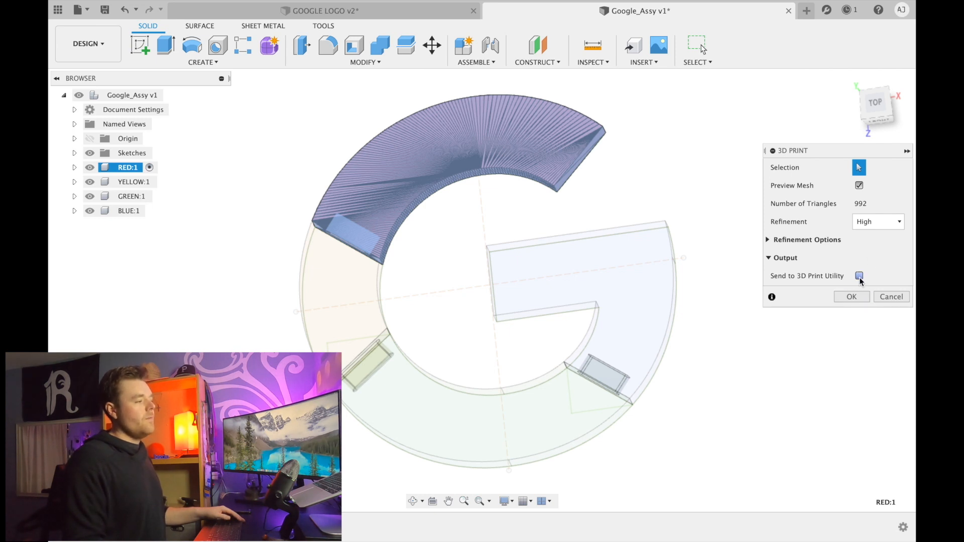
click(859, 276)
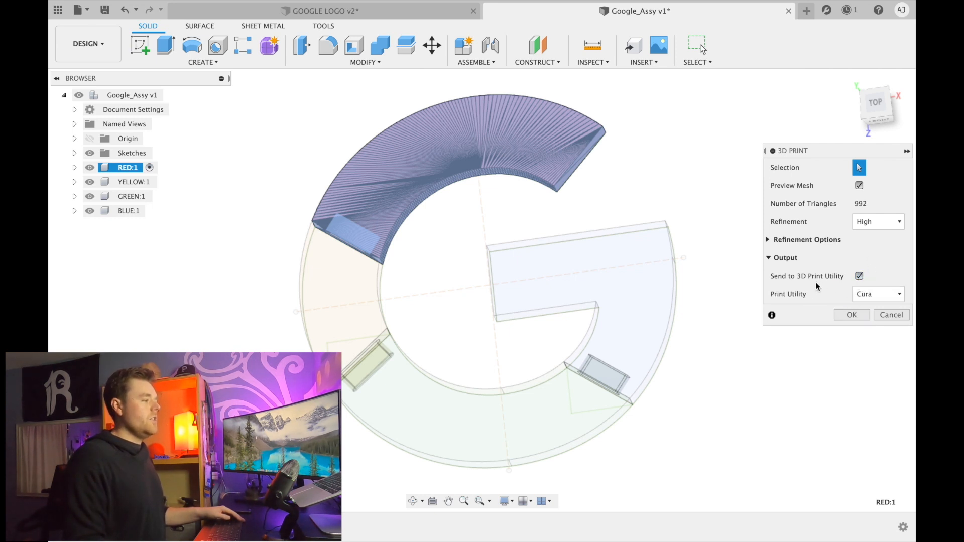
Send the RED piece to Cura, check that it is on the build plate, and return to the Fusion 360 assembly
click(852, 315)
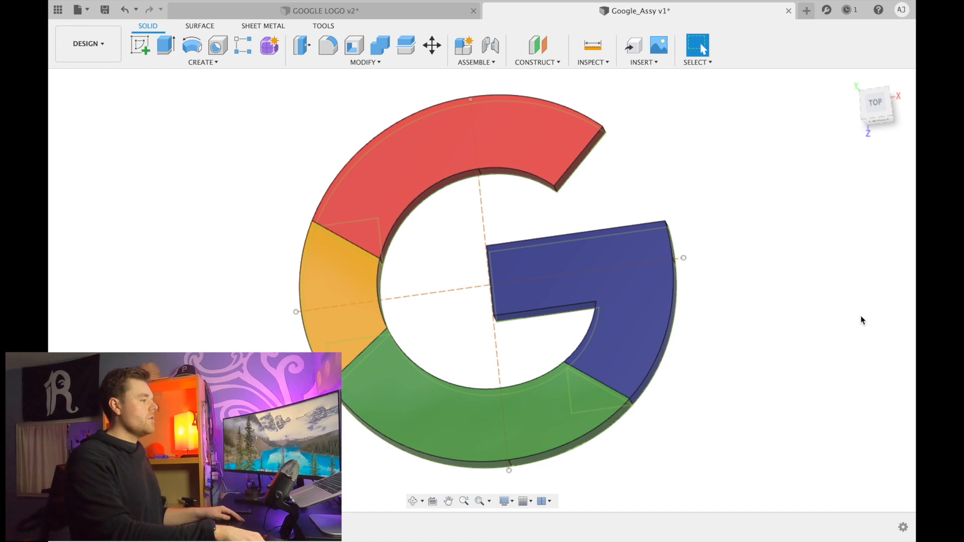
key(ctrl+Right)
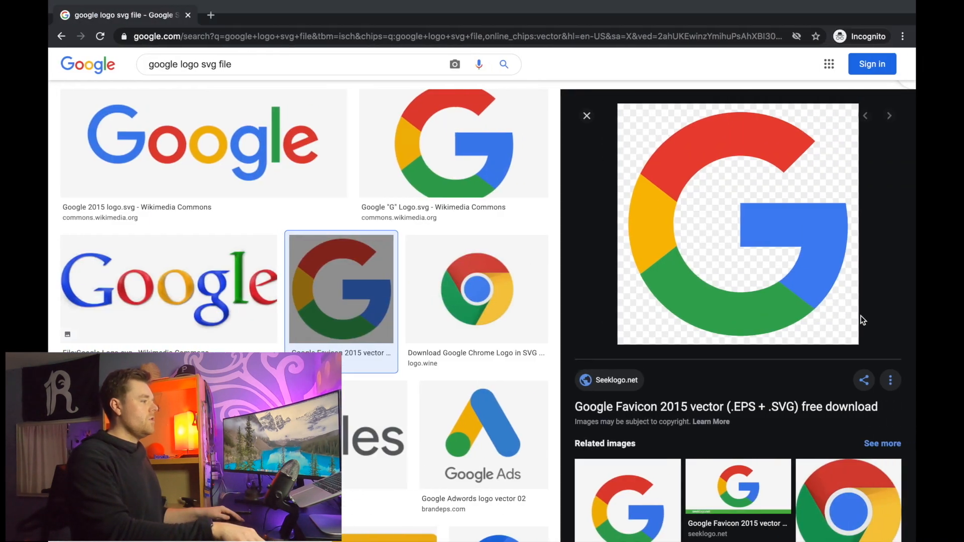
key(ctrl+Right)
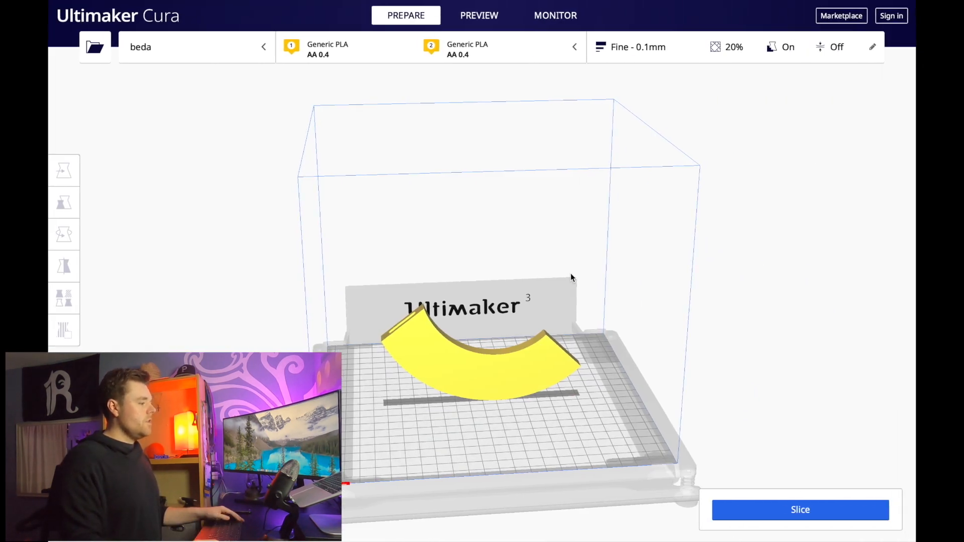
key(ctrl+Left)
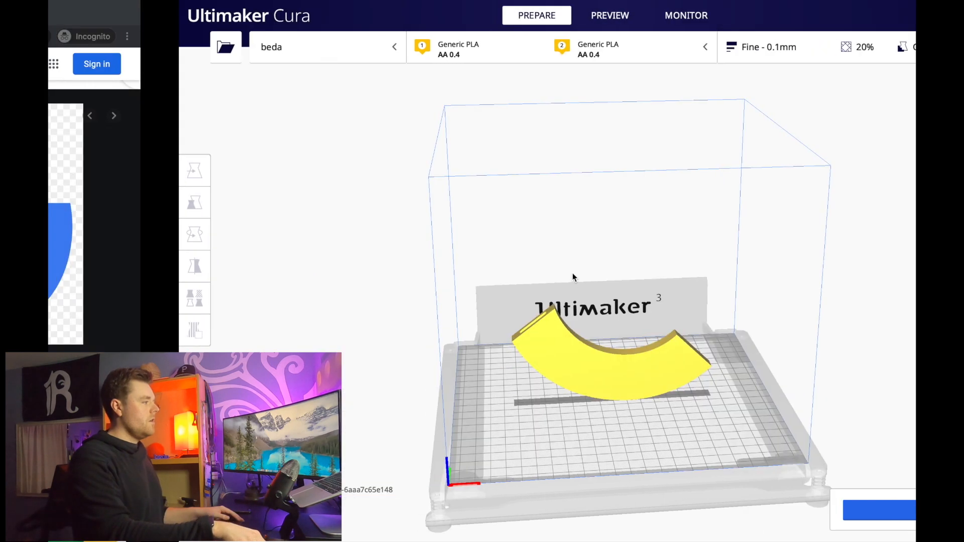
key(ctrl+Left)
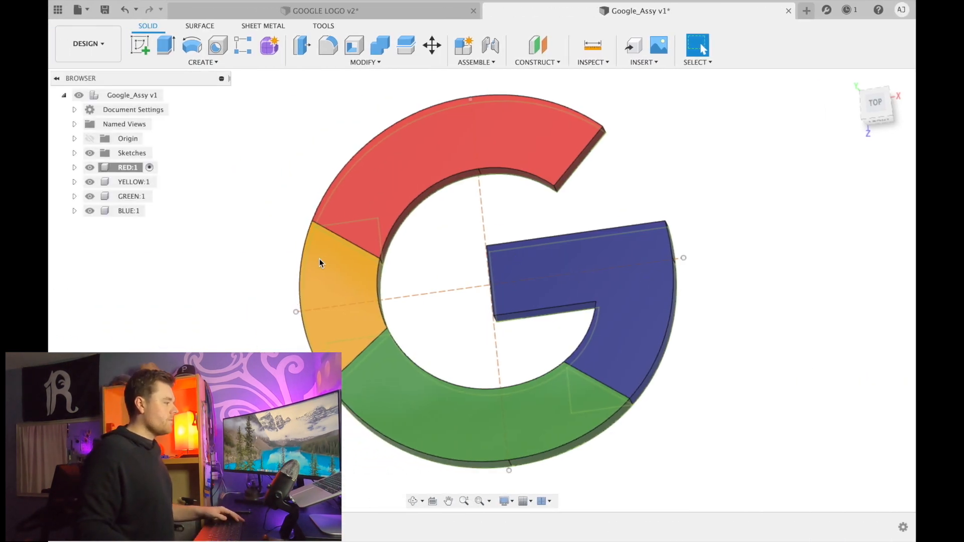
Activate the YELLOW component and send it to the Cura print utility with High refinement
click(318, 259)
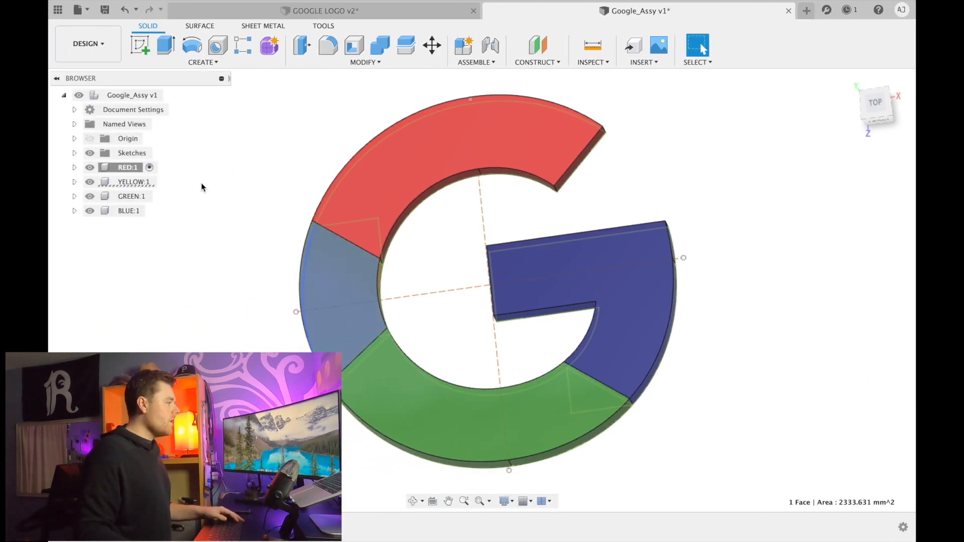
click(129, 182)
click(163, 182)
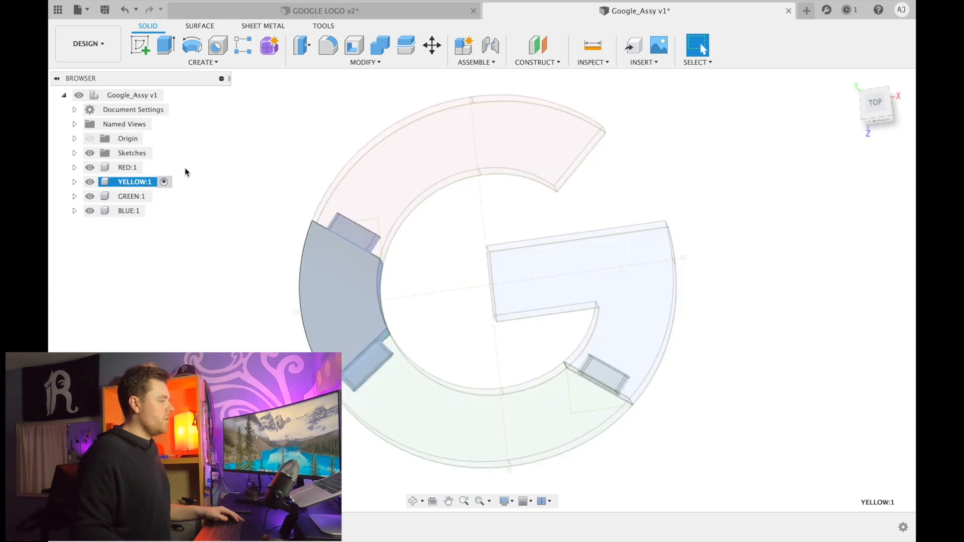
click(138, 180)
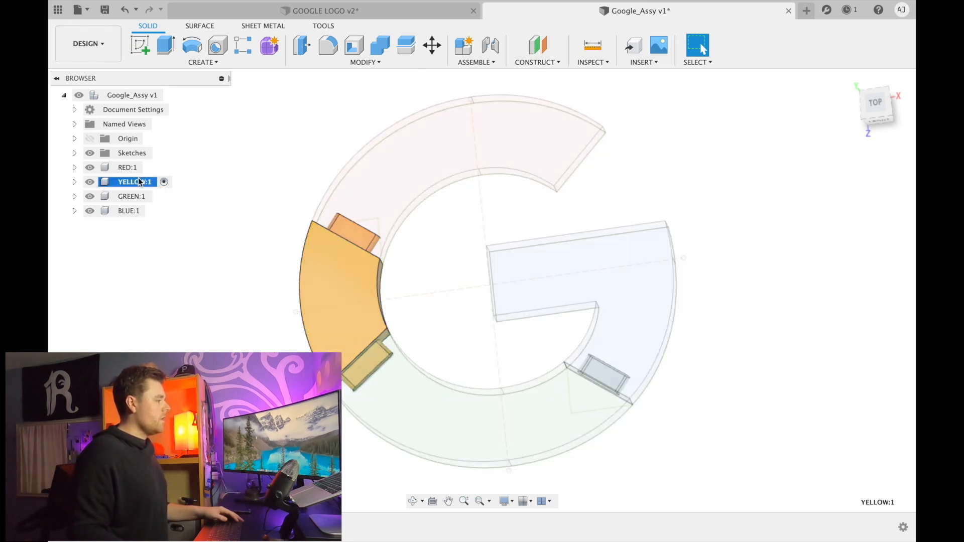
click(80, 9)
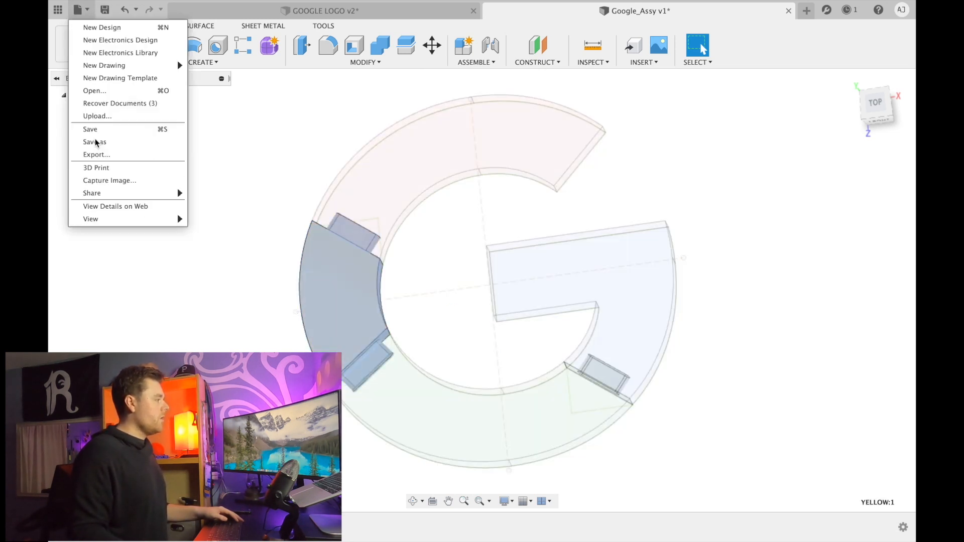
click(106, 169)
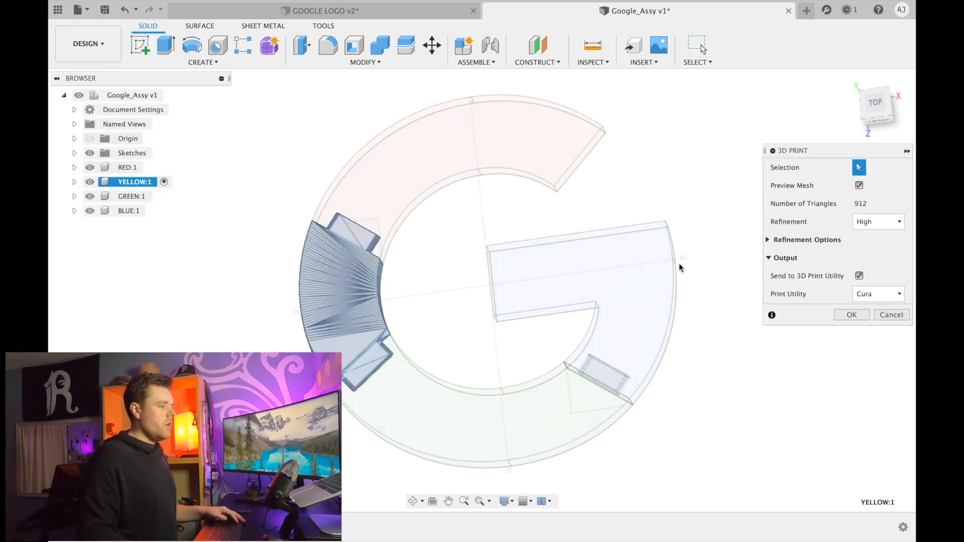
click(850, 315)
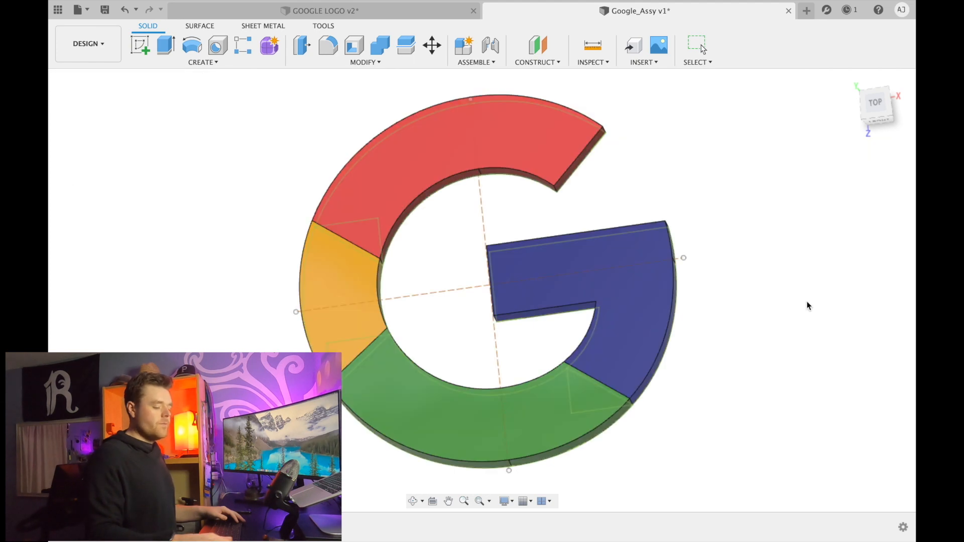
Switch to Cura and assign the smaller YELLOW piece to Extruder 2: PLA - AA 0.4
key(super+Tab)
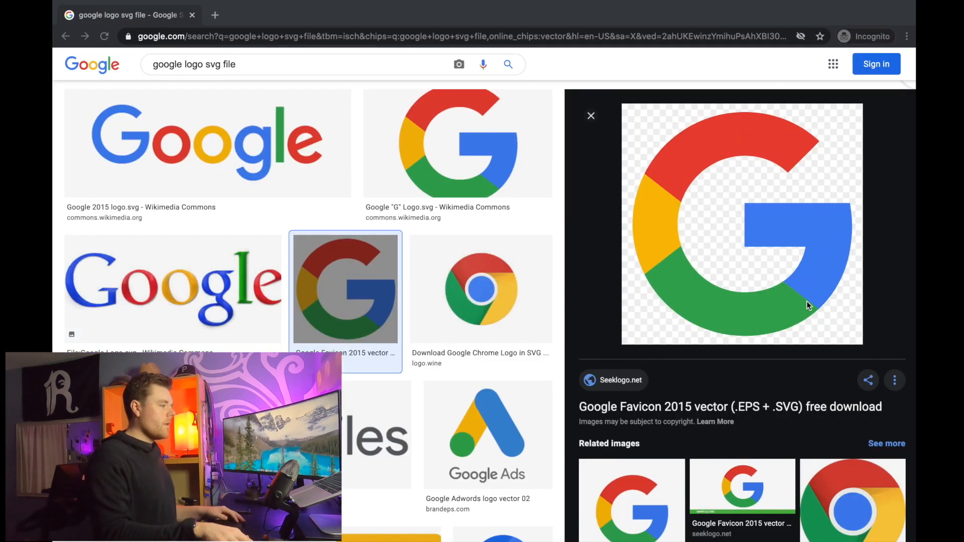
key(ctrl+Right)
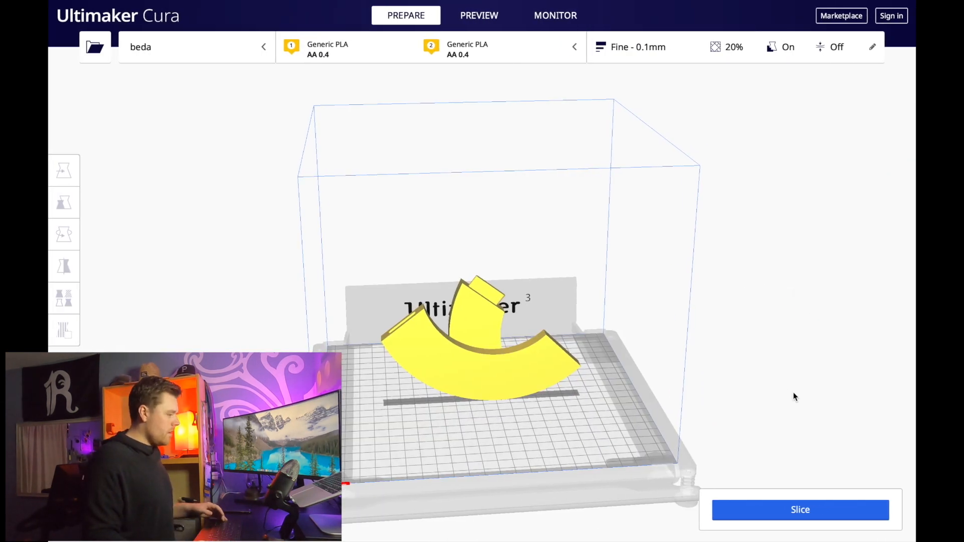
right_drag(613, 377, 661, 356)
right_drag(597, 292, 565, 336)
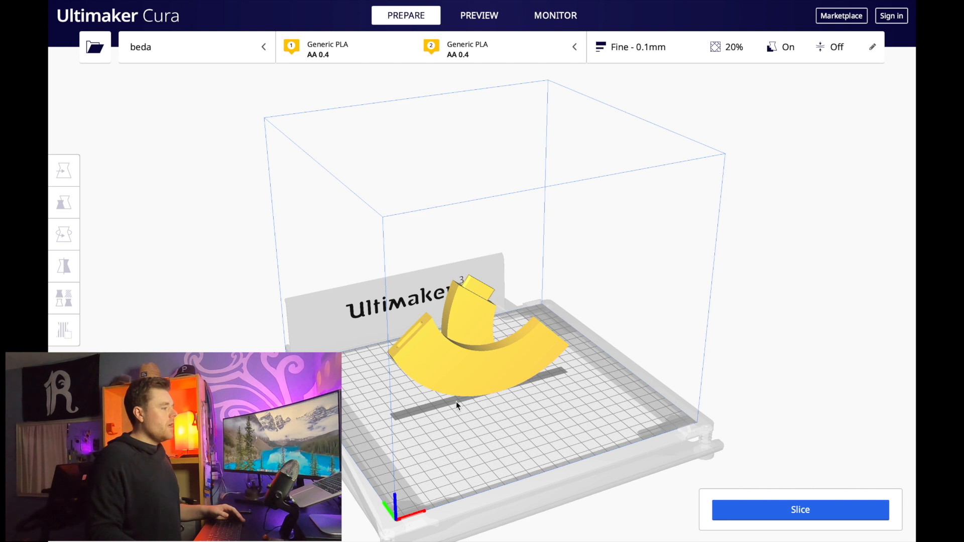
scroll(433, 371, down, 3)
scroll(435, 374, up, 3)
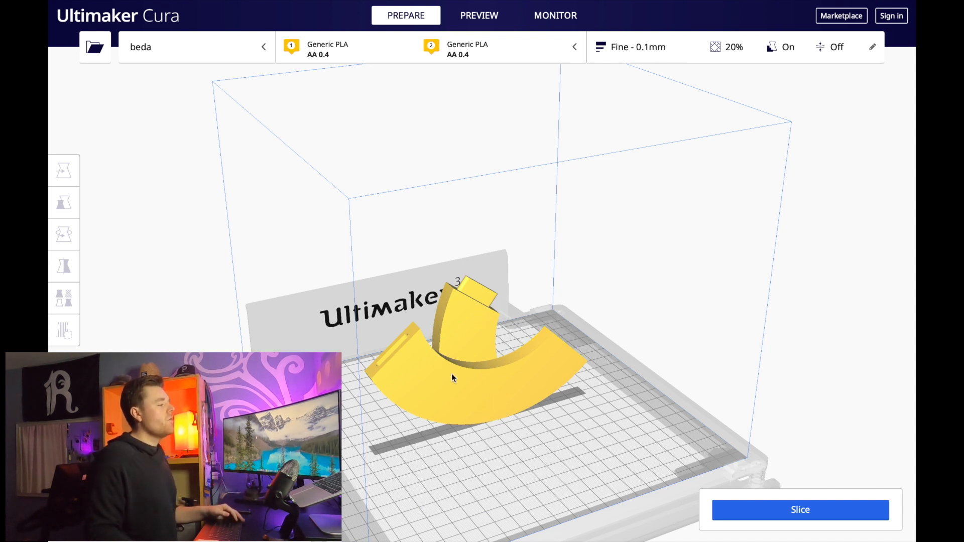
click(434, 381)
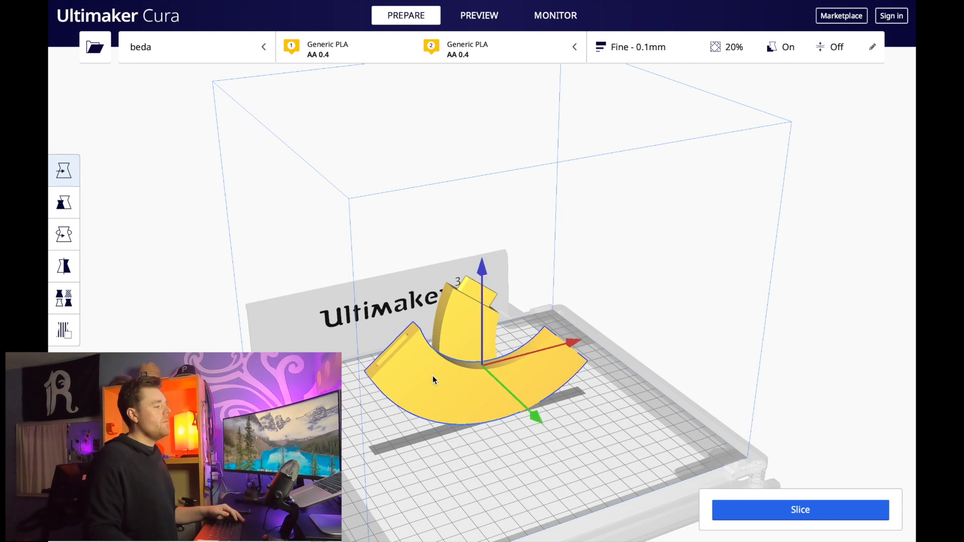
click(461, 323)
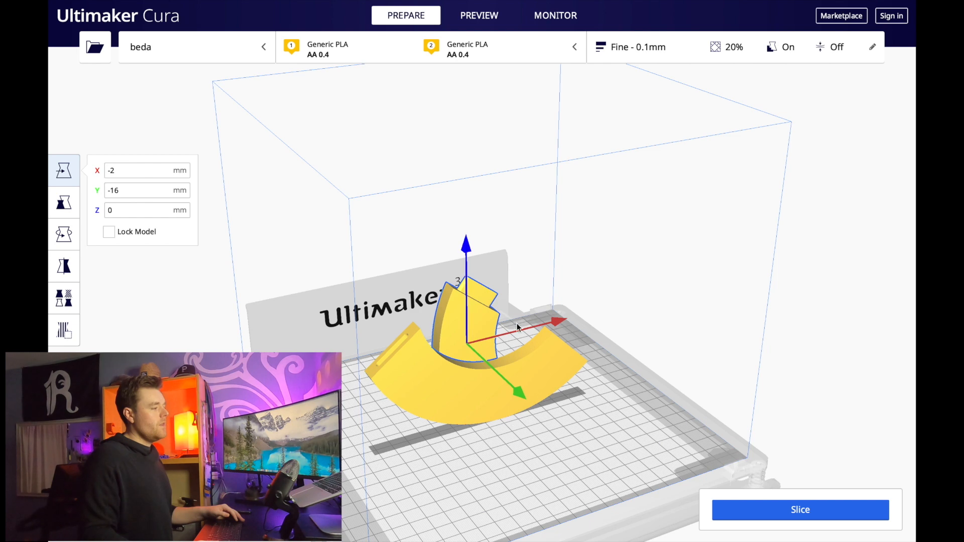
right_drag(594, 309, 494, 315)
right_click(494, 314)
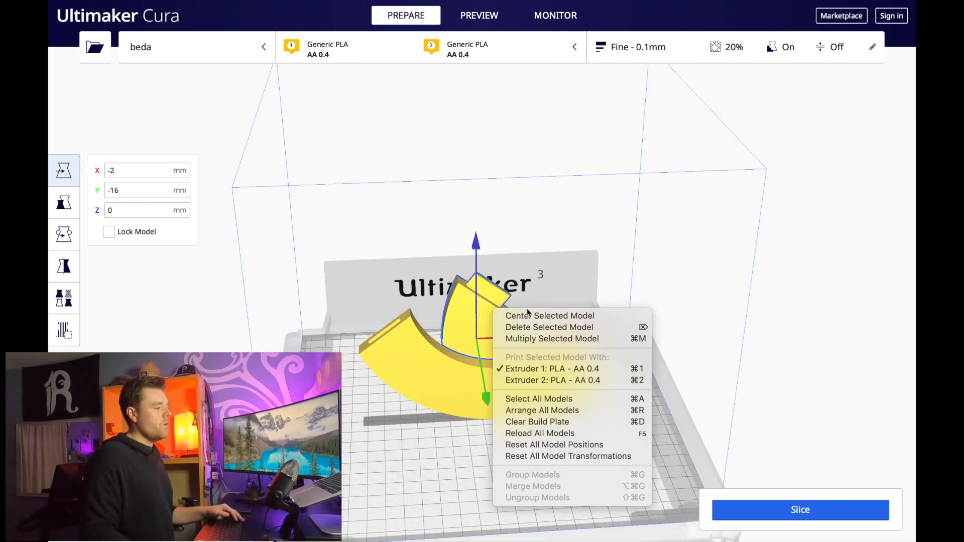
click(563, 376)
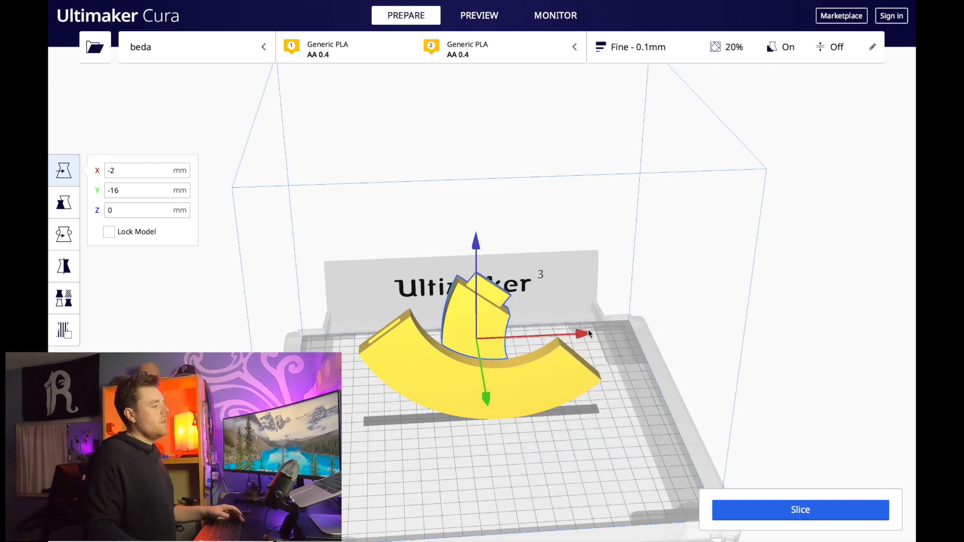
click(633, 300)
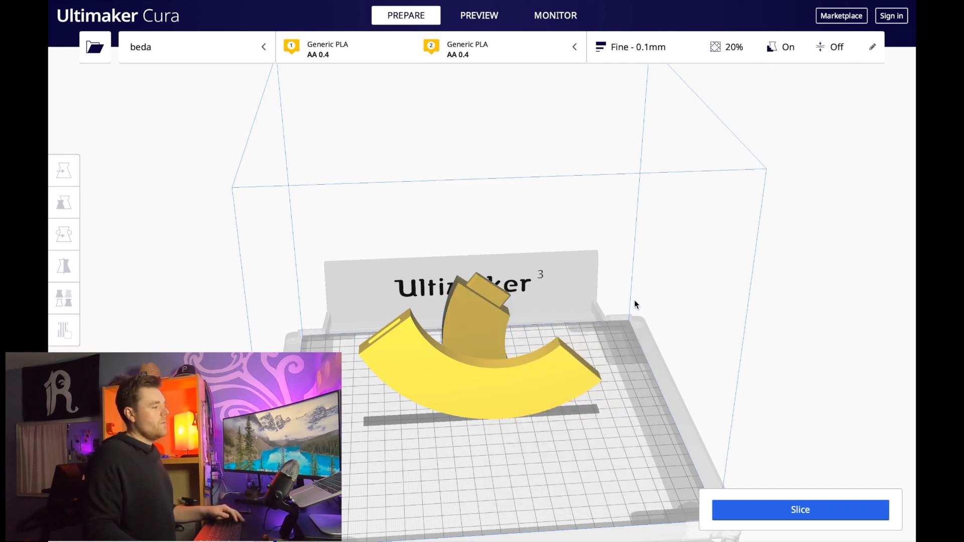
Select all models on the build plate and merge them into one two-extruder model
right_drag(598, 400, 613, 423)
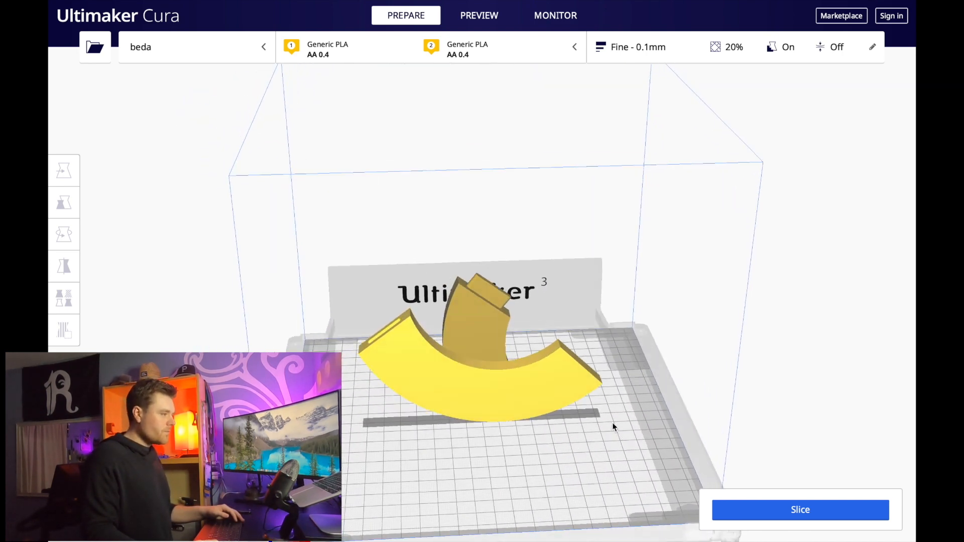
click(479, 347)
right_click(470, 311)
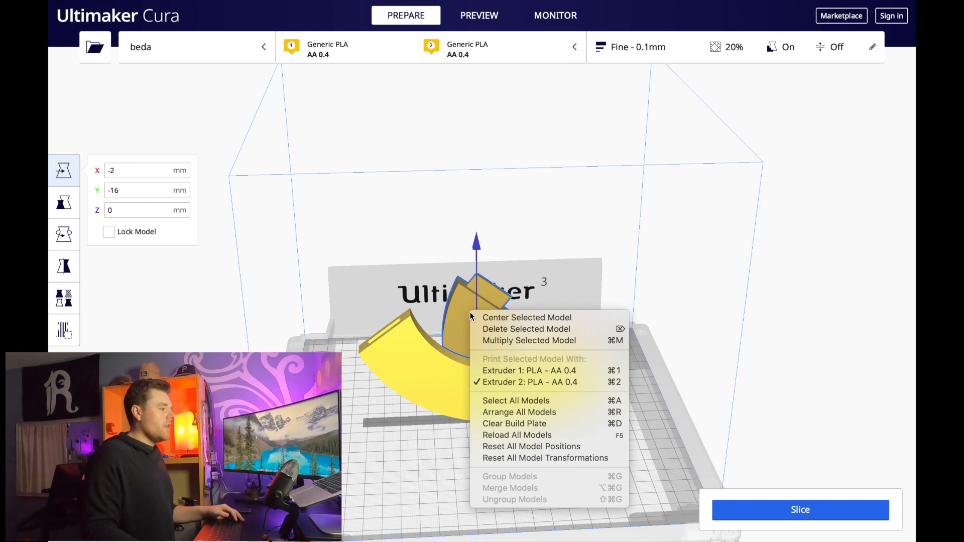
click(517, 405)
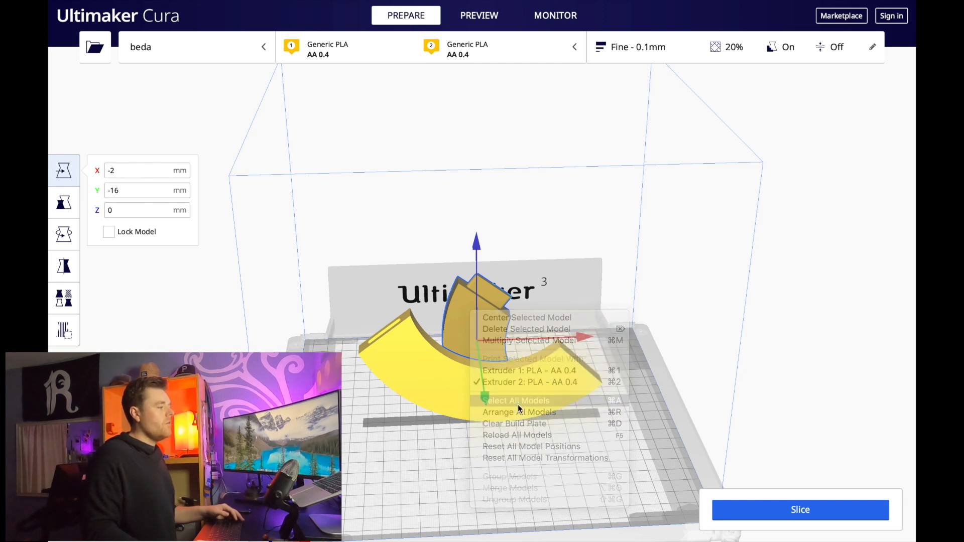
right_click(474, 311)
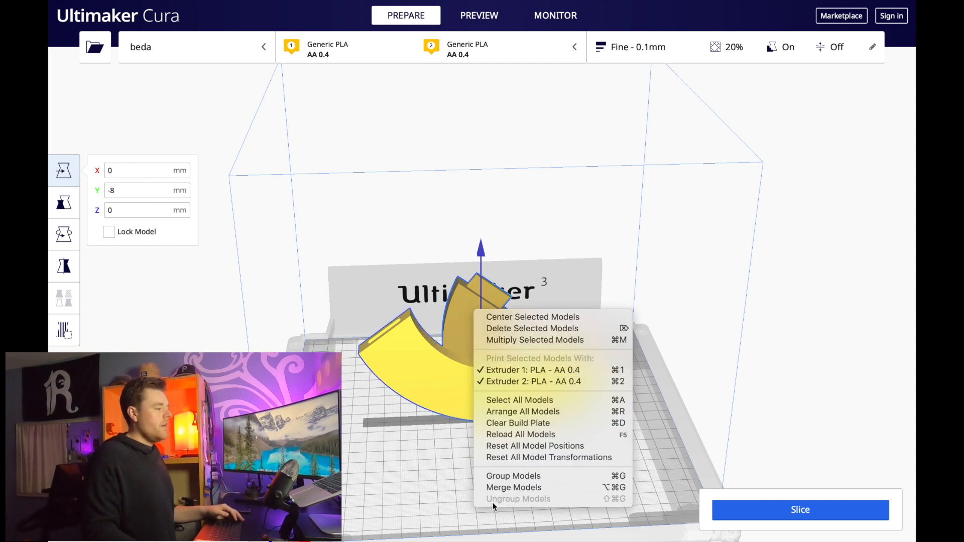
click(499, 490)
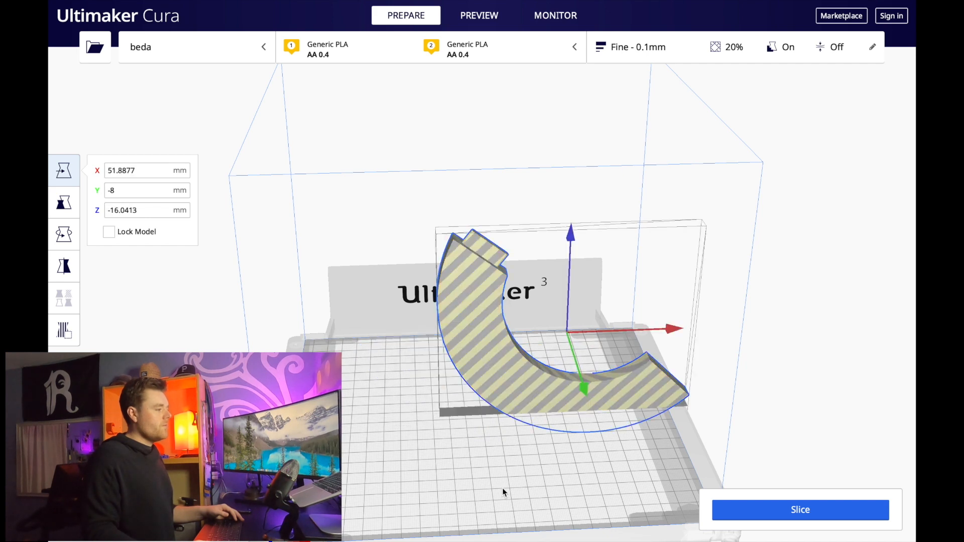
Move the merged model onto the build plate at about X -9.7, Y -25.9 and Z 0 mm
click(392, 422)
right_drag(393, 422, 476, 372)
click(476, 372)
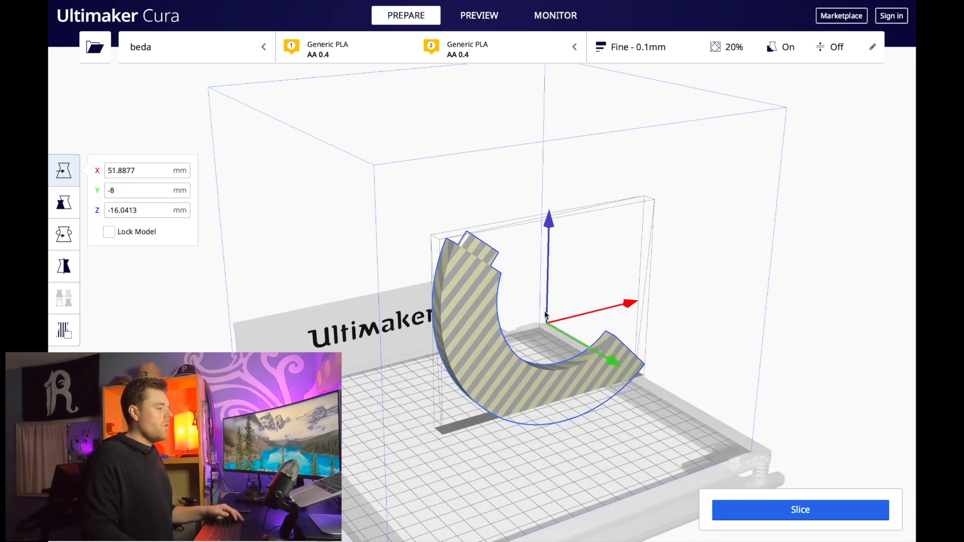
drag(545, 316, 498, 357)
click(430, 248)
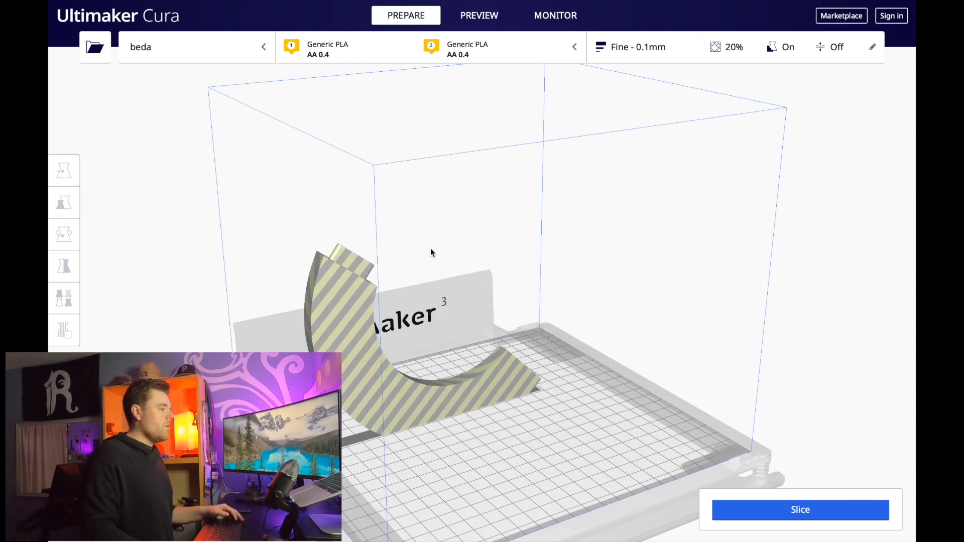
click(350, 340)
drag(431, 239, 433, 170)
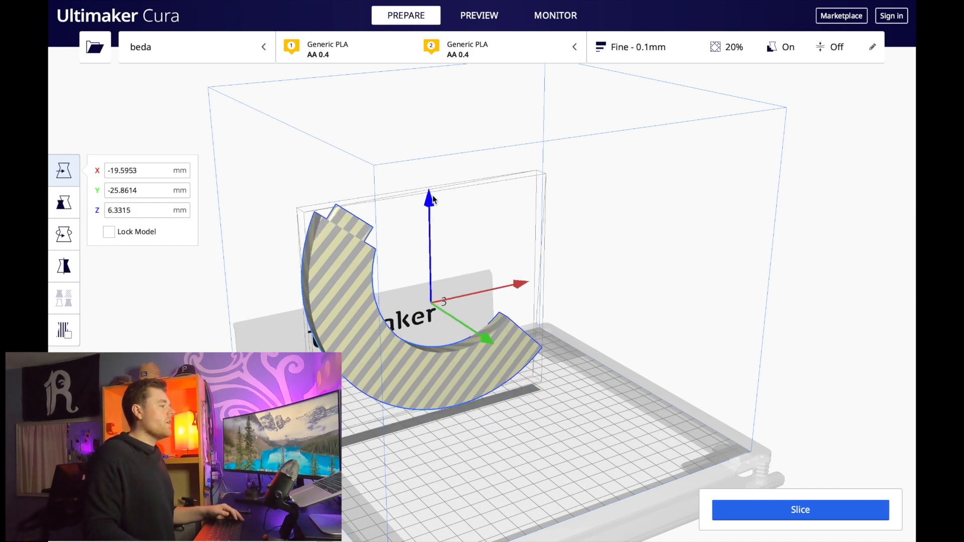
right_drag(504, 451, 487, 411)
drag(526, 295, 544, 297)
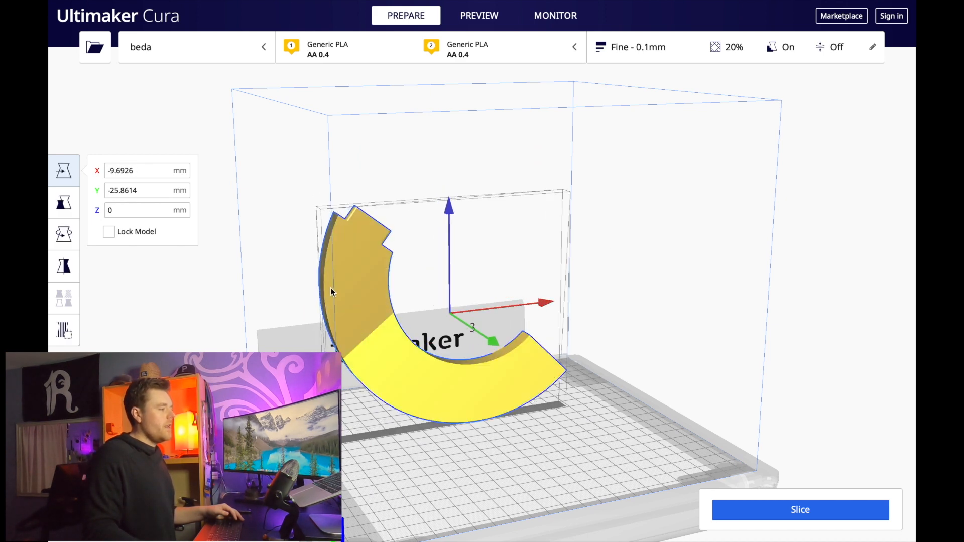
Examine the merged model from several angles, checking how the two extruder sections join and how it stands on the plate
click(543, 246)
right_drag(461, 313, 486, 302)
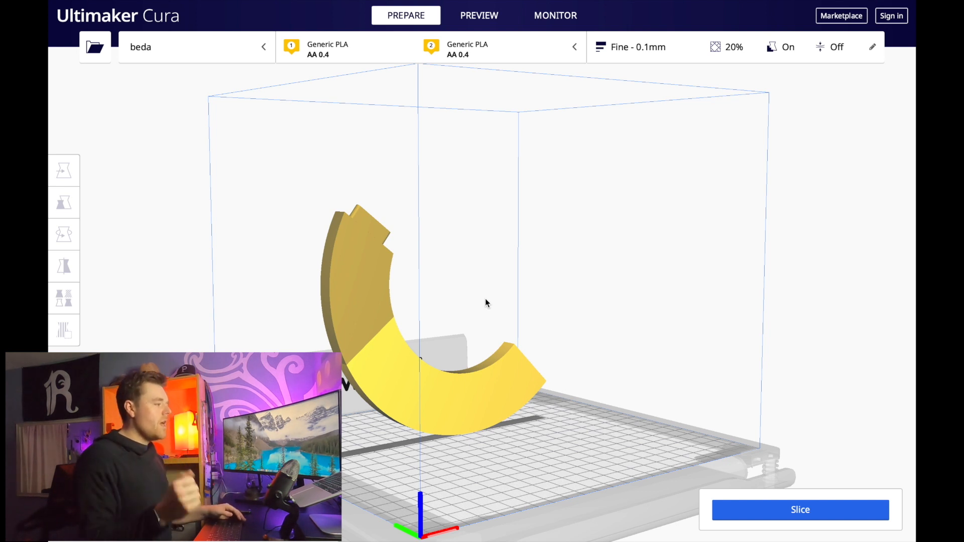
right_drag(484, 240, 457, 339)
click(456, 392)
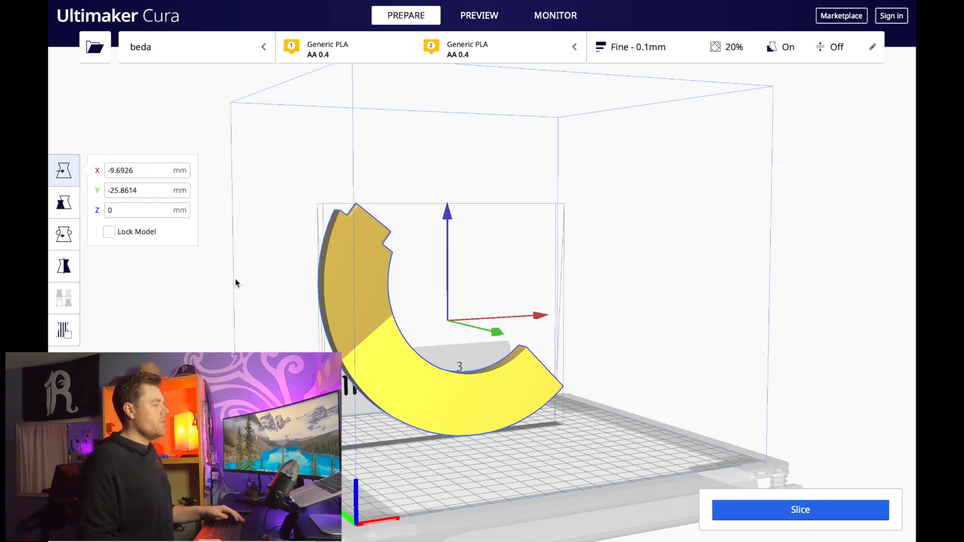
right_drag(586, 271, 575, 285)
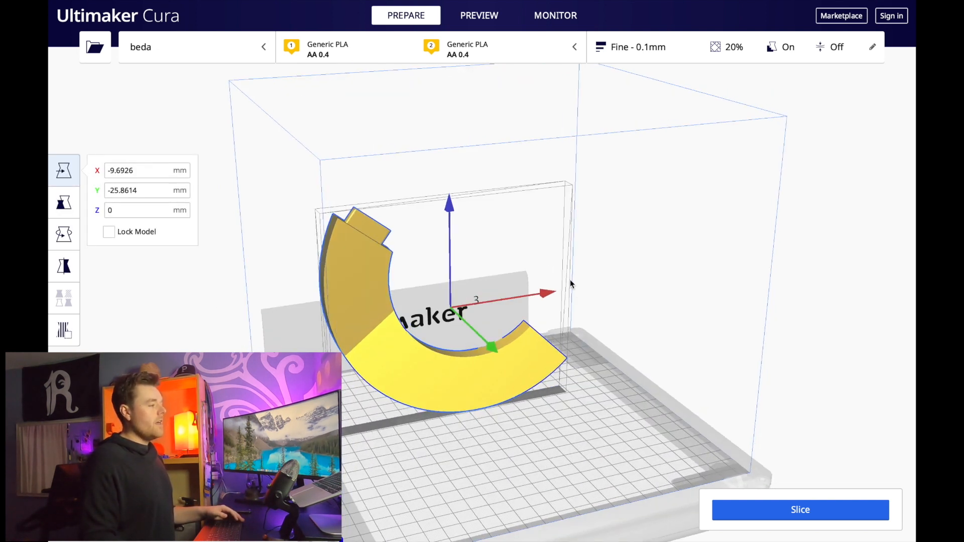
right_click(570, 284)
click(635, 243)
click(636, 243)
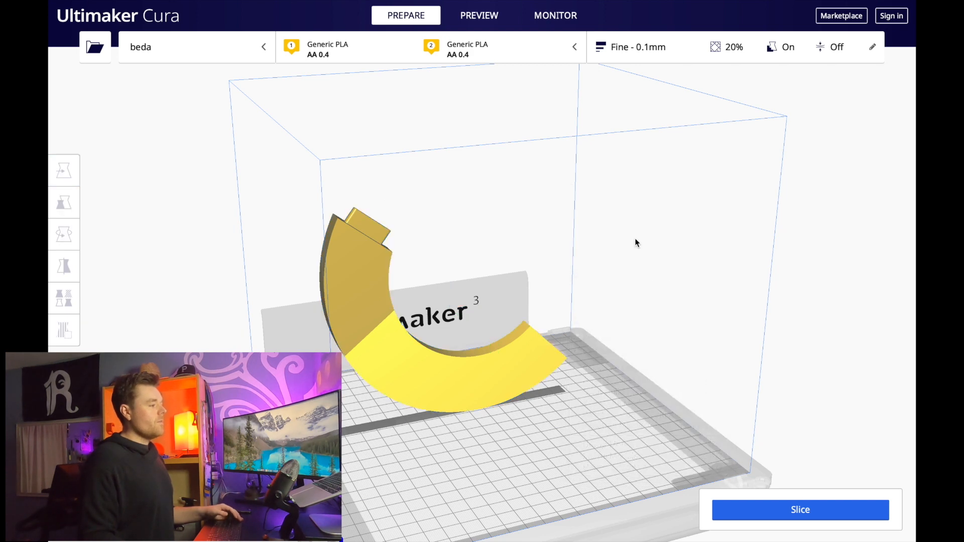
Rotate the upright merged arc about its X axis so its broad face lies flat and parallel to the build plate
click(474, 369)
click(64, 234)
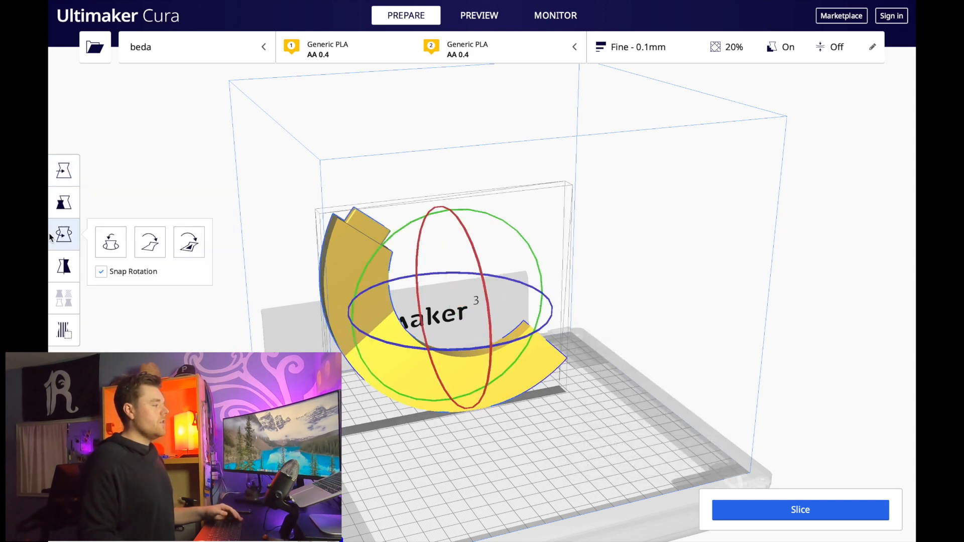
drag(480, 256, 403, 228)
click(436, 239)
right_drag(517, 251, 448, 256)
click(396, 361)
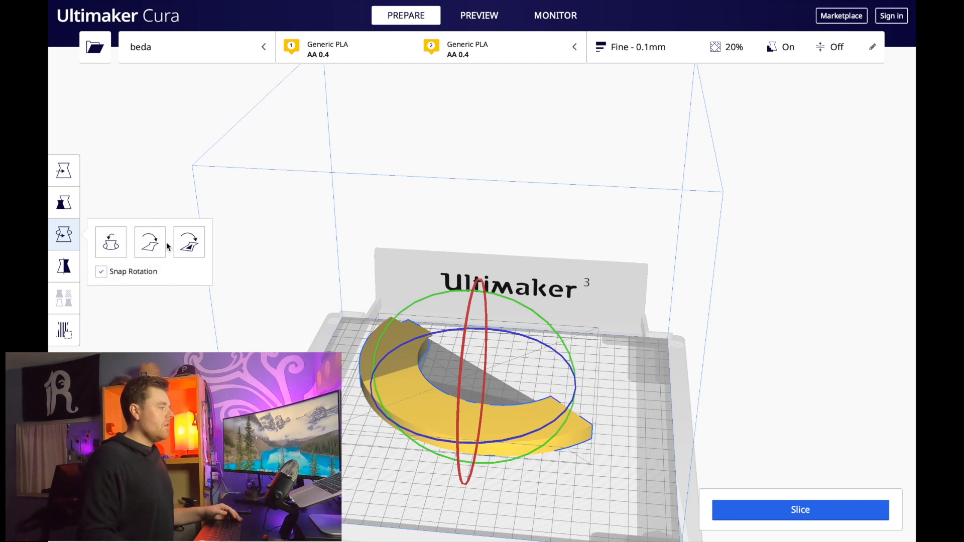
Move the flat merged arc along the Y axis to about Y -2.2 mm and check its placement on the build plate
click(62, 173)
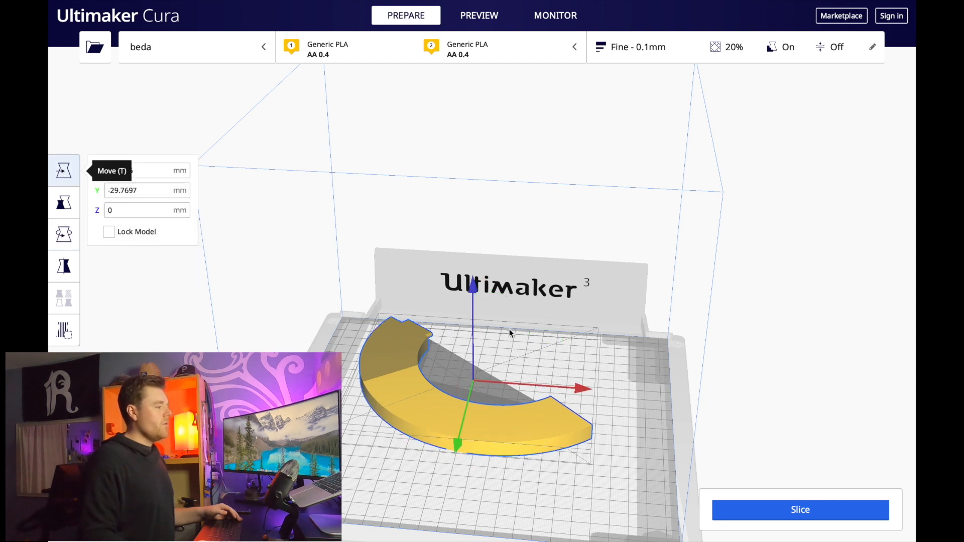
drag(460, 442, 459, 501)
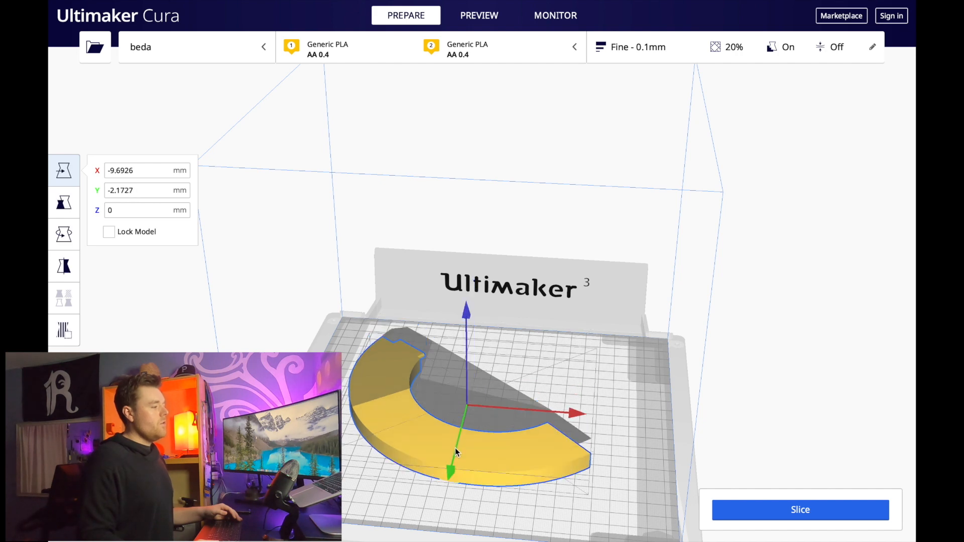
click(513, 372)
right_drag(514, 372, 421, 383)
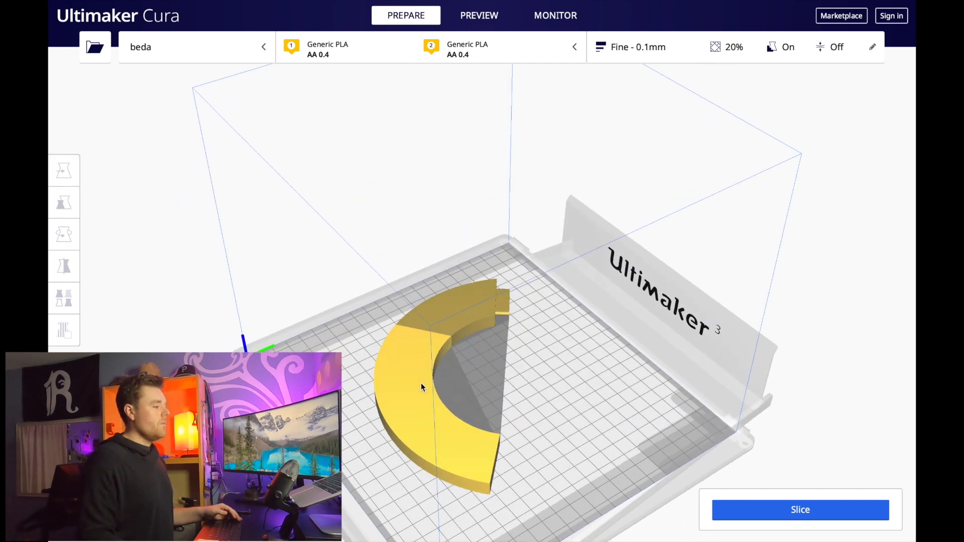
Review the custom print setting categories with Infill collapsed, and slice the model with the Fine 0.1 mm profile and 20% infill
click(876, 52)
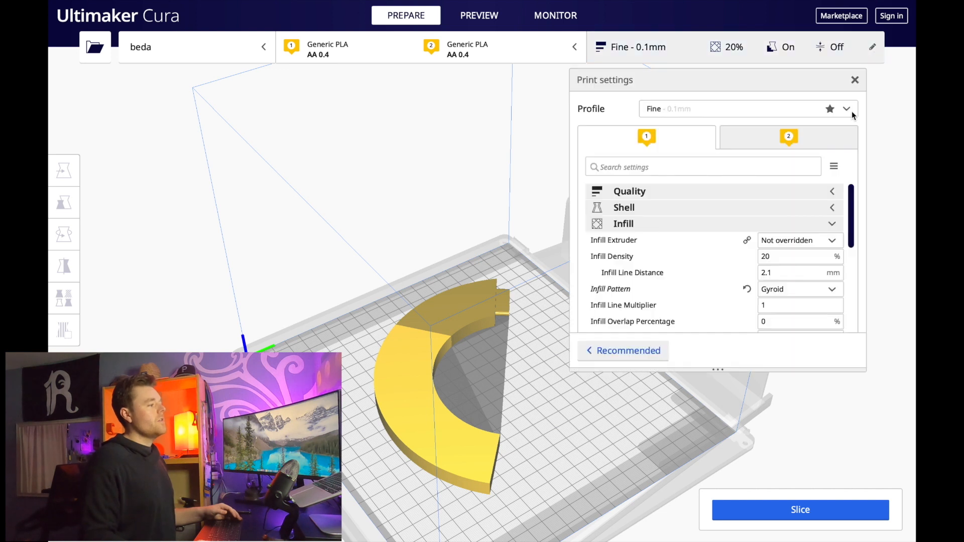
click(833, 225)
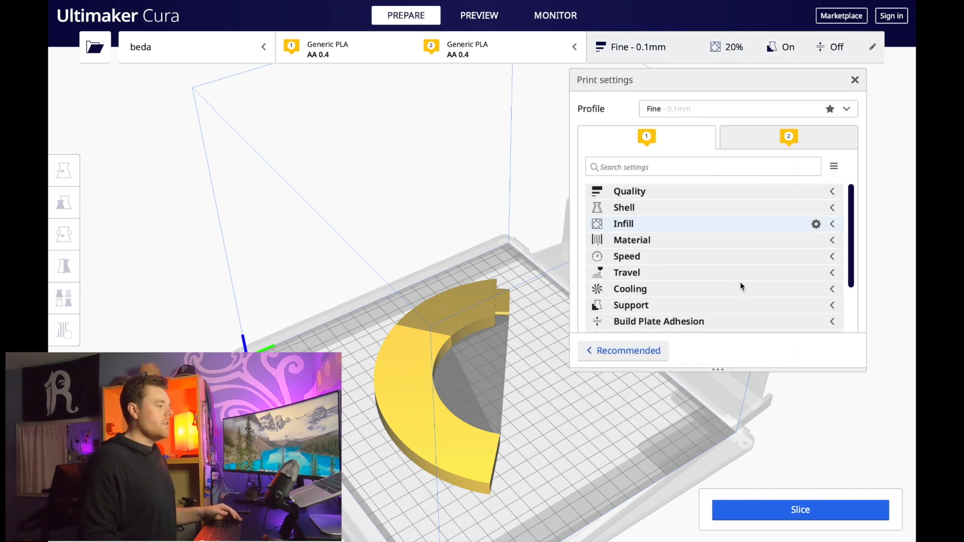
click(868, 514)
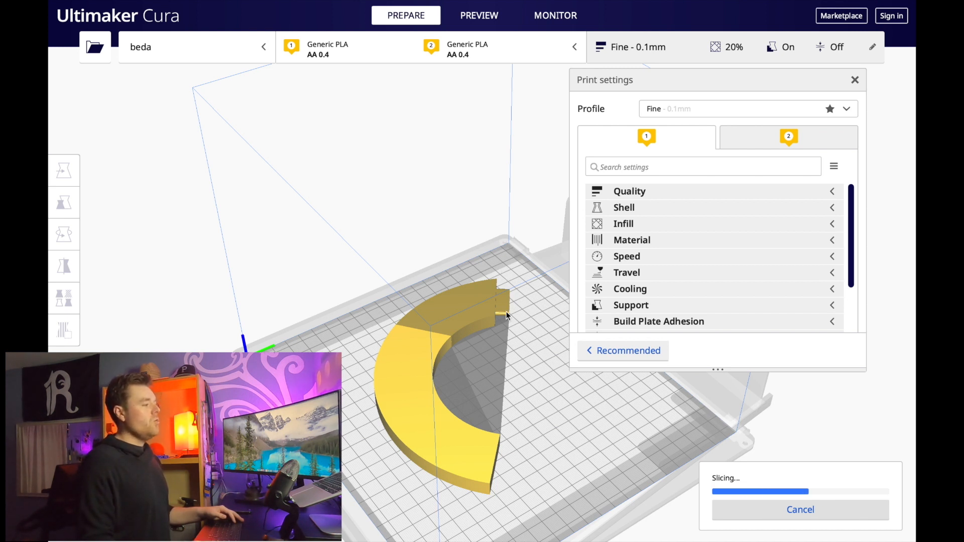
right_drag(372, 361, 464, 261)
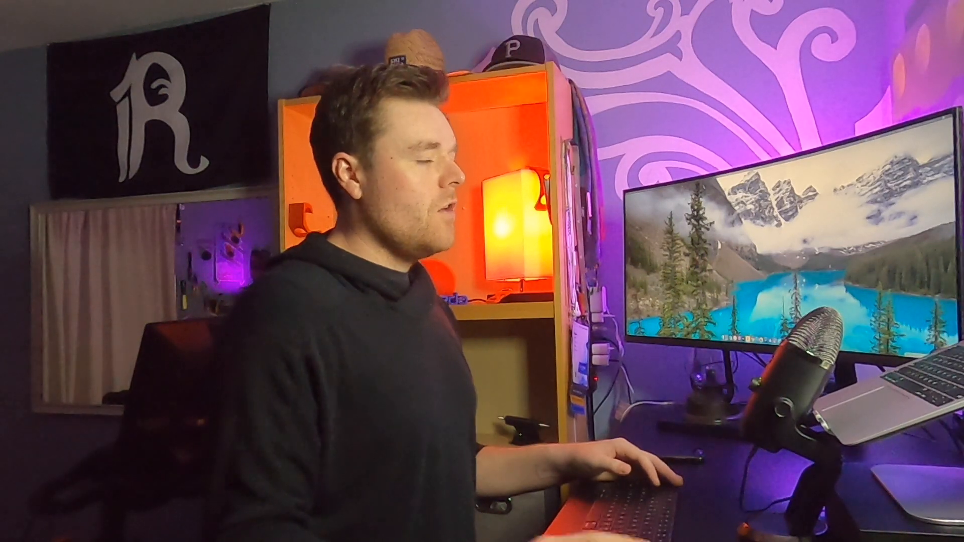